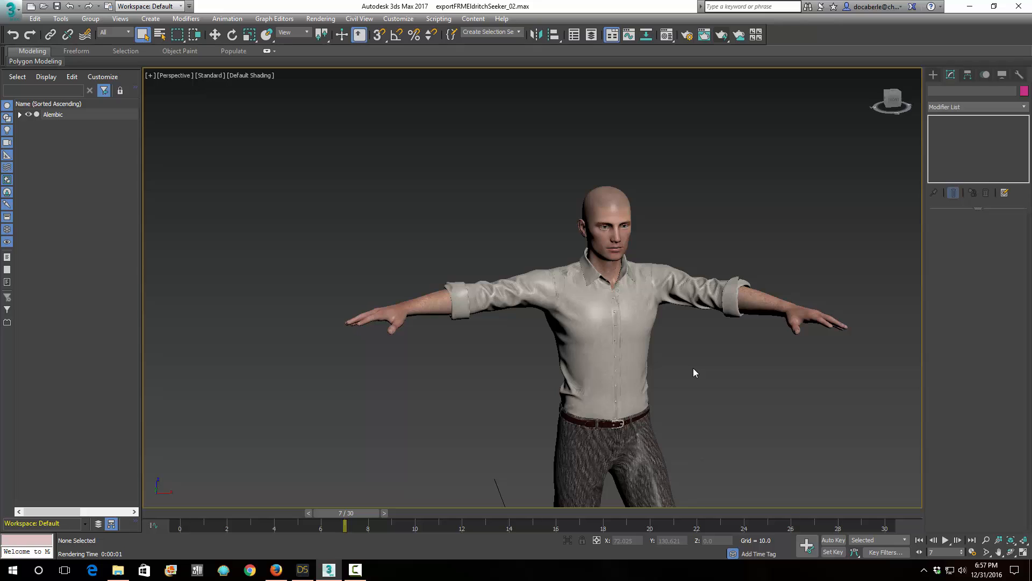
Examine the textured Alembic character in the perspective viewport from the front and from an angled view.
middle_click_drag(694, 371, 622, 288)
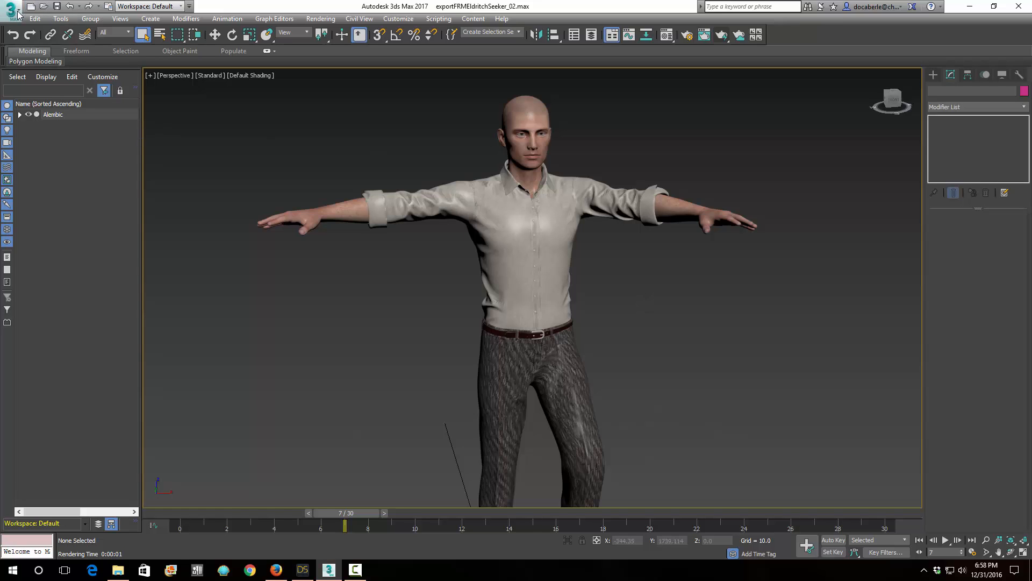
left_click(484, 242)
key("ctrl+r")
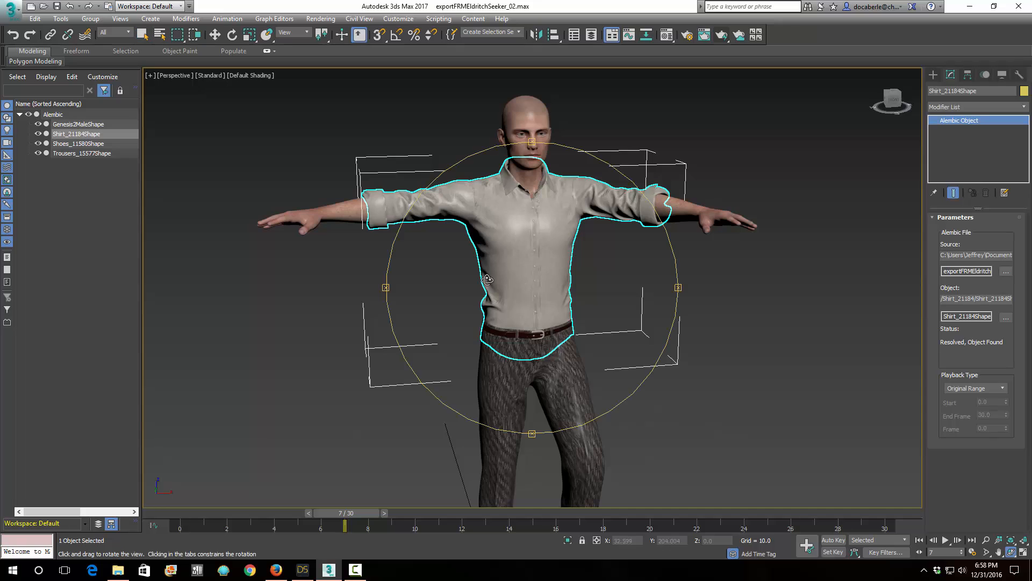
left_click_drag(488, 279, 513, 290)
right_click(768, 271)
left_click(717, 263)
middle_click_drag(690, 268, 711, 290)
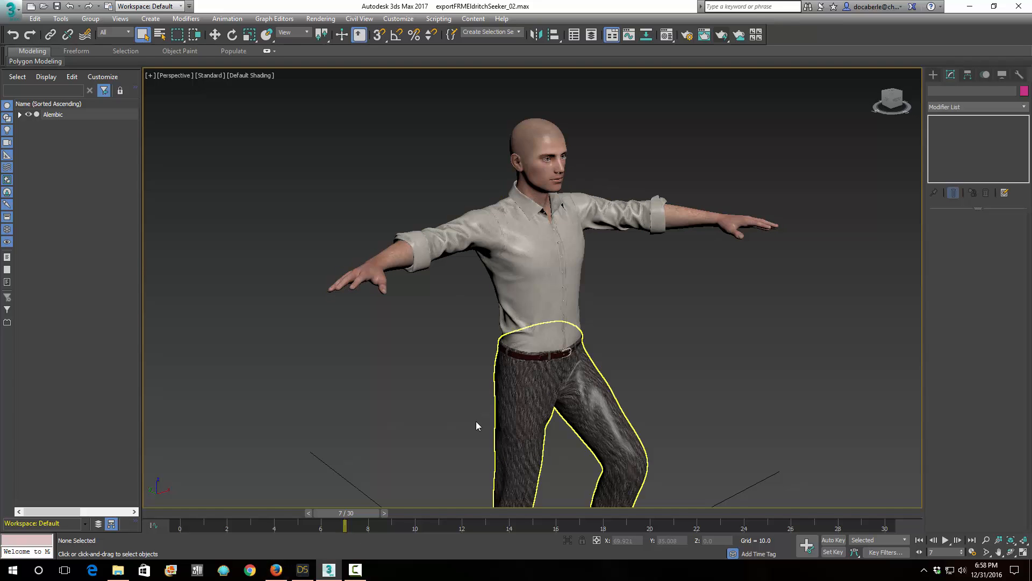
Switch to Firefox and read the forum thread "Applying textures to alembic file" down to the technical support reply with the video.
left_click(282, 574)
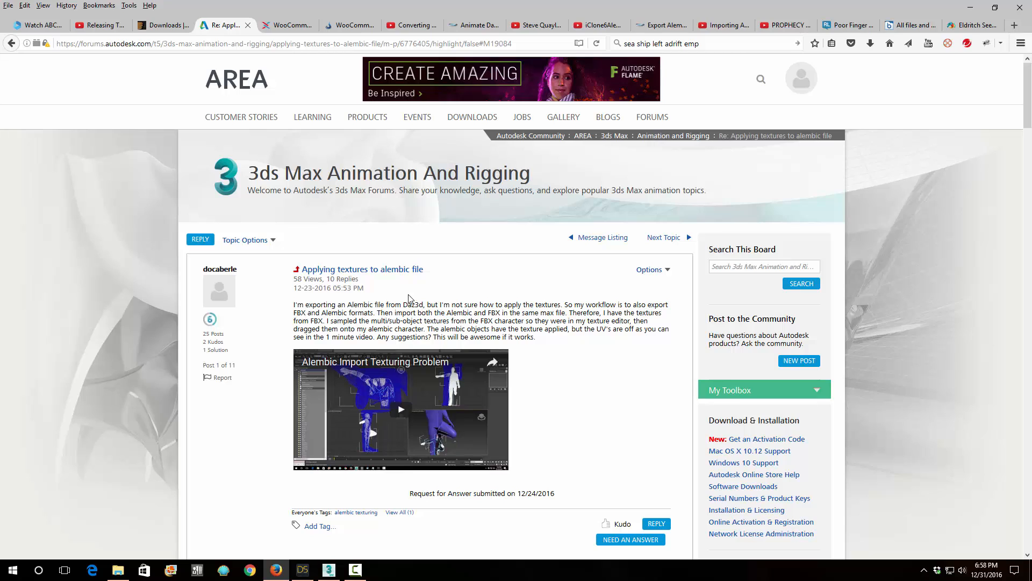
left_click_drag(427, 272, 464, 272)
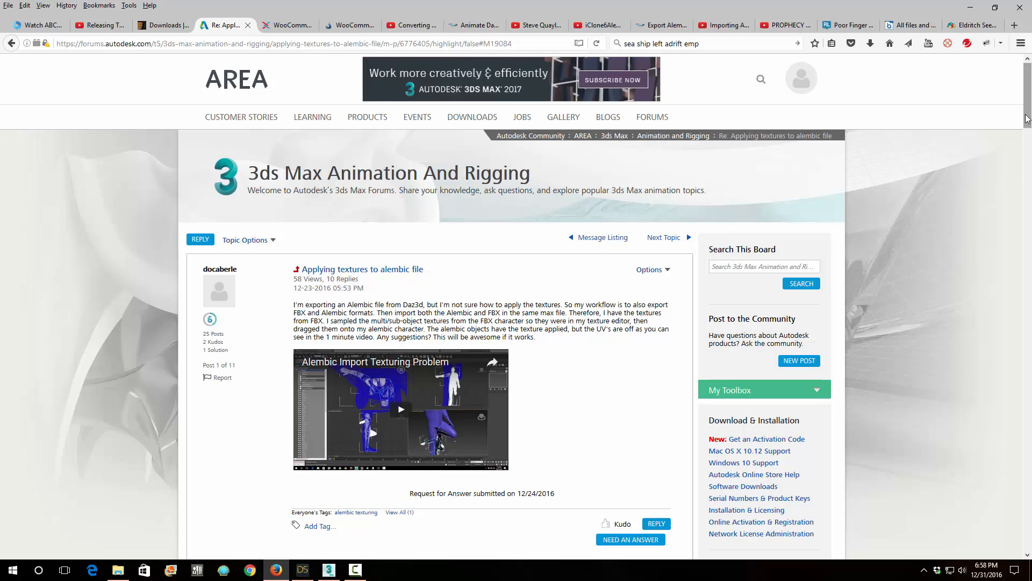
left_click_drag(1027, 124, 1027, 456)
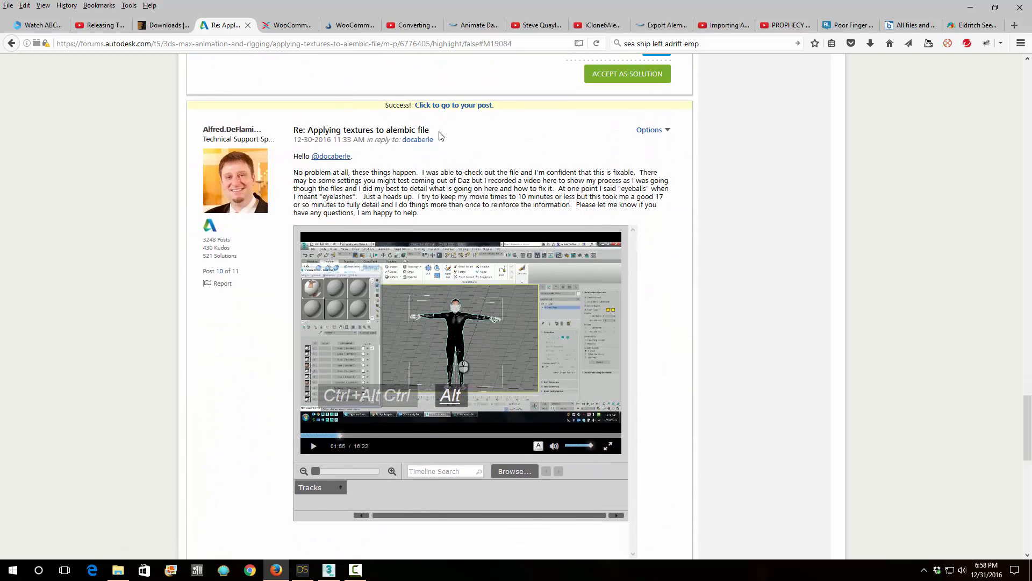
left_click_drag(426, 135, 310, 132)
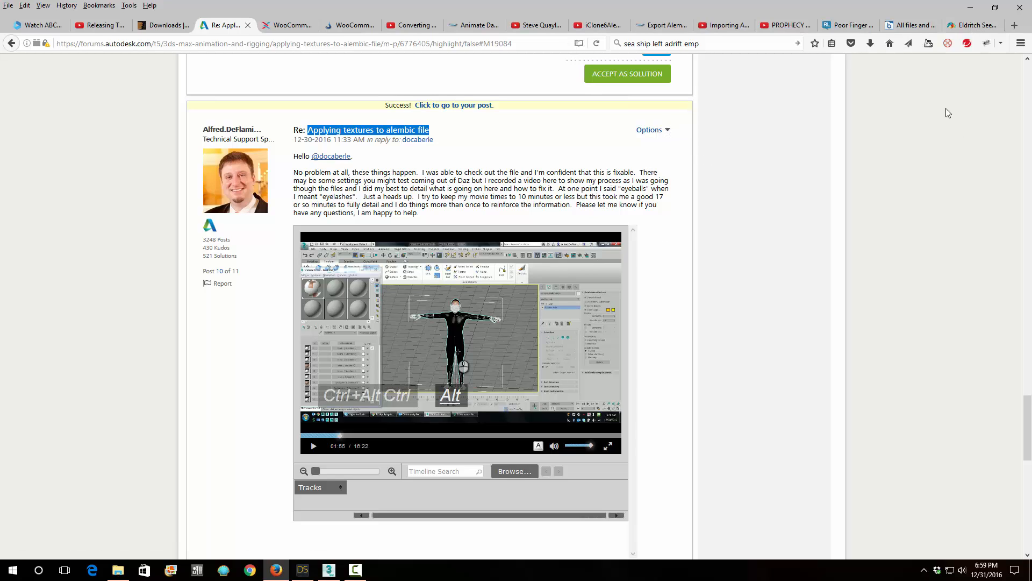
Look over the Eldritch Seeker product page on Daz3D, including an enlarged preview of the vest outfit.
left_click(965, 25)
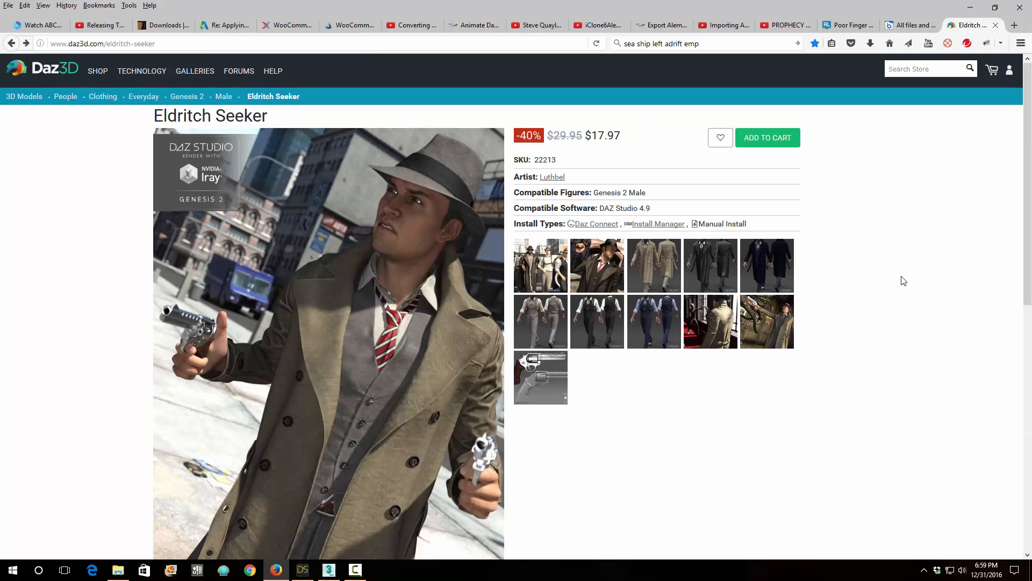
scroll(903, 279, "down", 2)
left_click(544, 270)
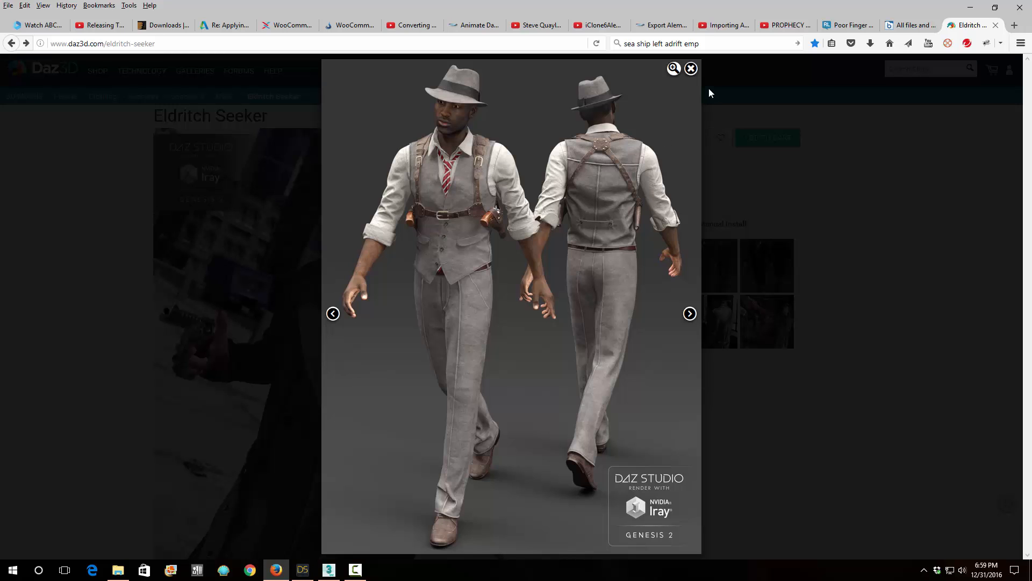
left_click(690, 69)
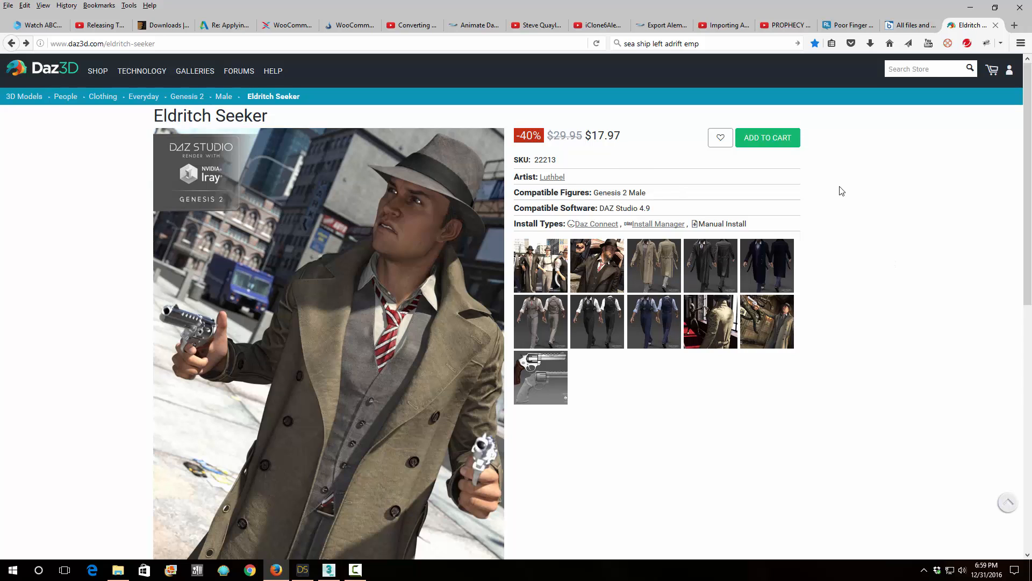
Switch to DAZ Studio by way of 3ds Max, and review the Genesis 2 Male animation and its tracks across the 30-frame timeline.
left_click(328, 569)
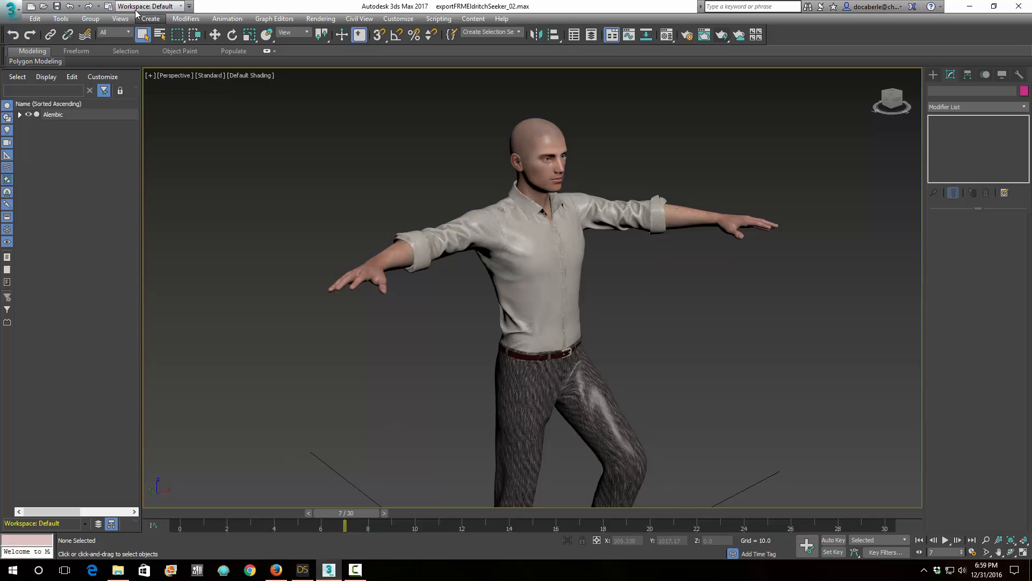
left_click(302, 570)
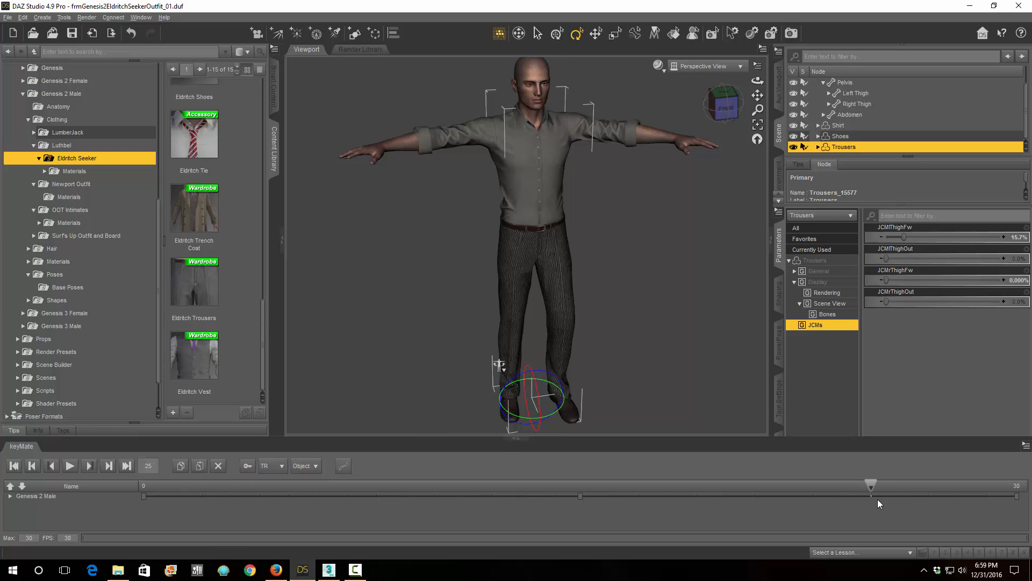
left_click_drag(849, 487, 1016, 487)
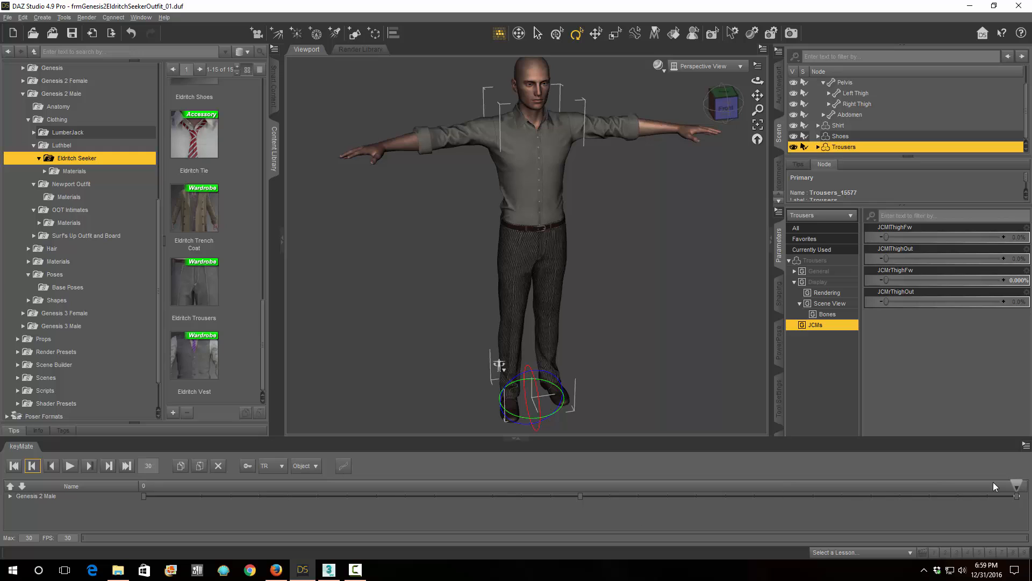
left_click_drag(1016, 486, 350, 462)
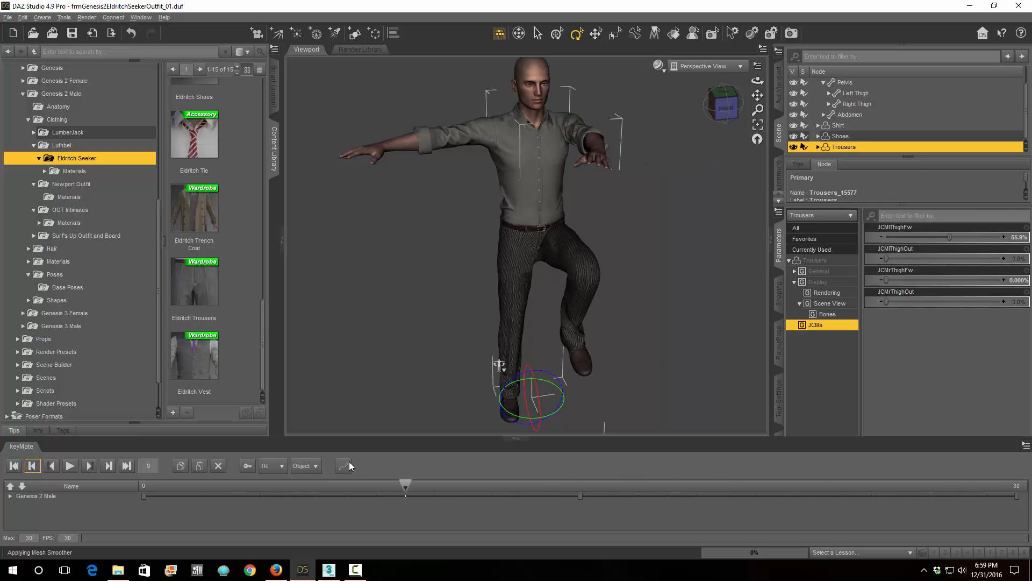
left_click_drag(458, 459, 38, 491)
left_click(10, 497)
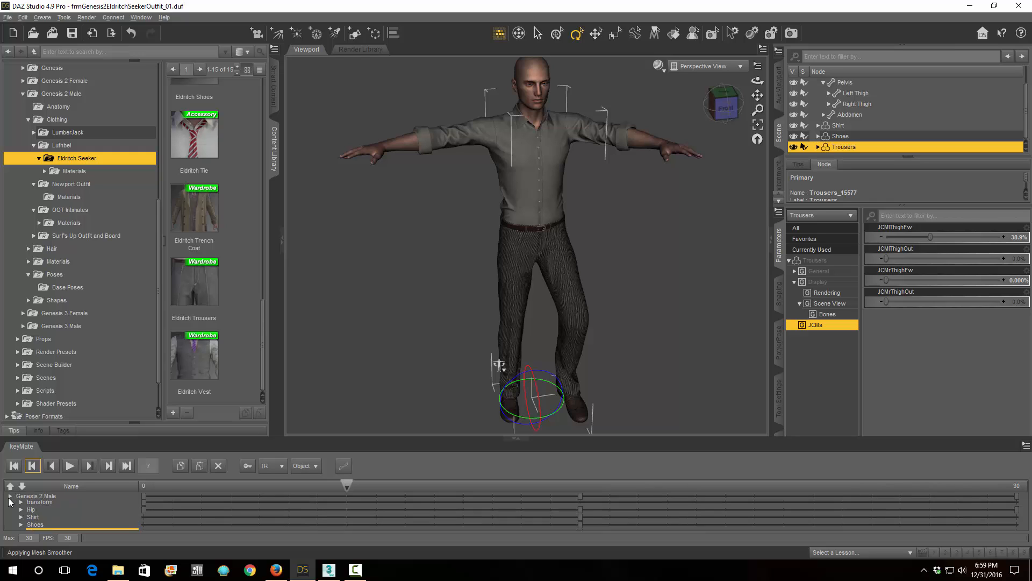
left_click(10, 497)
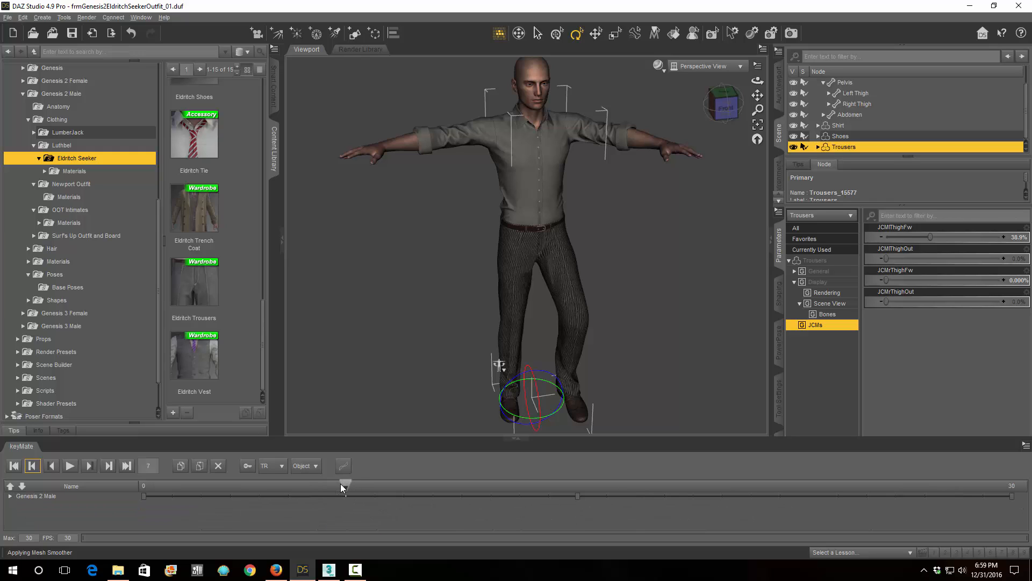
left_click_drag(401, 478, 719, 477)
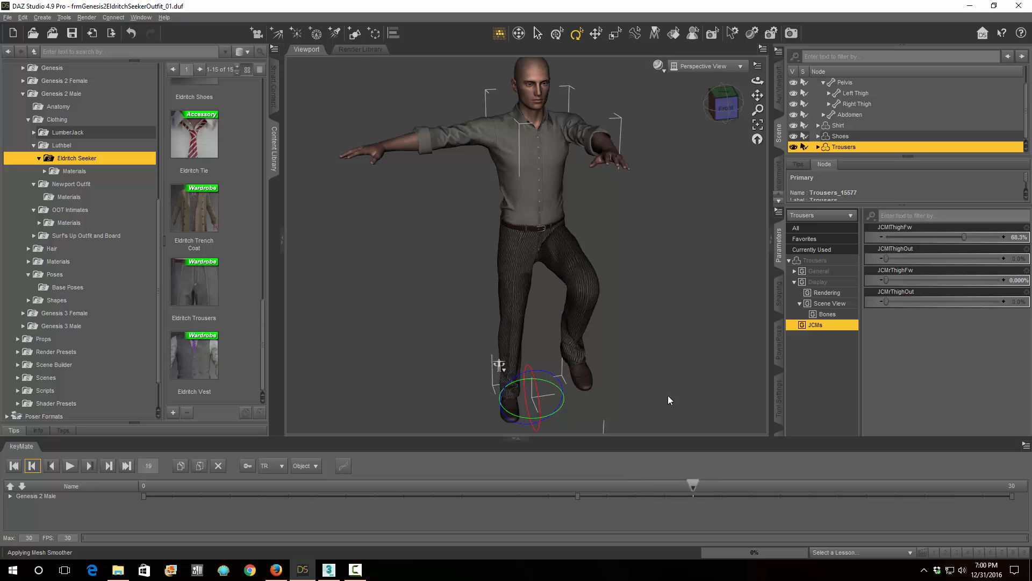
Start exporting the scene as Autodesk FBX (*.fbx), basing the file name on exportFRMEldritchSeeker_01.fbx.
left_click(7, 18)
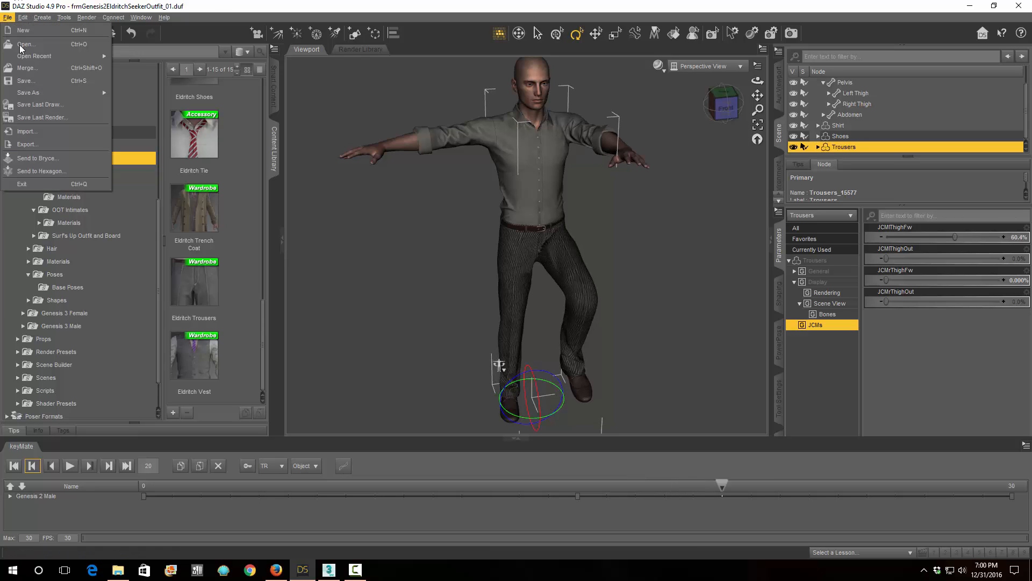
left_click(37, 145)
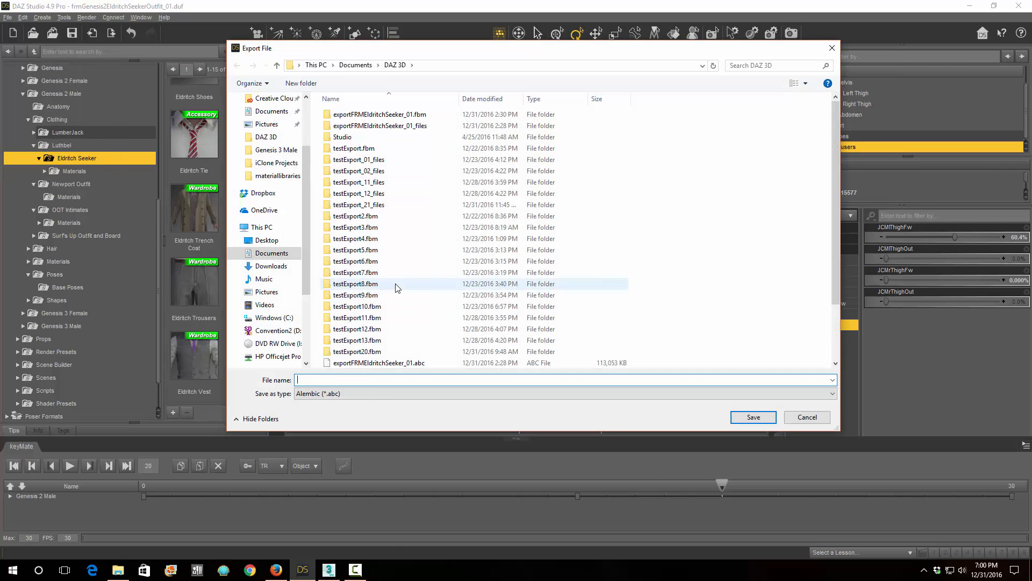
left_click(370, 393)
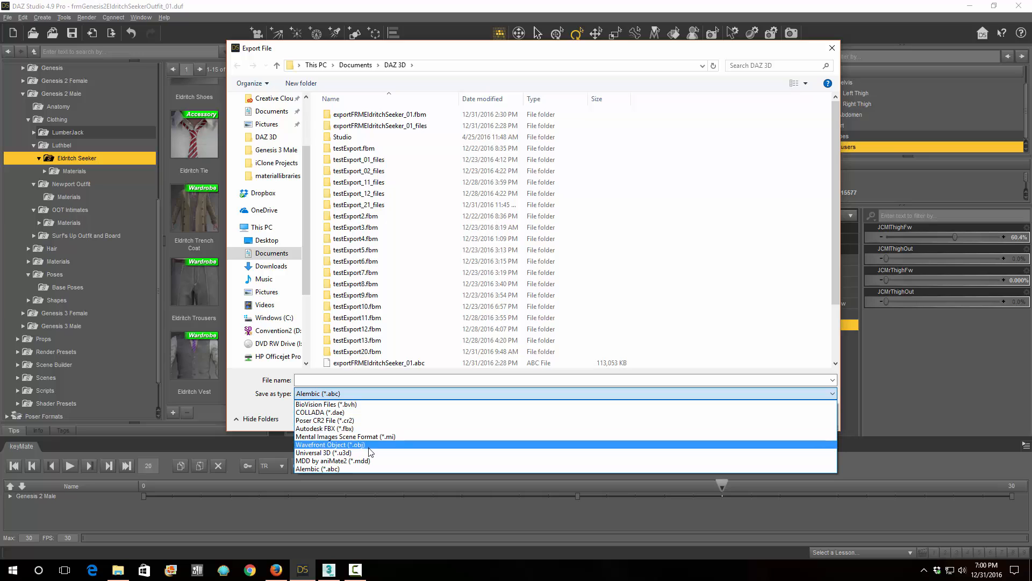
left_click(376, 429)
left_click(411, 364)
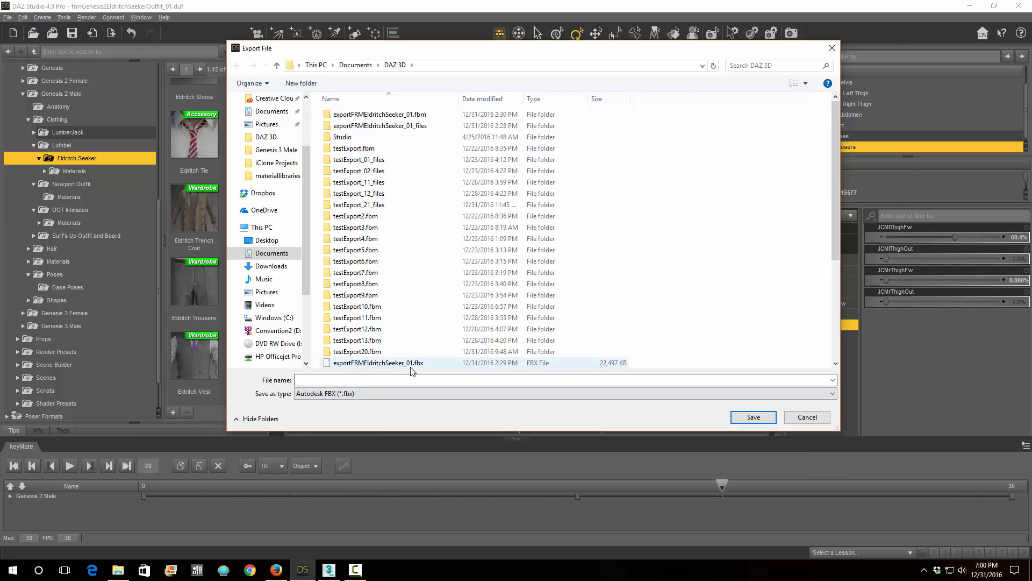
left_click(396, 380)
left_click(377, 380)
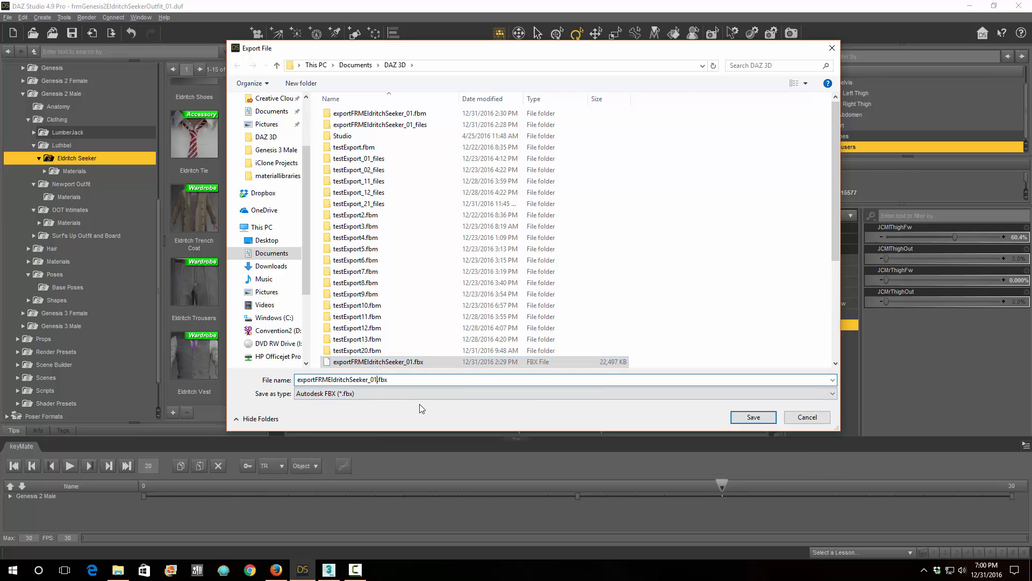
key("Return")
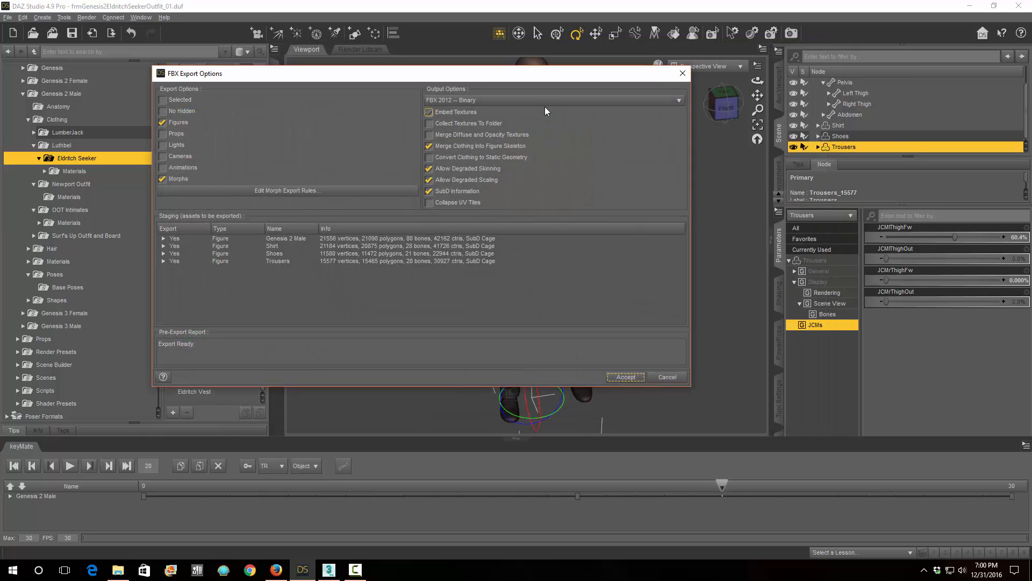
Set the FBX export's output format to FBX 2014 -- Binary, keeping degraded scaling allowed.
left_click(544, 103)
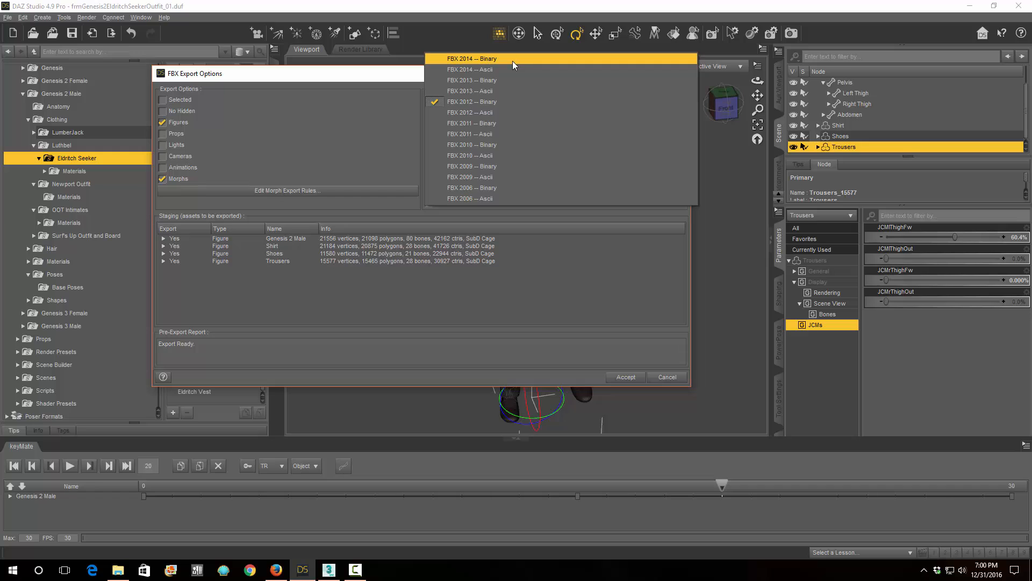
left_click(385, 79)
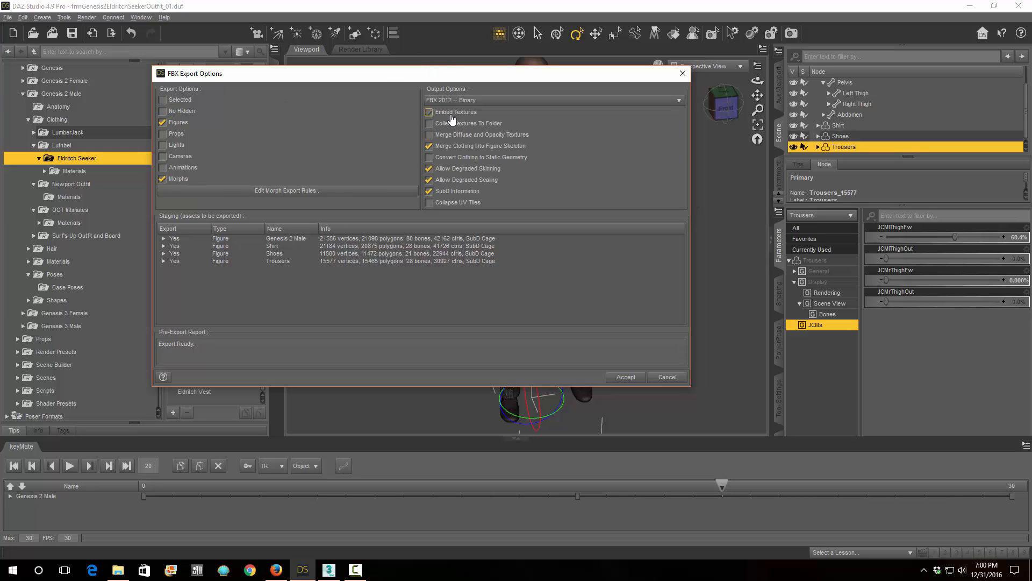
left_click(462, 101)
left_click(471, 59)
left_click(451, 182)
List the shirt's morphs with their full names and delete the Boxer_Briefs_7152 rule from the morph export rules.
left_click(164, 245)
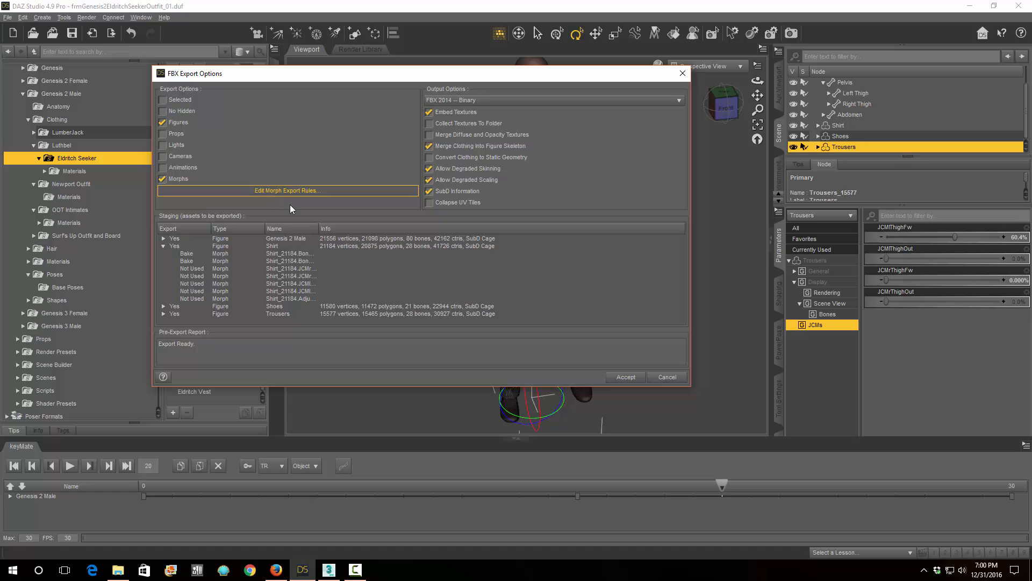
left_click_drag(318, 226, 390, 227)
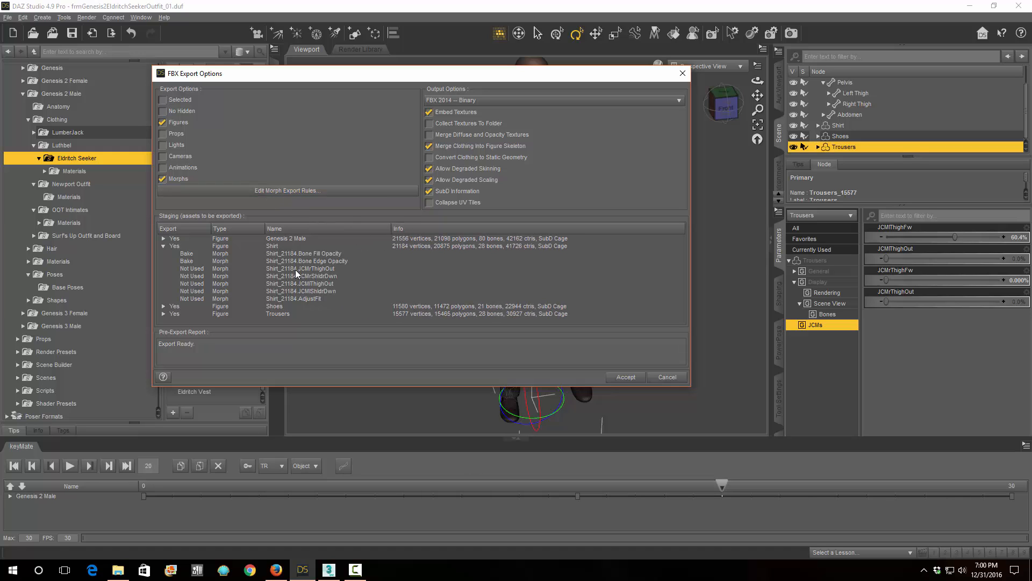
left_click(299, 195)
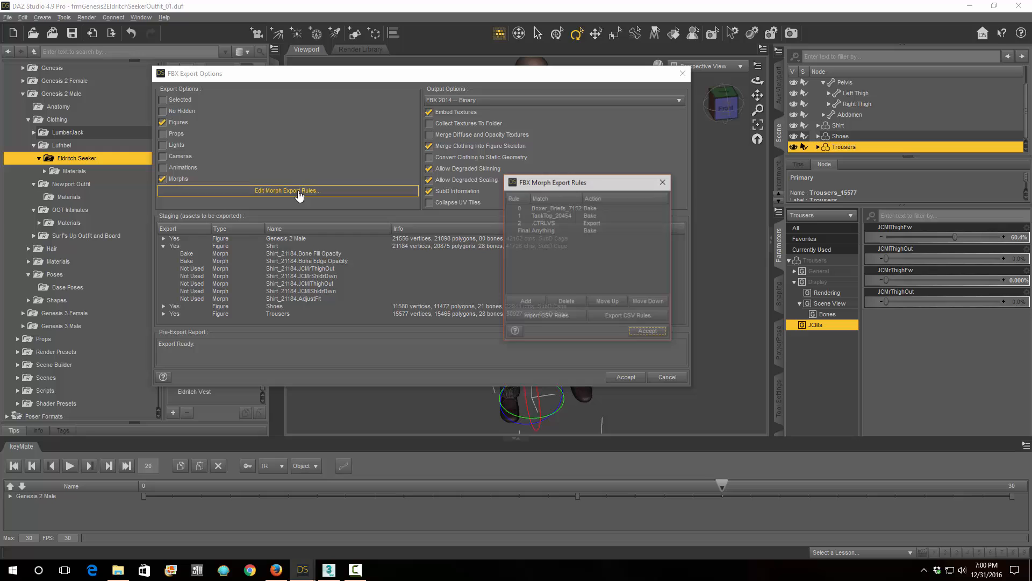
left_click(562, 210)
left_click(565, 302)
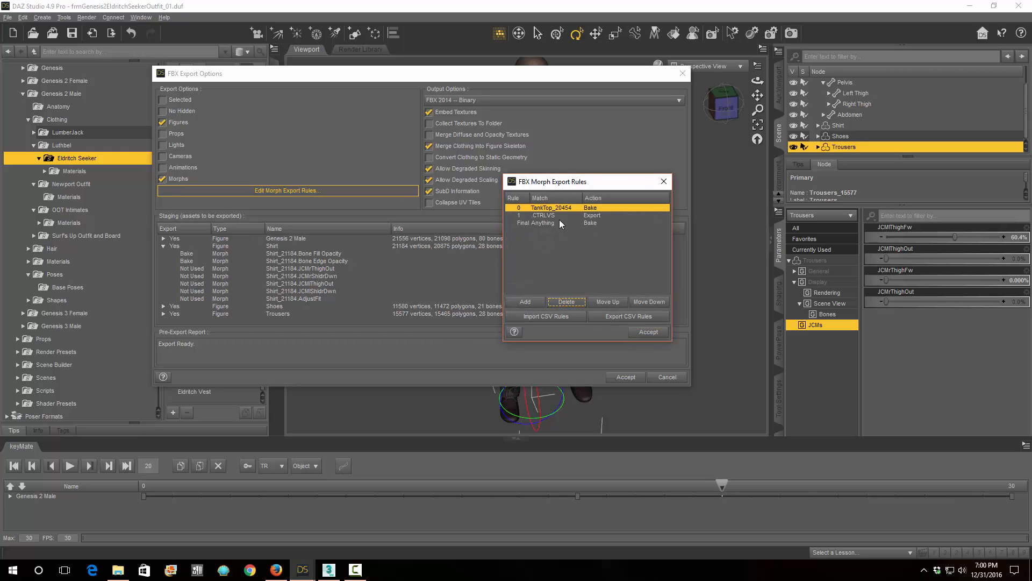
Change the TankTop_20454 morph rule to match Shirt_21184 with the action Export, and accept the rules.
double_click(557, 208)
key("ctrl+a")
type("Shirt_21184")
key("Return")
left_click(604, 209)
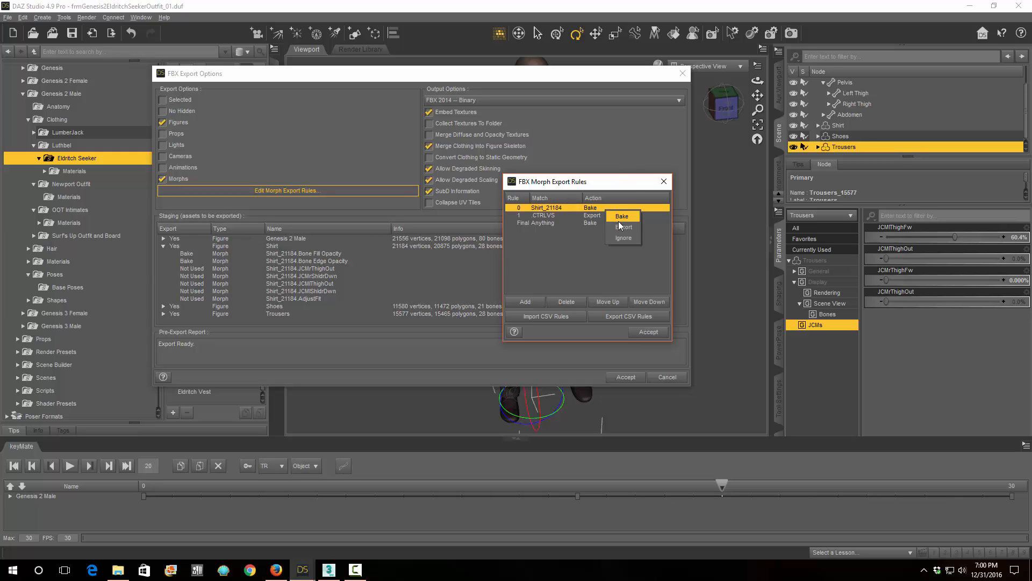
left_click(621, 225)
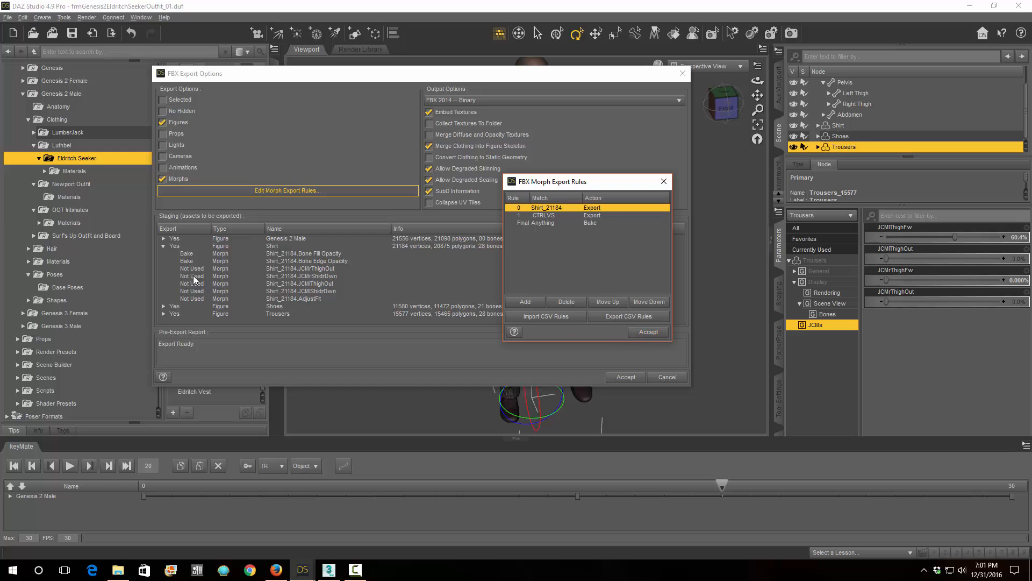
left_click(649, 331)
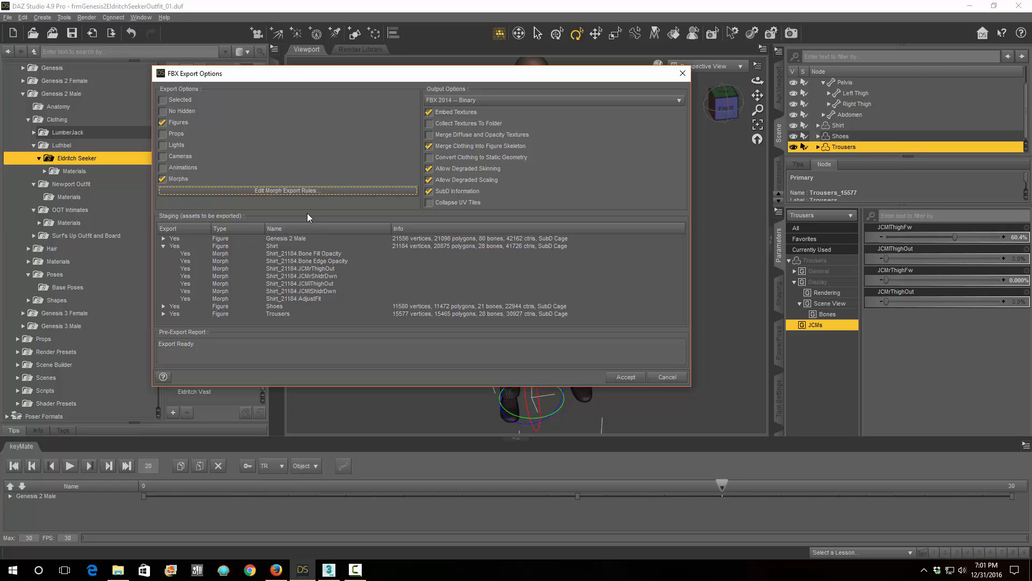
Review the morph export rules once more, close them and cancel the FBX export.
left_click(309, 191)
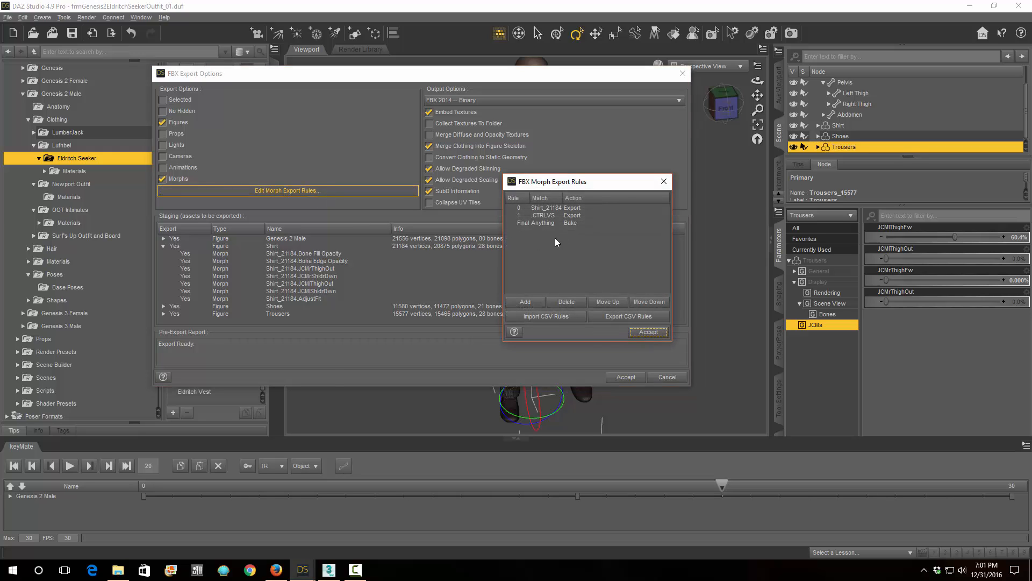
left_click(665, 182)
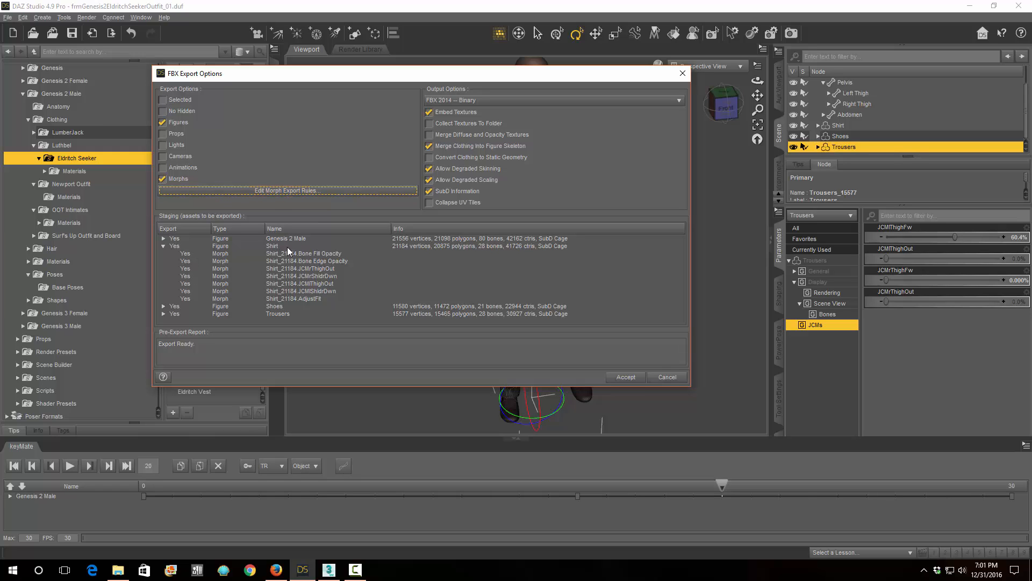
left_click(662, 379)
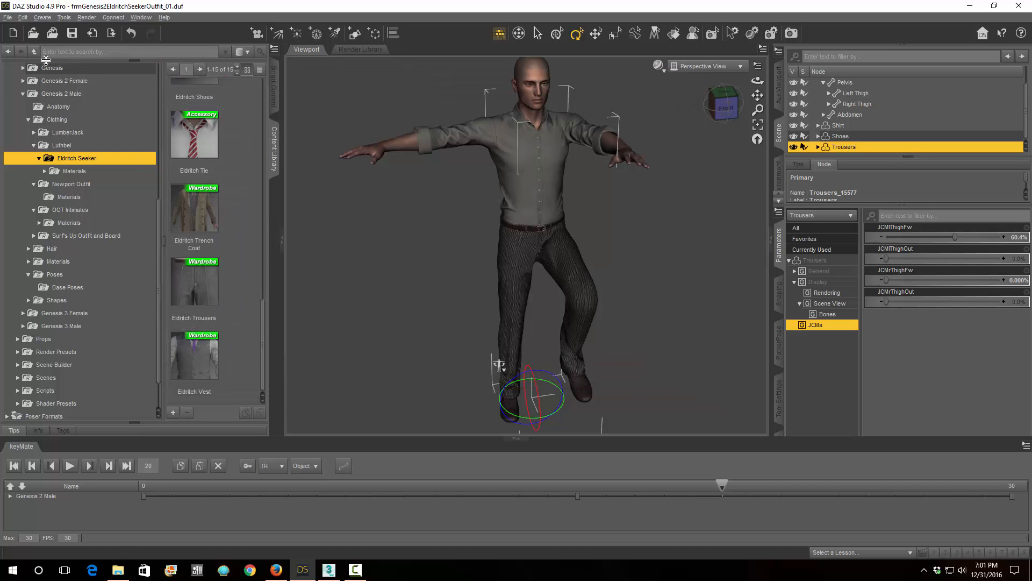
Start an Alembic (*.abc) export using the exportFRMEldritchSeeker_01.abc name as a basis, check its export options and cancel.
left_click(7, 18)
left_click(48, 149)
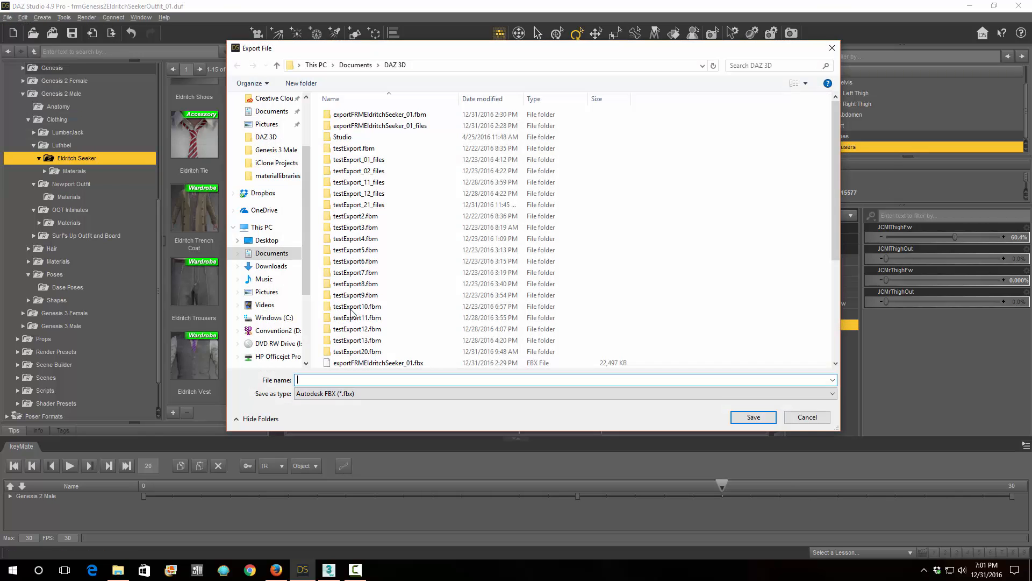
left_click(352, 393)
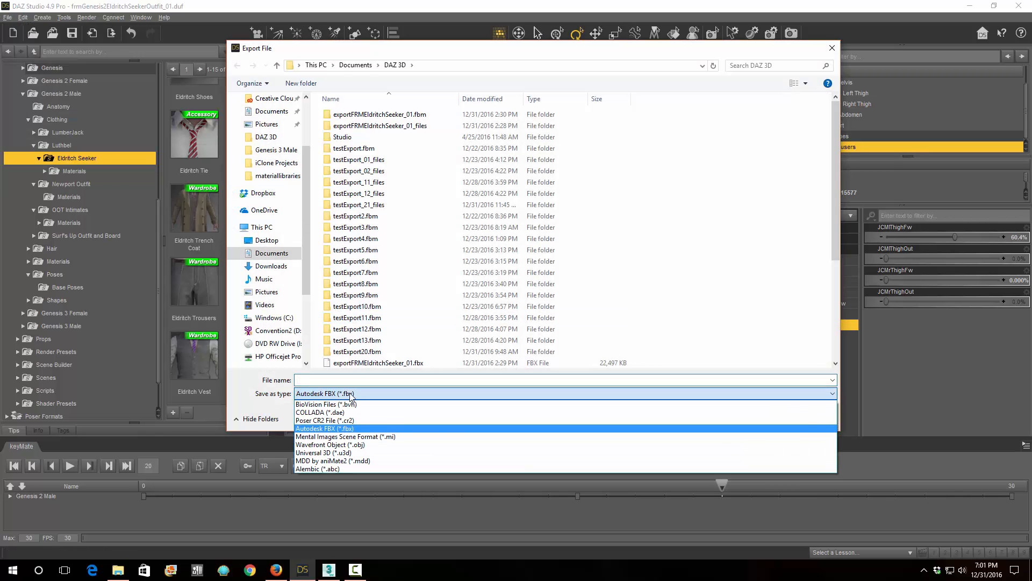
left_click(338, 469)
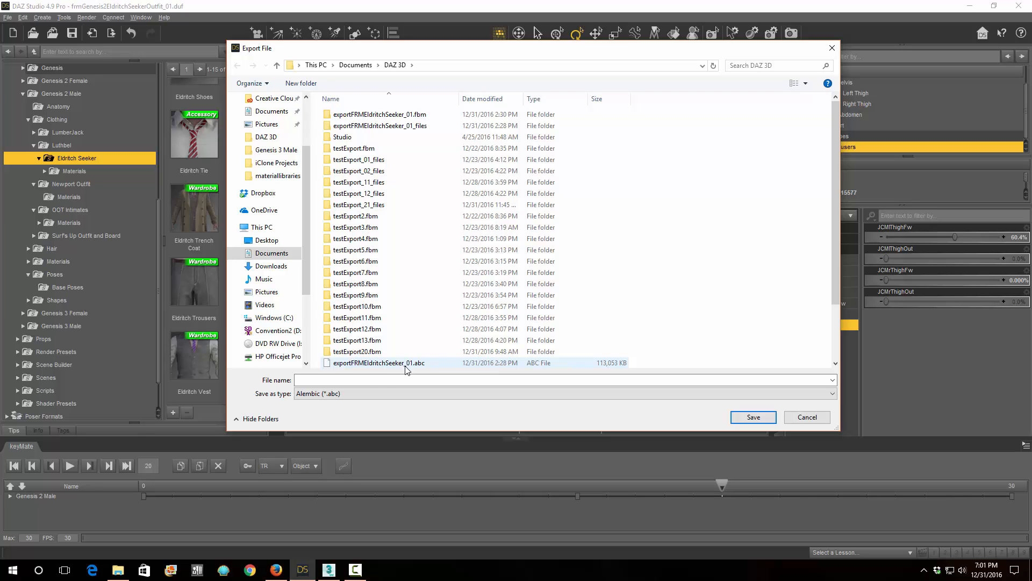
left_click(379, 363)
left_click(377, 380)
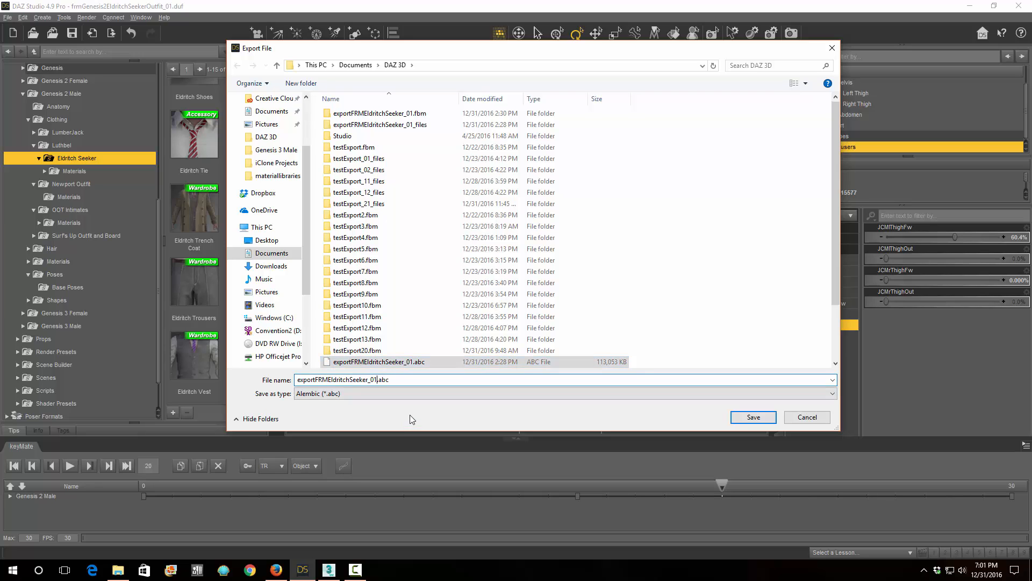
key("Return")
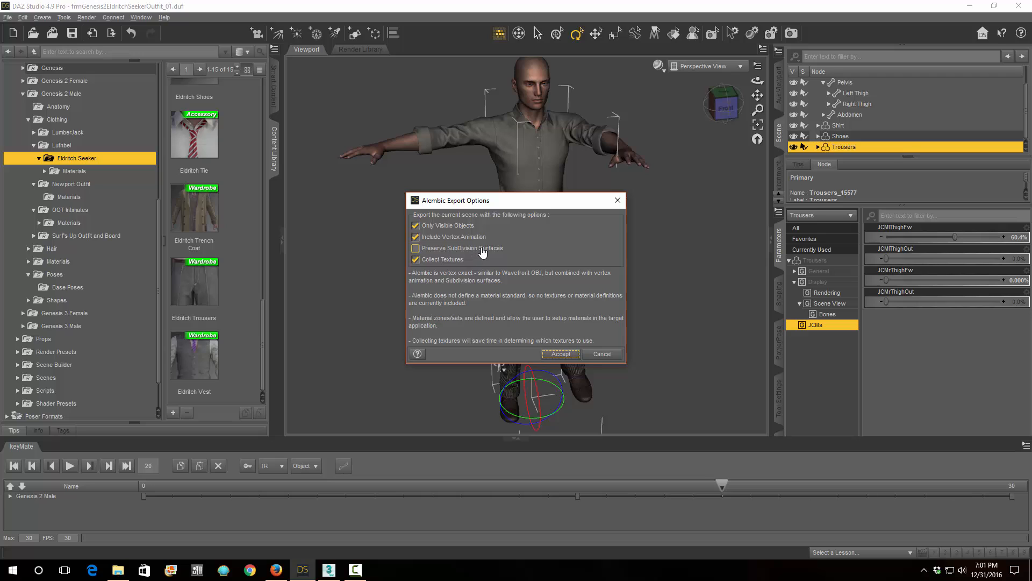
left_click(596, 355)
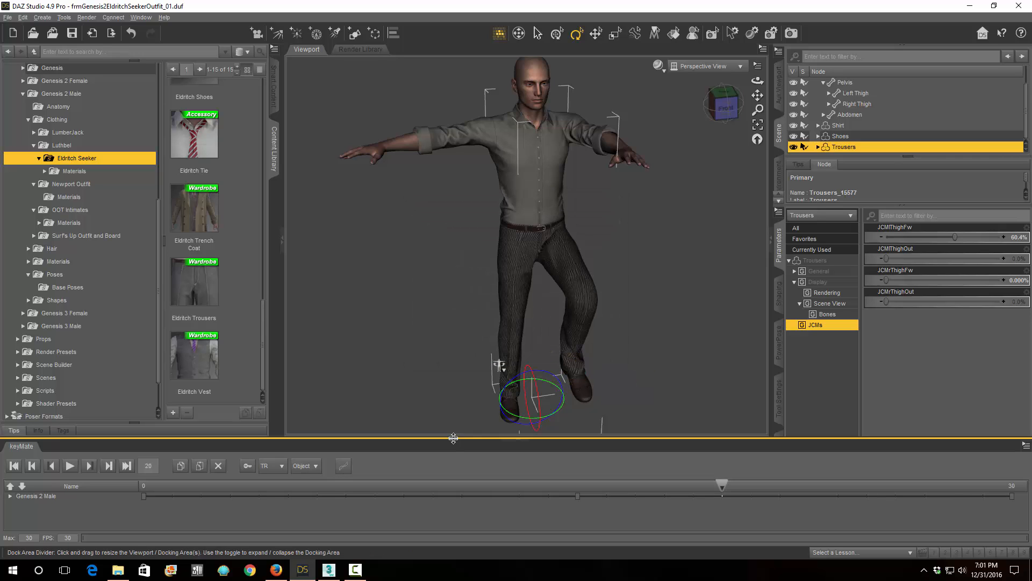
Switch to Firefox, search the Daz3D store for "alembic" and look over the Alembic Exporter for DAZ Studio product page.
left_click(276, 569)
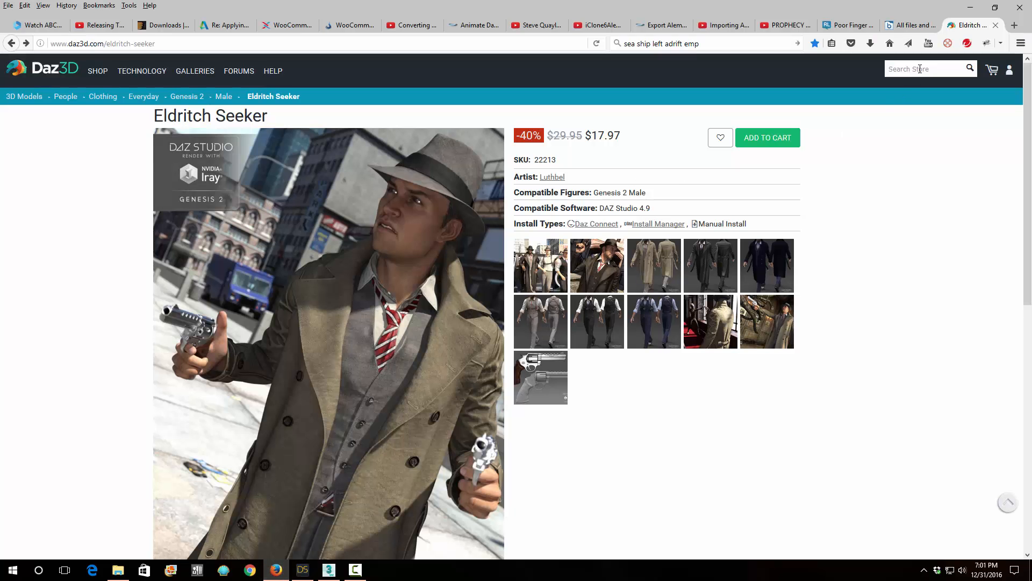
type("alembic")
key("Return")
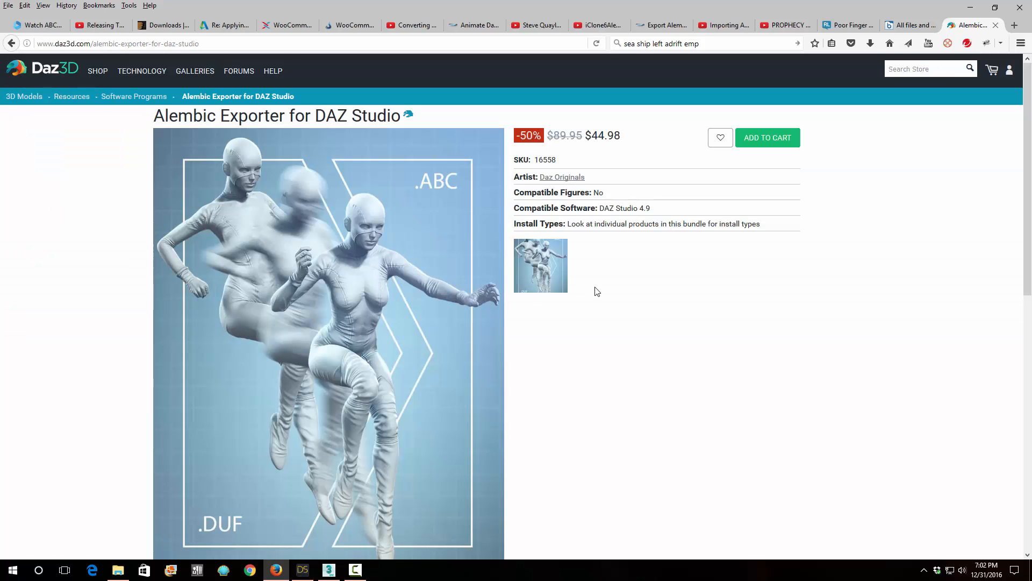
scroll(597, 291, "down", 8)
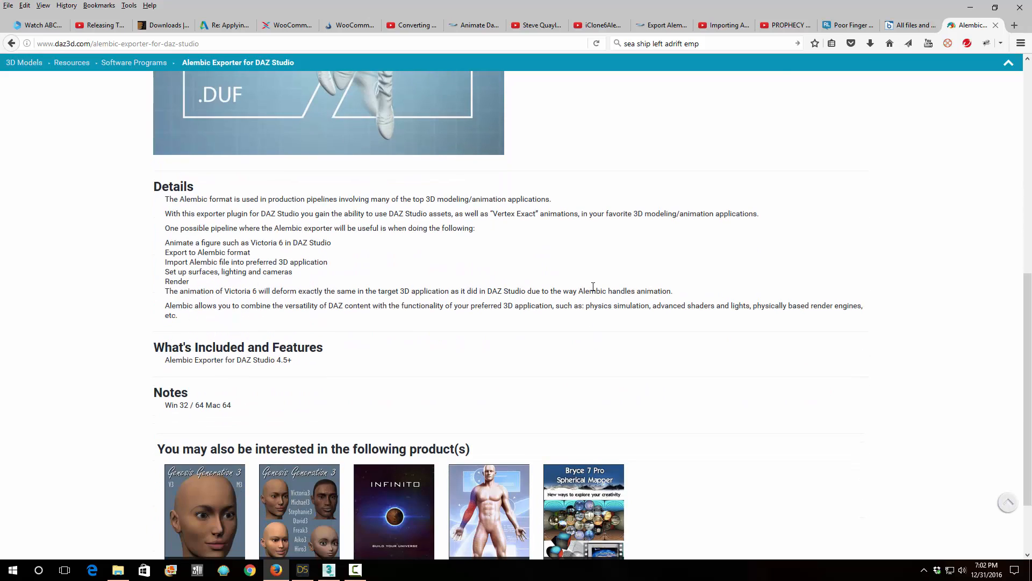
scroll(592, 286, "up", 8)
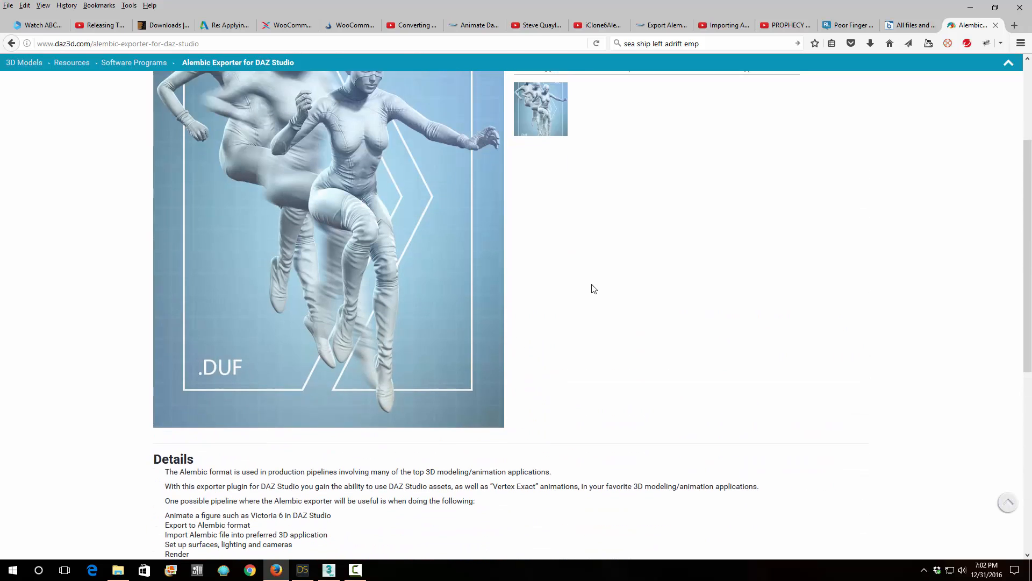
left_click(11, 43)
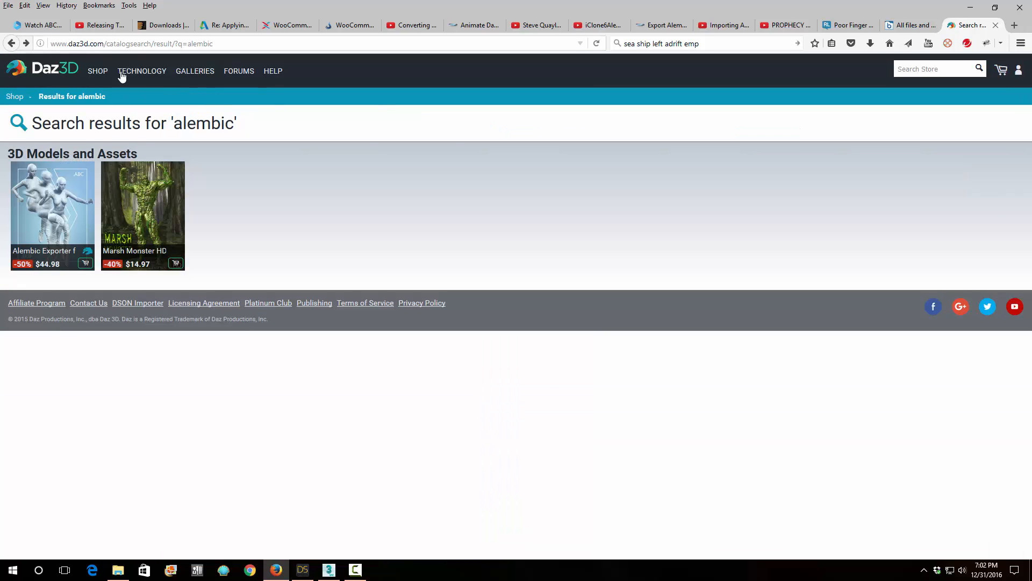
left_click(971, 8)
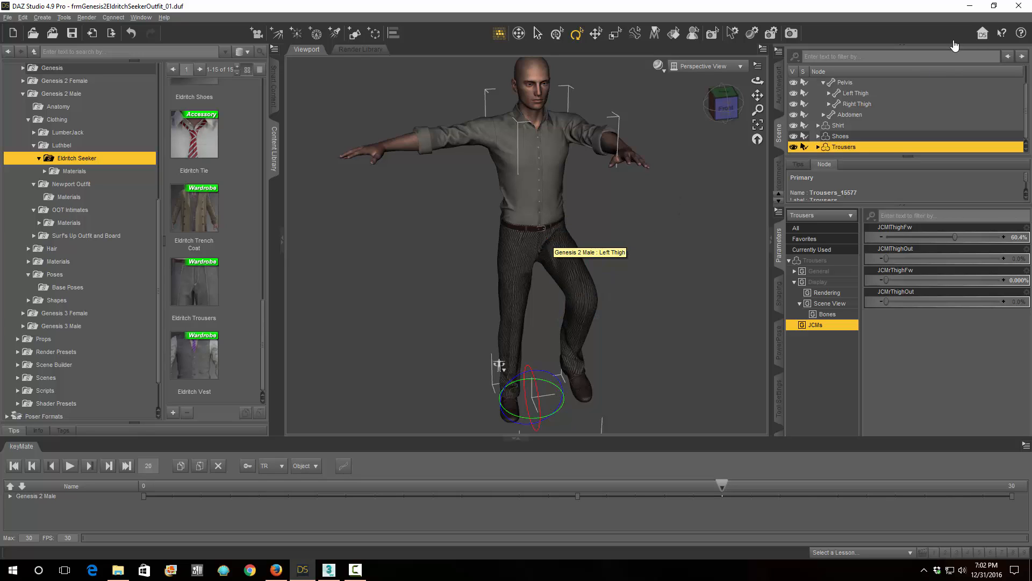
Switch to 3ds Max, select the Genesis2MaleShape body and examine the face from the front.
left_click(971, 8)
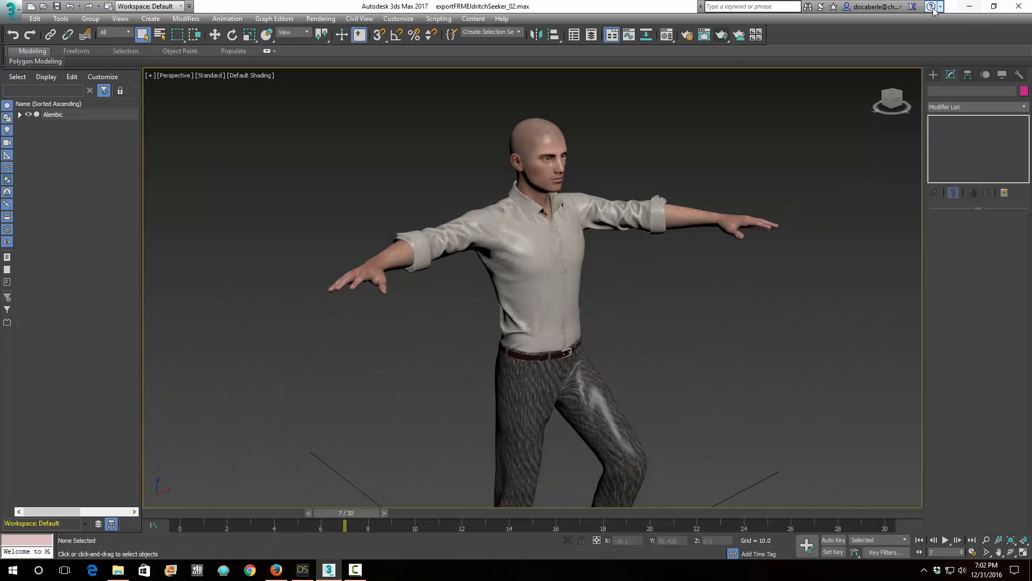
scroll(636, 317, "up", 10)
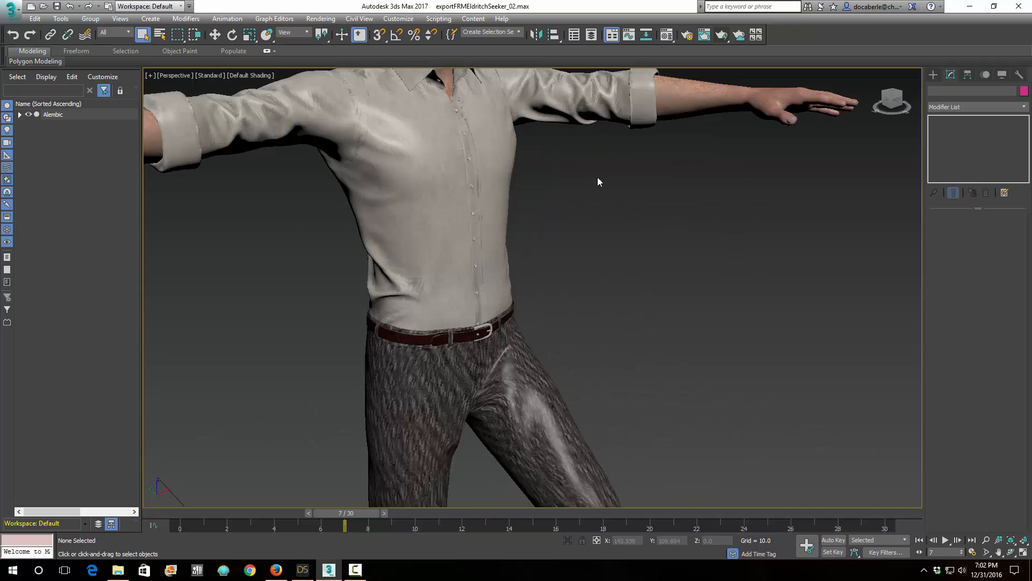
middle_click_drag(599, 291, 615, 267)
left_click(535, 306)
mouse_move(573, 337)
middle_mouse_down("alt")
mouse_move(532, 323)
mouse_move(581, 327)
middle_mouse_up("alt")
left_click_drag(581, 327, 580, 318)
scroll(550, 262, "up", 3)
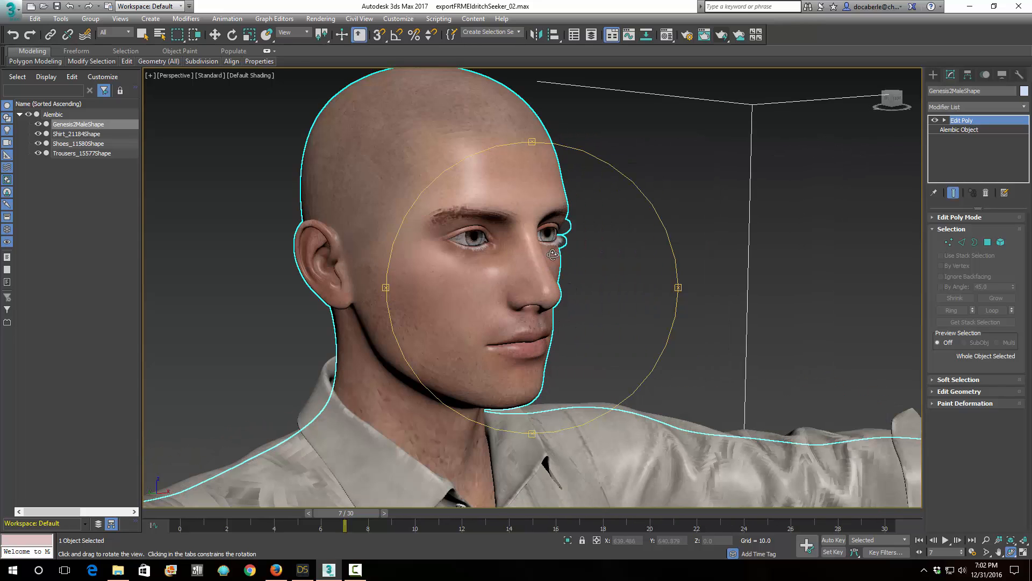
middle_click_drag(554, 253, 587, 297)
scroll(587, 297, "up", 2)
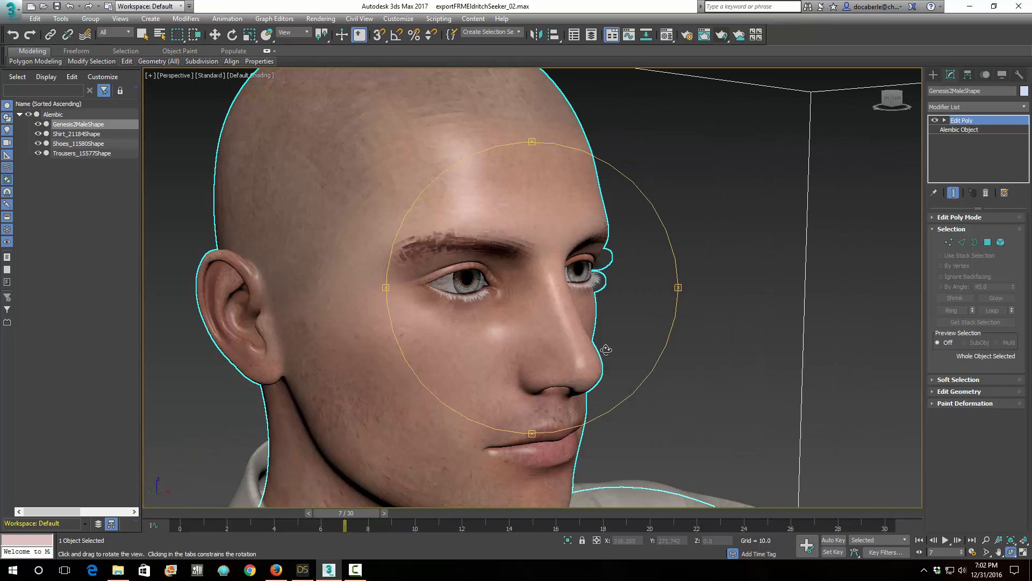
left_click_drag(606, 349, 438, 346)
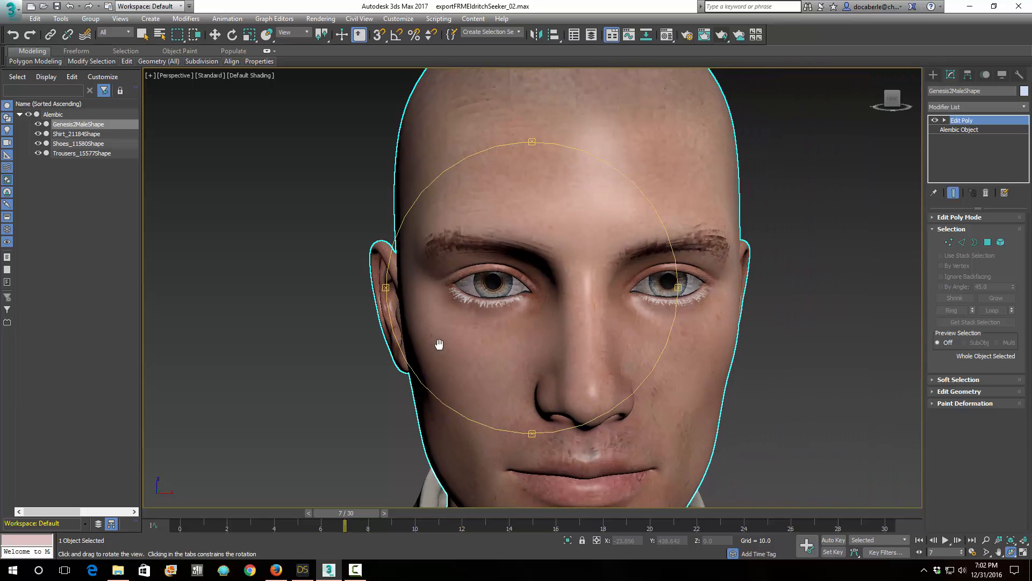
scroll(557, 330, "up", 2)
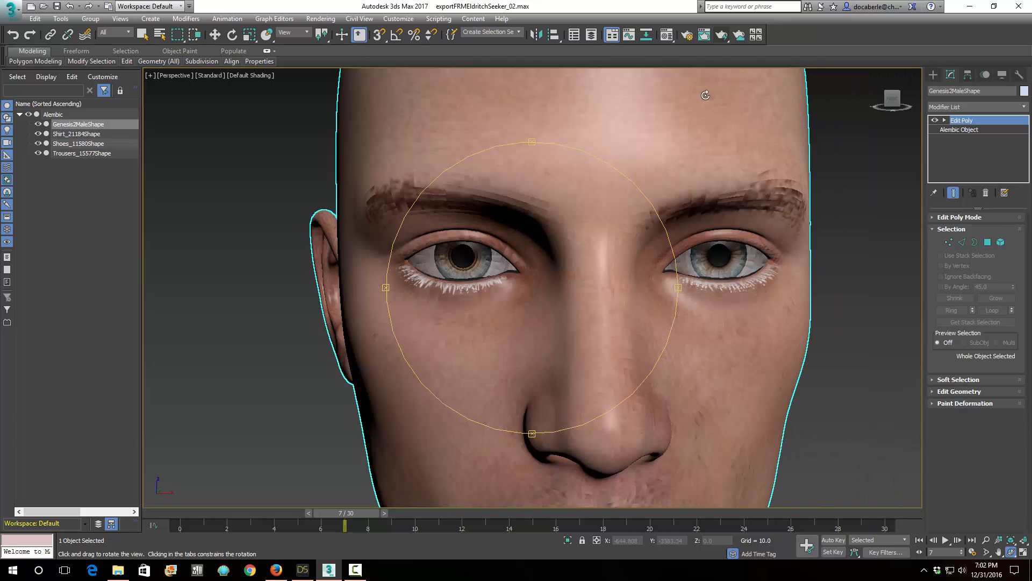
Render the face at frame 7 as a test, and render it again closer on the eyes.
left_click(723, 38)
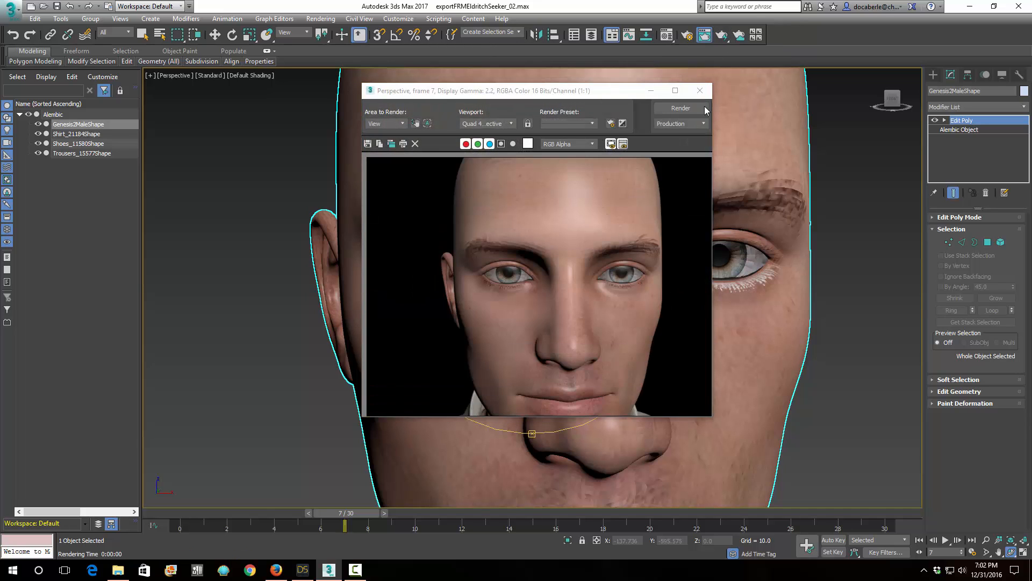
left_click(700, 90)
scroll(540, 236, "up", 5)
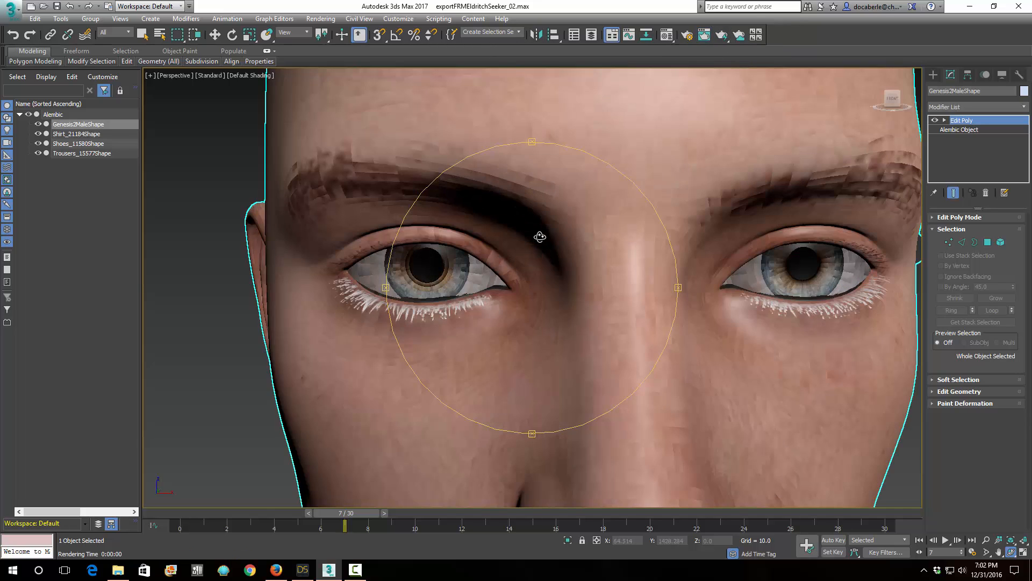
left_click(721, 37)
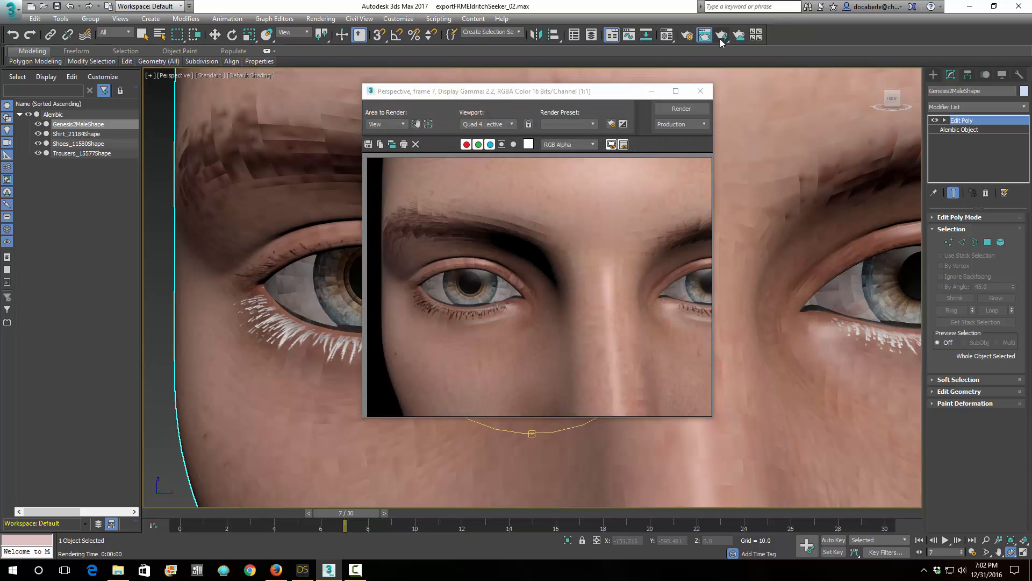
left_click(699, 97)
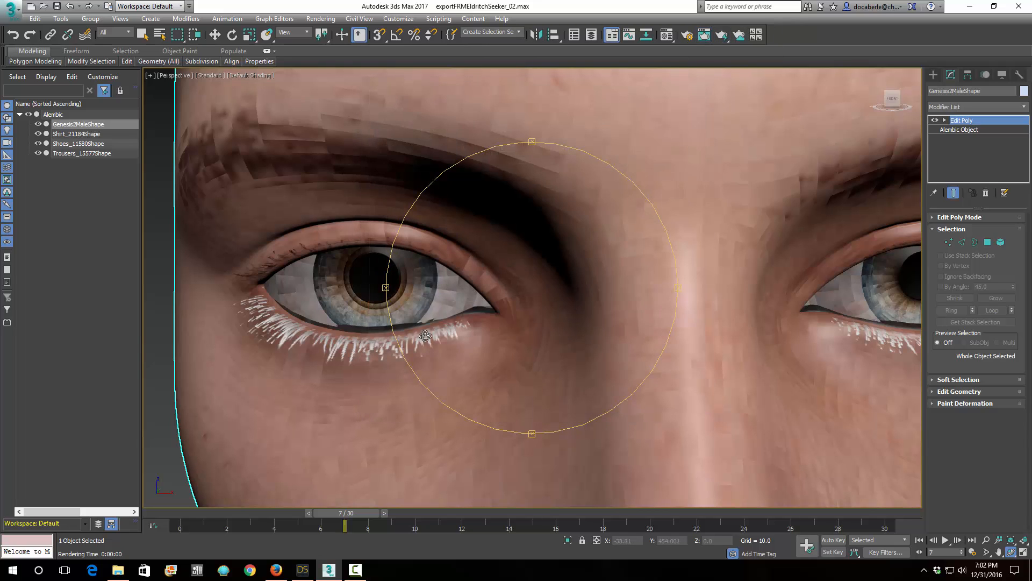
right_click(290, 286)
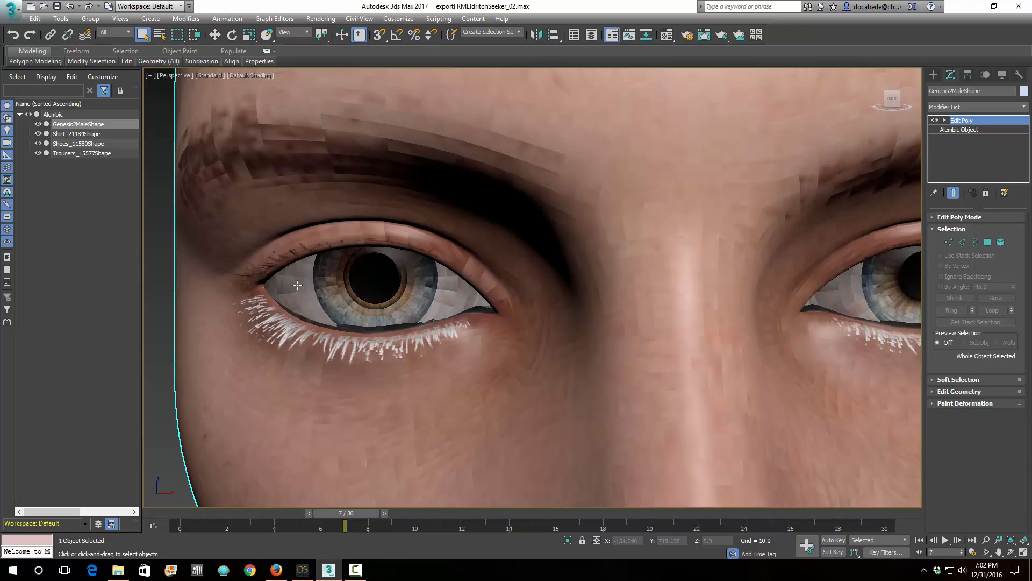
Add a Smooth modifier above Edit Poly on Genesis2MaleShape and enable Auto Smooth.
left_click(232, 35)
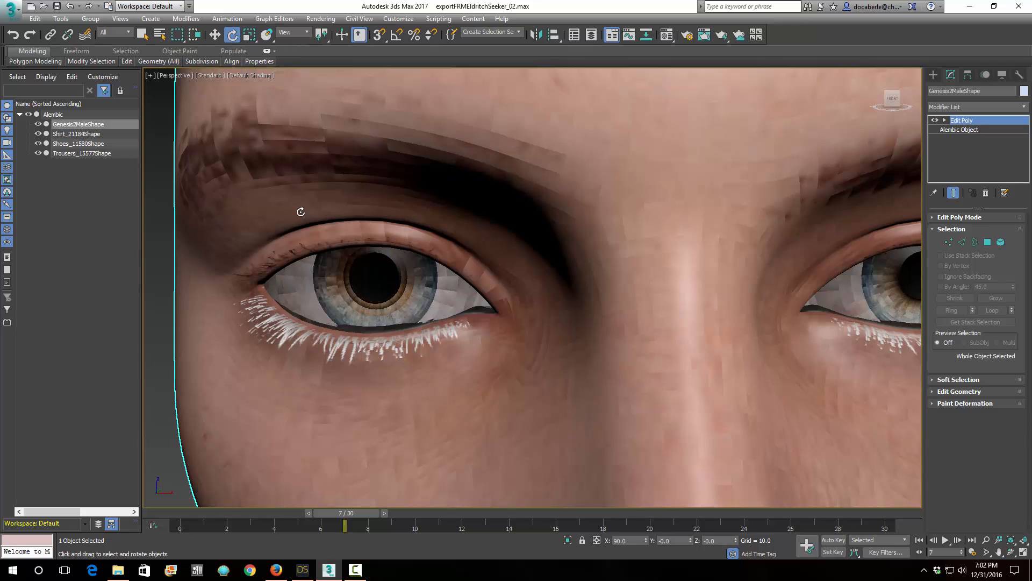
left_click(1024, 107)
scroll(973, 323, "down", 10)
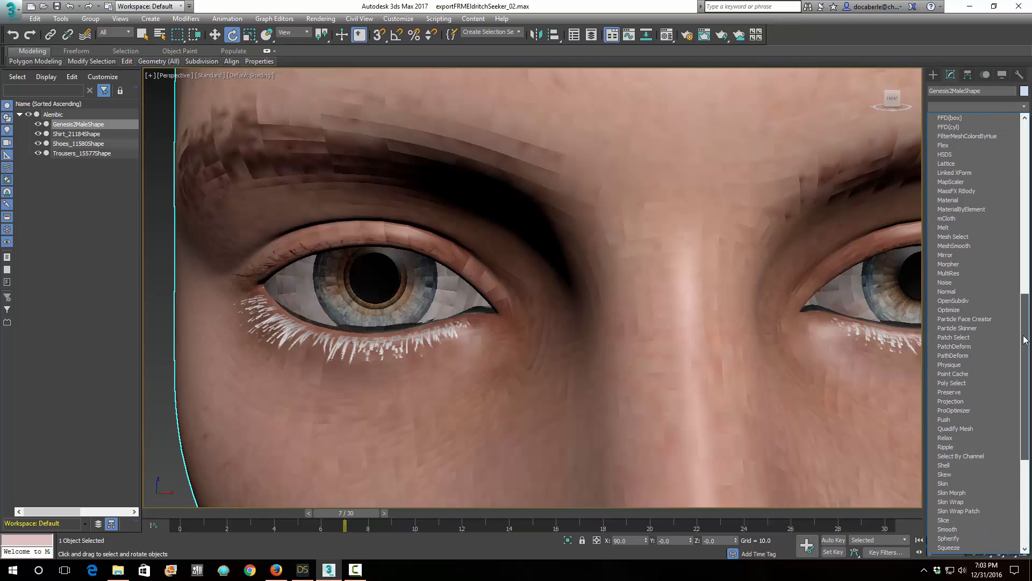
left_click(963, 402)
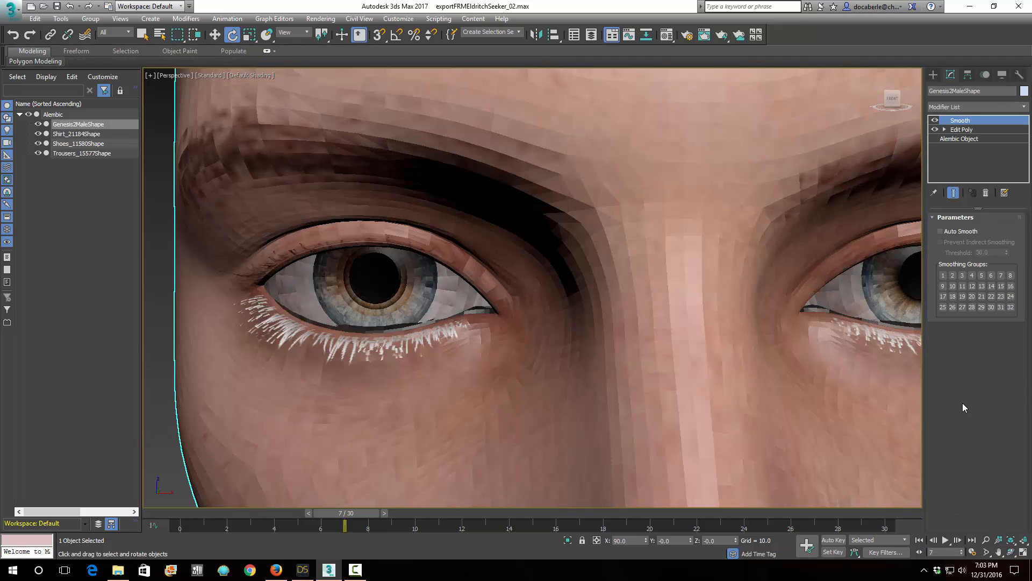
left_click(940, 231)
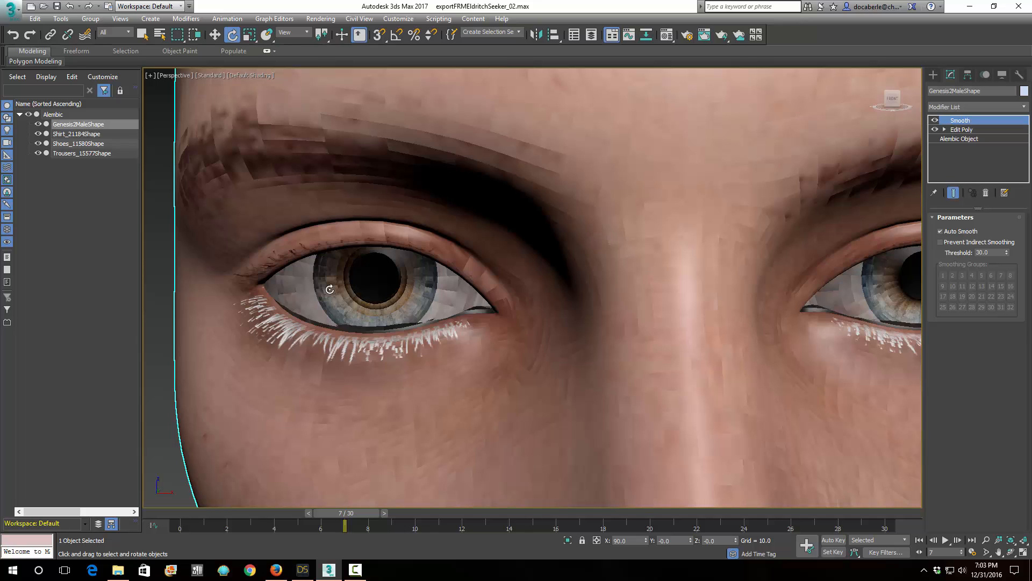
Render the smoothed figure at frame 7, first close on the eyes and again with the whole head in view.
left_click(721, 35)
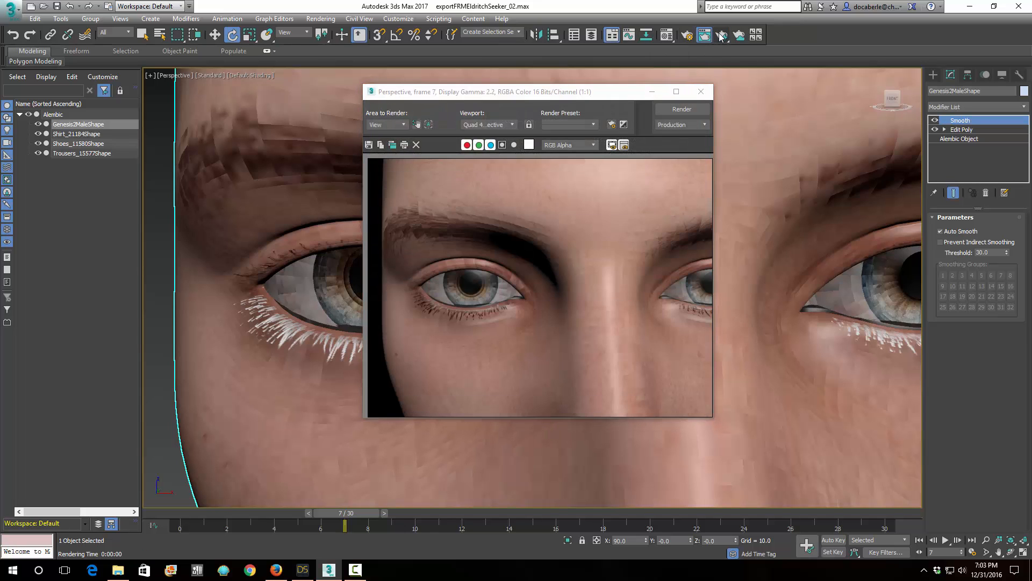
left_click(702, 92)
scroll(570, 239, "down", 4)
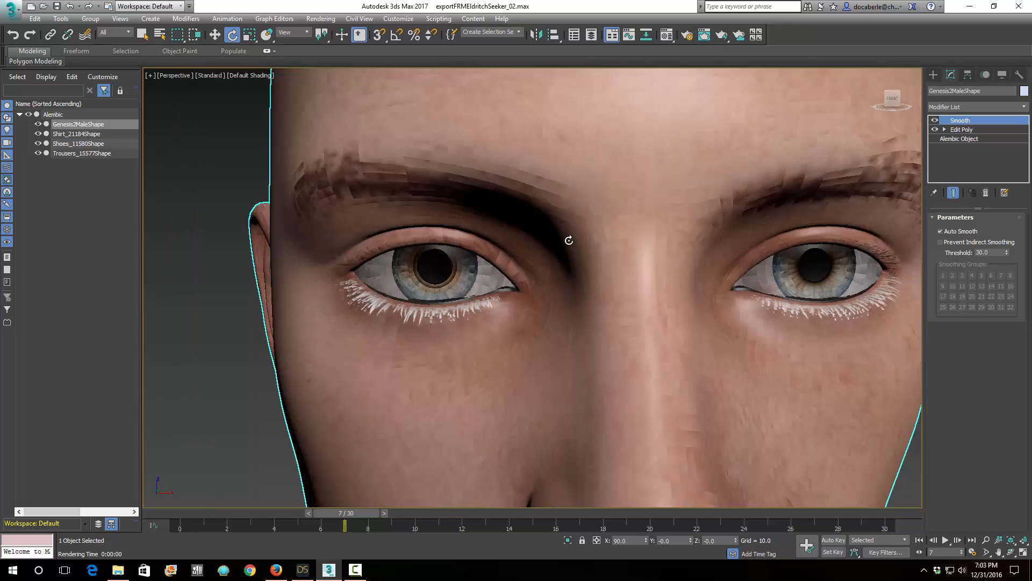
scroll(590, 240, "down", 3)
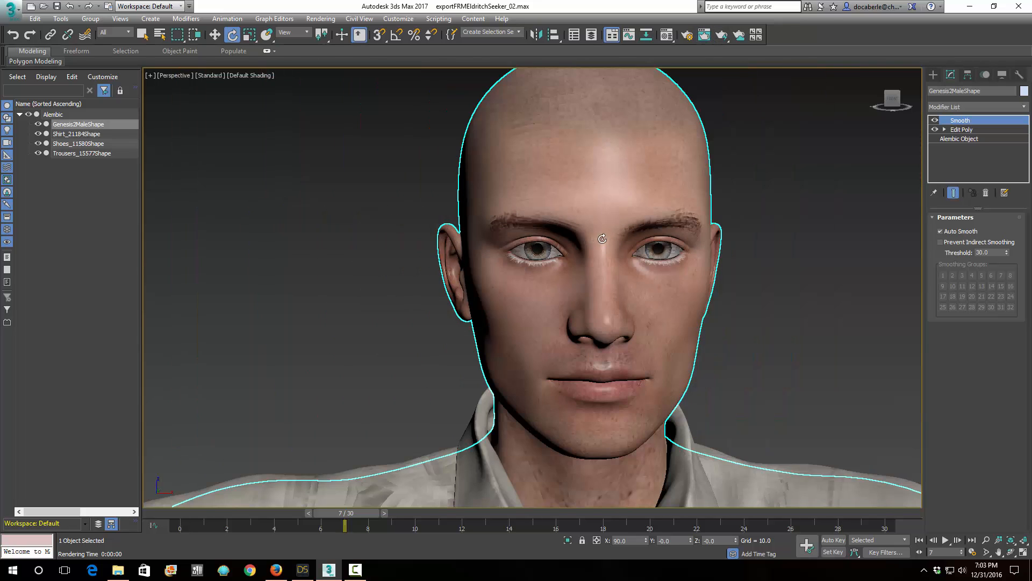
left_click(722, 35)
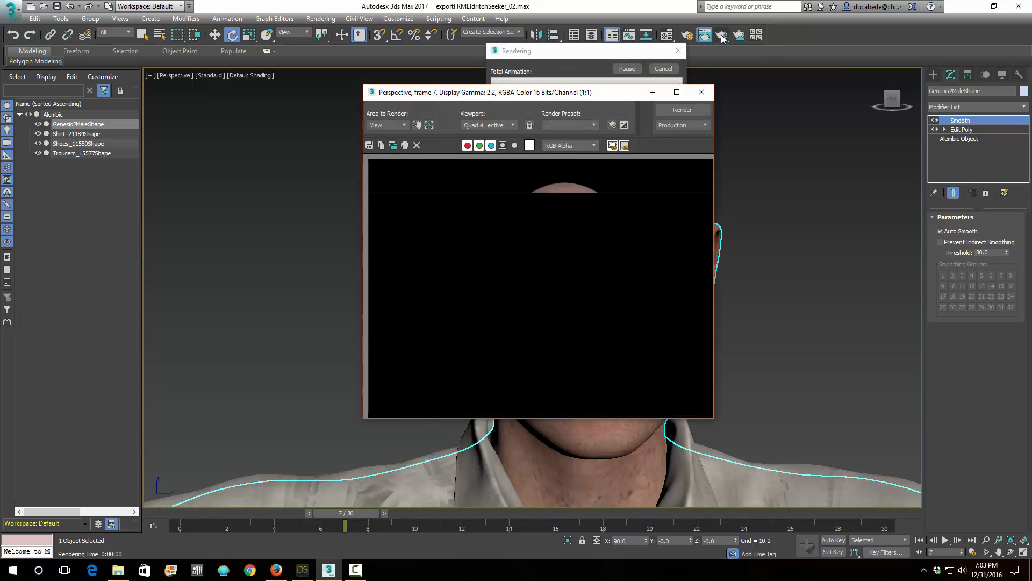
left_click(703, 93)
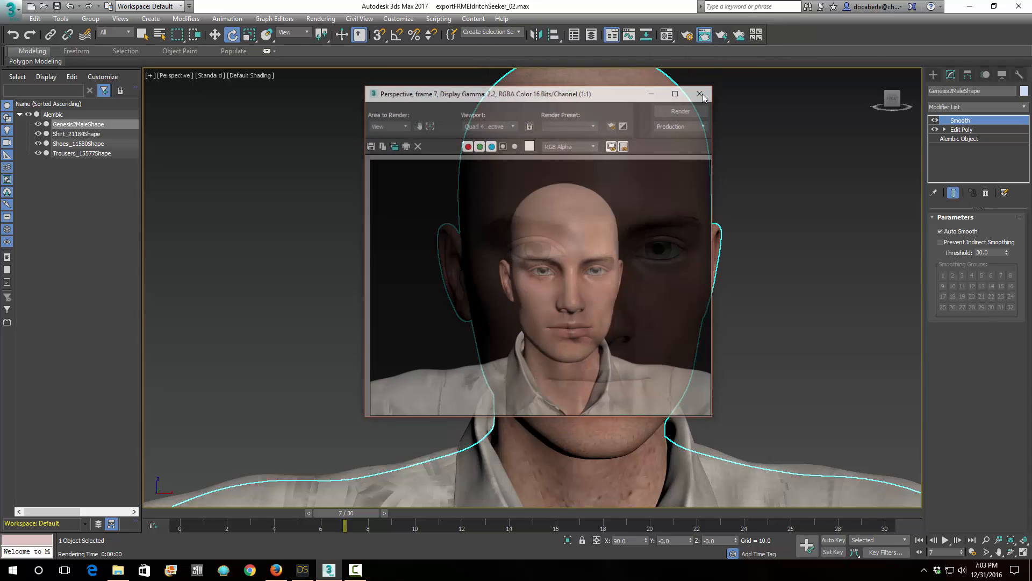
Examine the smoothed head, neck and shirt collar from the front and from a three-quarter angle.
scroll(559, 226, "up", 5)
scroll(559, 226, "down", 5)
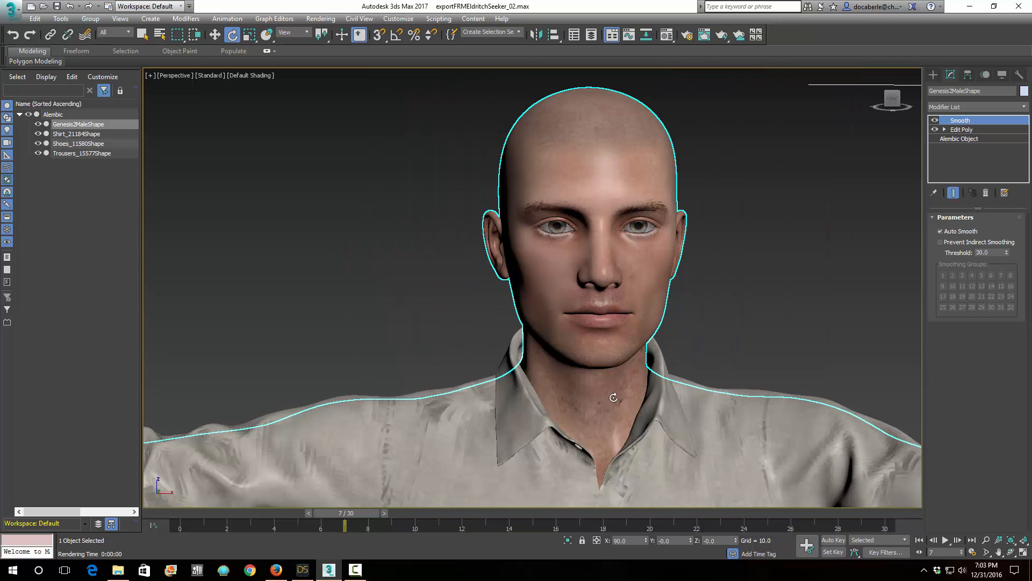
middle_click_drag(571, 396, 554, 261)
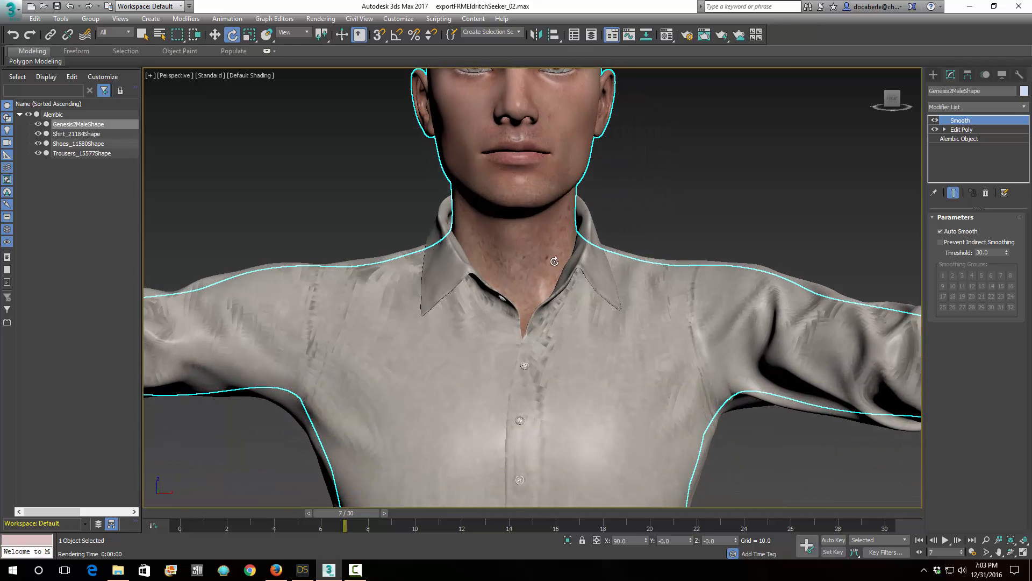
key("ctrl+r")
left_click_drag(524, 260, 551, 281)
middle_click_drag(506, 253, 624, 399)
right_click(730, 226)
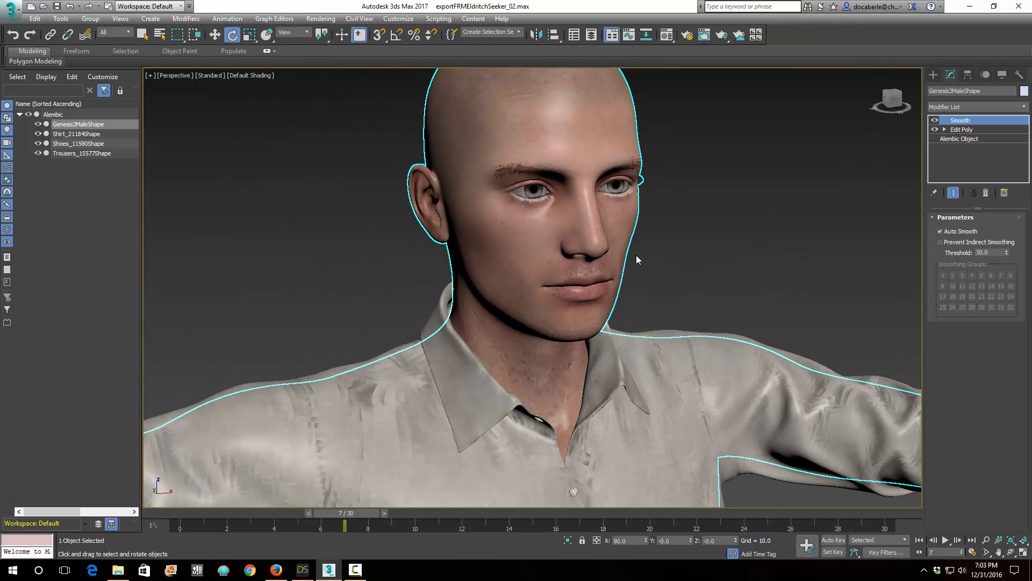
scroll(636, 256, "down", 4)
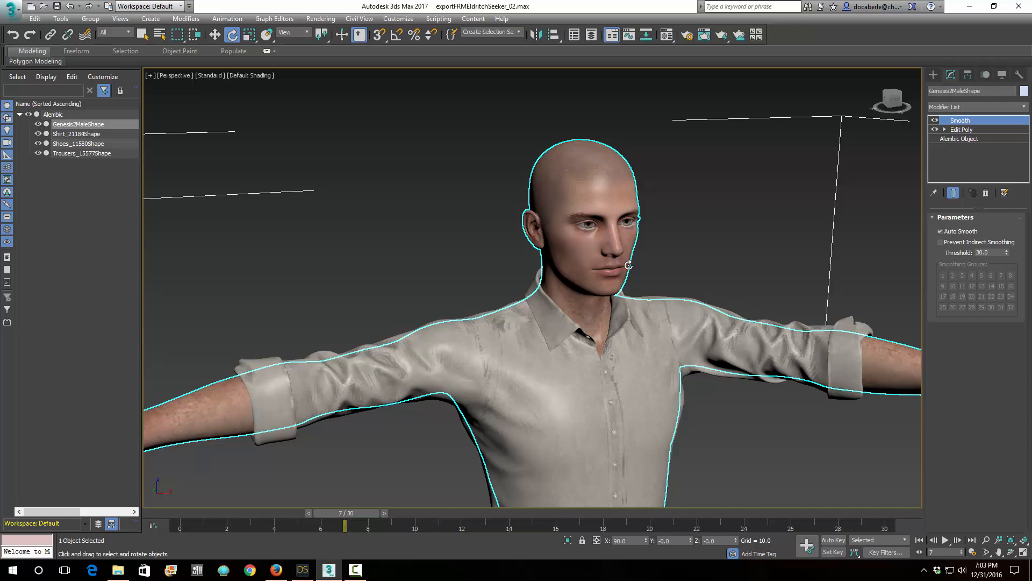
scroll(649, 265, "up", 5)
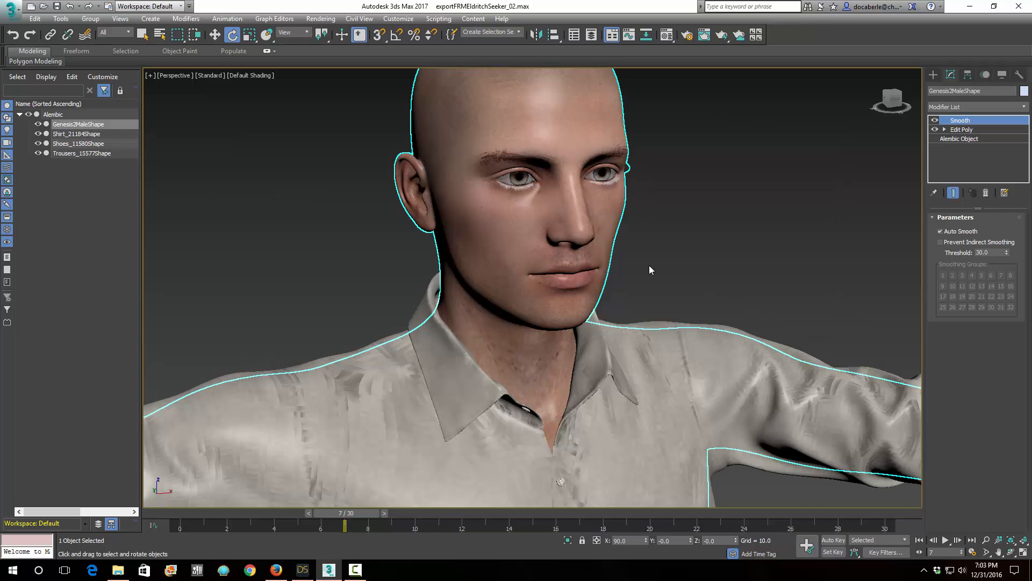
scroll(546, 231, "down", 5)
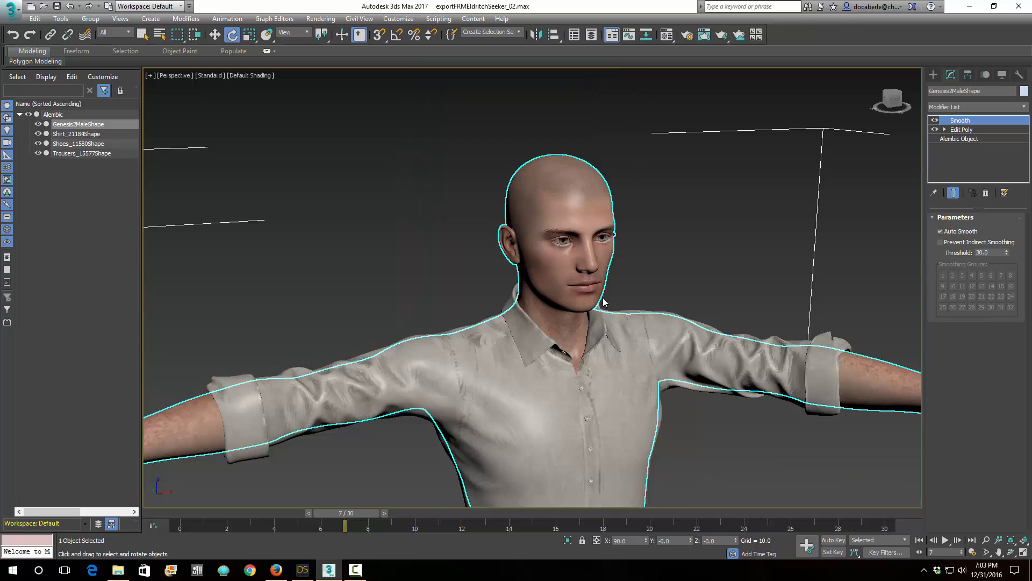
middle_click_drag(610, 347, 622, 249)
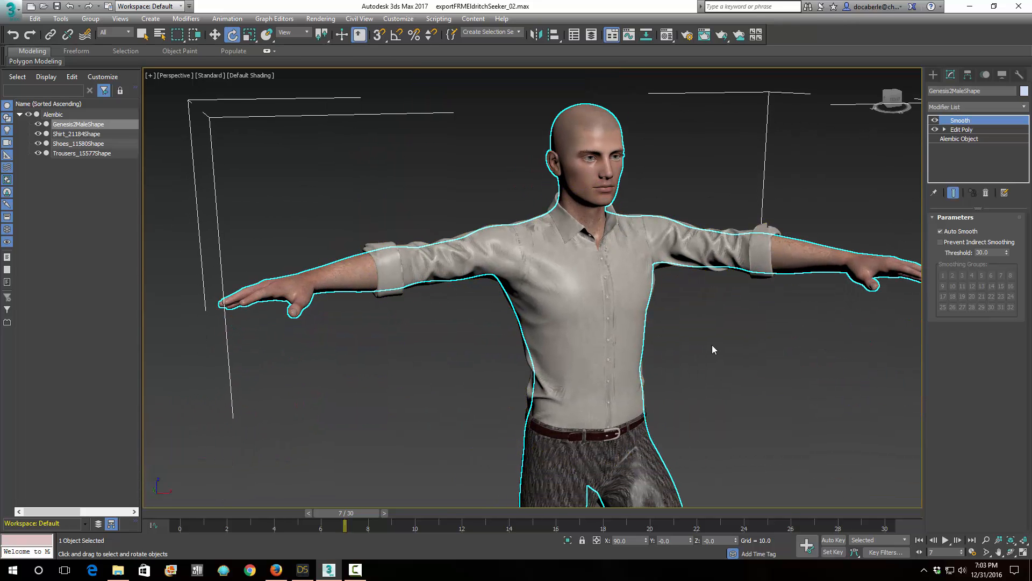
Reset the scene without saving the changes and confirm the reset.
left_click(11, 9)
left_click(36, 60)
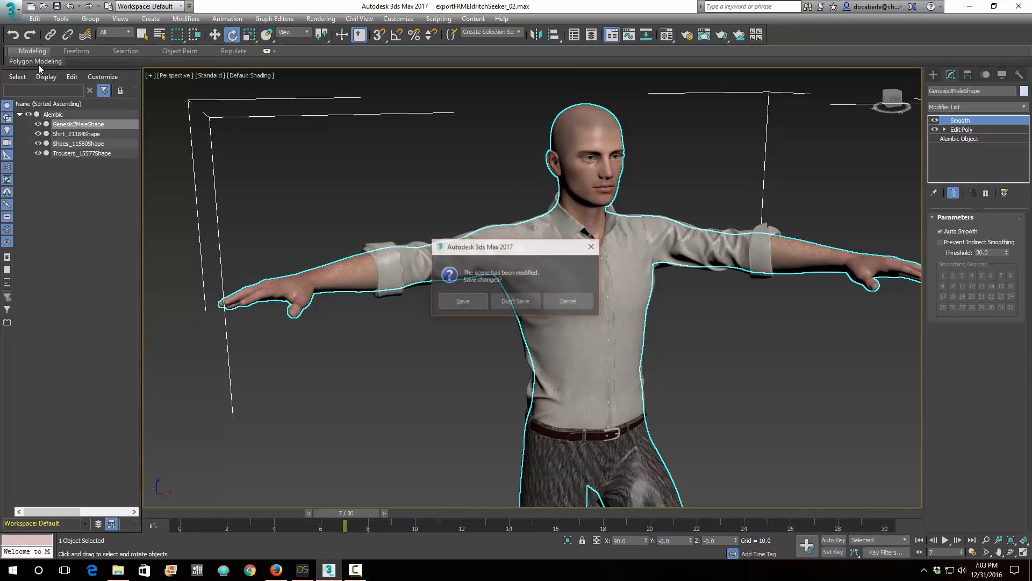
left_click(505, 304)
left_click(503, 303)
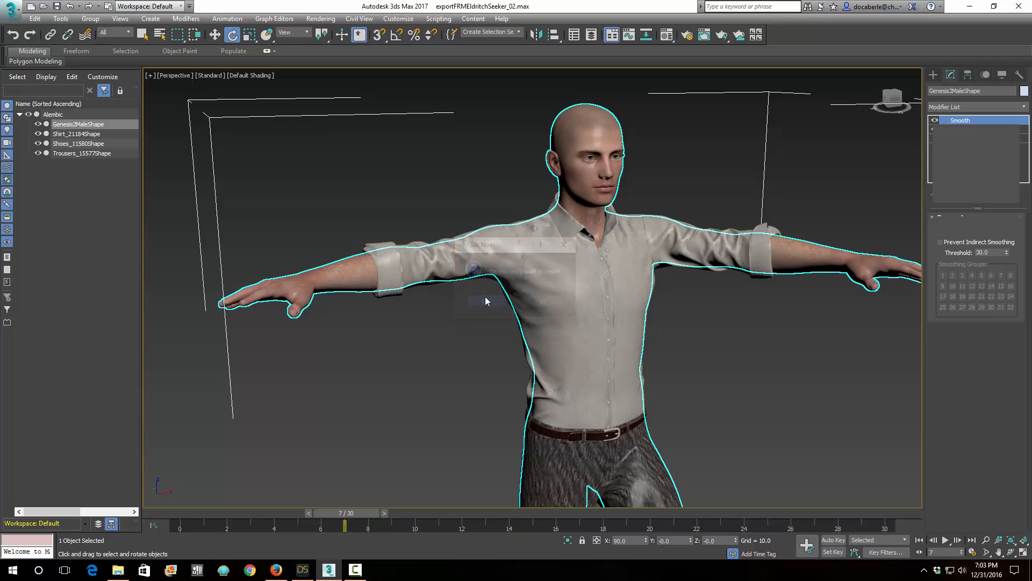
Import exportFRMEldritchSeeker_01.fbx from the DAZ 3D folder with the Autodesk Media & Entertainment preset.
left_click(11, 8)
mouse_move(67, 161)
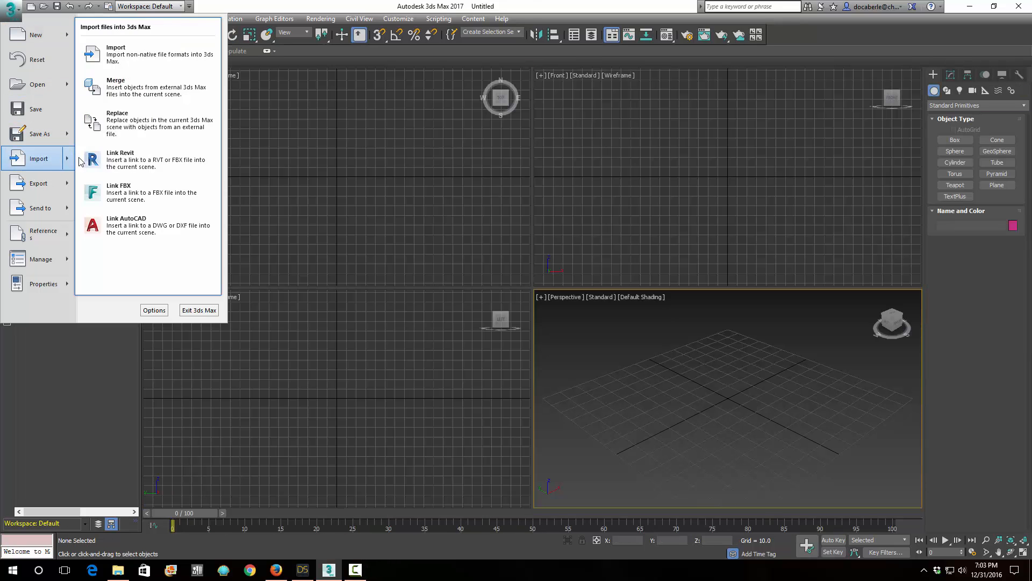
left_click(129, 59)
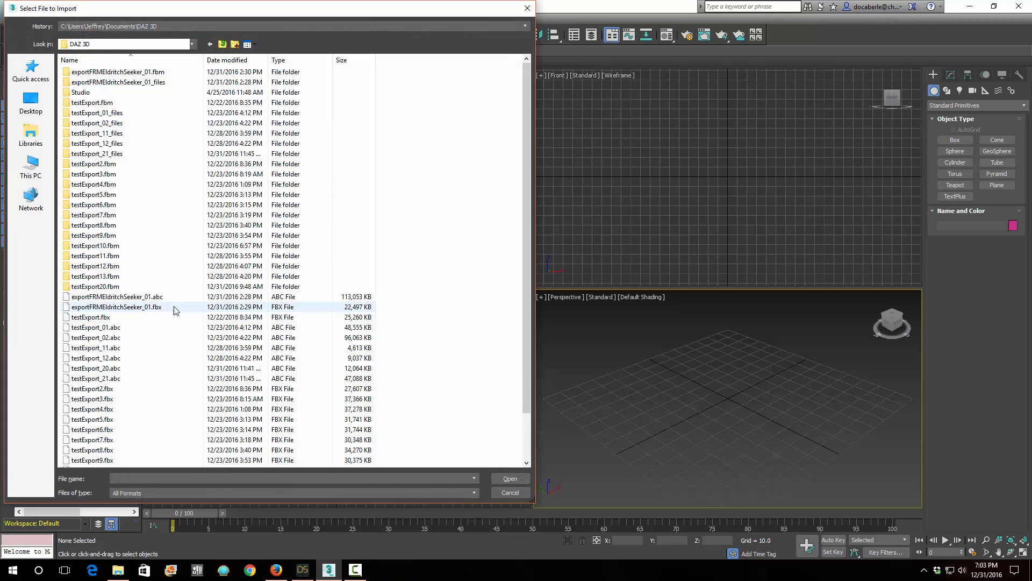
double_click(226, 306)
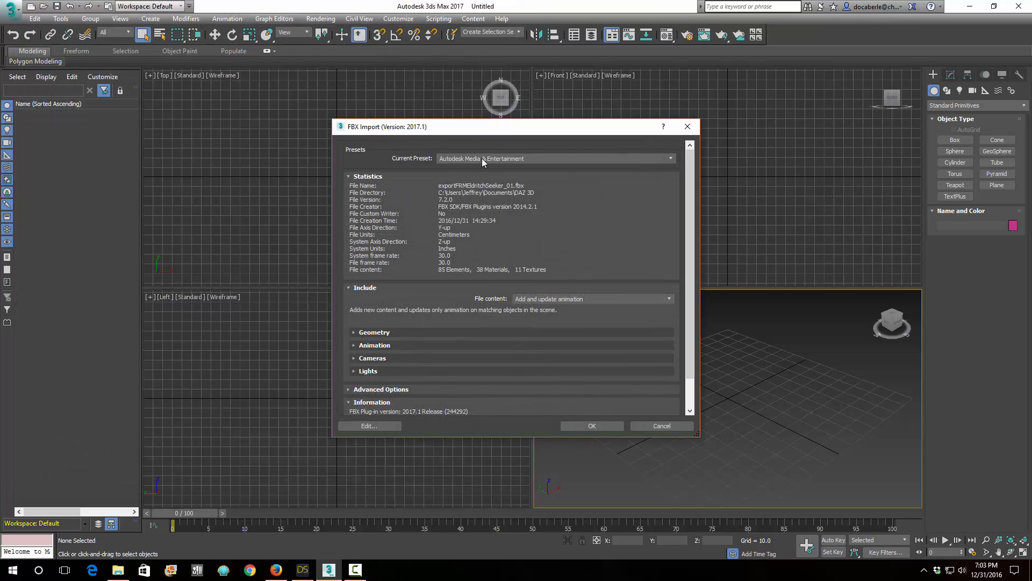
left_click(593, 426)
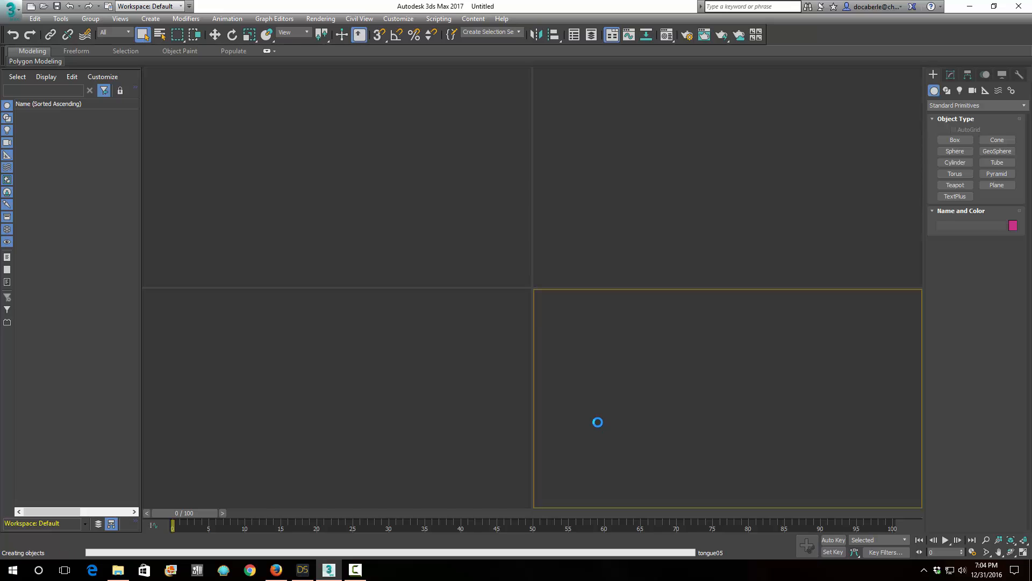
left_click(355, 570)
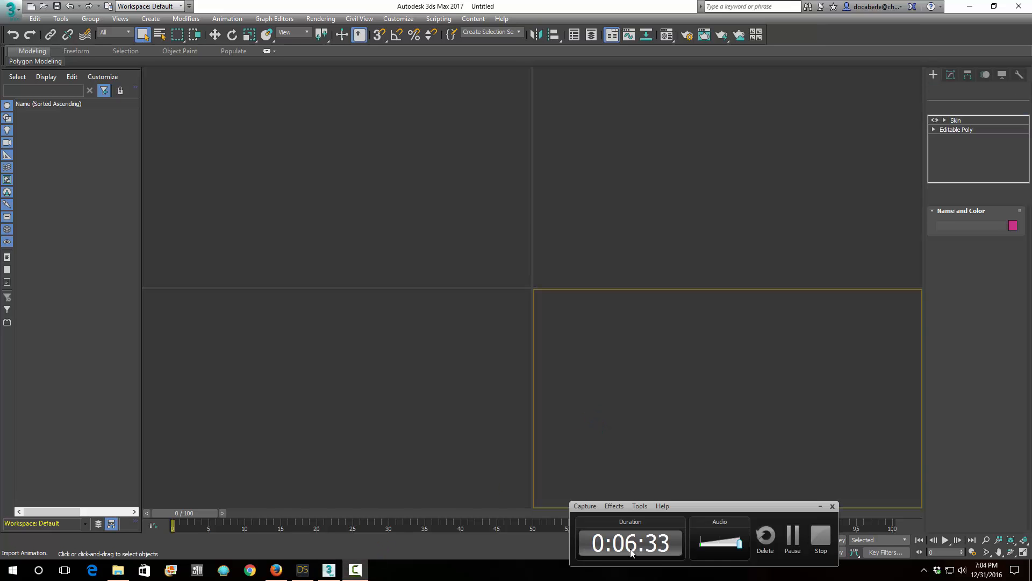
left_click(790, 540)
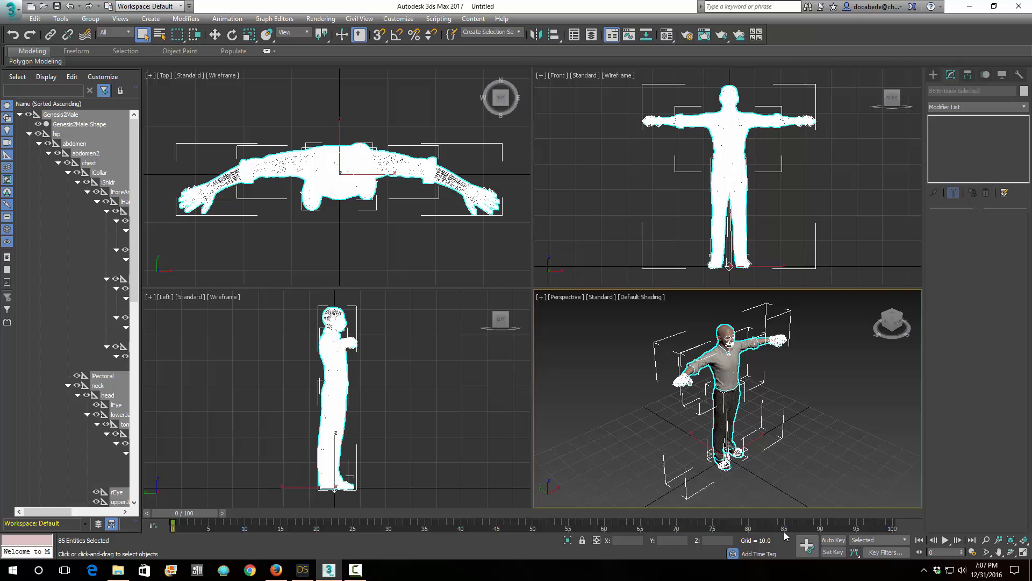
Deselect the imported FBX character and open the Material Editor.
left_click(852, 399)
scroll(792, 389, "up", 4)
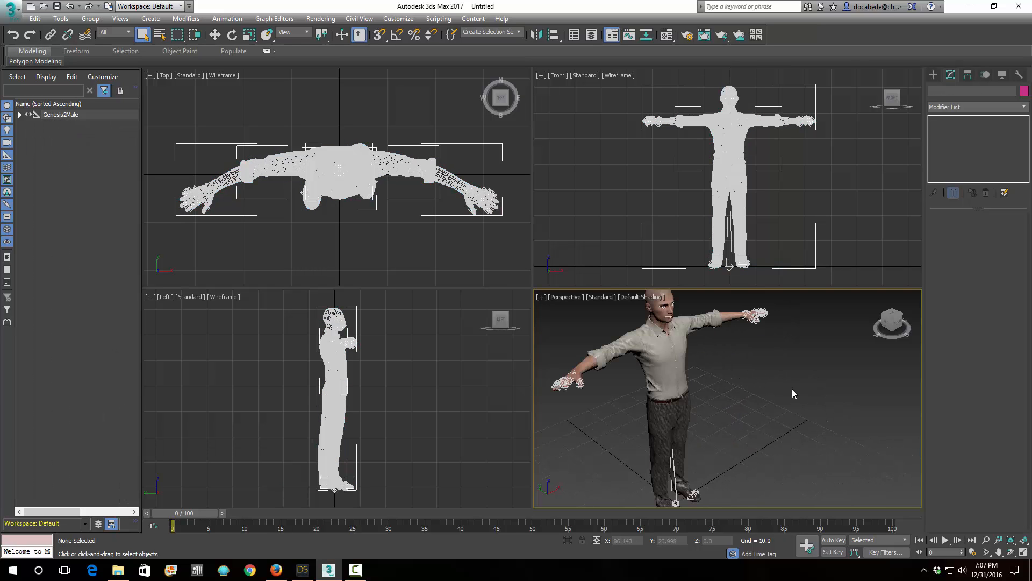
middle_click_drag(793, 393, 804, 406)
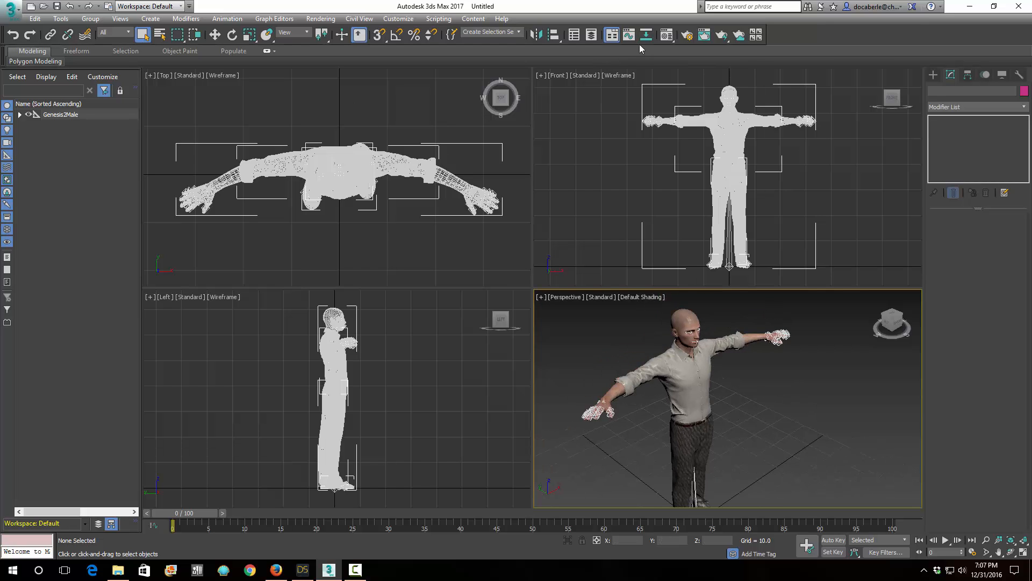
left_click(667, 35)
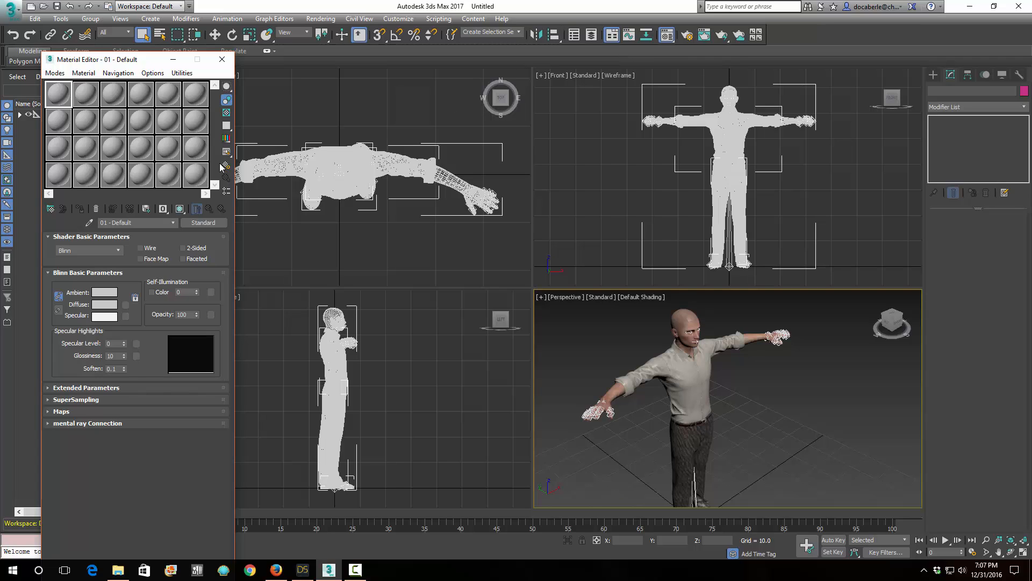
Cycle the Material Editor's sample slots through the 3X2 and 5X3 layouts and back to 6X4.
left_click(152, 72)
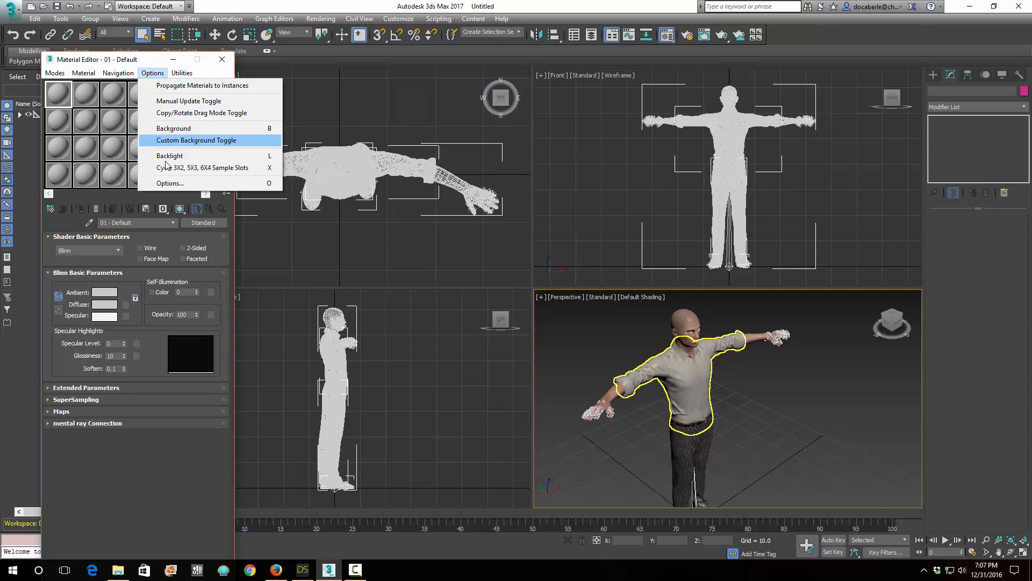
left_click(188, 171)
left_click(153, 72)
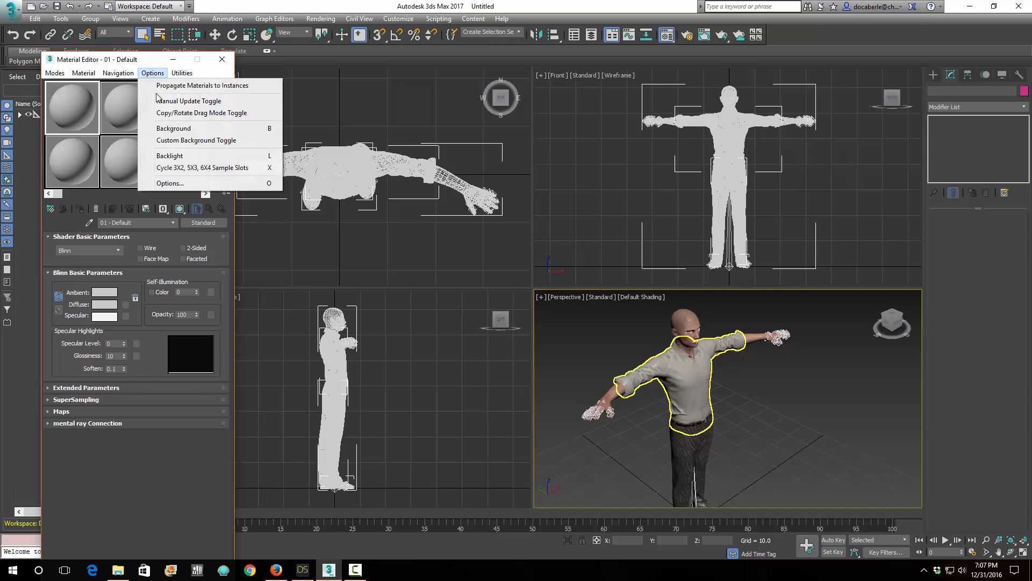
left_click(188, 168)
left_click(153, 72)
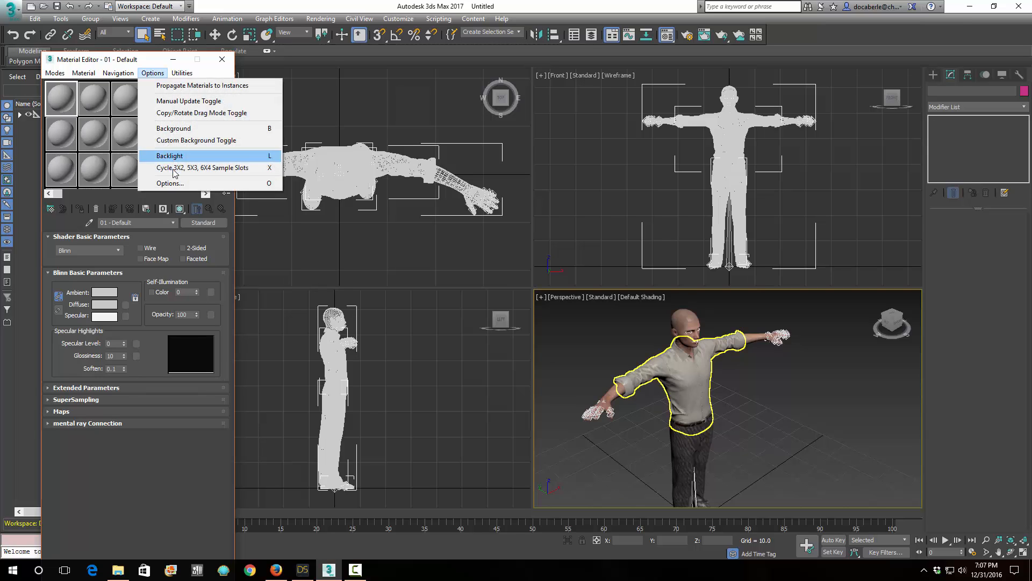
left_click(188, 169)
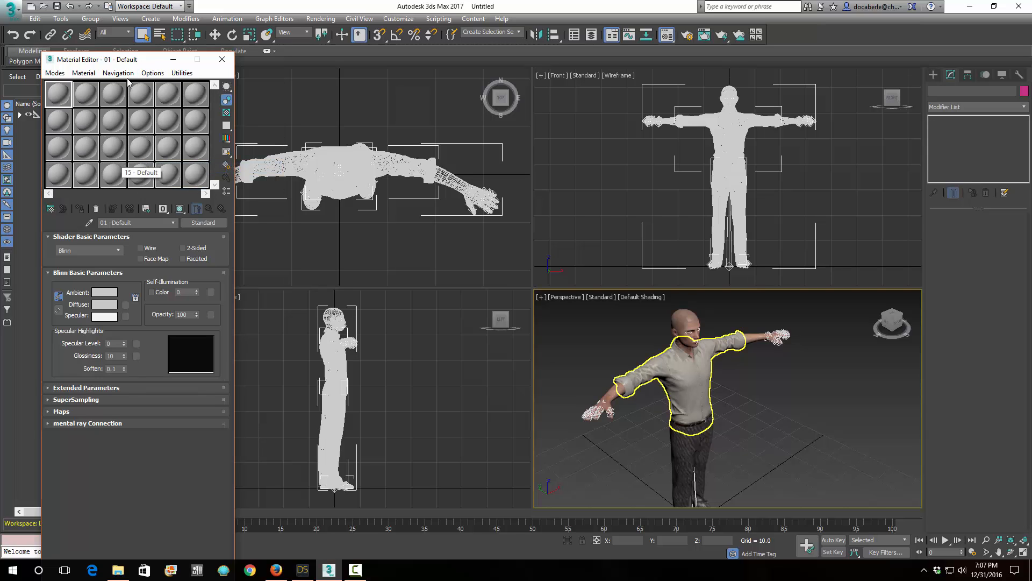
Switch to the Slate Material Editor and return to the Compact Material Editor.
left_click(54, 72)
left_click(62, 104)
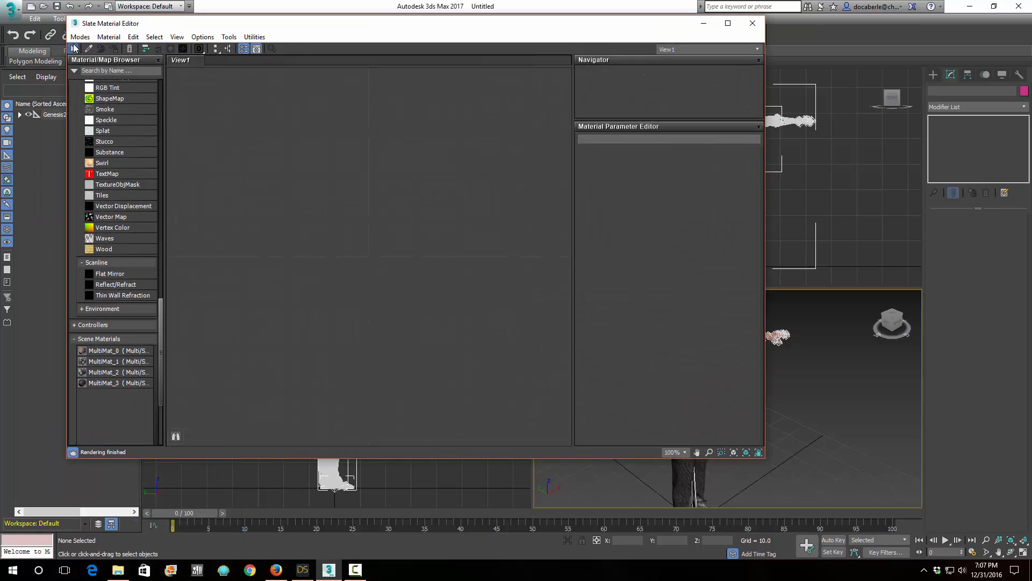
left_click(80, 36)
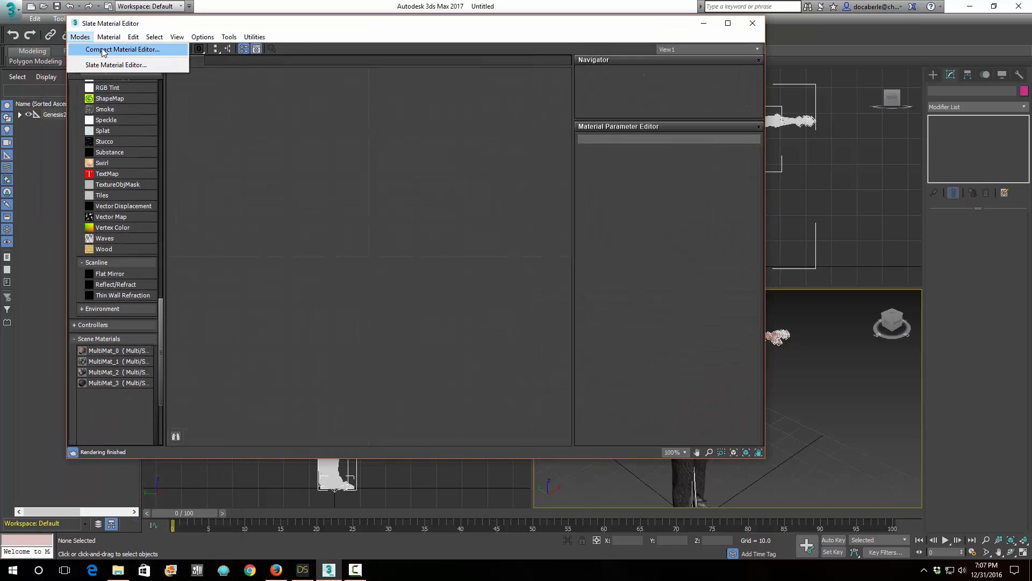
left_click(104, 50)
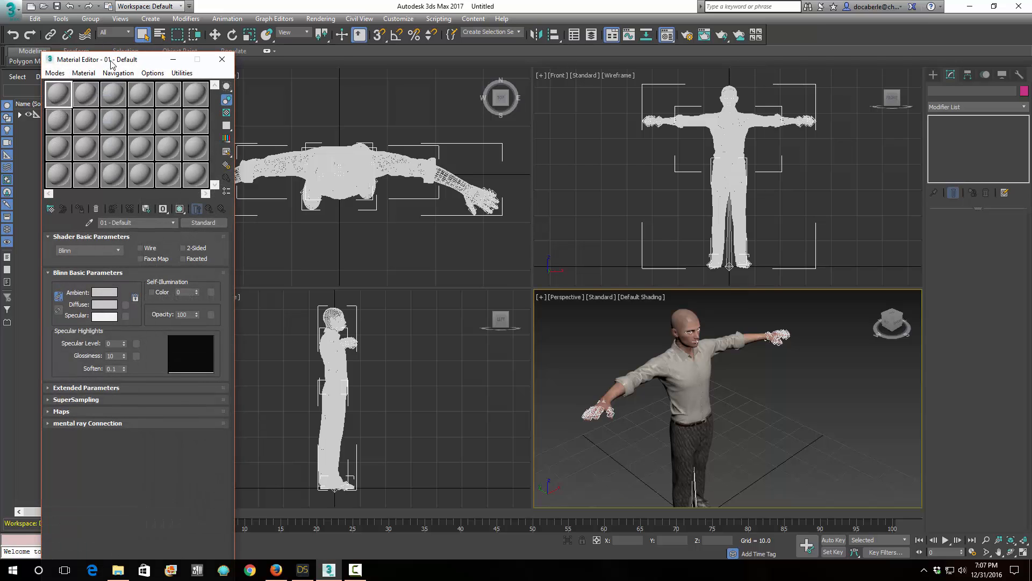
Sample the skin material from the figure's head into the first sample slot and review its list of sub-materials.
left_click_drag(111, 63, 117, 40)
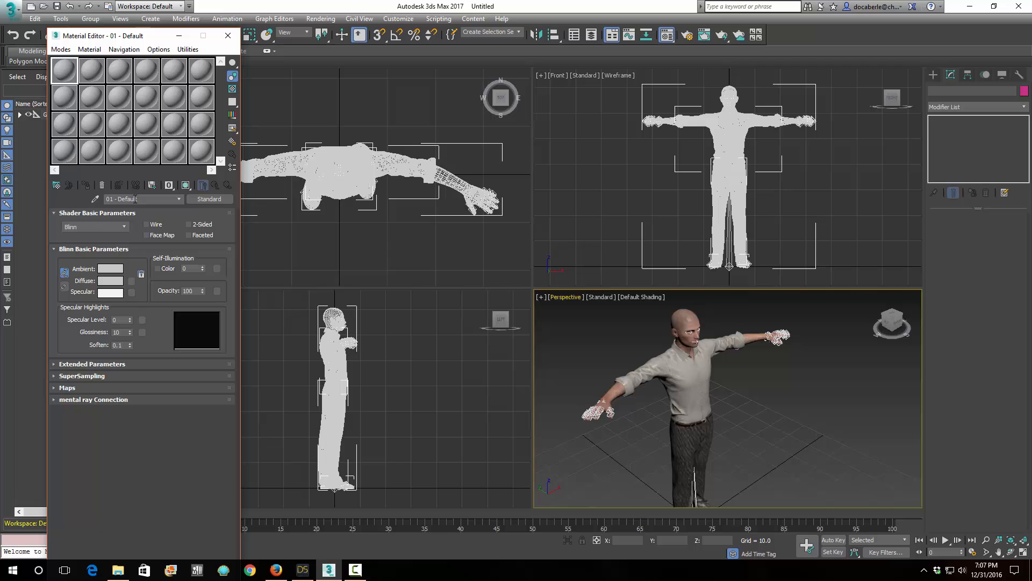
left_click(96, 199)
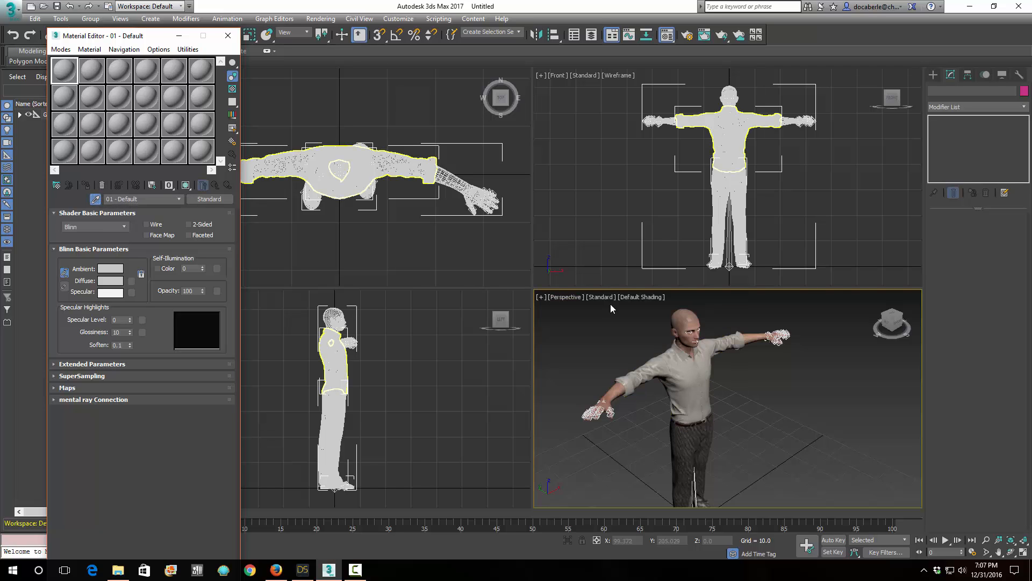
left_click(688, 321)
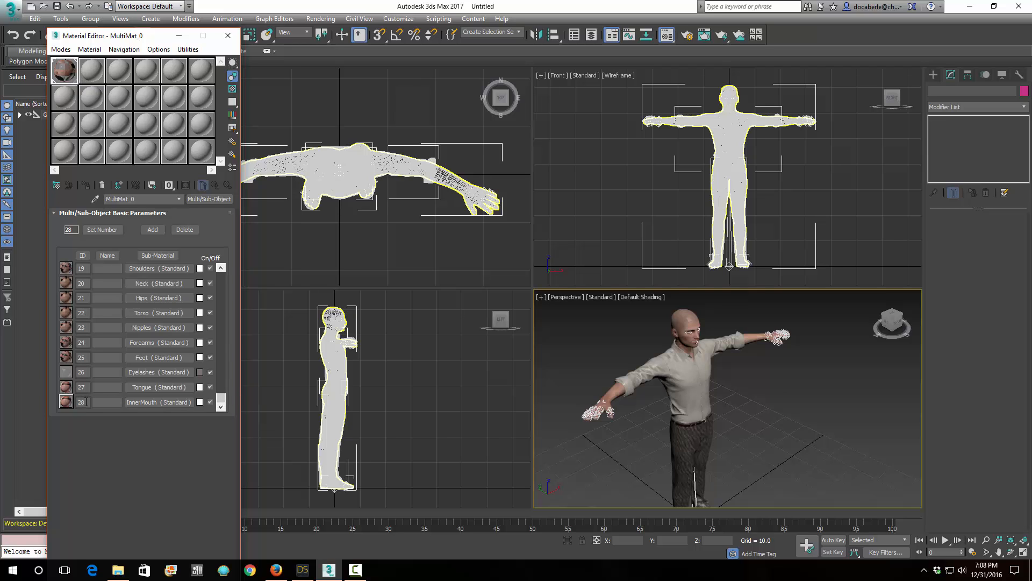
mouse_move(221, 398)
left_mouse_down()
mouse_move(221, 281)
mouse_move(221, 401)
left_mouse_up()
mouse_move(221, 395)
left_mouse_down()
mouse_move(217, 275)
mouse_move(213, 402)
left_mouse_up()
Sample the shirt's material into the first slot of the second row and the trousers' material into the first slot of the third row.
left_click(68, 101)
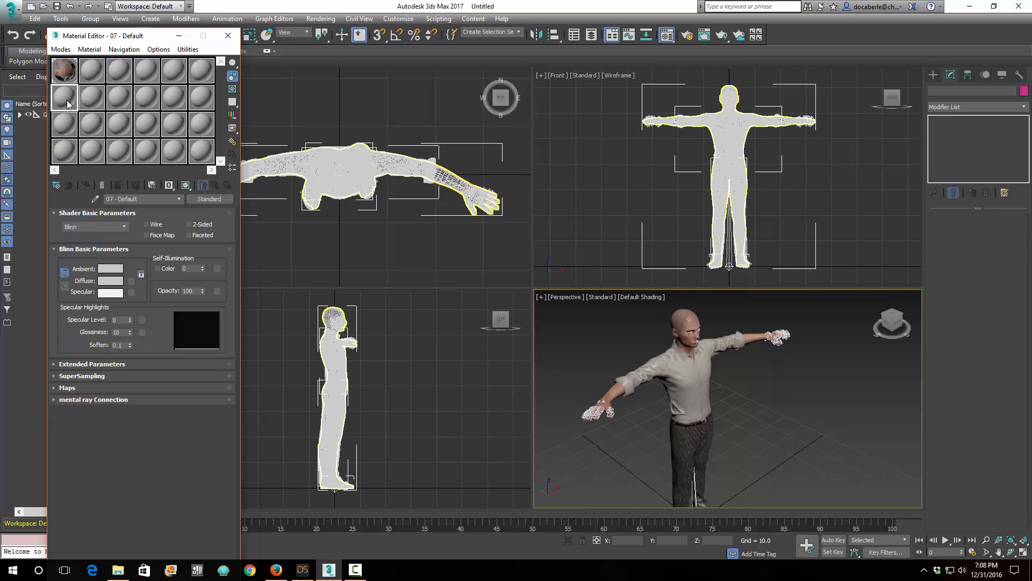
left_click(95, 199)
left_click(665, 362)
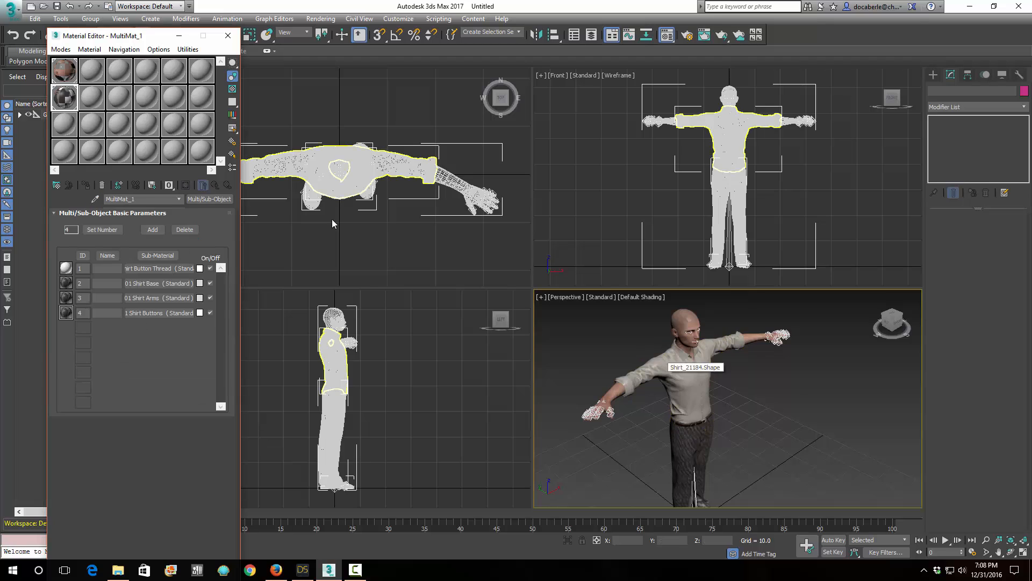
left_click(65, 125)
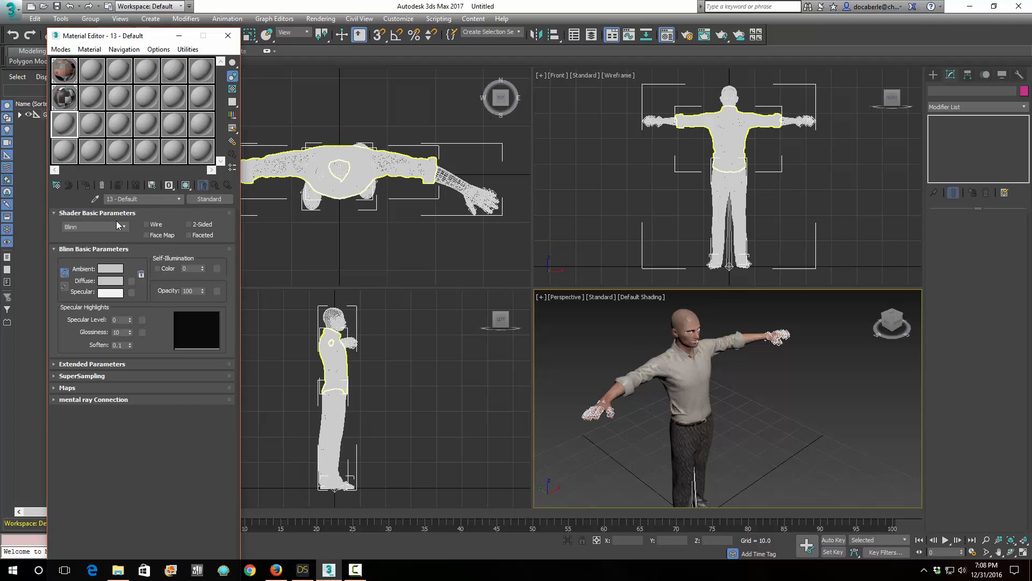
left_click(95, 199)
left_click(689, 456)
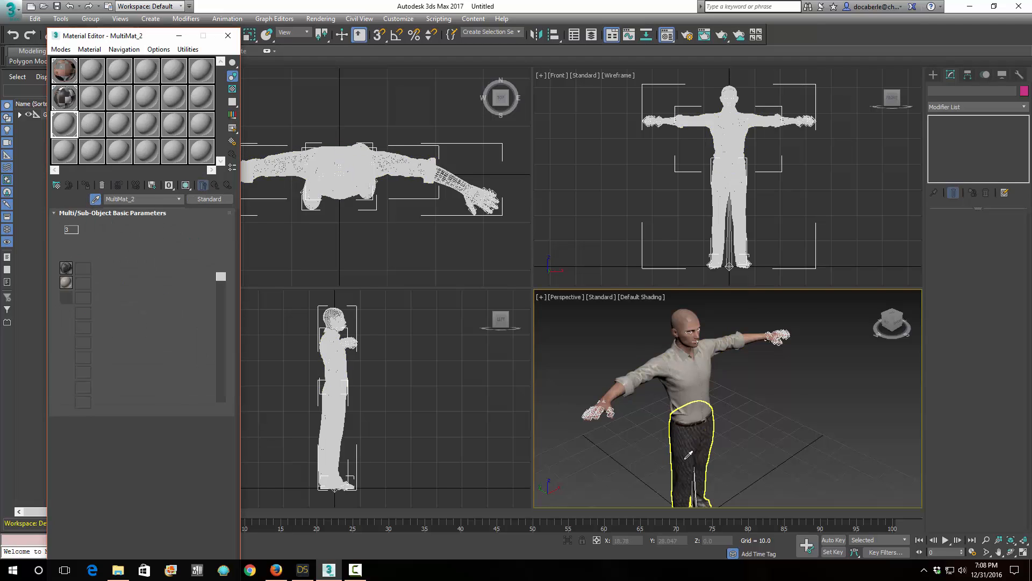
Sample the shoes' material into the first slot of the fourth row.
scroll(751, 376, "up", 8)
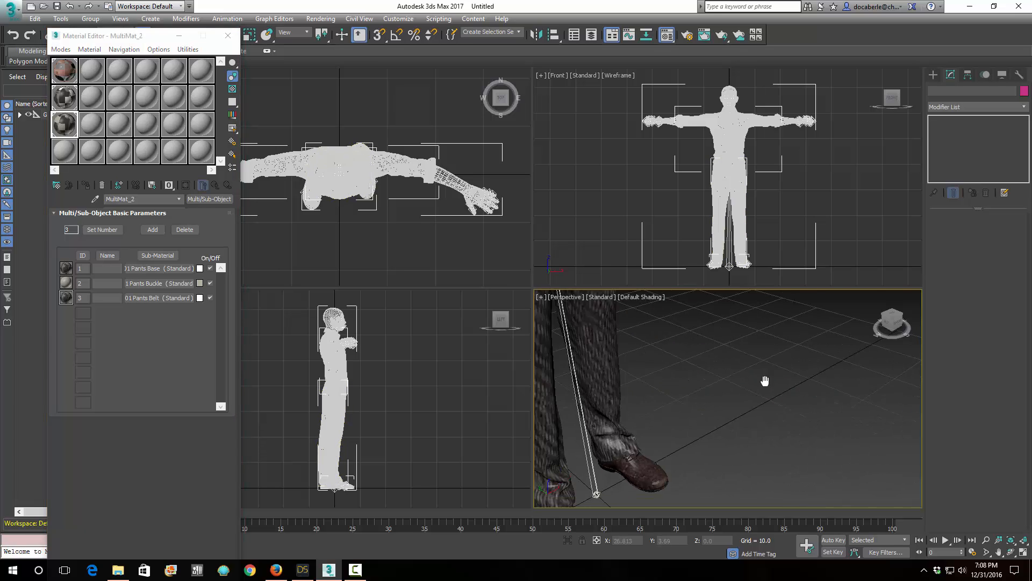
left_click(64, 151)
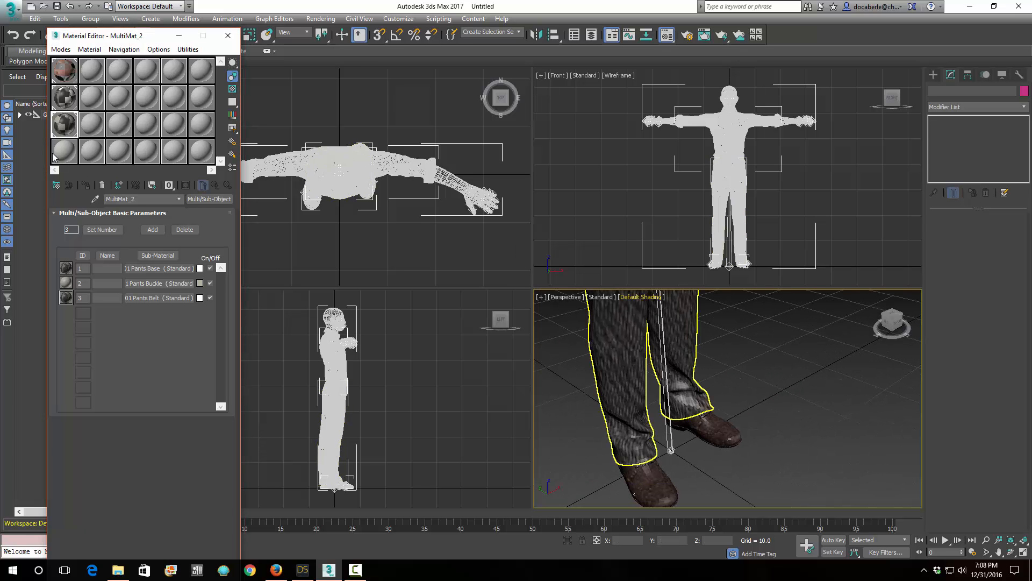
left_click(95, 199)
left_click(670, 490)
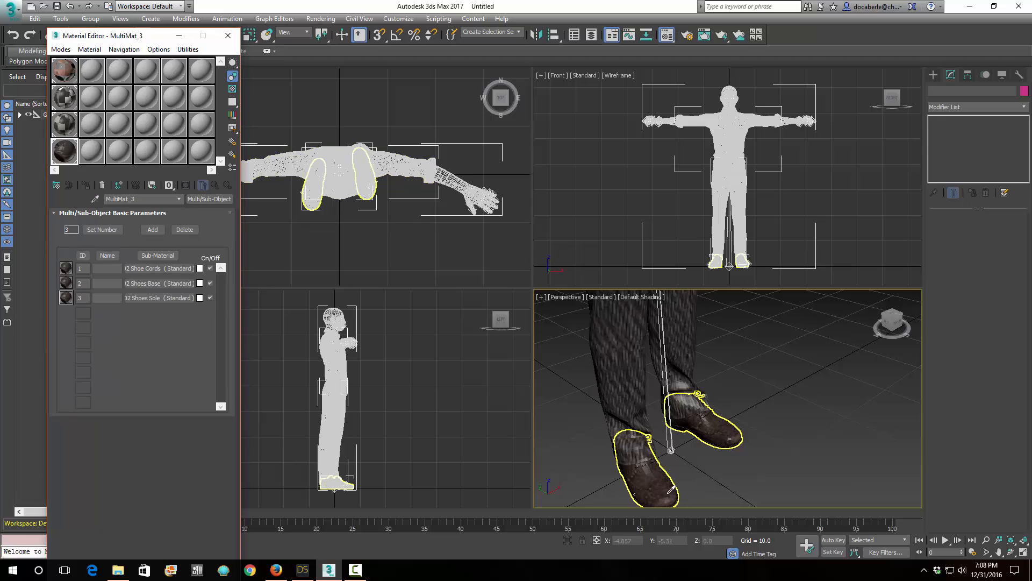
Review the sub-materials of the sampled skin and clothing materials one after another.
left_click(69, 76)
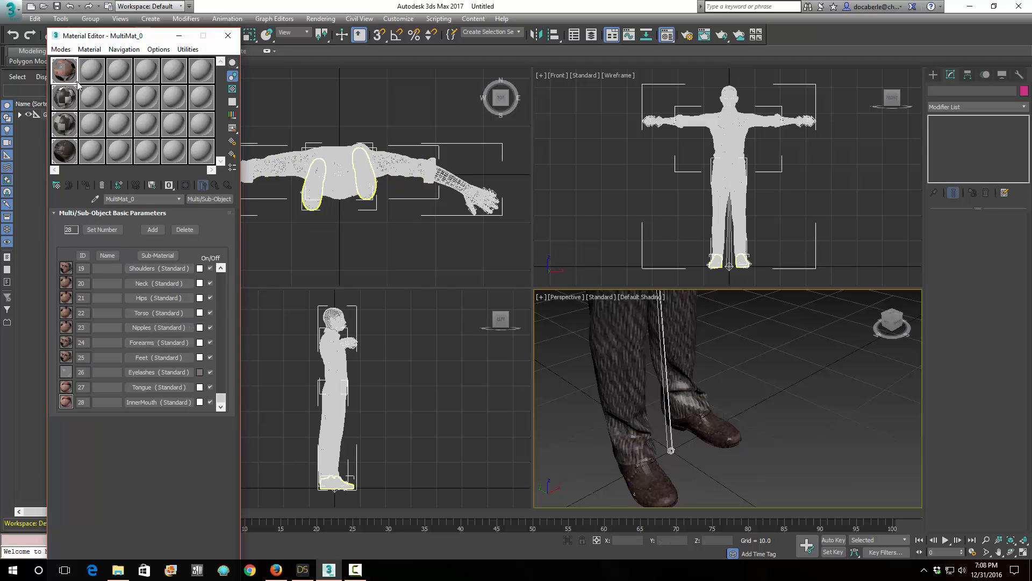
left_click(71, 108)
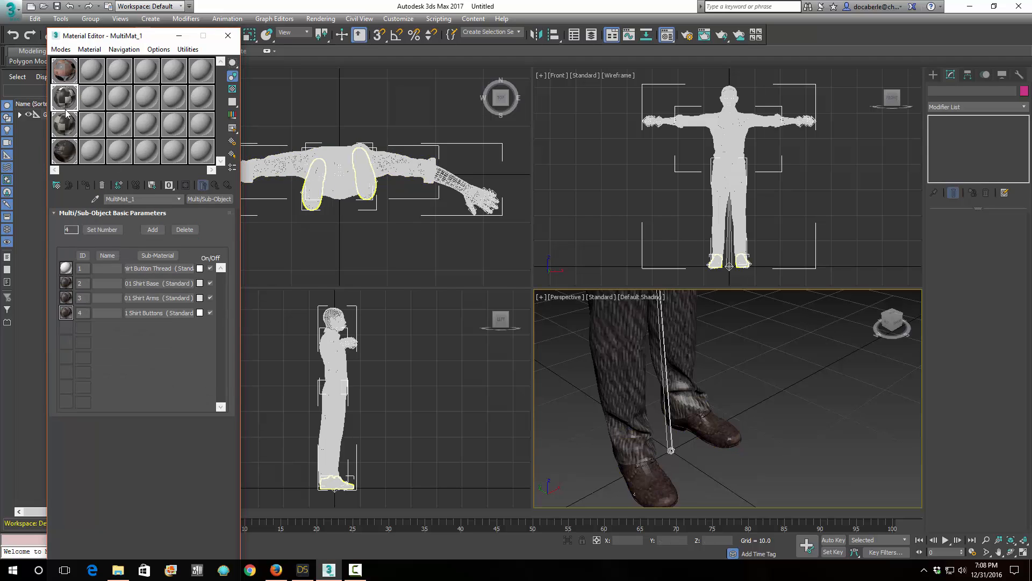
left_click(65, 132)
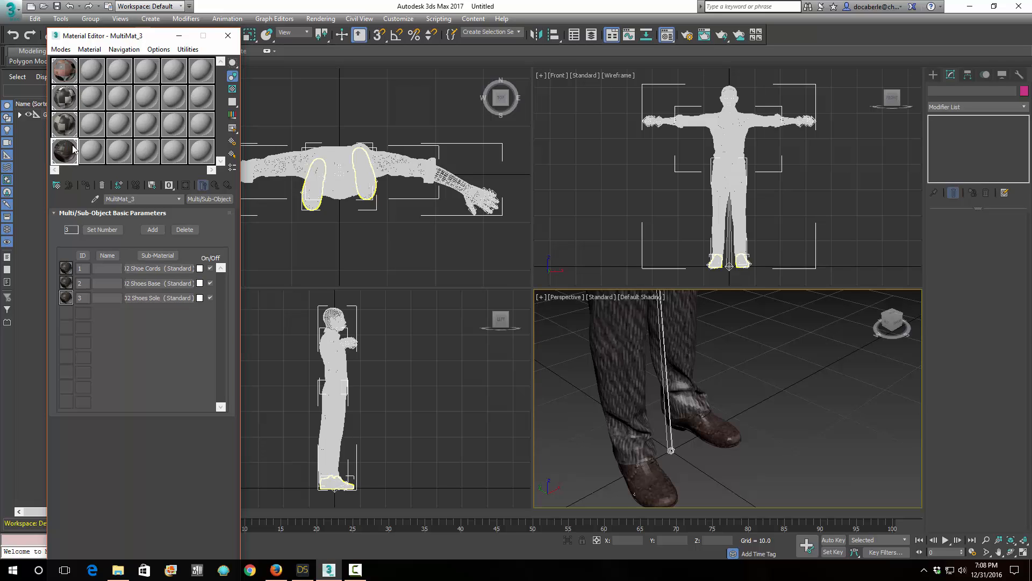
Copy the four sampled materials into the second column of sample slots and add the suffix _ABC to each copy's name.
left_click(69, 76)
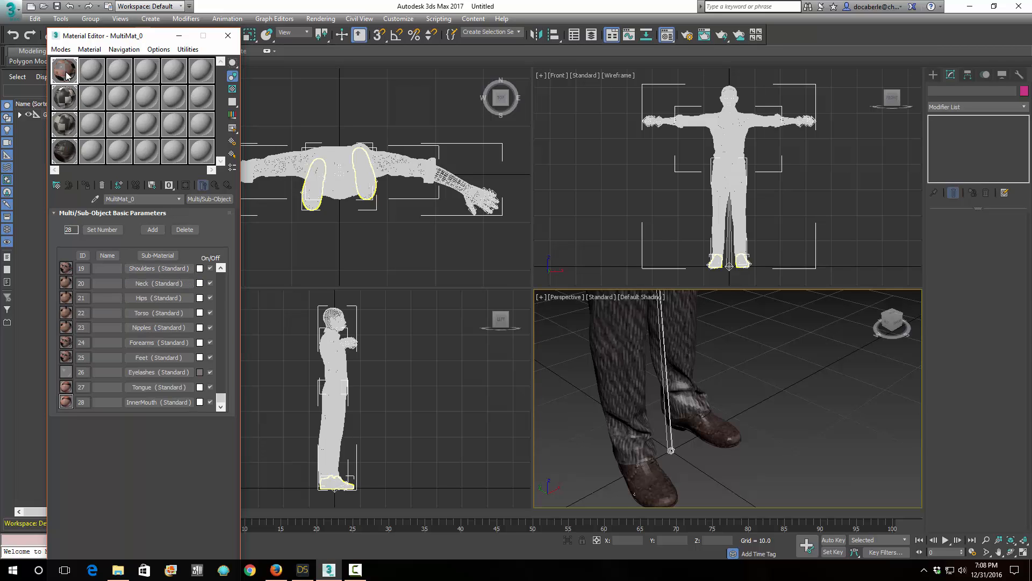
left_click_drag(86, 74, 90, 153)
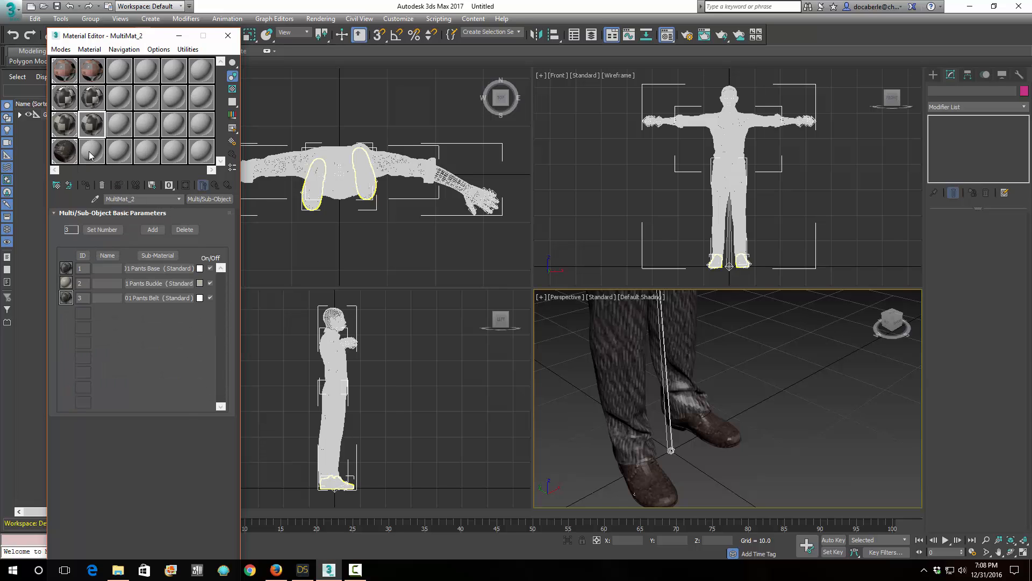
left_click(92, 71)
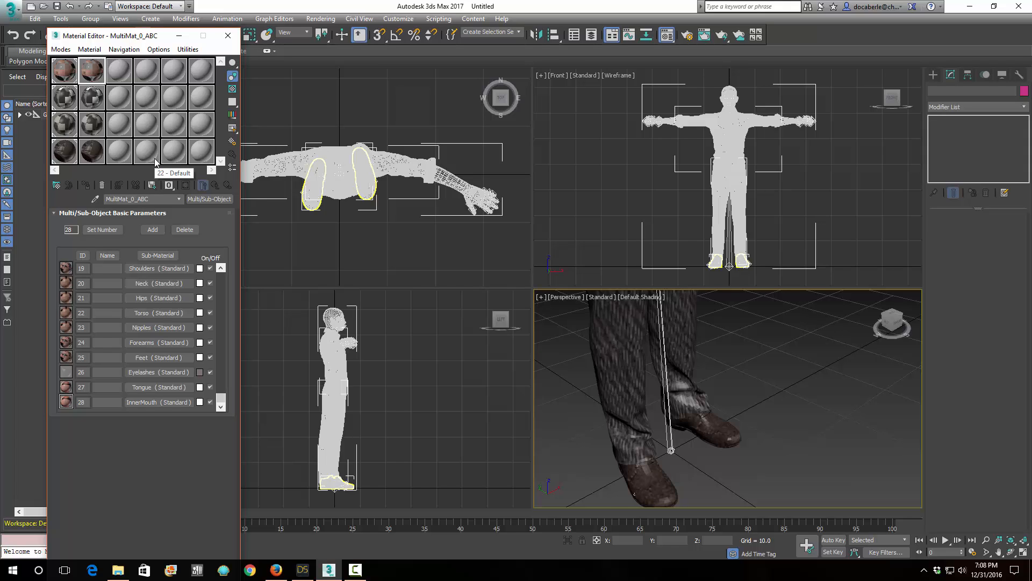
left_click_drag(150, 198, 139, 198)
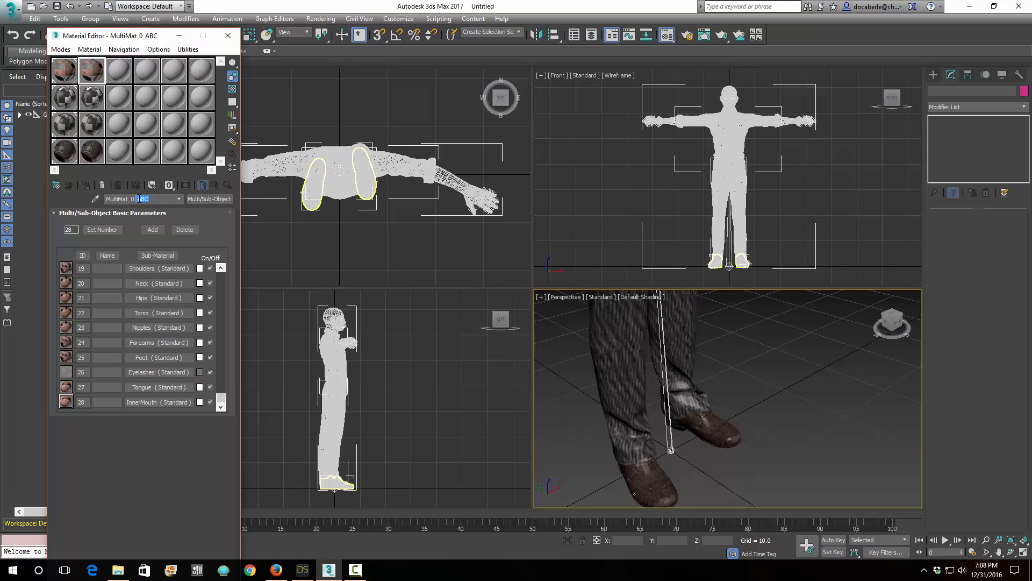
left_click(95, 95)
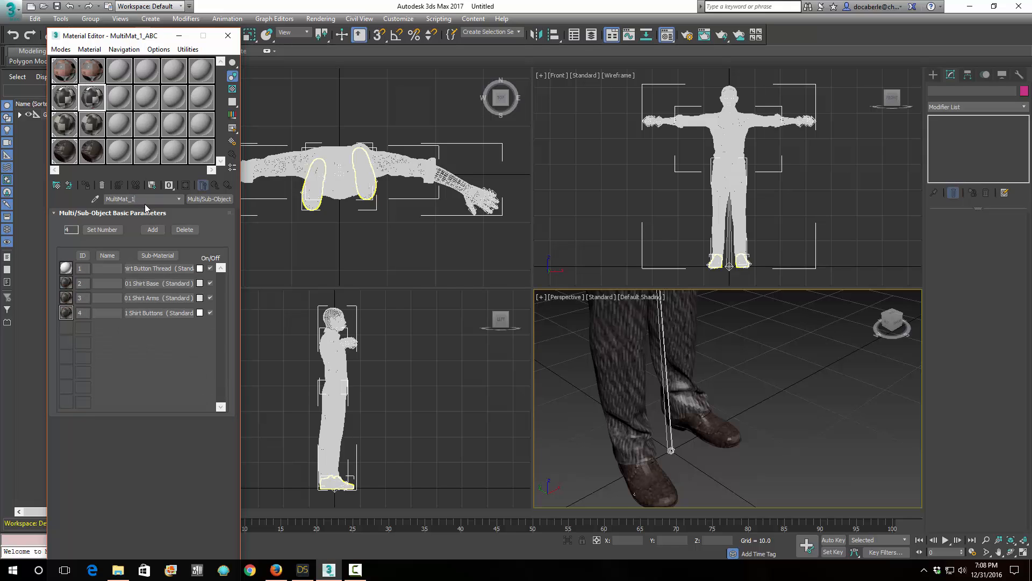
left_click(91, 126)
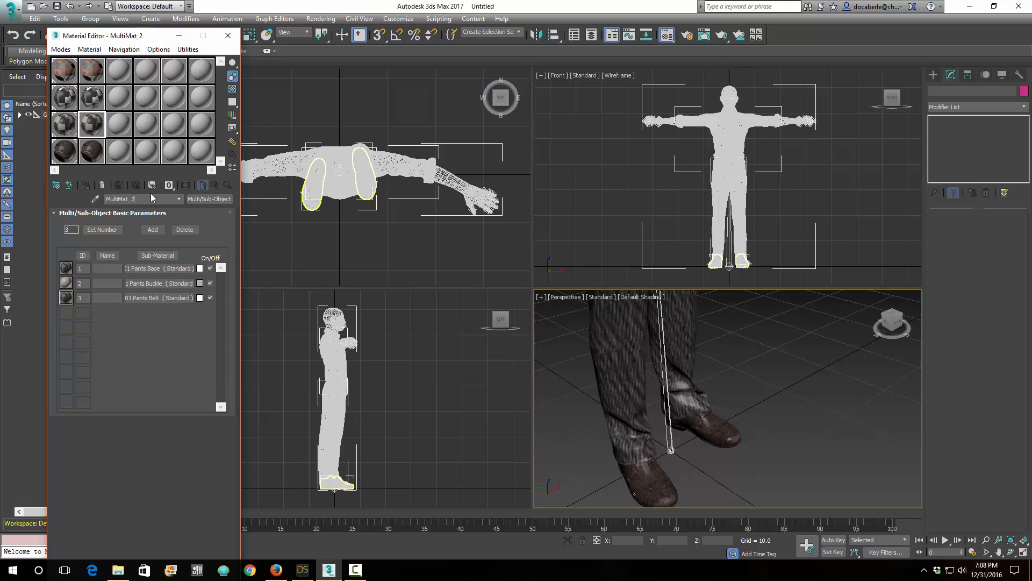
left_click(98, 156)
type("_ABC")
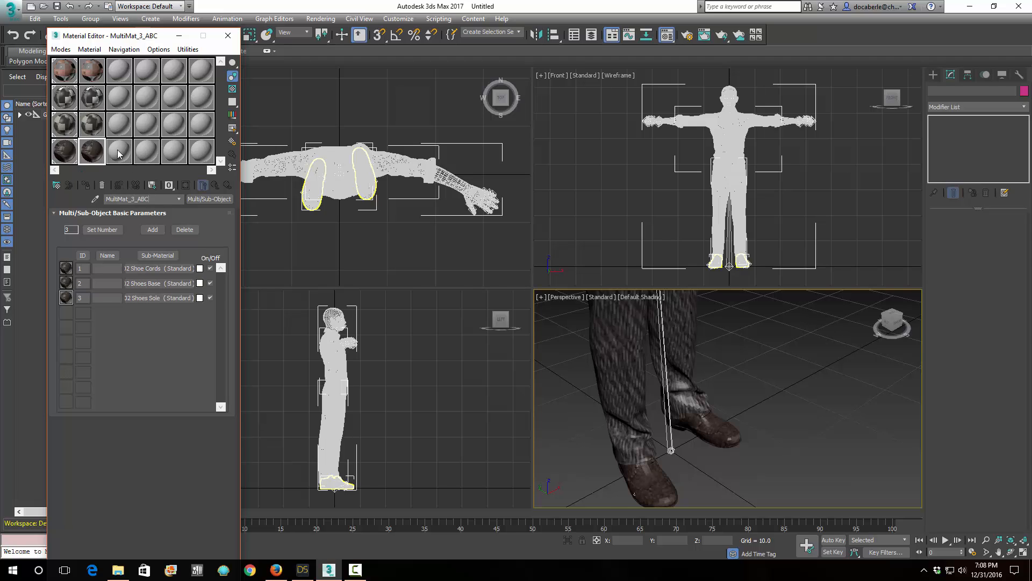
left_click(100, 78)
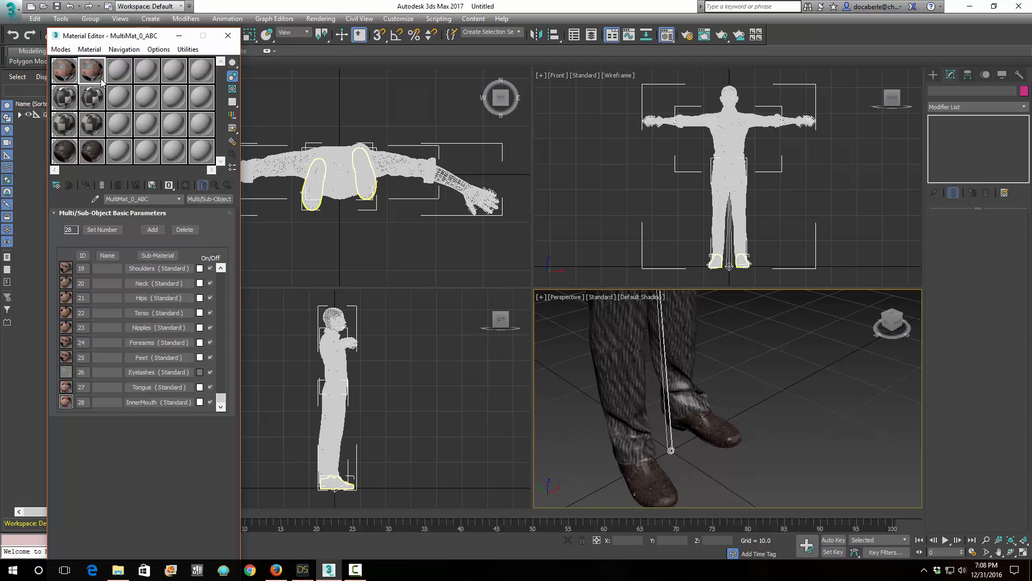
Import exportFRMEldritchSeeker_01.abc into the scene with Fit Time Range on and Import to Scene Root off.
middle_click_drag(731, 372, 734, 422)
left_click(1023, 552)
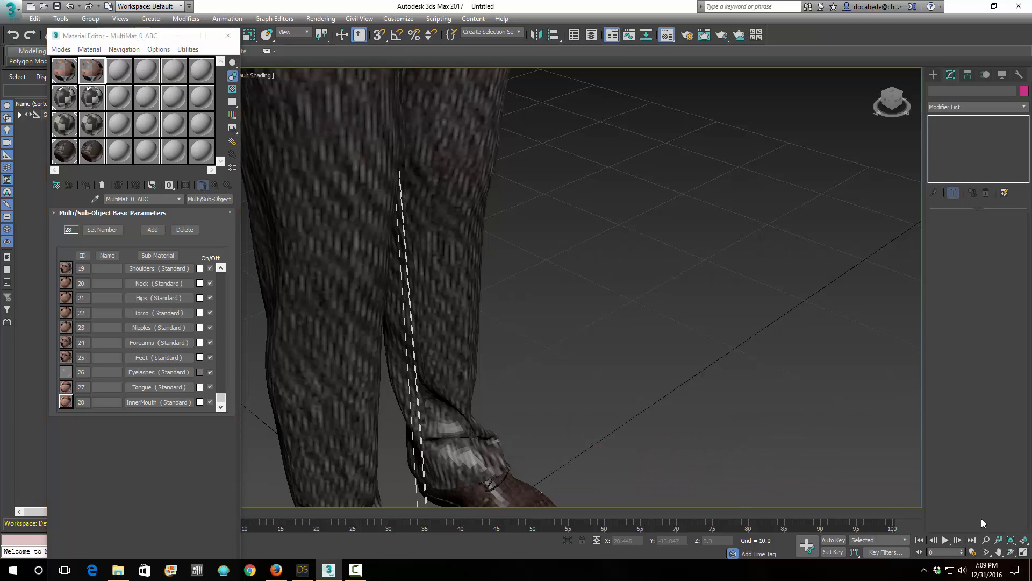
scroll(589, 277, "down", 10)
middle_click_drag(590, 276, 560, 309)
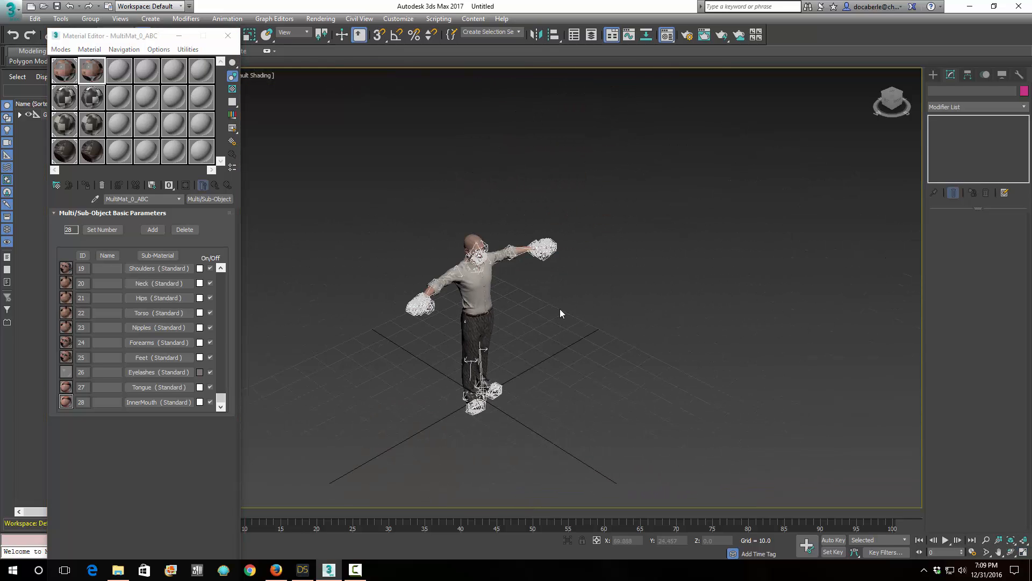
scroll(562, 299, "up", 3)
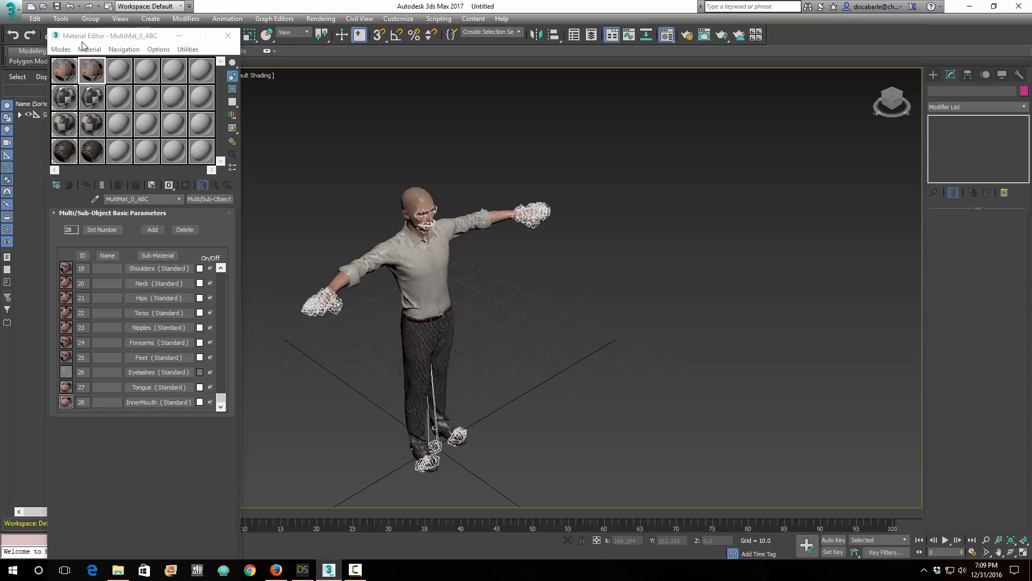
left_click(10, 8)
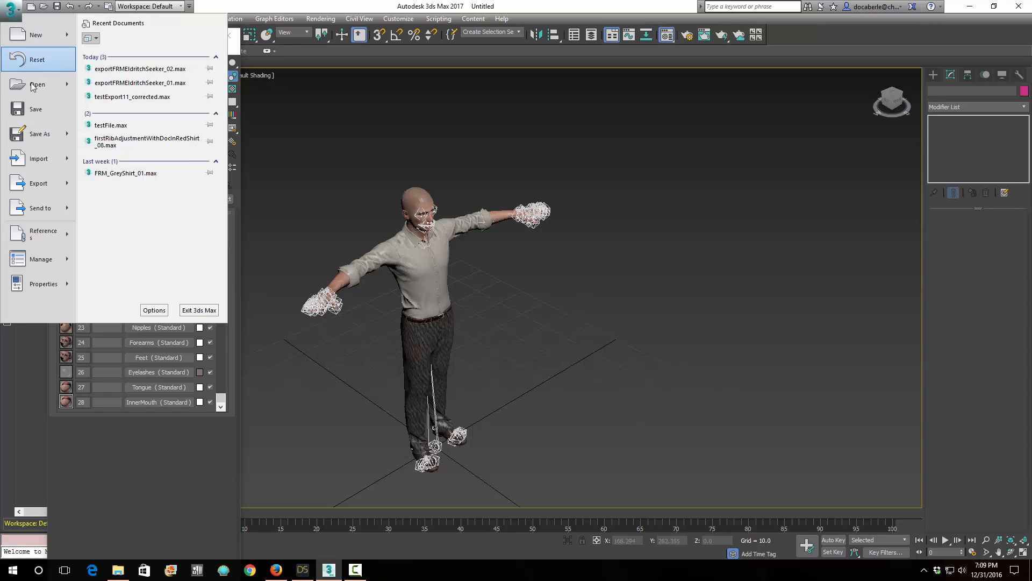
mouse_move(70, 159)
left_click(140, 64)
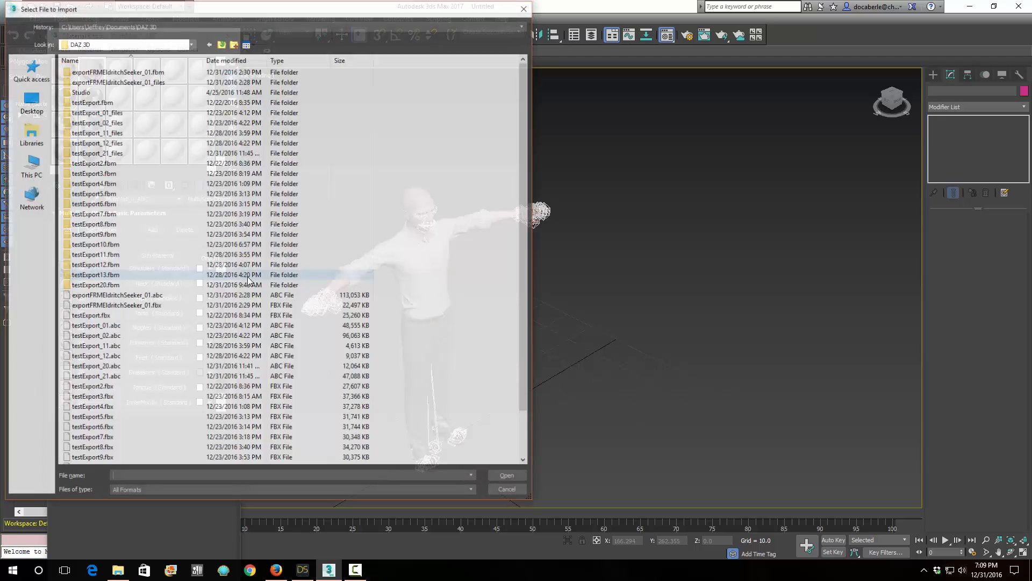
double_click(150, 297)
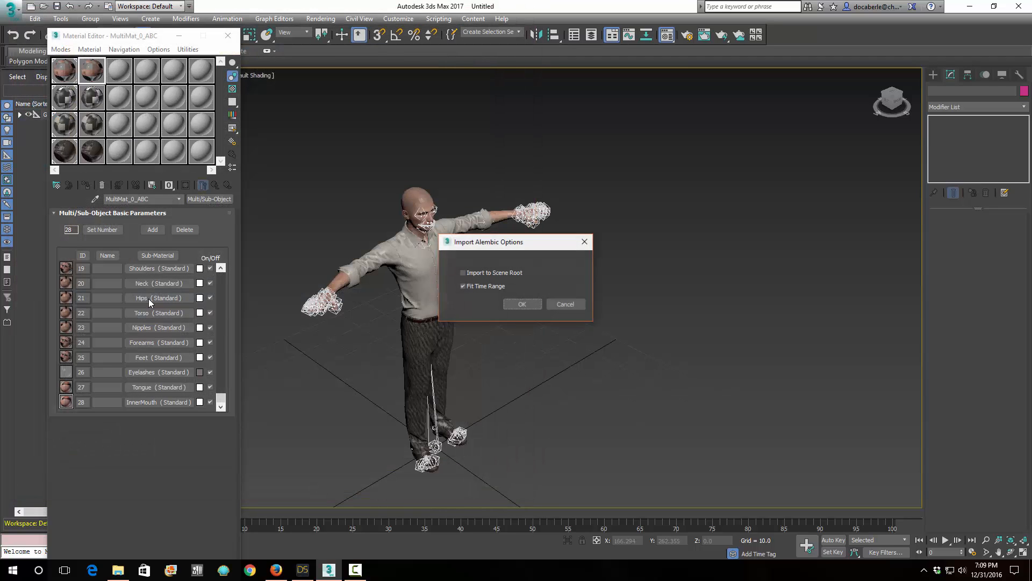
left_click(525, 300)
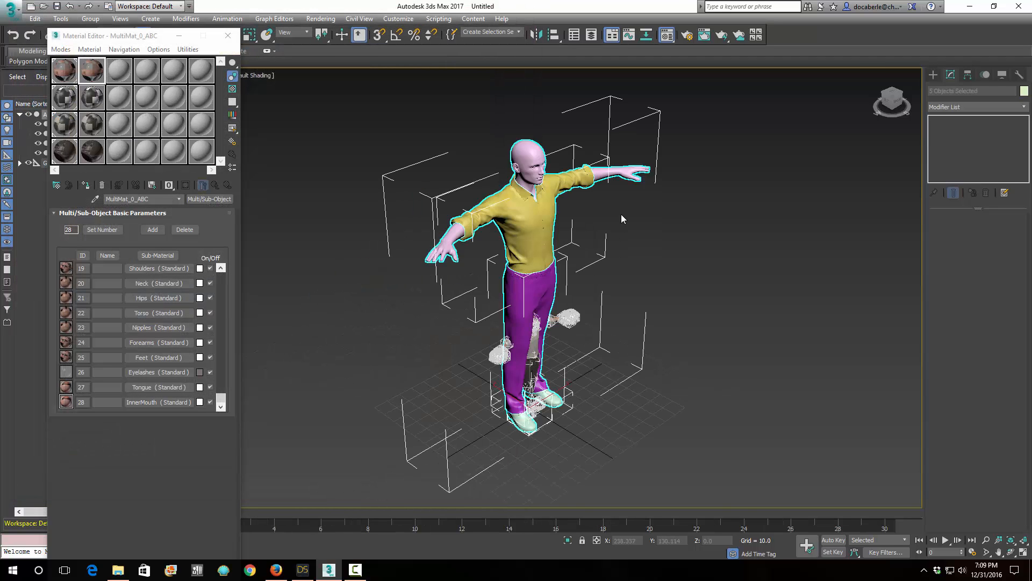
Scale the imported Alembic character down uniformly to about 48 percent.
middle_click_drag(622, 219, 585, 248)
middle_click_drag(578, 356, 529, 328, "alt")
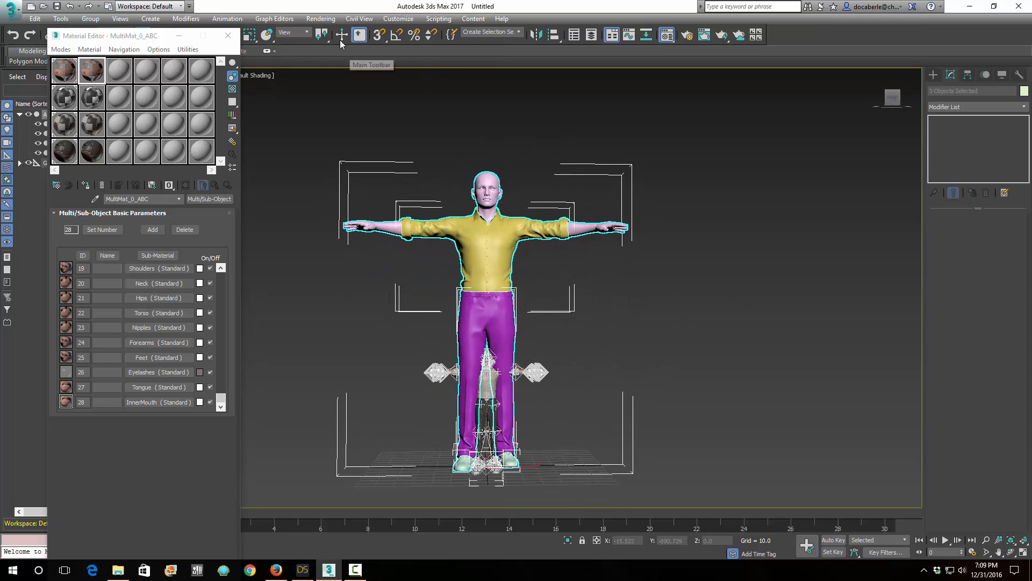
left_click(249, 34)
left_click(491, 372)
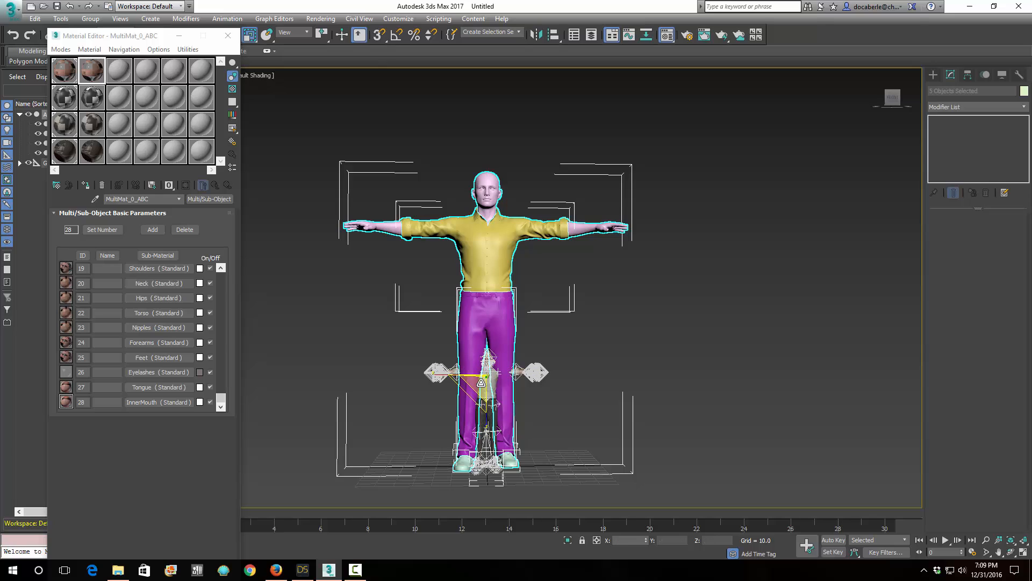
left_click_drag(477, 391, 435, 442)
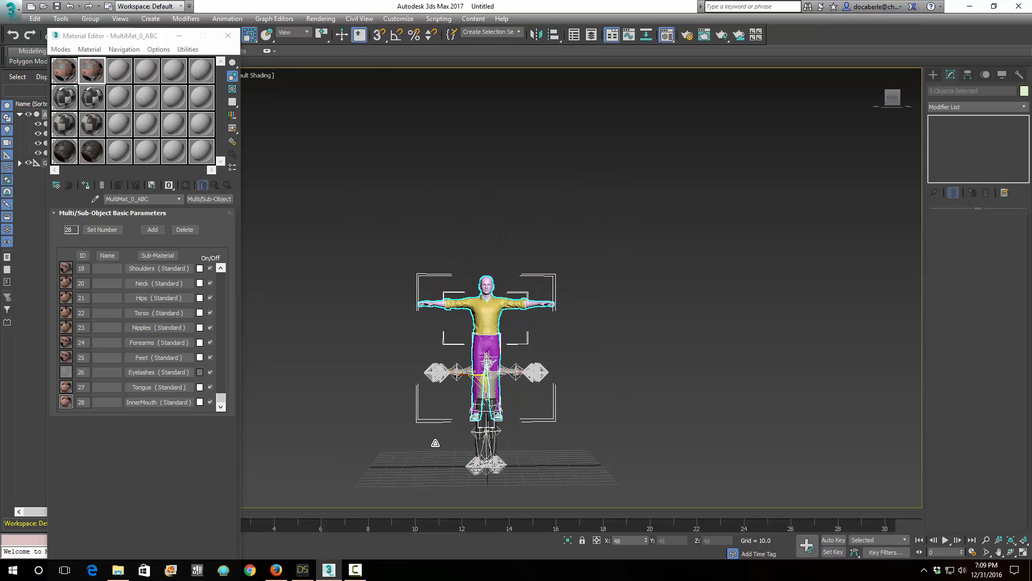
Move the Alembic character beside the FBX figure, with its feet at ground level.
left_click_drag(134, 36, 112, 77)
left_click(215, 35)
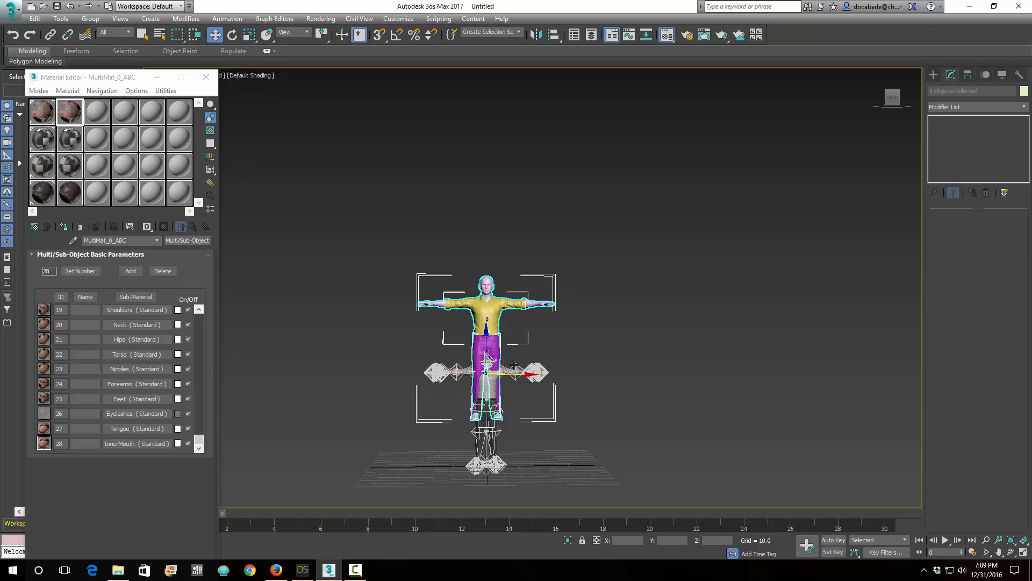
left_click_drag(523, 375, 578, 408)
middle_click_drag(576, 407, 544, 398, "alt")
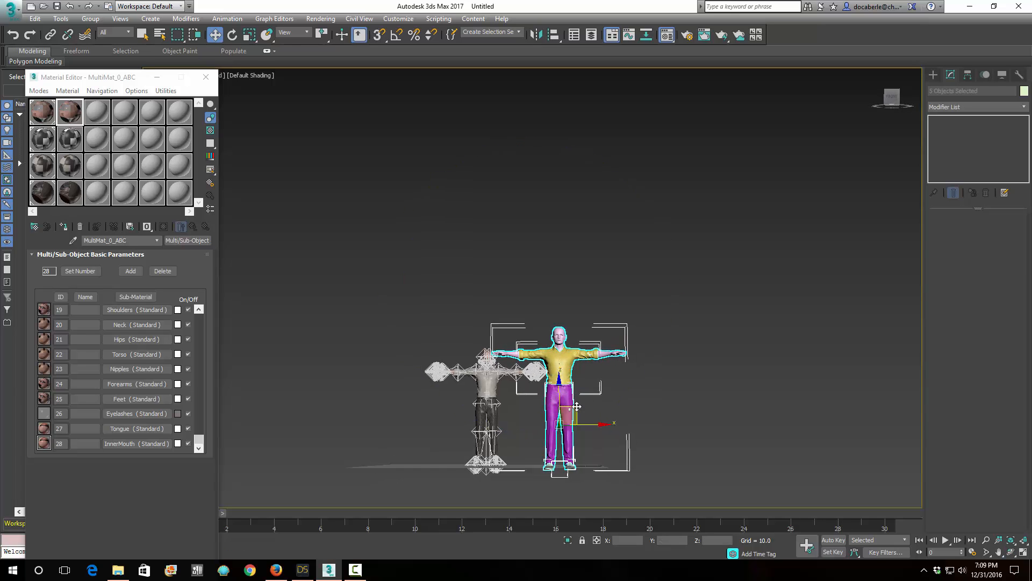
left_click_drag(576, 407, 572, 379)
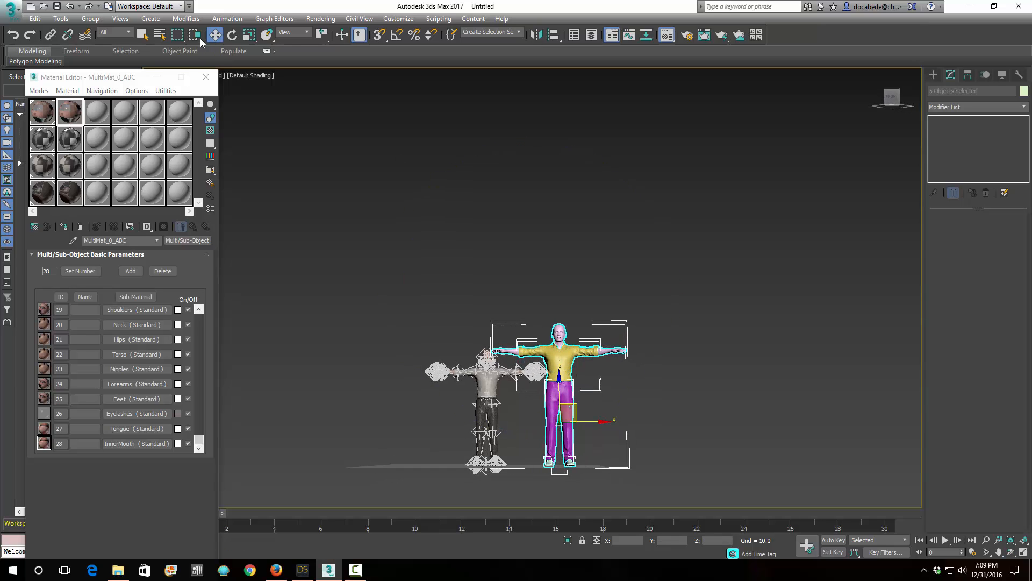
Fine-tune the Alembic character's uniform scale to roughly match the FBX figure's height, and deselect it.
left_click(249, 34)
left_click_drag(566, 424, 616, 414)
left_click(214, 34)
scroll(576, 326, "up", 3)
key("ctrl+r")
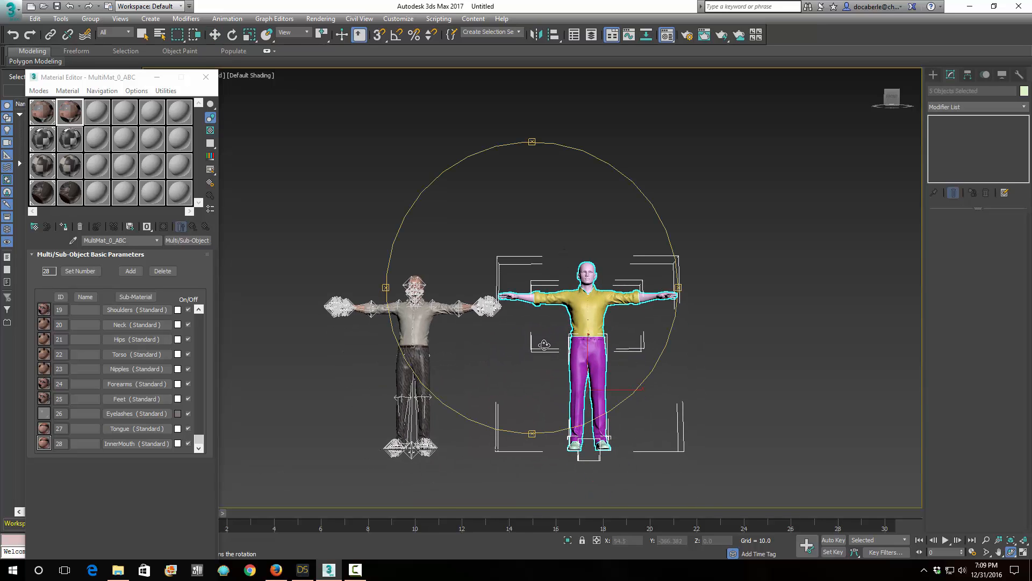
left_click_drag(543, 343, 542, 343)
right_click(541, 343)
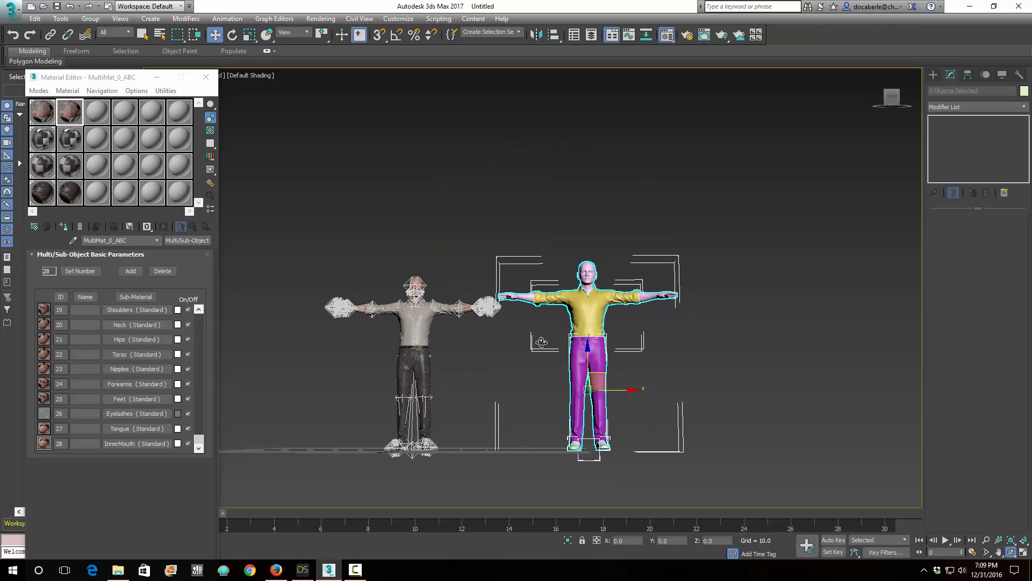
left_click(248, 36)
left_click_drag(599, 396, 600, 405)
left_click(215, 34)
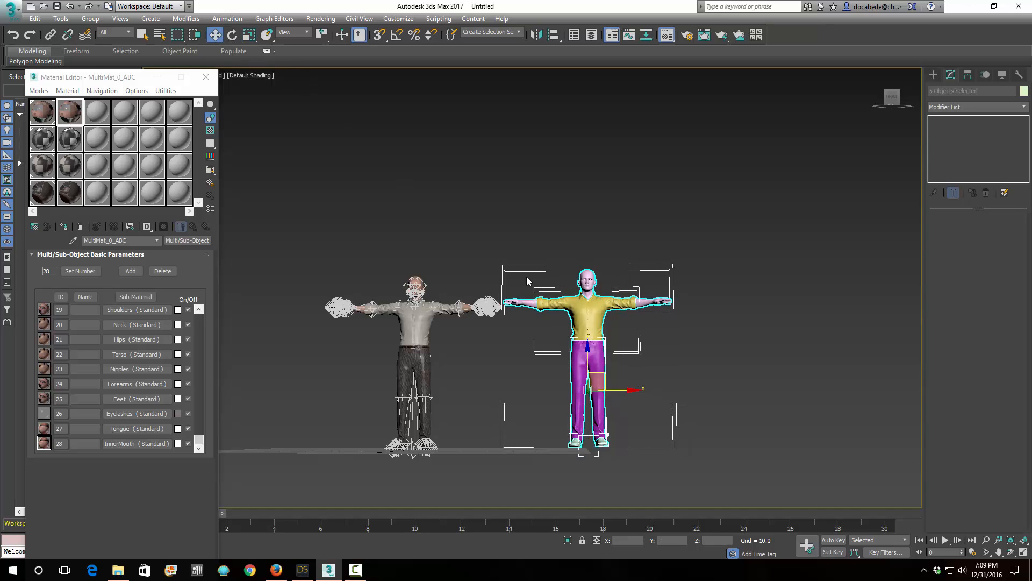
middle_click_drag(588, 350, 547, 379, "alt")
left_click(725, 263)
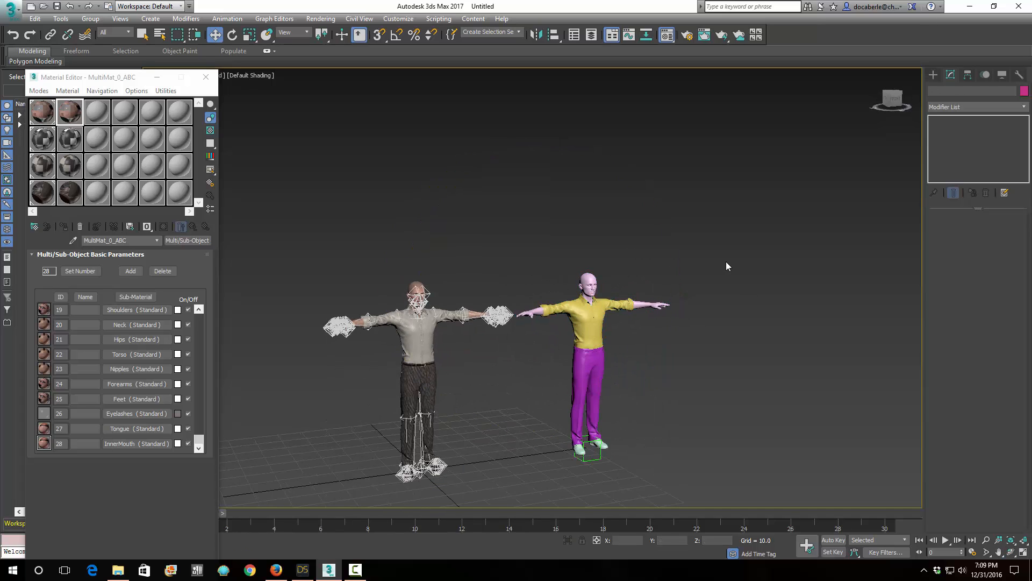
Assign MultiMat_0_ABC to the Alembic character's body and check the skin on its head and arms.
scroll(700, 273, "up", 3)
middle_click_drag(678, 288, 806, 249)
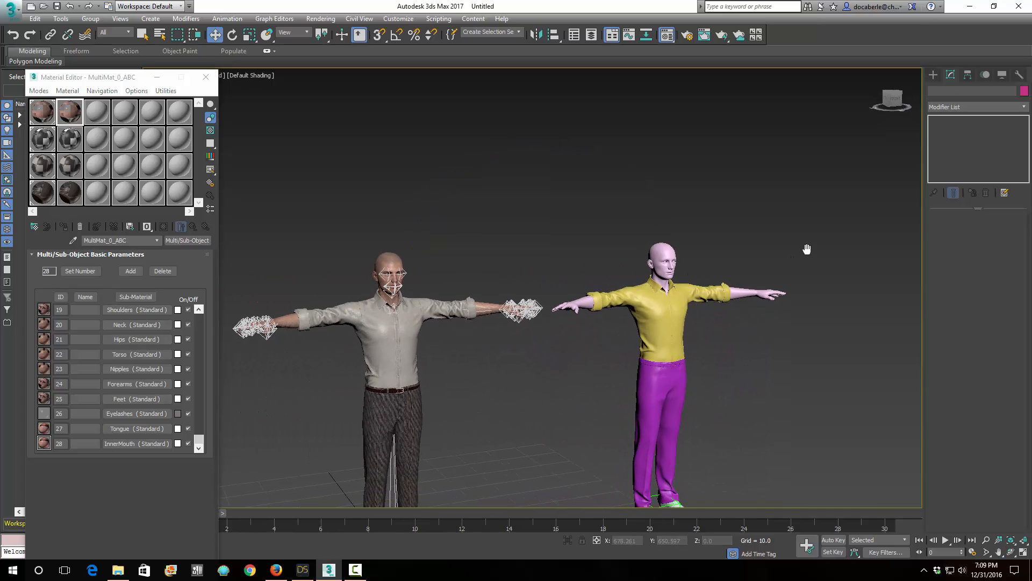
left_click(63, 113)
left_click_drag(140, 116, 666, 264)
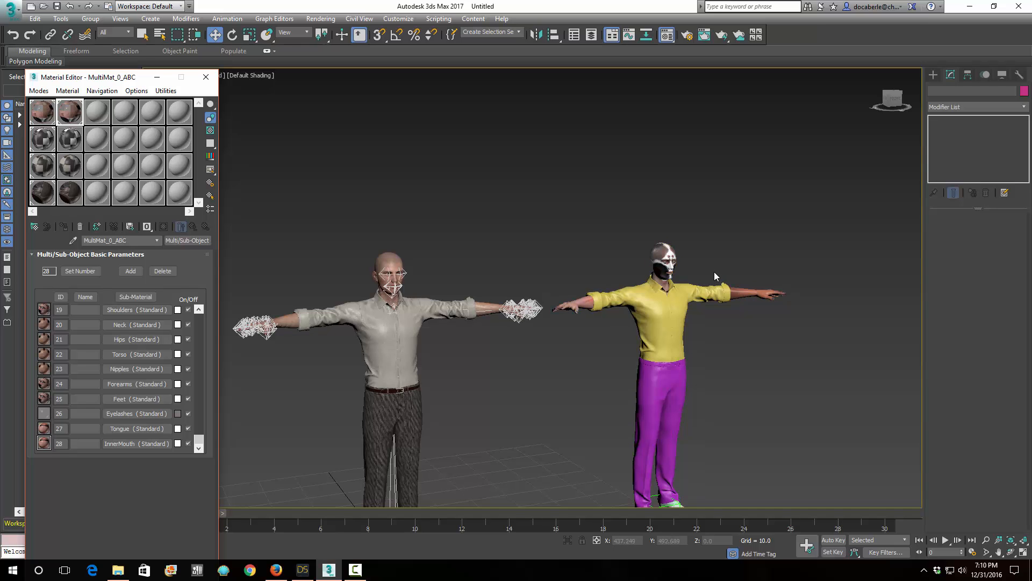
scroll(711, 271, "up", 3)
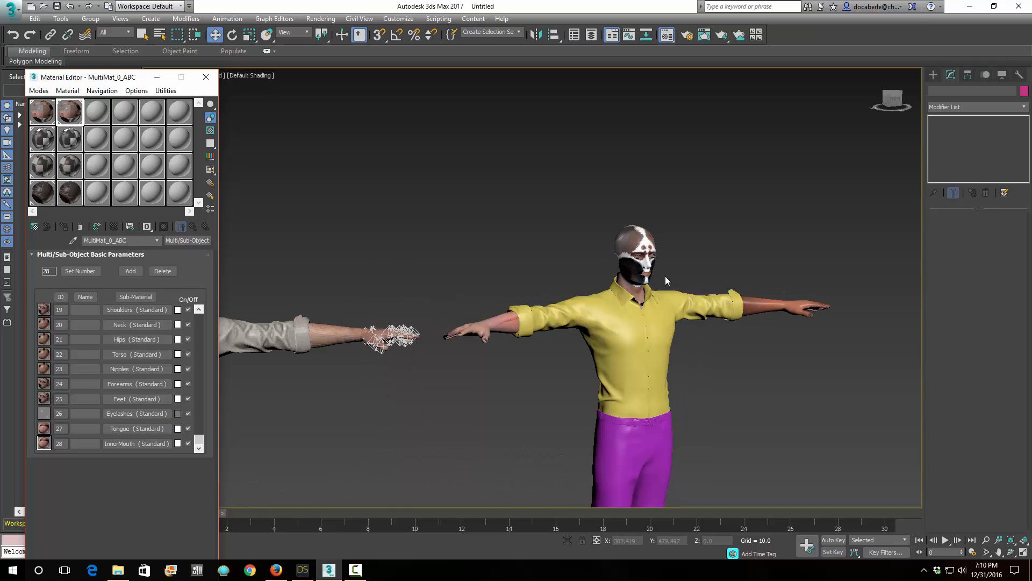
scroll(665, 275, "up", 2)
scroll(679, 427, "down", 5)
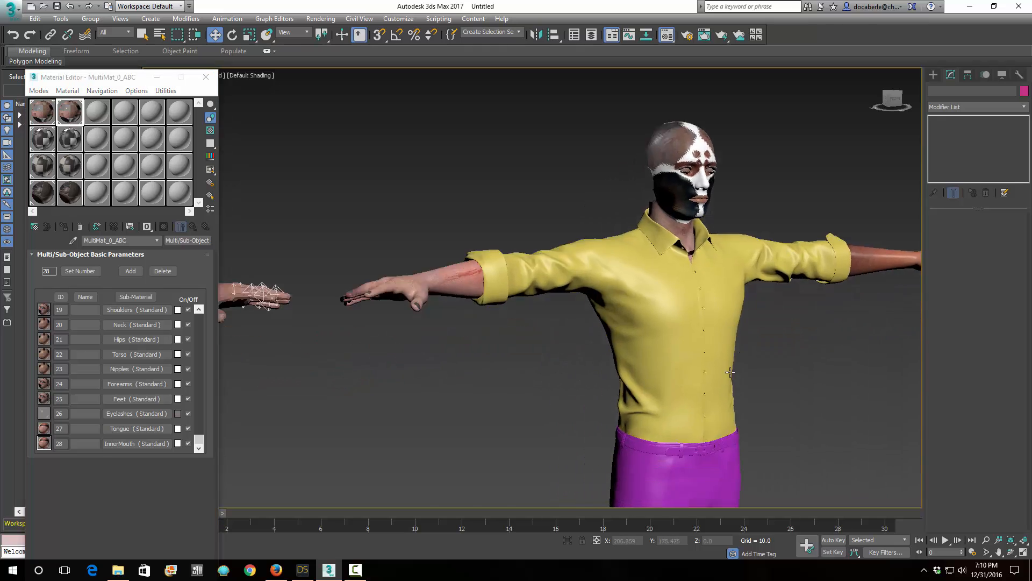
Assign MultiMat_1_ABC to the Alembic character's shirt, MultiMat_2_ABC to its trousers and MultiMat_3_ABC to its shoes.
left_click(665, 318)
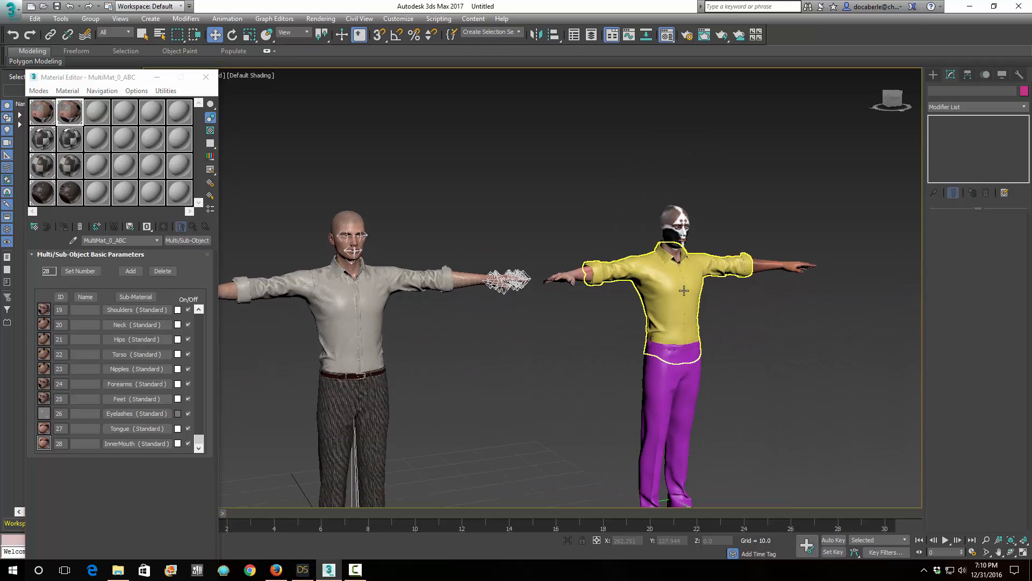
middle_click_drag(715, 374, 717, 313)
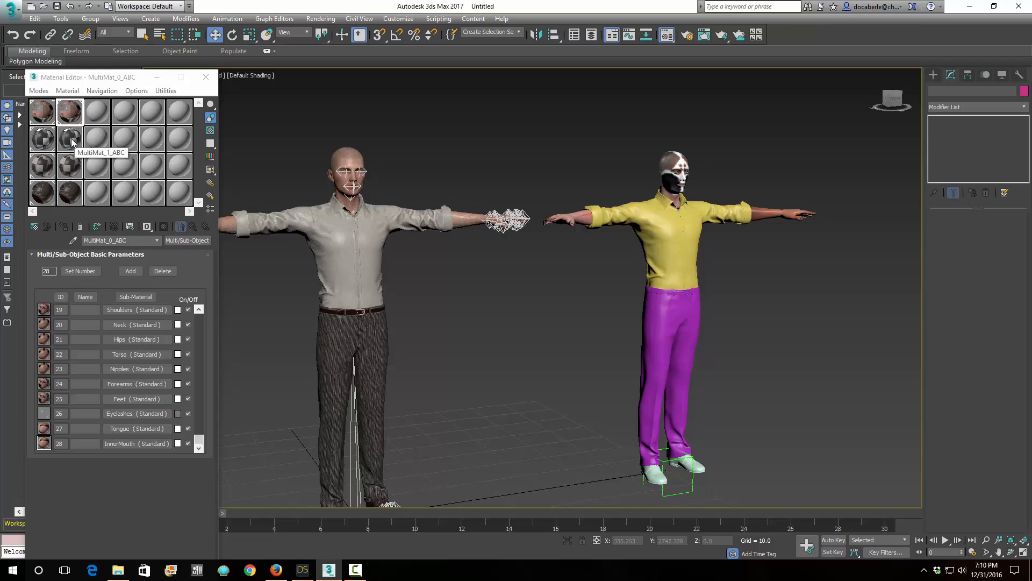
left_click_drag(71, 141, 643, 213)
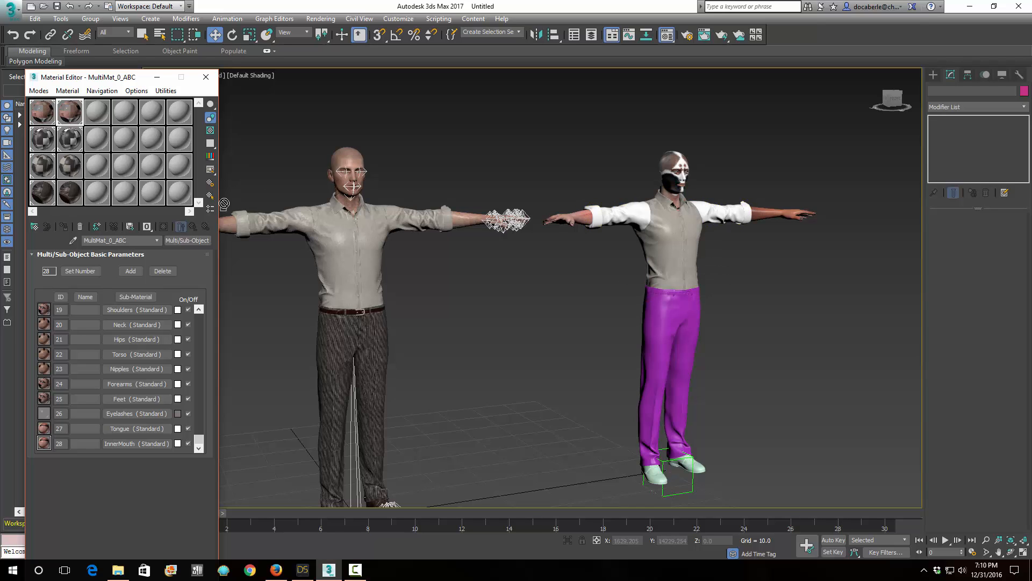
left_click_drag(650, 337, 650, 338)
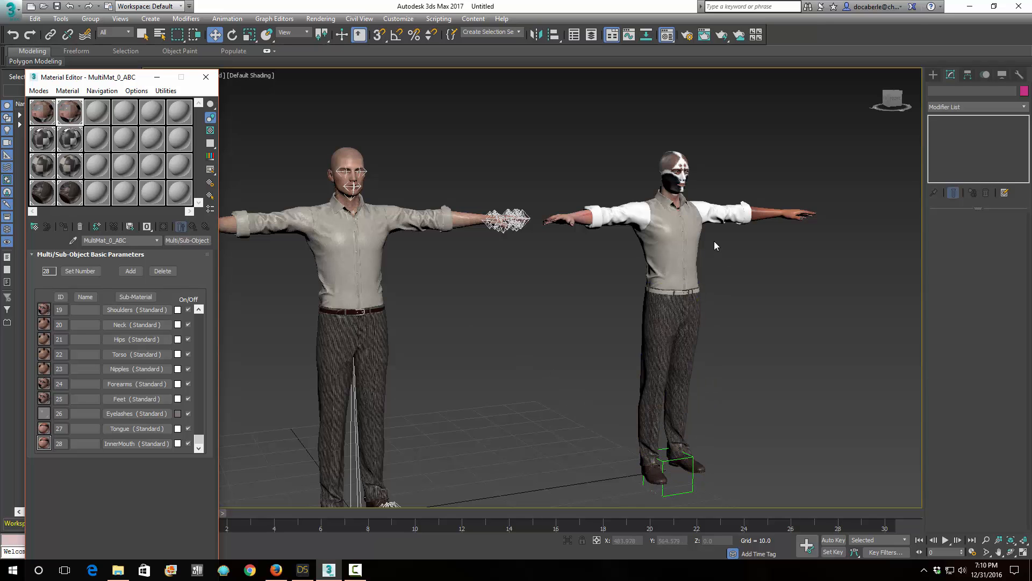
Select the Alembic character's shirt and examine its sleeves and torso up close.
middle_click_drag(714, 241, 695, 285)
scroll(680, 295, "up", 5)
scroll(666, 297, "down", 5)
scroll(744, 290, "up", 4)
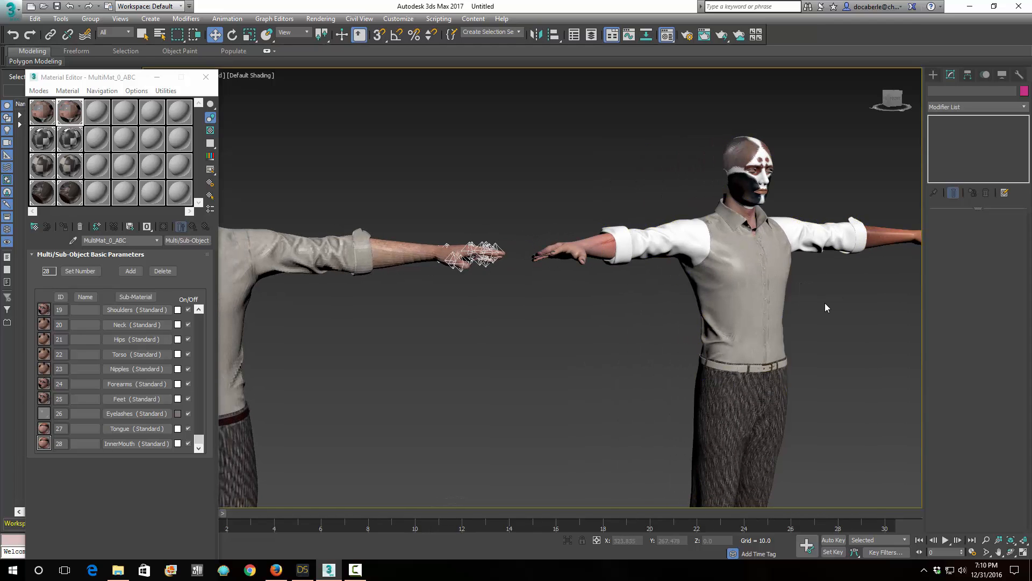
scroll(801, 287, "up", 5)
left_click(732, 252)
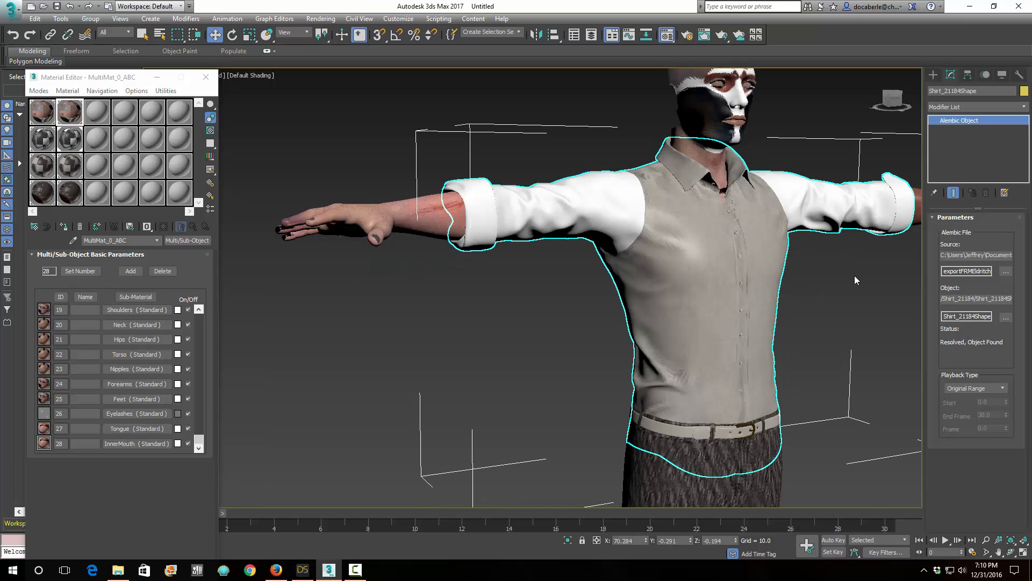
middle_click_drag(837, 281, 805, 298)
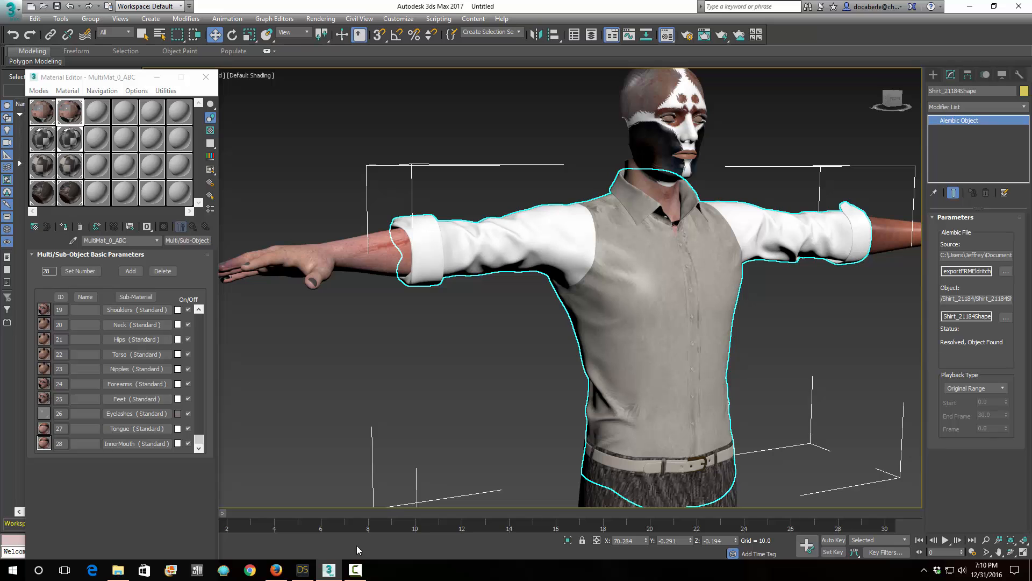
Switch to Firefox to show the Autodesk forum thread "Applying textures to alembic file", and return to 3ds Max.
left_click(278, 567)
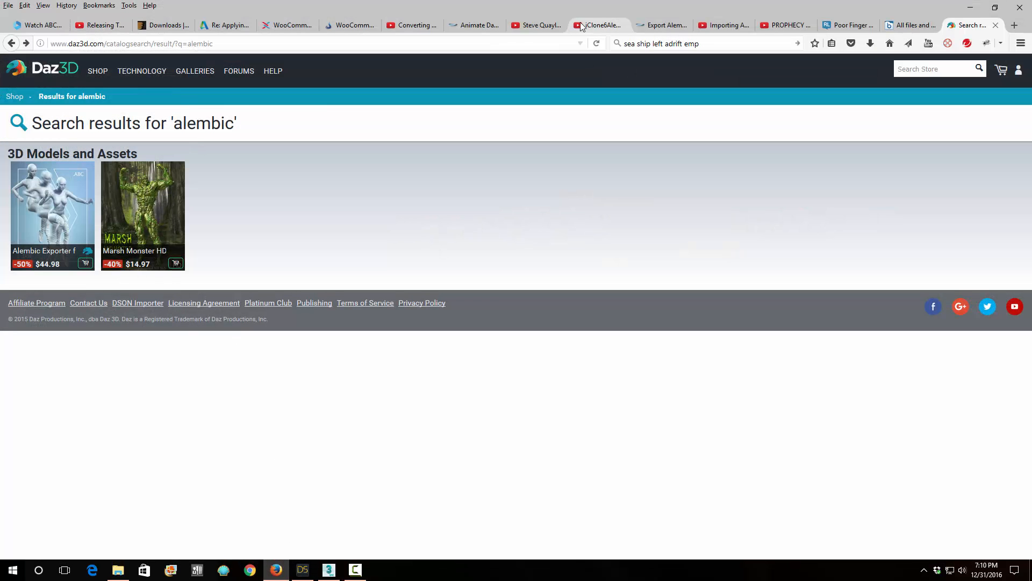
left_click(224, 25)
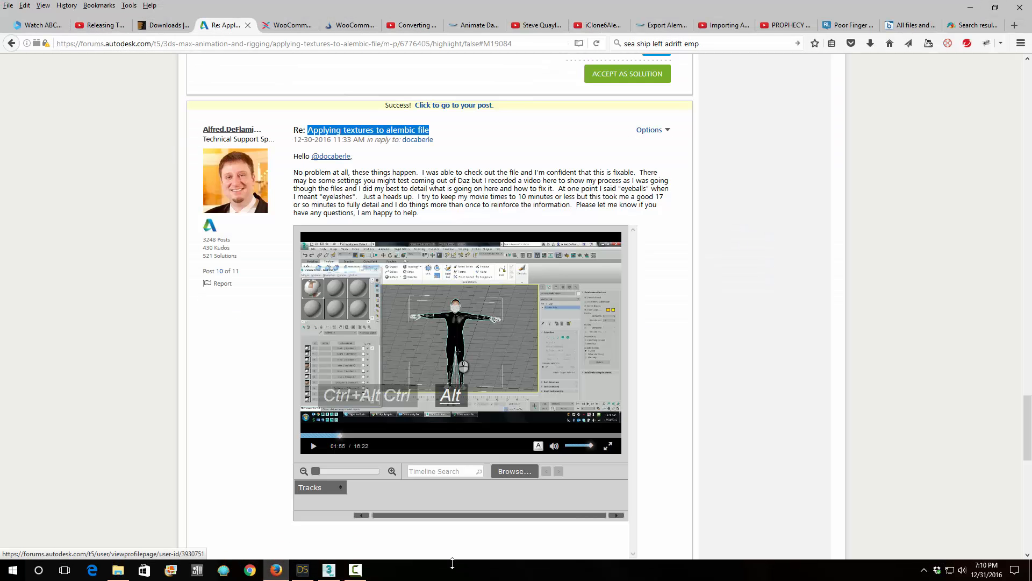
left_click(329, 571)
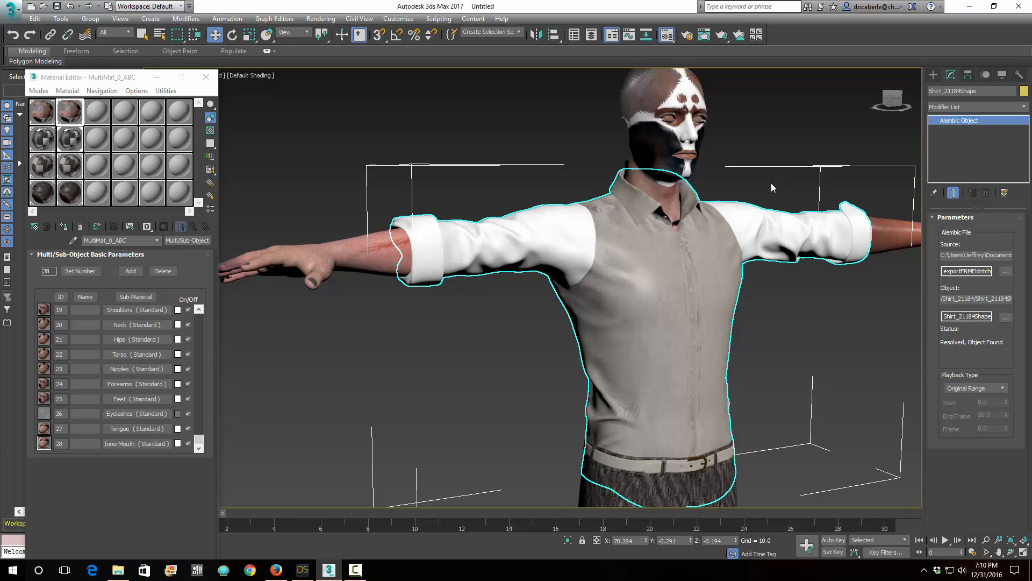
Add an Edit Poly modifier to the Alembic character's shirt and enter its Polygon level.
middle_click_drag(818, 184, 786, 185)
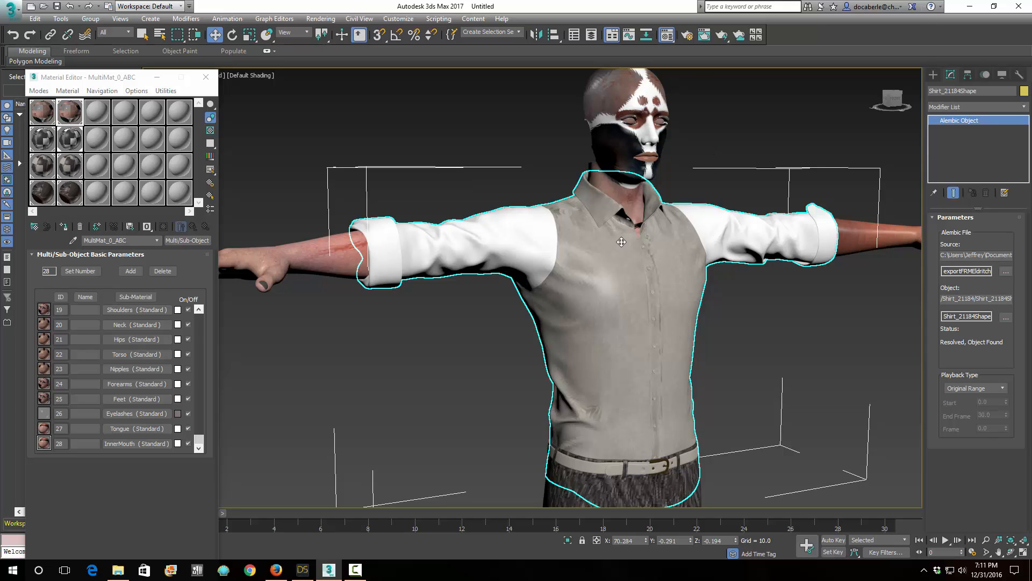
left_click(1023, 107)
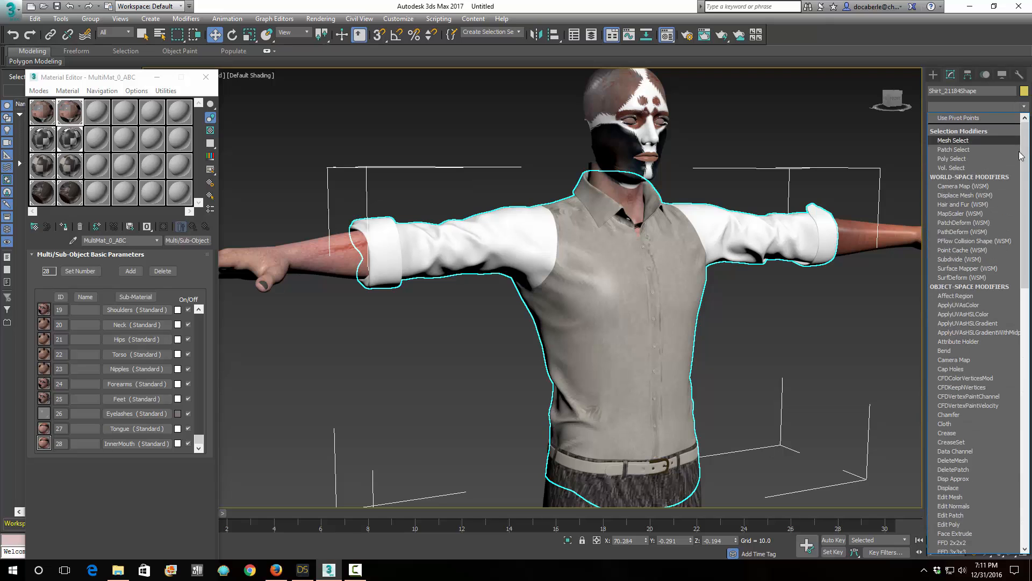
left_click_drag(1028, 171, 1027, 251)
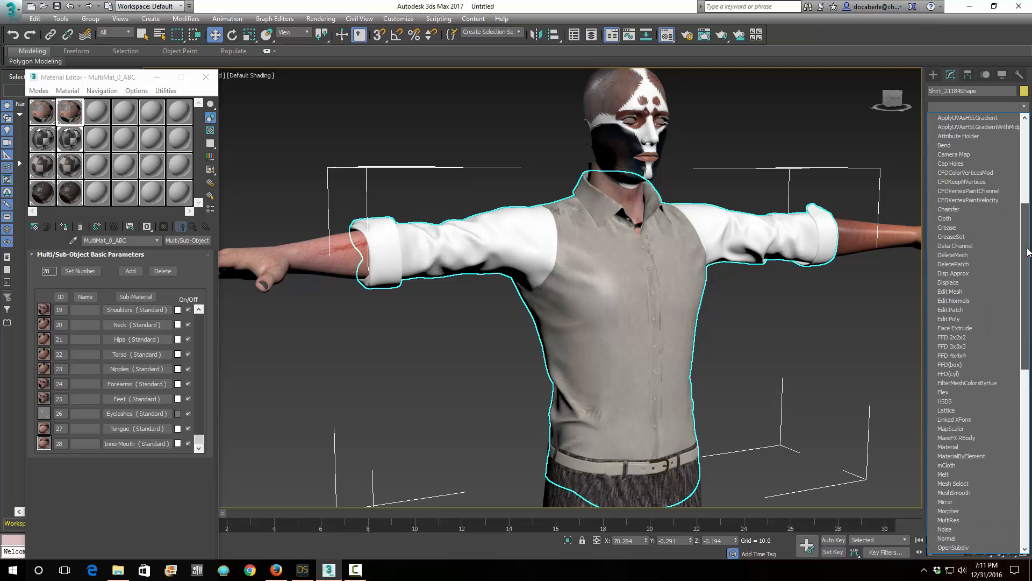
left_click(963, 319)
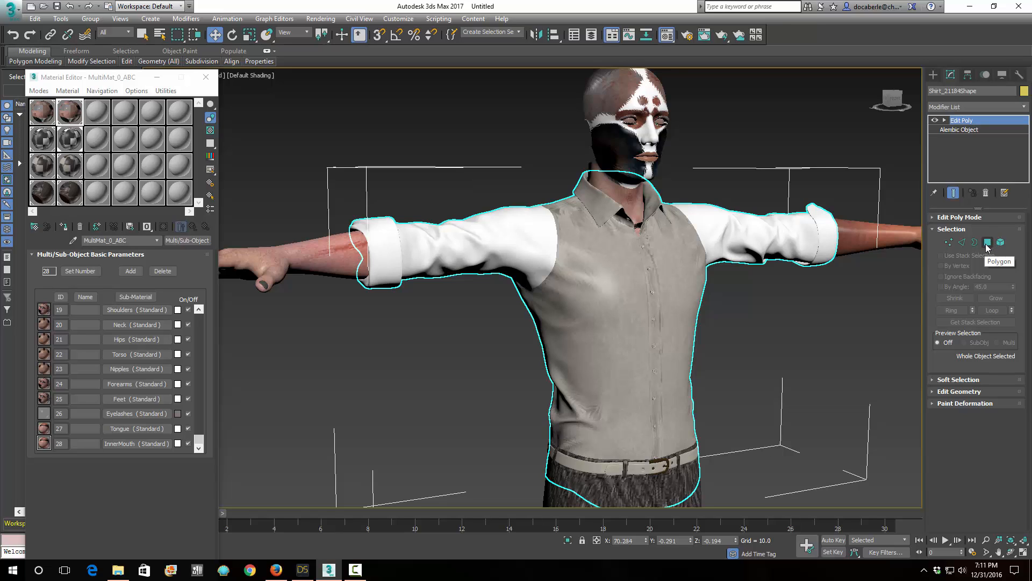
left_click(988, 243)
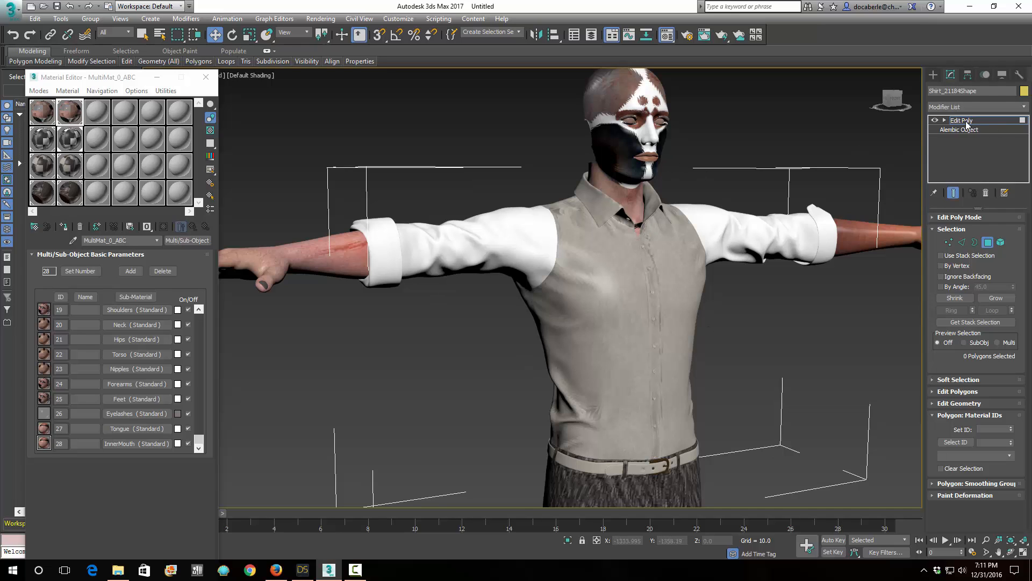
Leave Polygon level to look at the FBX shirt's modifiers, and return to the Alembic shirt's Polygon level and its material ID settings.
scroll(709, 231, "down", 5)
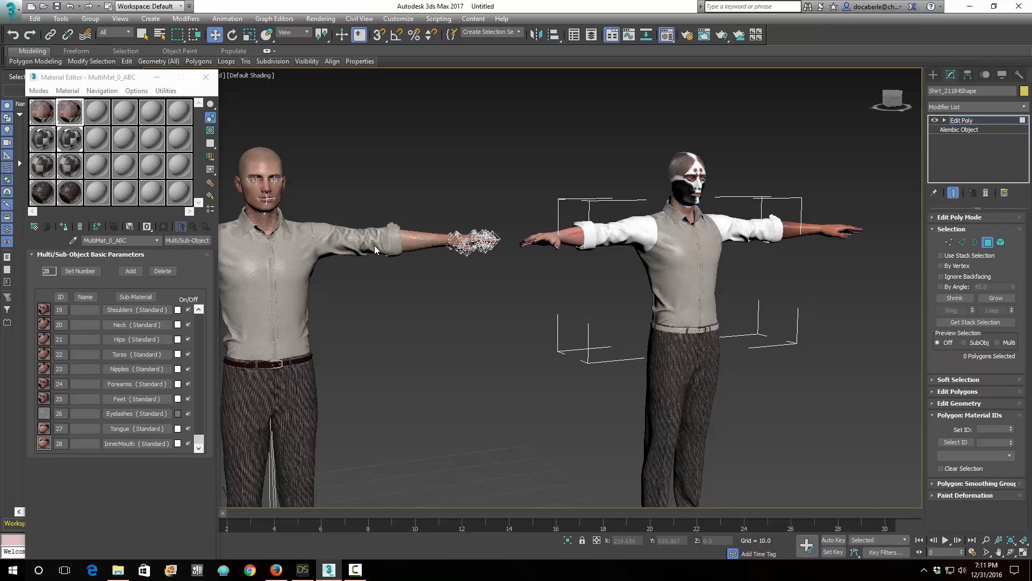
left_click(991, 243)
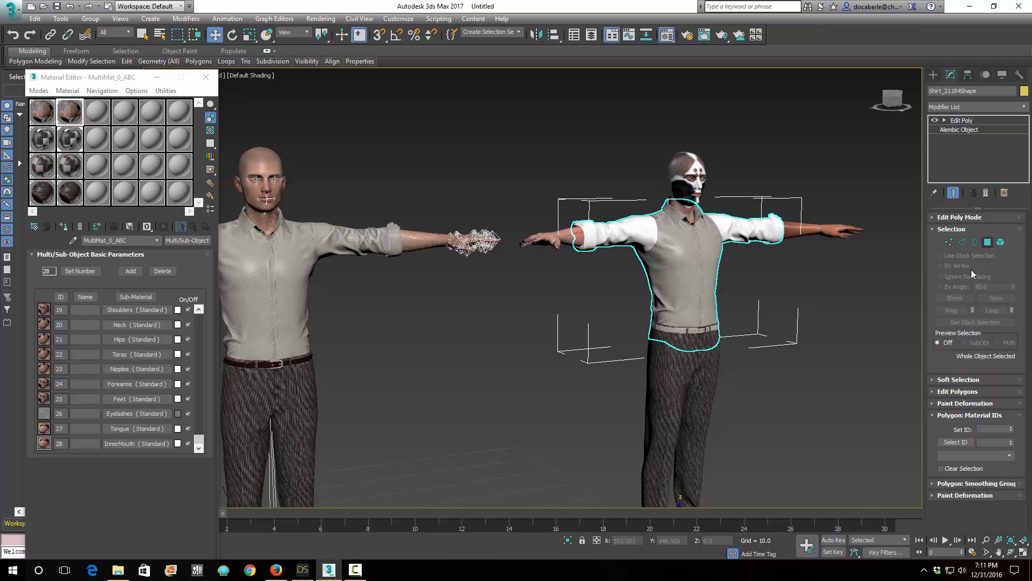
left_click(372, 230)
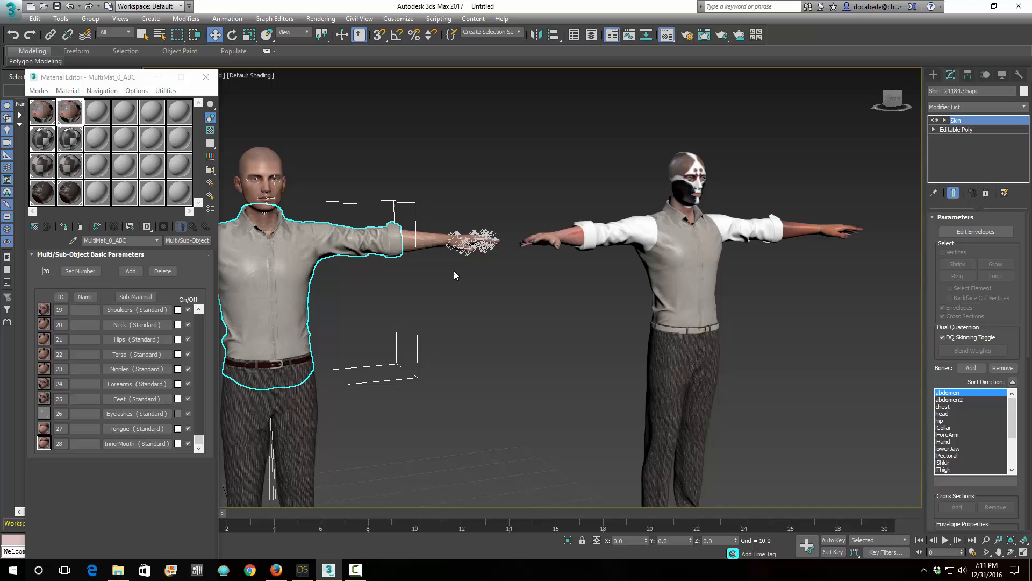
left_click(430, 247)
left_click(697, 227)
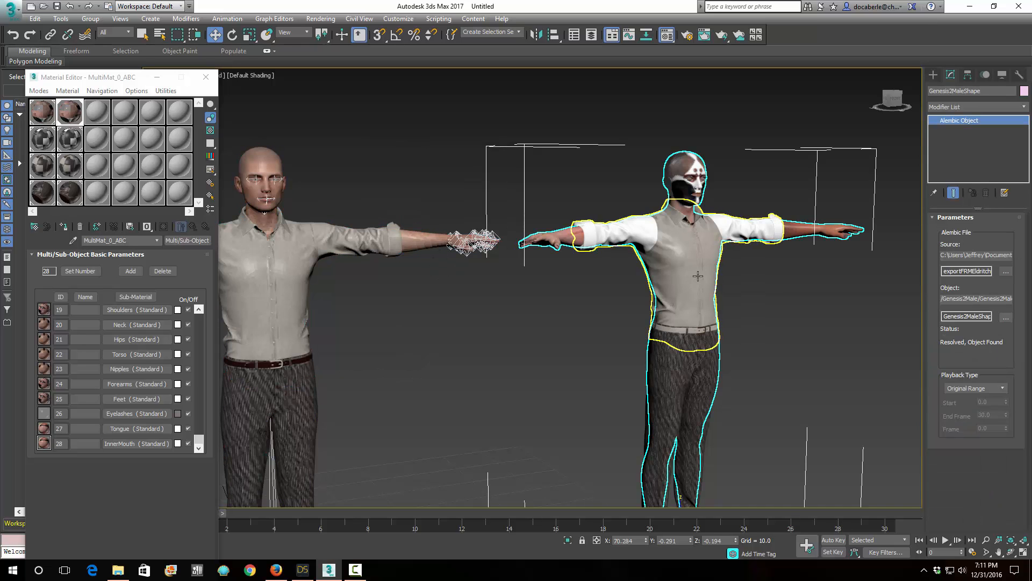
left_click(711, 245)
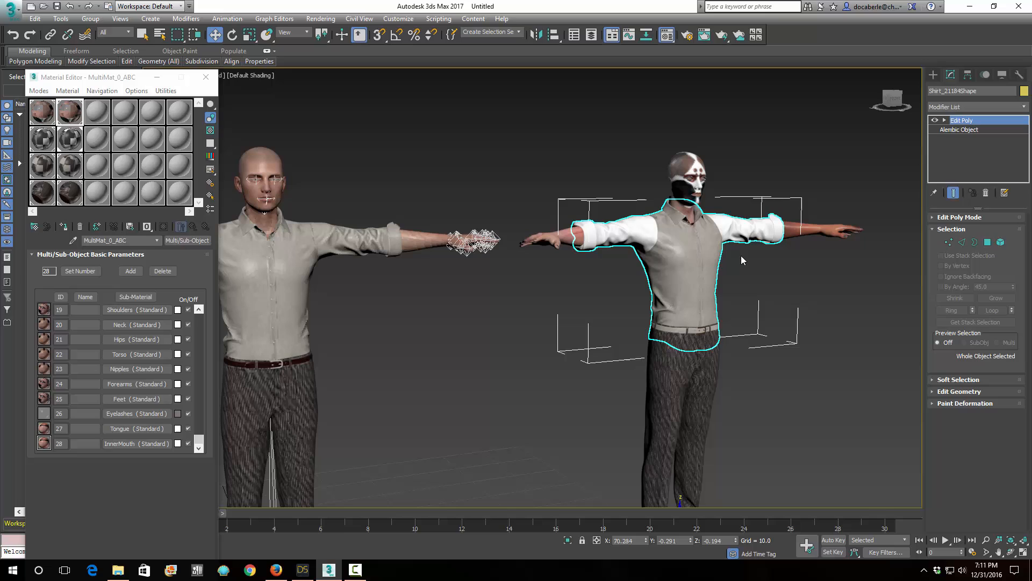
left_click(991, 243)
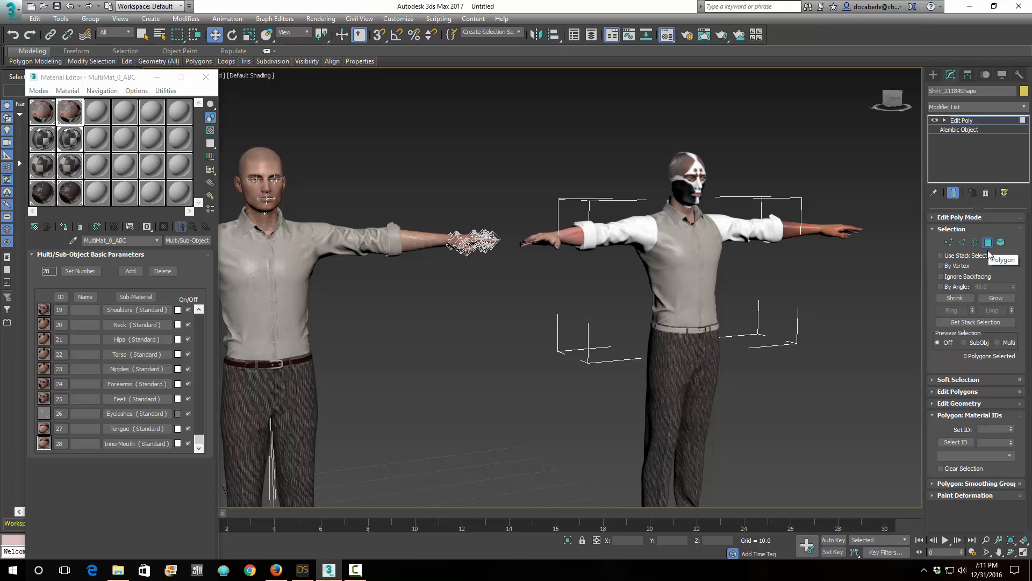
left_click(940, 402)
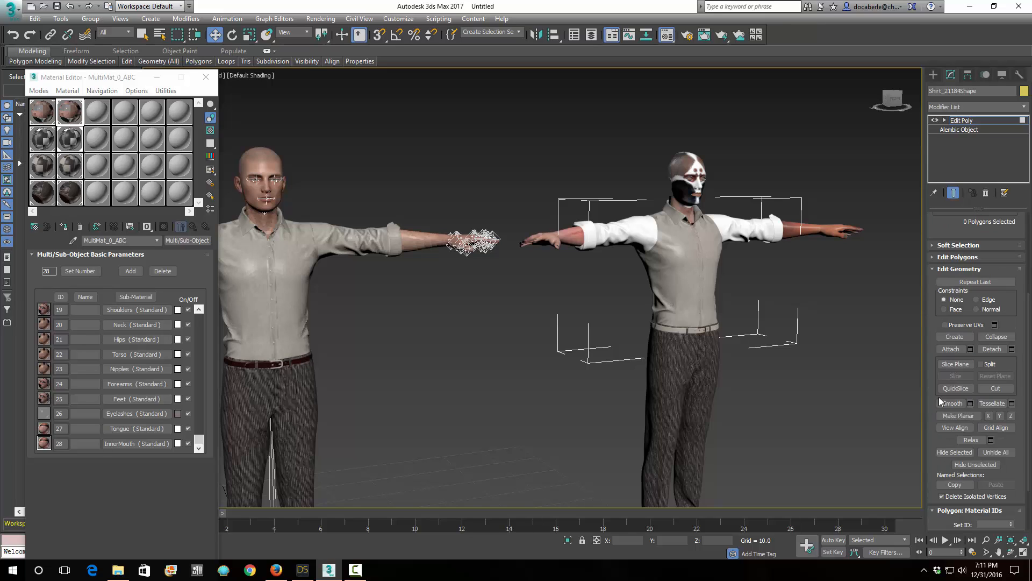
left_click(960, 269)
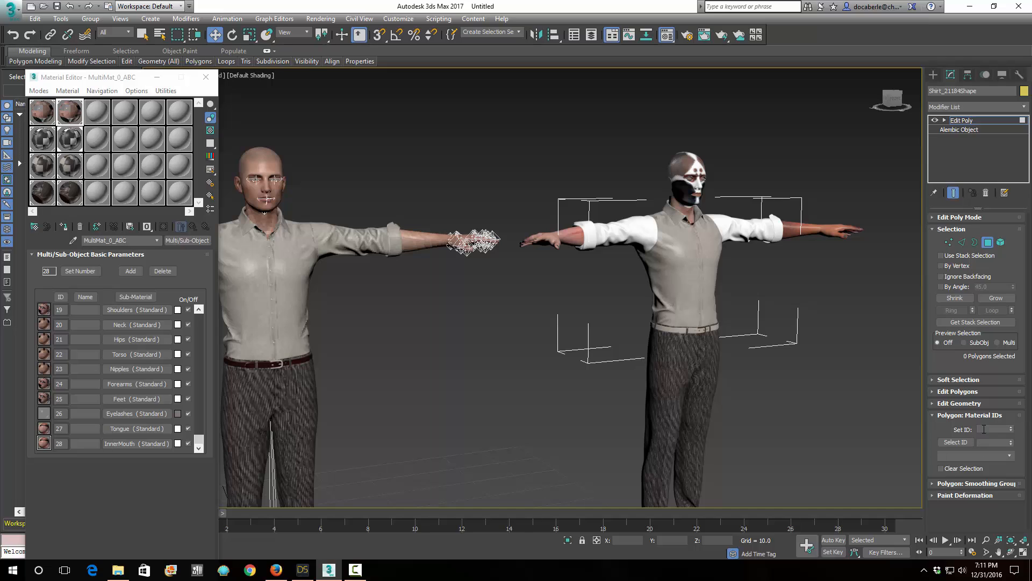
Select a polygon on the shirt's chest and compare its material ID with the sub-material list of MultiMat_1_ABC.
scroll(803, 288, "up", 3)
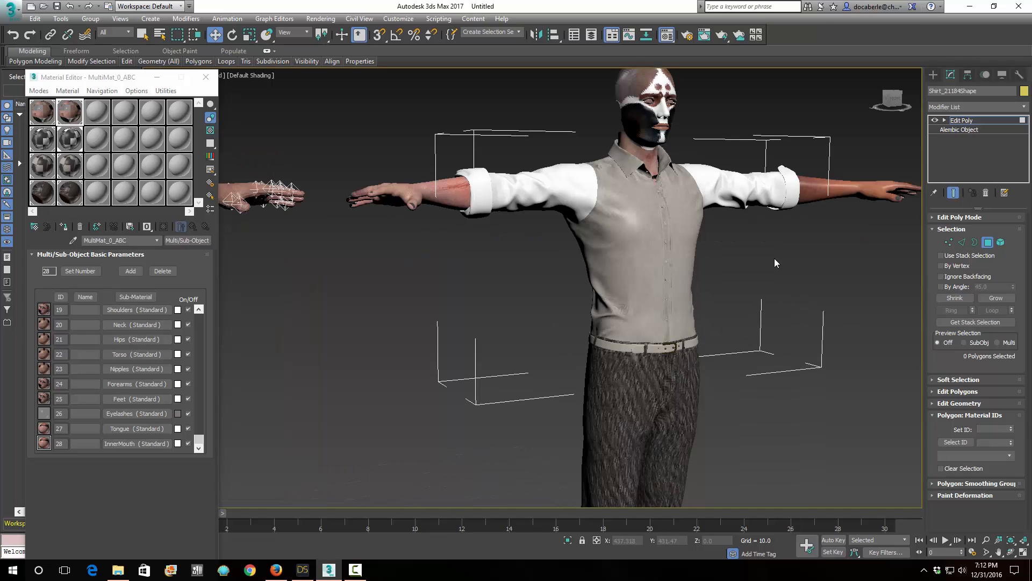
left_click(631, 213)
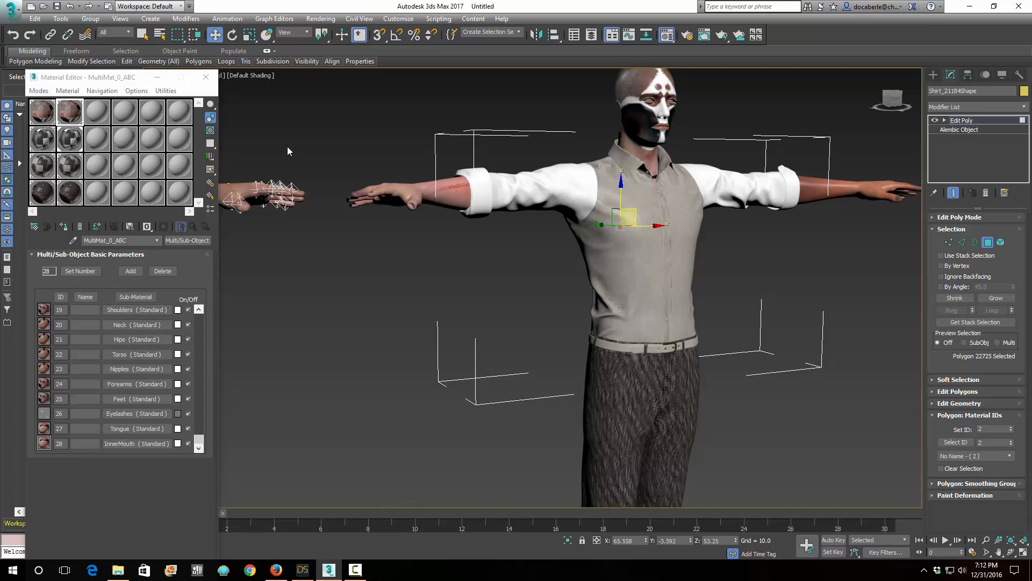
left_click(66, 141)
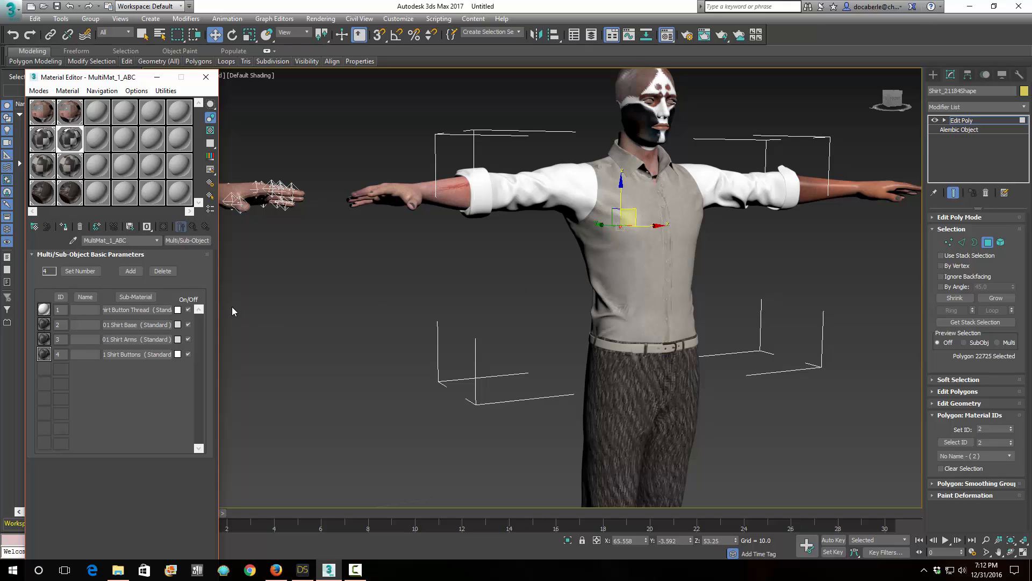
left_click(60, 326)
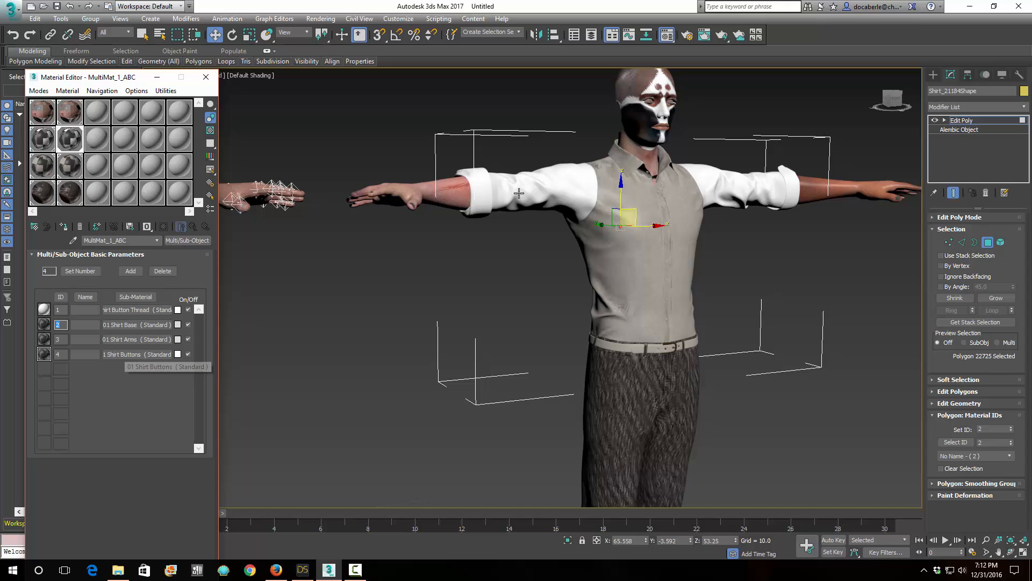
Select a sleeve polygon for its material ID and swap the Shirt Arms and Shirt Button Thread sub-materials between slots 3 and 1.
left_click(560, 184)
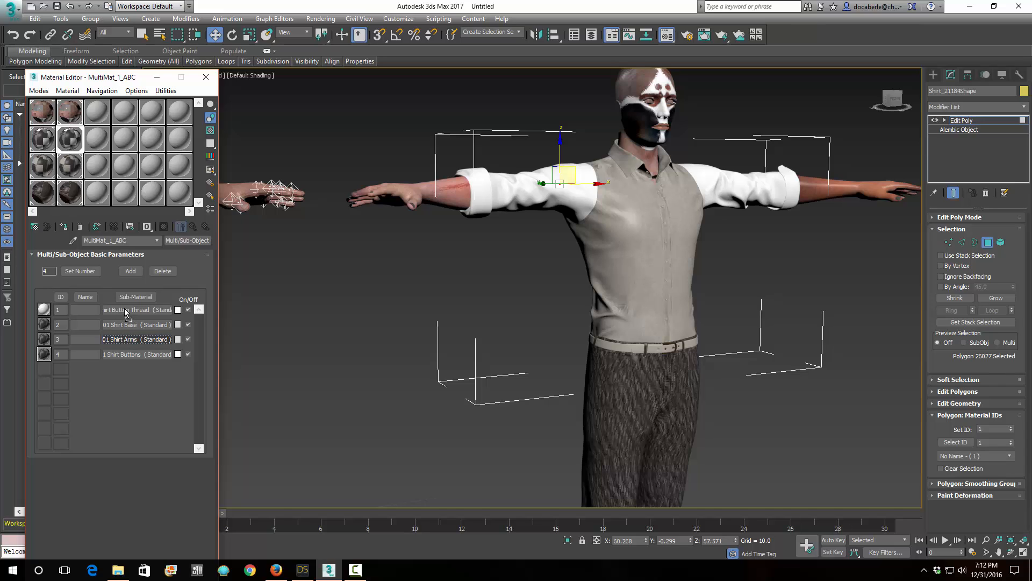
left_click_drag(125, 310, 124, 309)
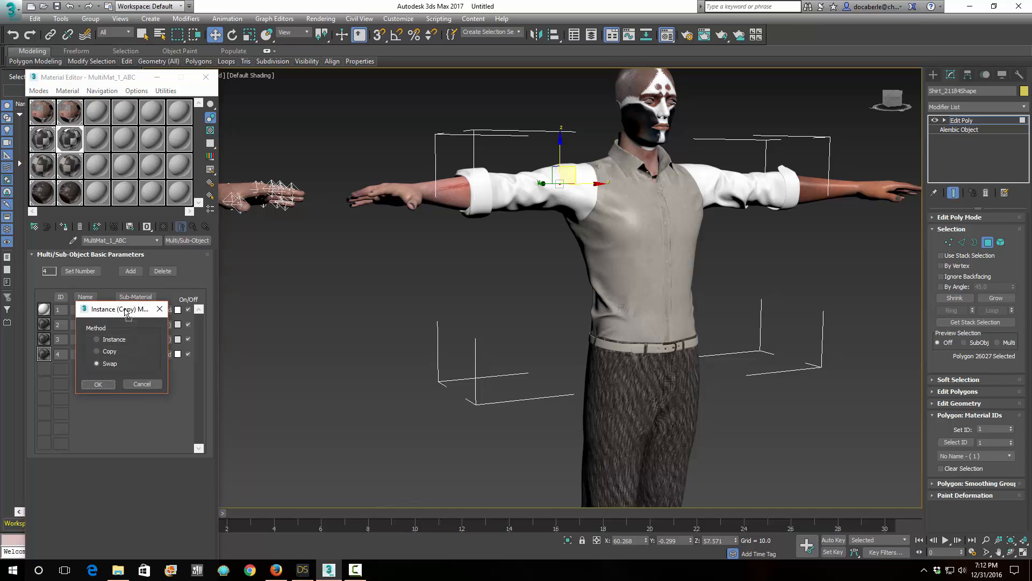
left_click(99, 384)
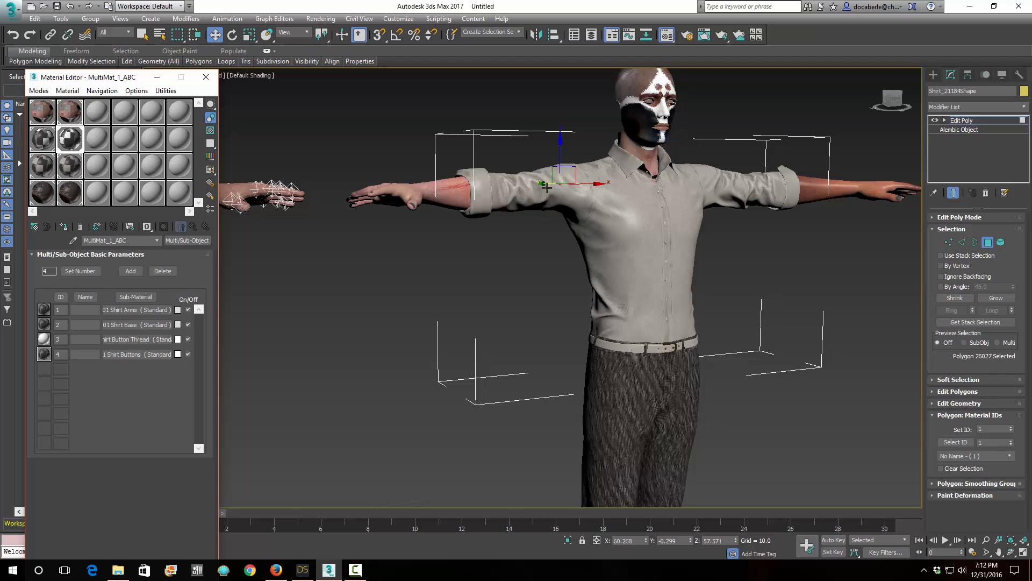
Check the material IDs of a shirt button's polygons against the Shirt Buttons and Shirt Button Thread slots, and view the whole shirt.
scroll(690, 238, "up", 5)
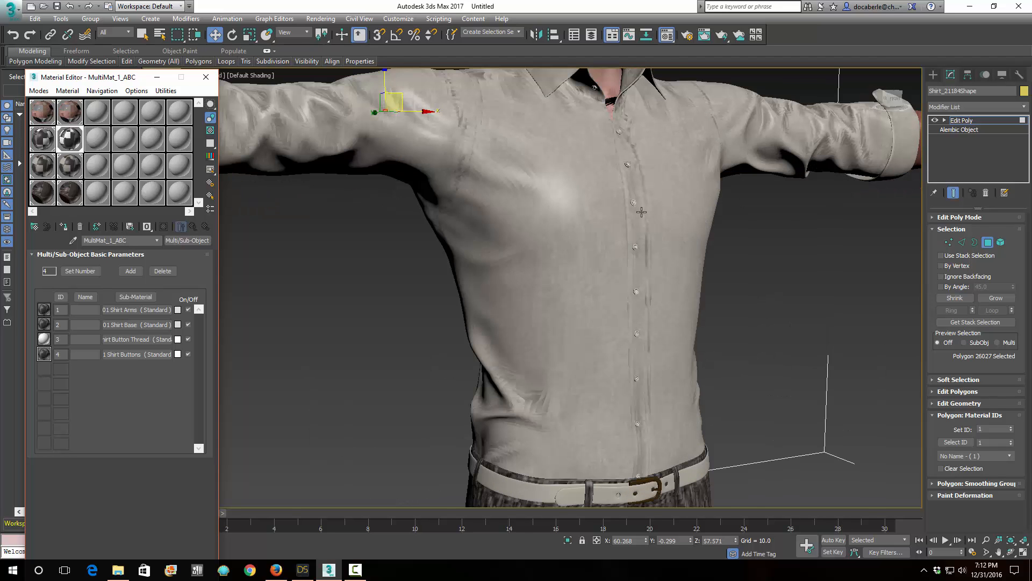
scroll(642, 212, "up", 8)
scroll(612, 196, "down", 5)
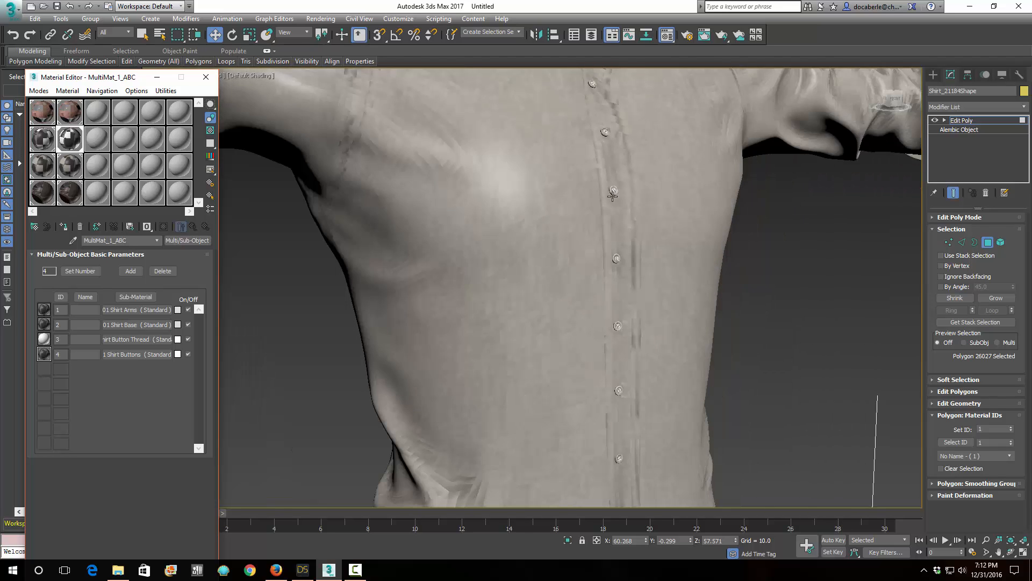
scroll(612, 195, "down", 5)
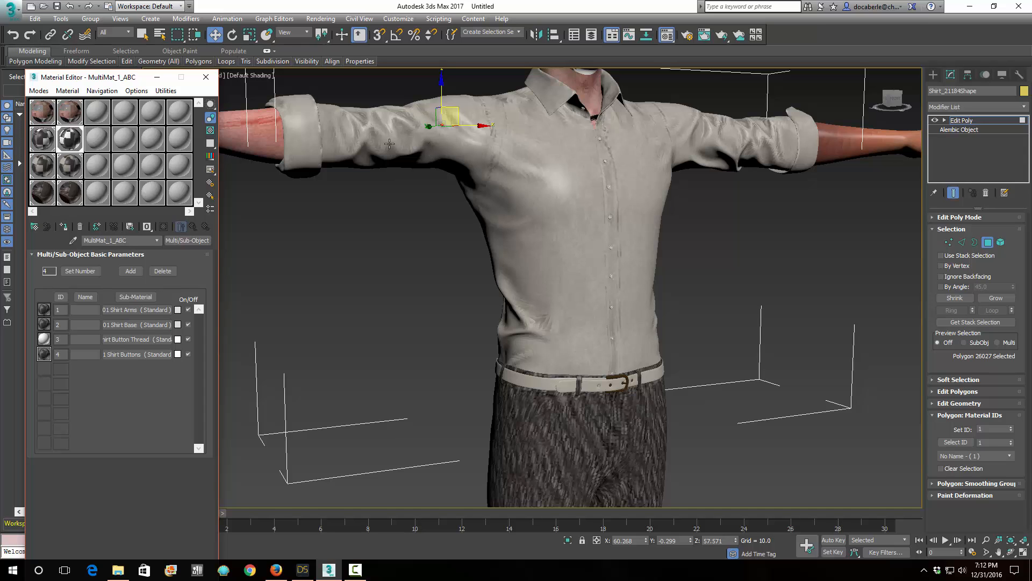
scroll(601, 227, "up", 10)
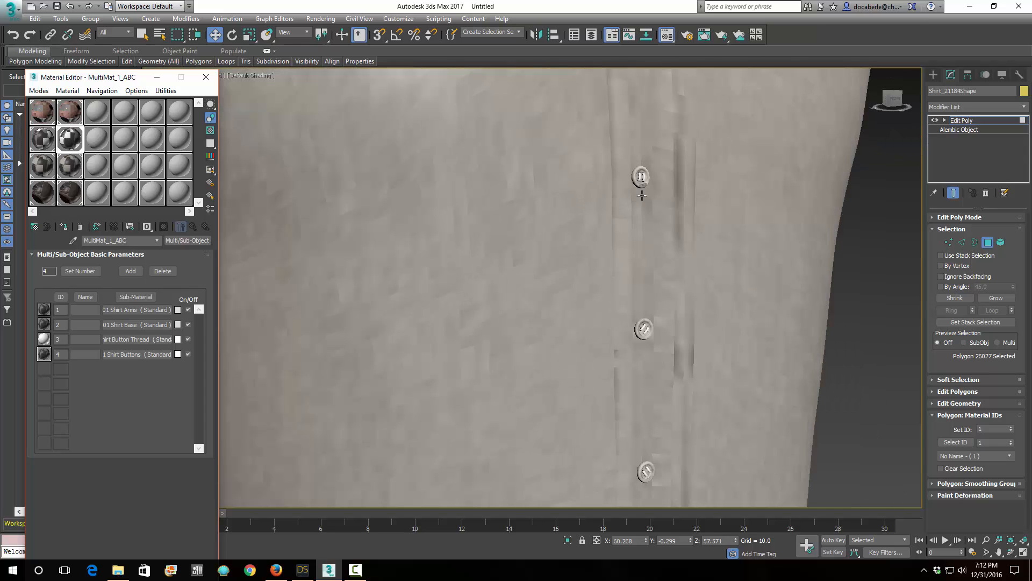
left_click(635, 178)
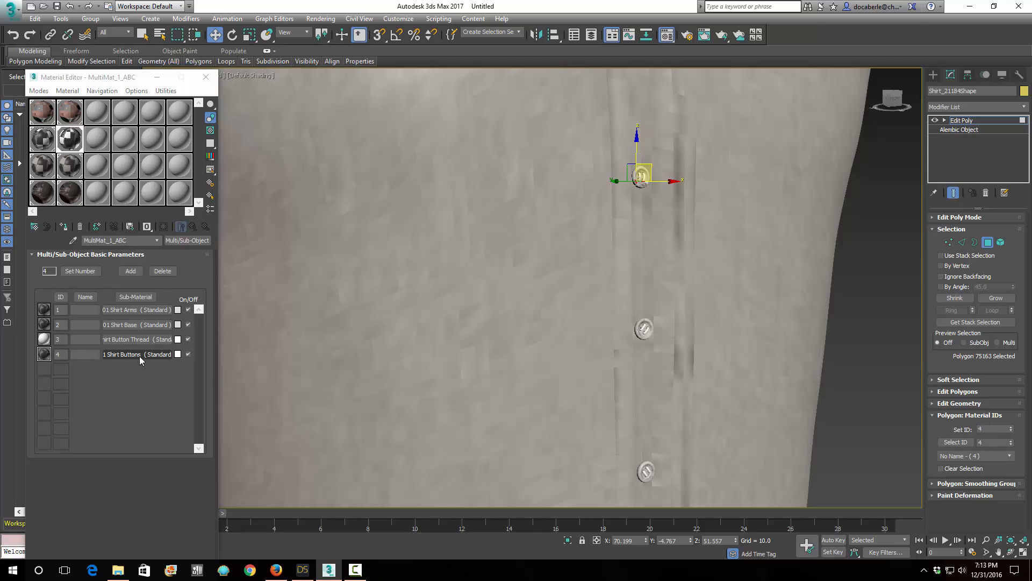
scroll(629, 203, "up", 2)
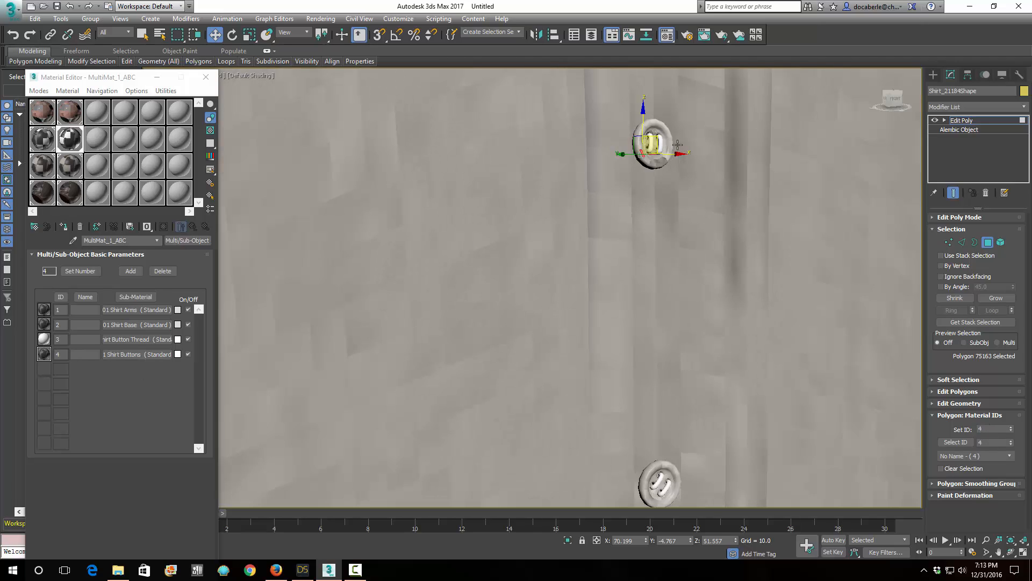
left_click(672, 169)
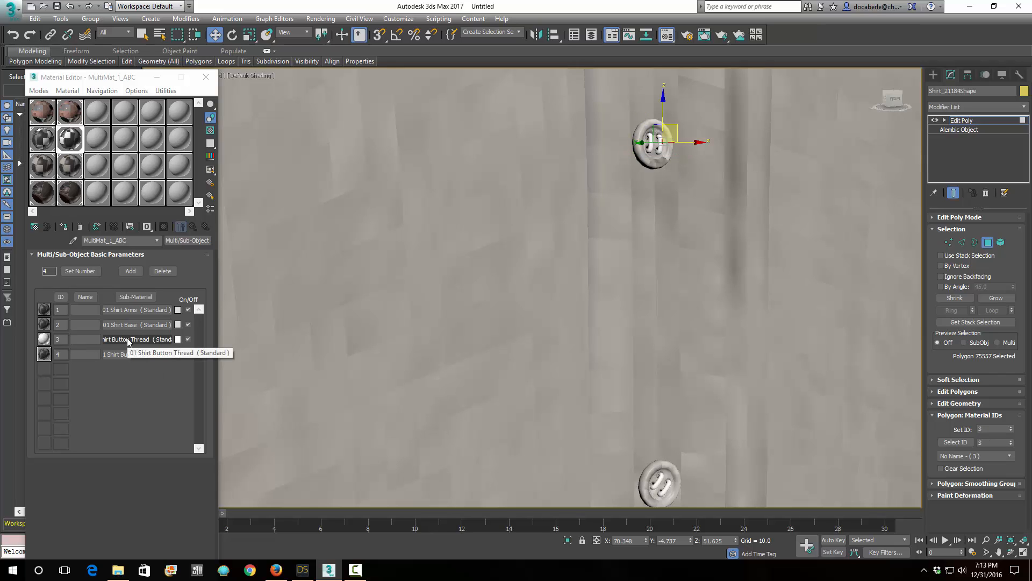
scroll(553, 272, "down", 6)
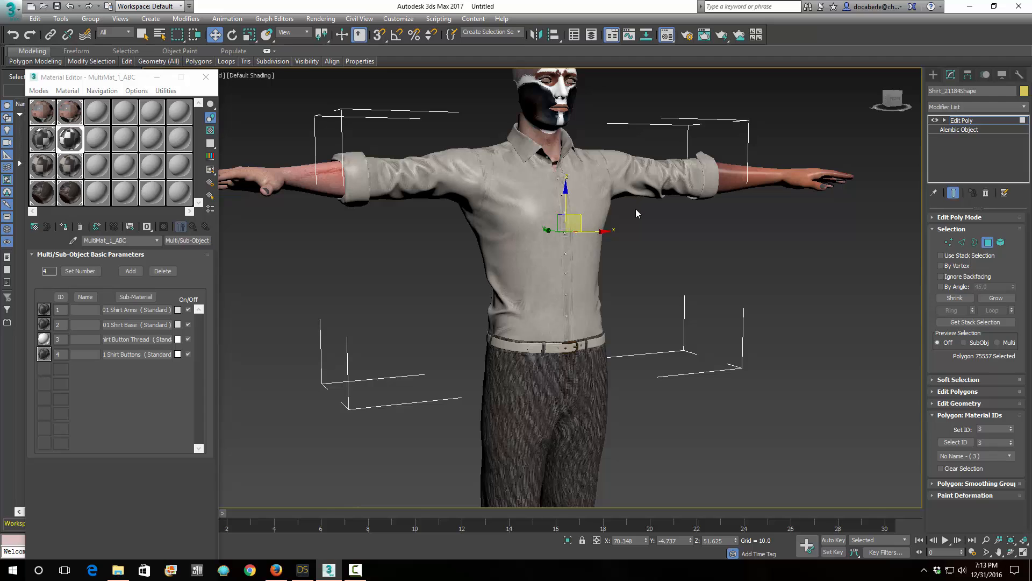
middle_click_drag(635, 210, 649, 232)
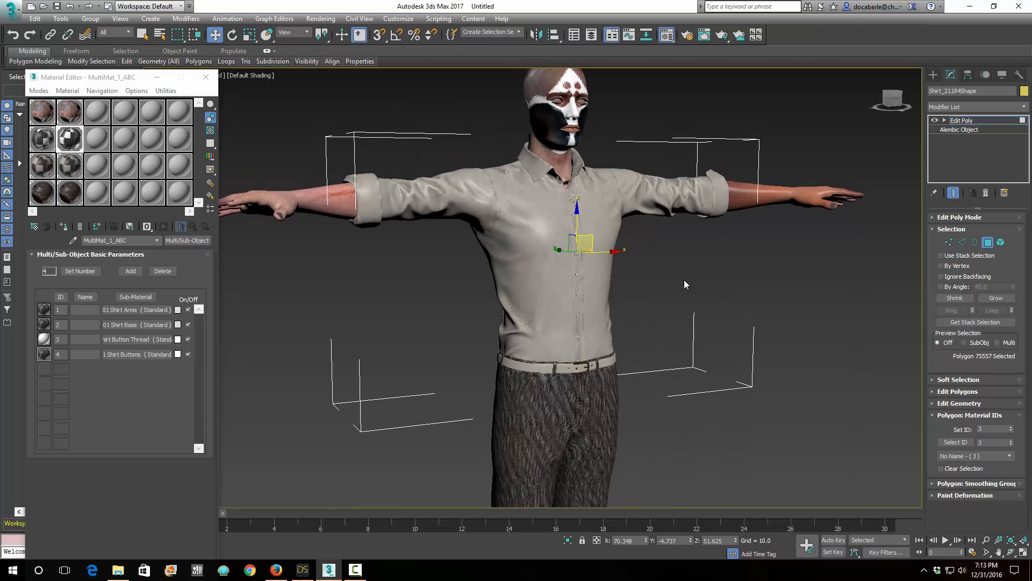
Clear the polygon selection, leave Polygon level and remove the Edit Poly modifier from the Alembic shirt.
left_click(772, 314)
middle_click_drag(701, 334, 756, 194)
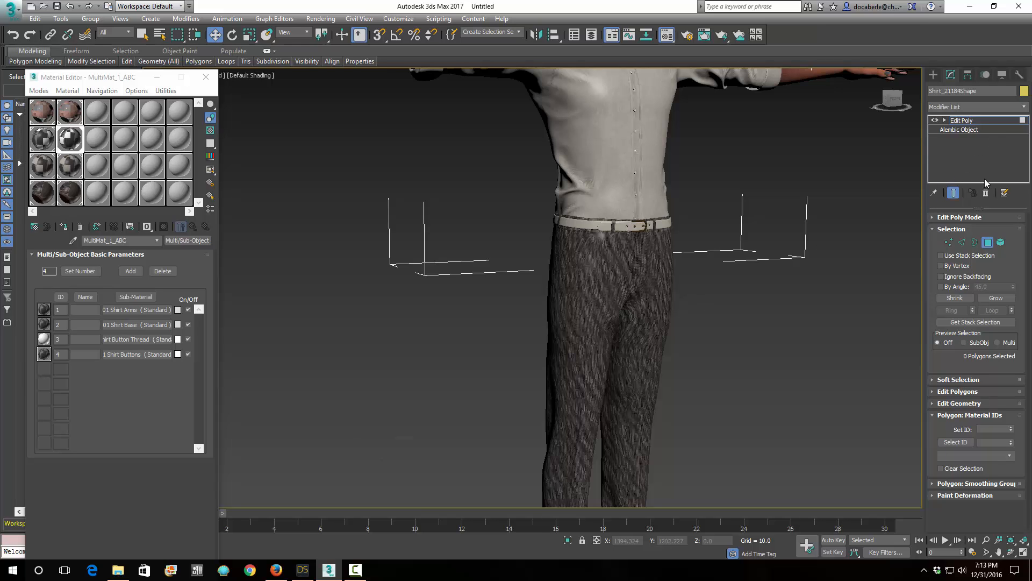
left_click(988, 242)
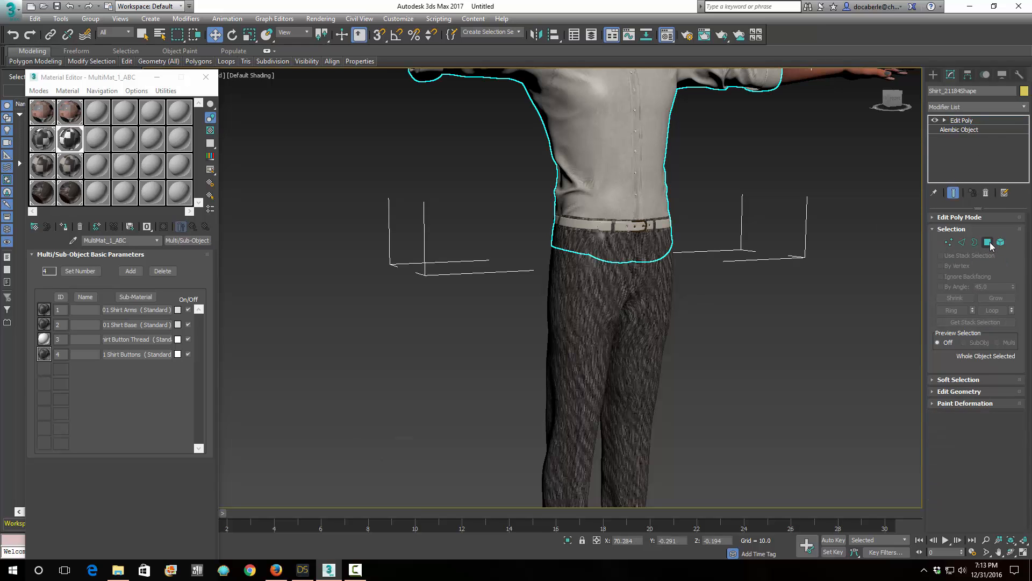
key("z")
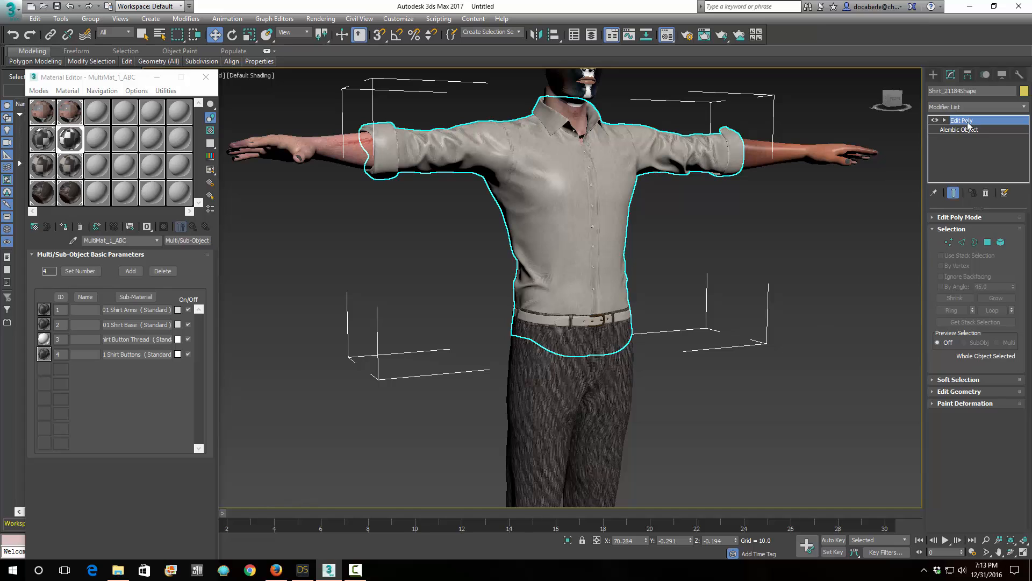
left_click(987, 193)
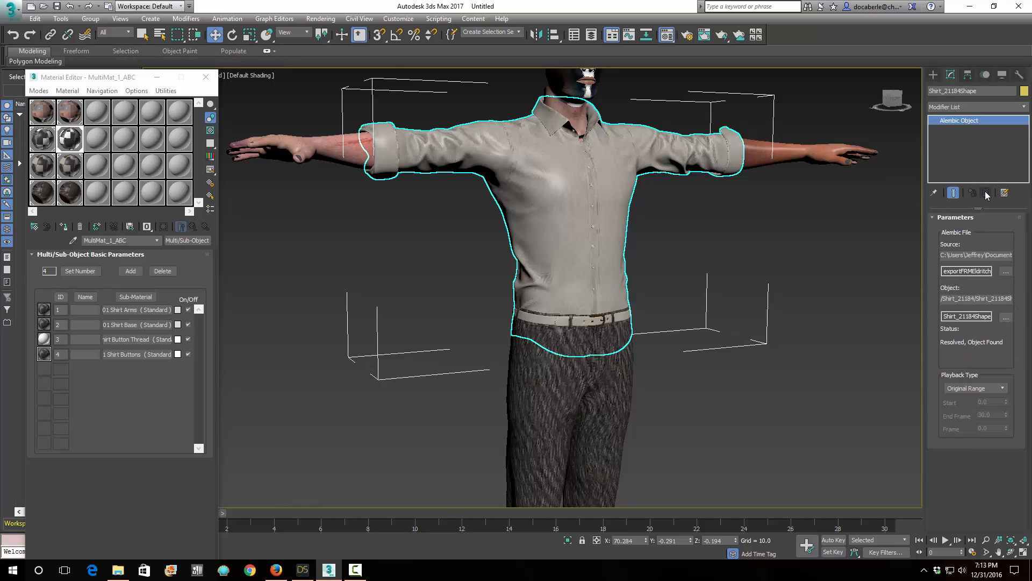
Select the Alembic trousers, add an Edit Poly modifier and enter Polygon level.
left_click(679, 407)
scroll(670, 392, "up", 5)
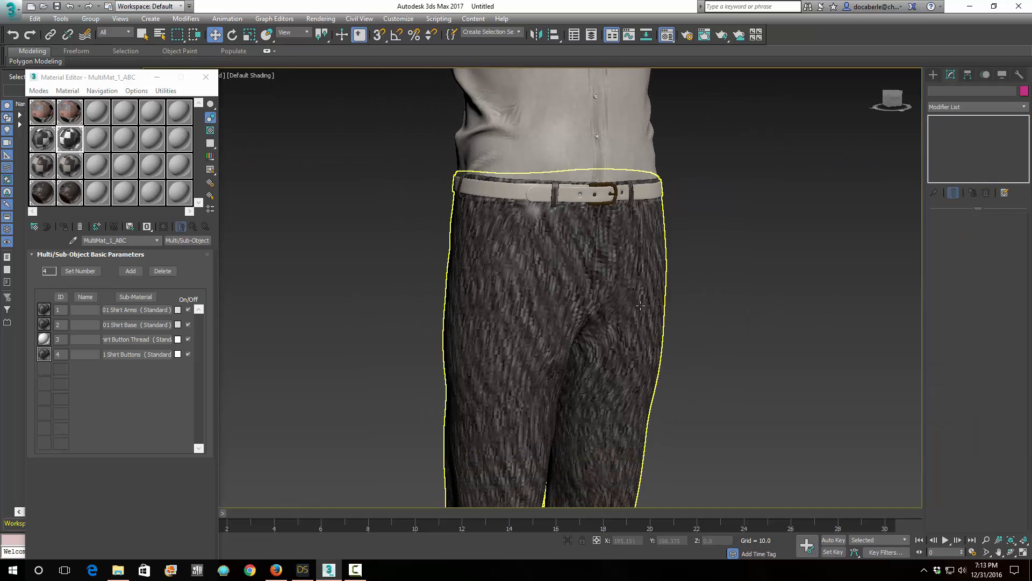
left_click(640, 306)
left_click(1025, 103)
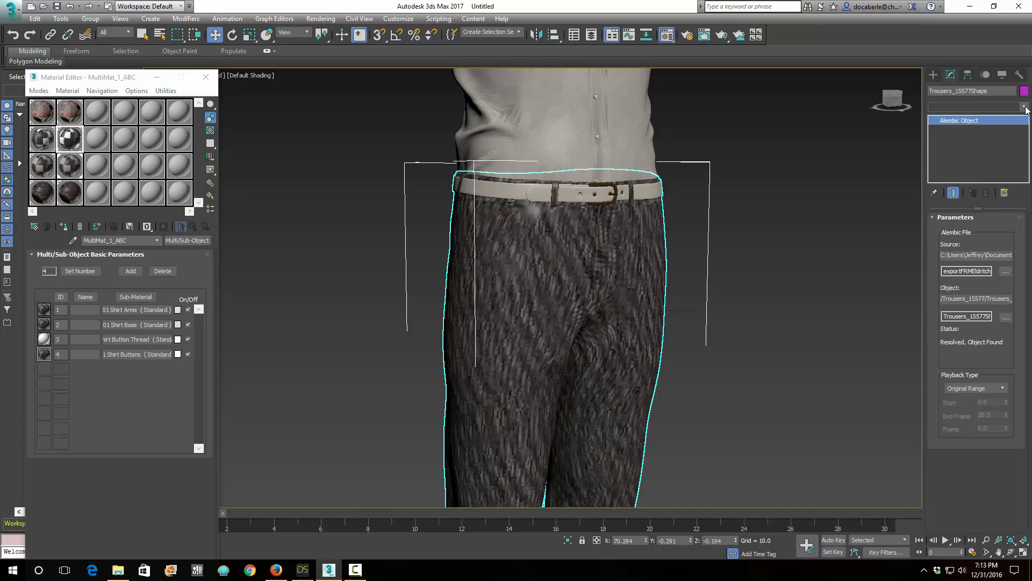
scroll(968, 269, "down", 10)
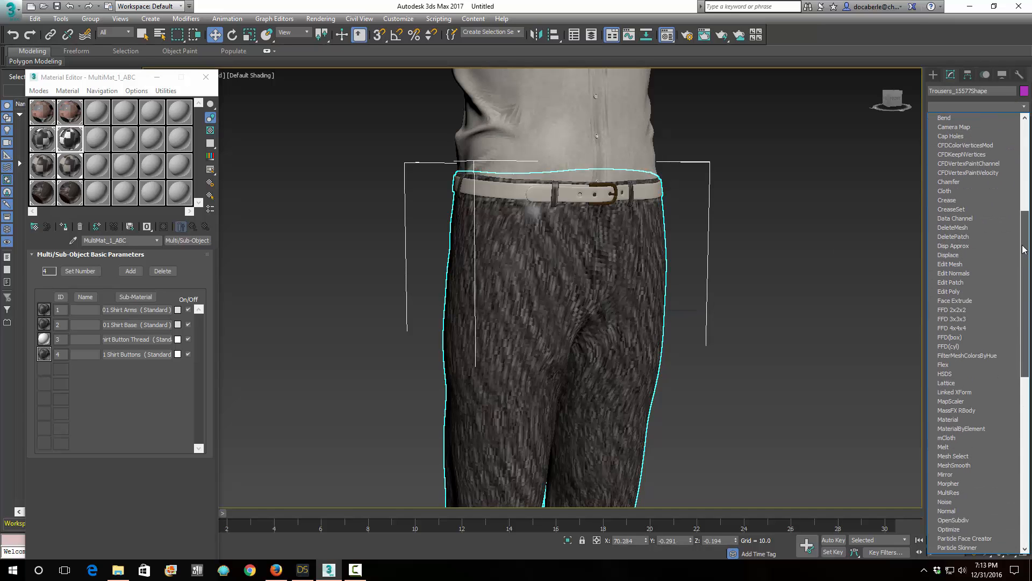
left_click(960, 291)
left_click(988, 242)
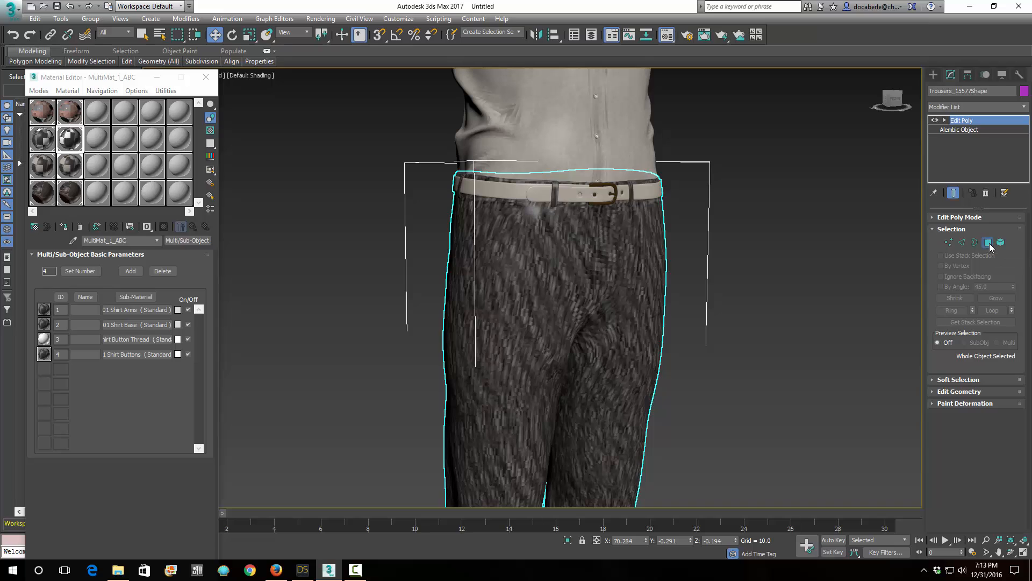
Compare the material IDs of a trouser fabric polygon and a belt polygon with the sub-material list of MultiMat_2_ABC.
left_click(642, 263)
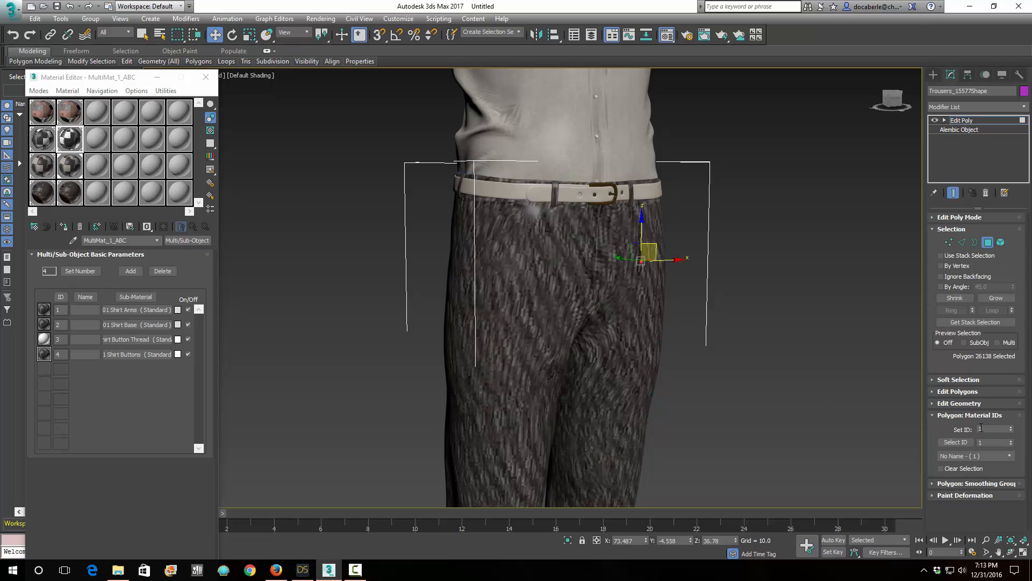
left_click(72, 168)
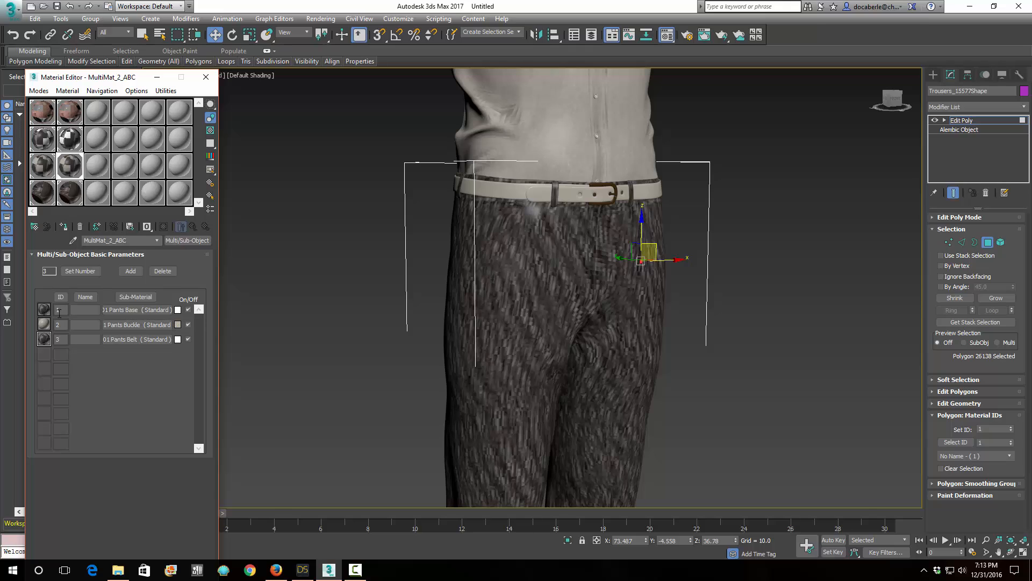
double_click(483, 175)
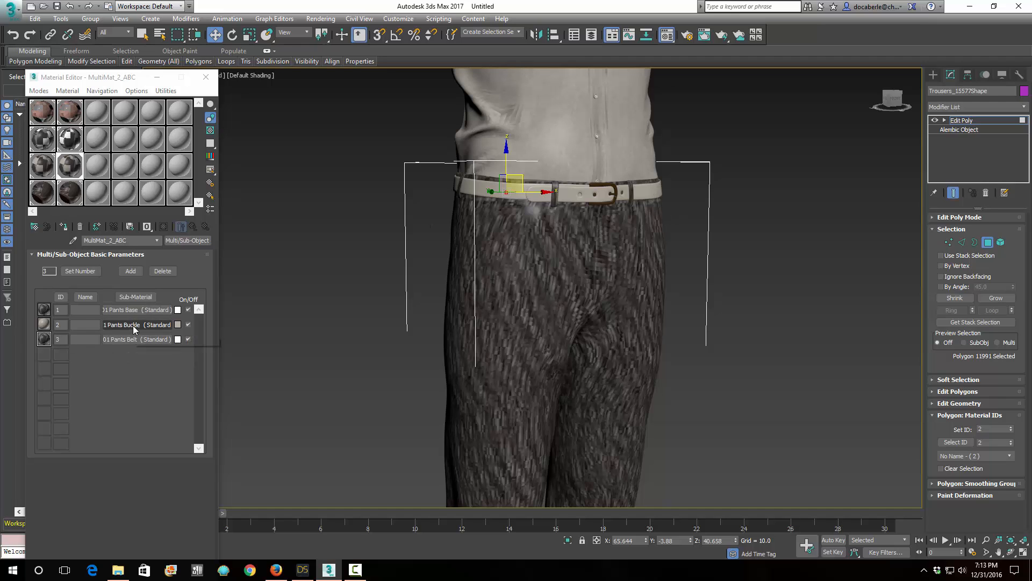
Select a belt buckle polygon for its material ID and swap the Pants Buckle and Pants Belt sub-materials between slots 2 and 3.
scroll(591, 171, "up", 5)
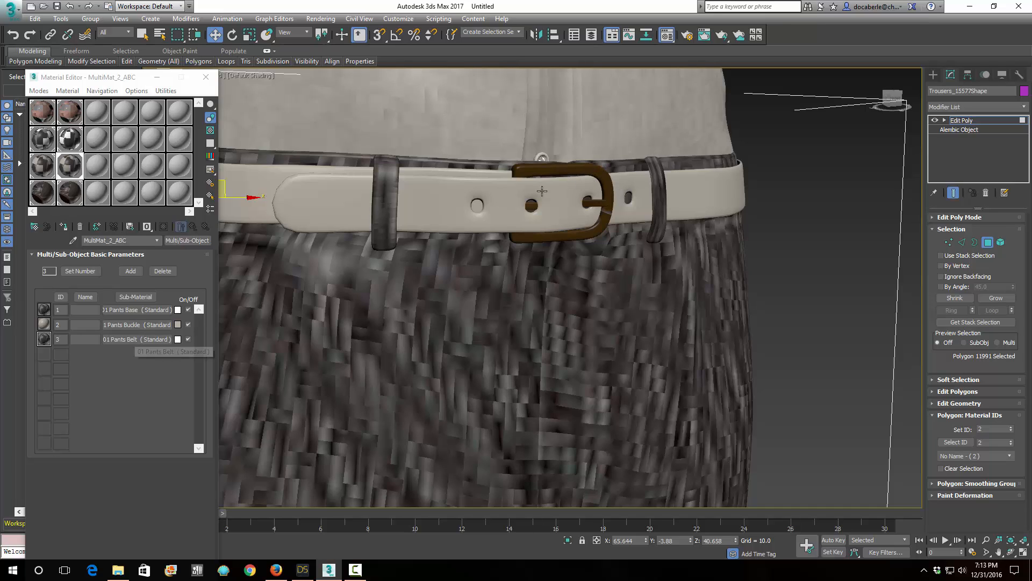
left_click(586, 171)
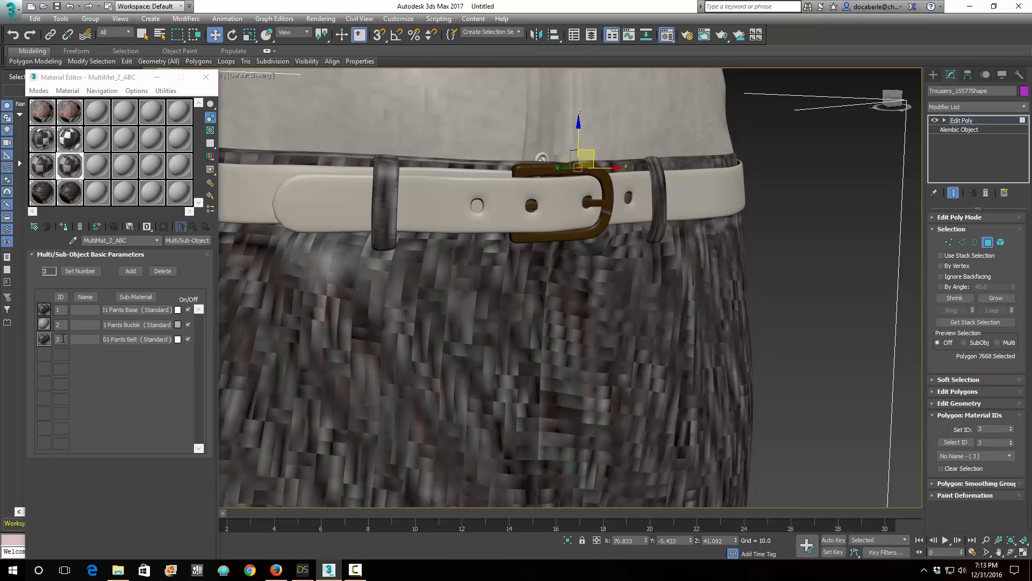
left_click_drag(129, 326, 131, 343)
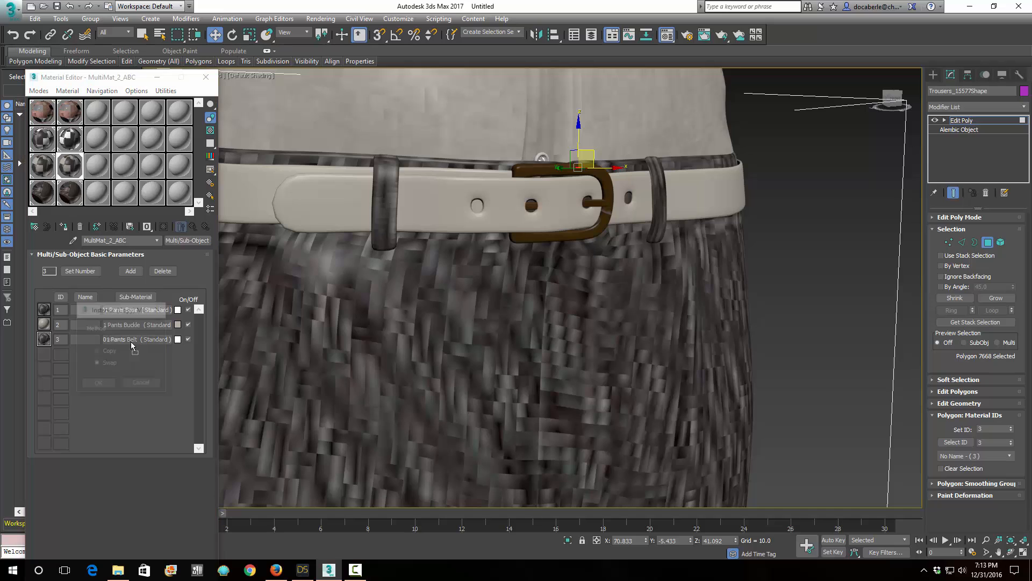
left_click(98, 384)
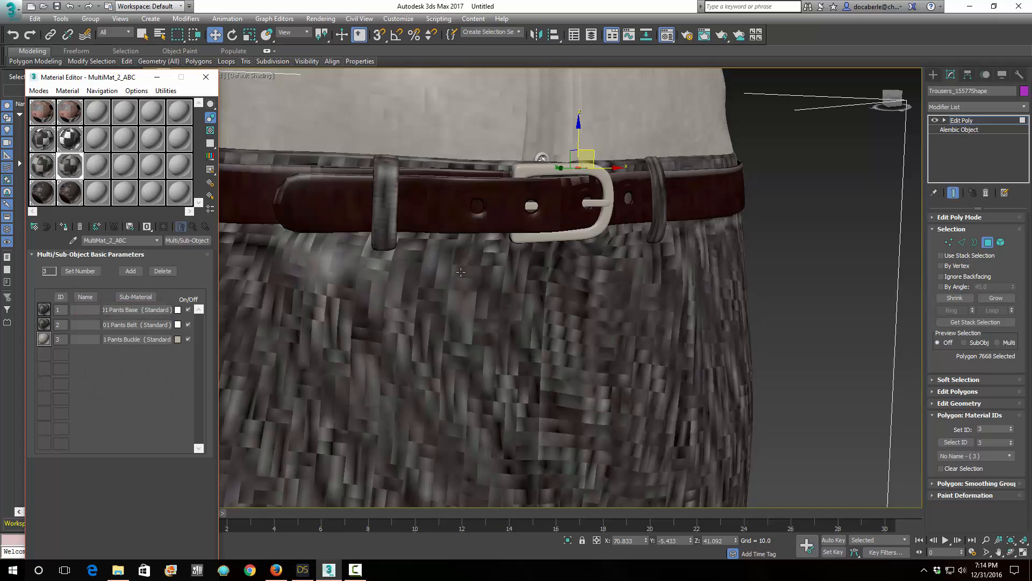
scroll(461, 272, "down", 10)
mouse_move(518, 339)
middle_mouse_down()
mouse_move(564, 159)
mouse_move(561, 371)
middle_mouse_up()
scroll(556, 410, "up", 6)
scroll(549, 201, "down", 6)
middle_click_drag(598, 229, 600, 286)
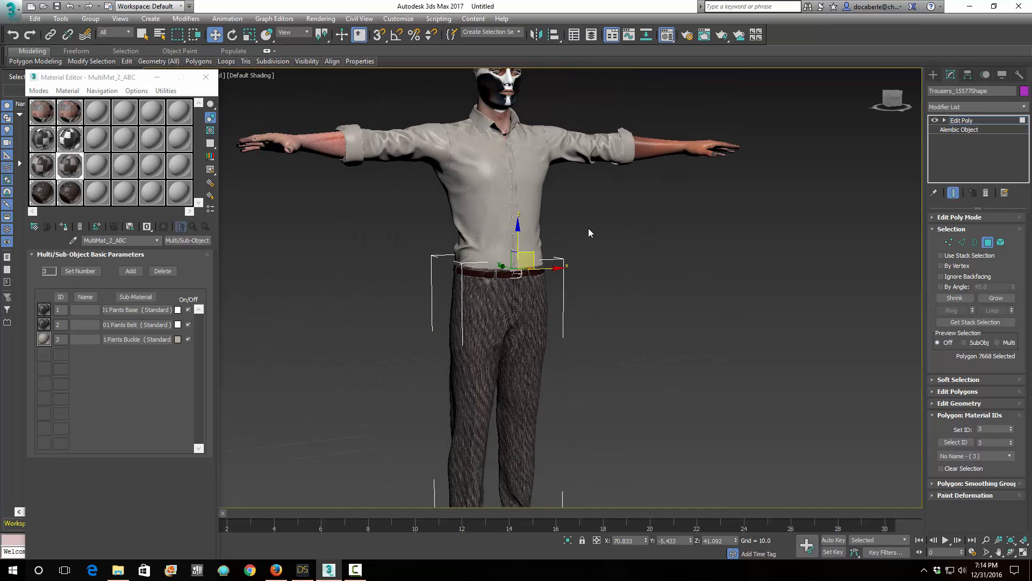
middle_click_drag(590, 230, 591, 251)
Leave Polygon level, remove the Edit Poly modifier from the Alembic trousers and deselect them.
left_click(695, 251)
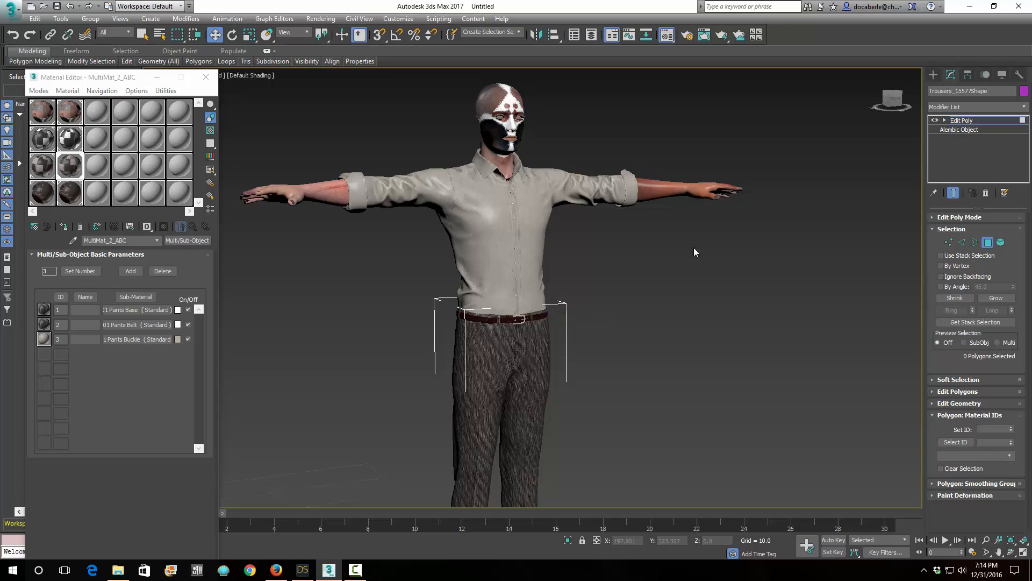
left_click(990, 243)
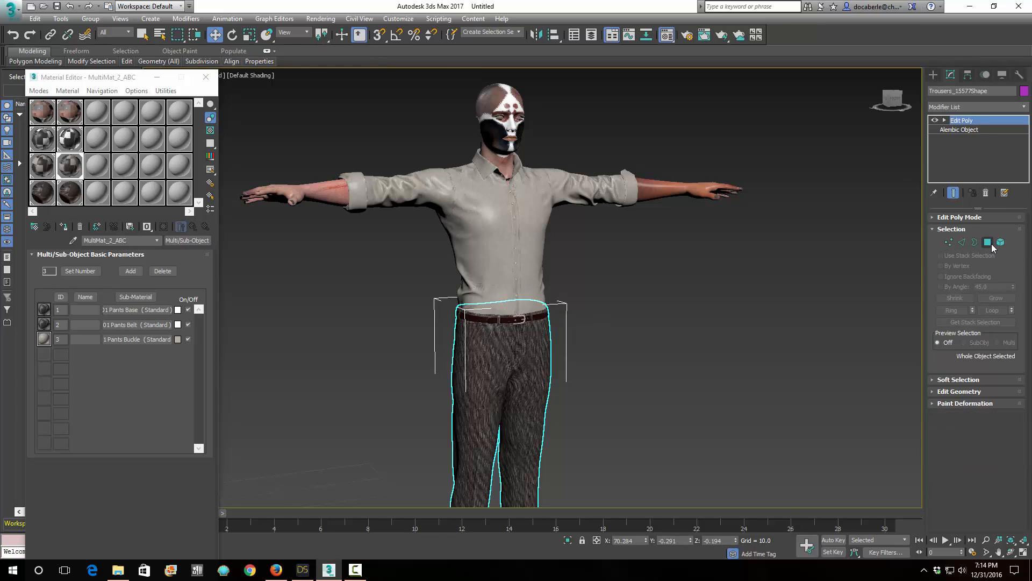
left_click(987, 193)
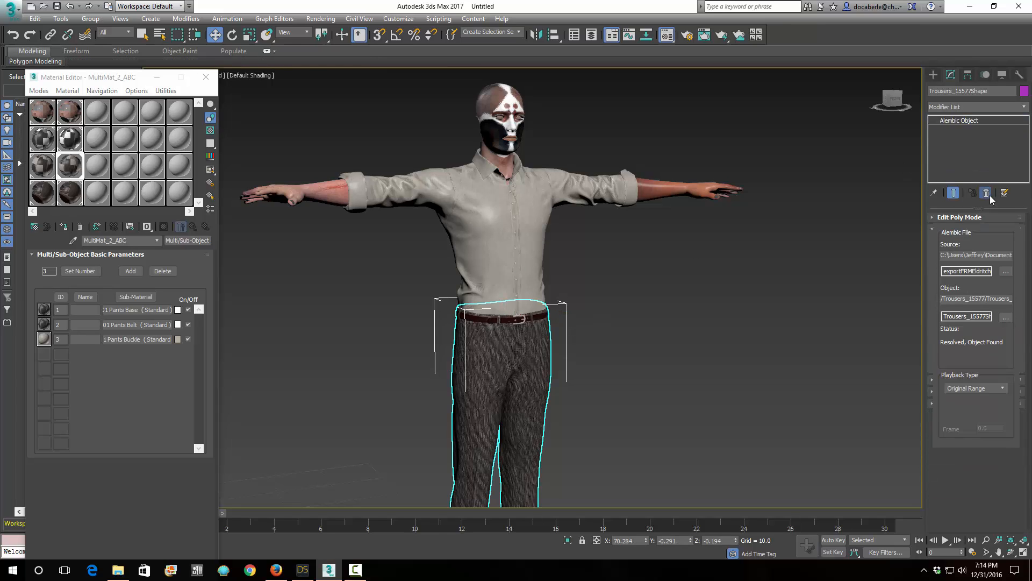
left_click(620, 321)
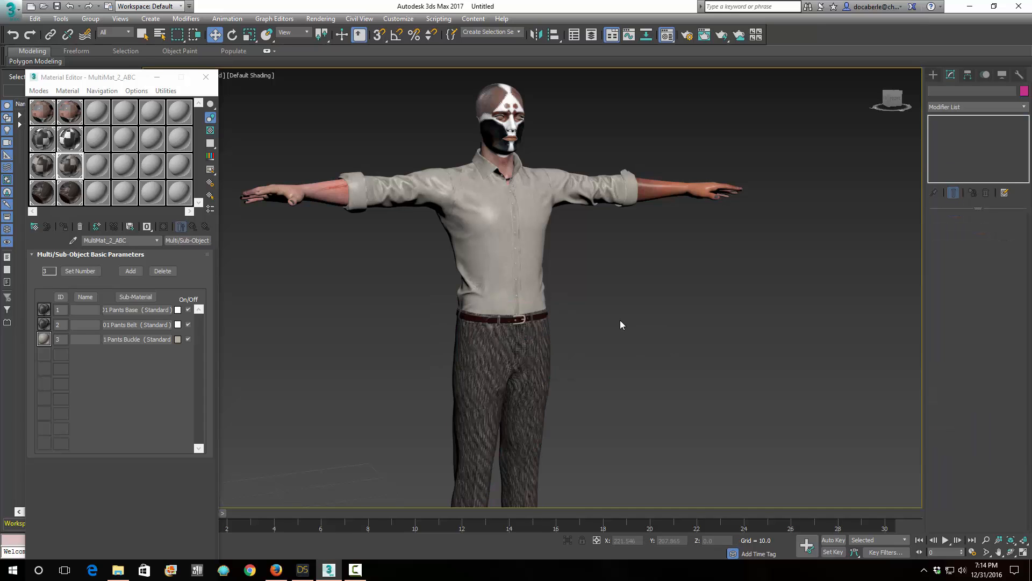
Hide the Alembic character's trousers, shirt and shoes so that only the body is left.
left_click(516, 339)
right_click(516, 340)
left_click(538, 308)
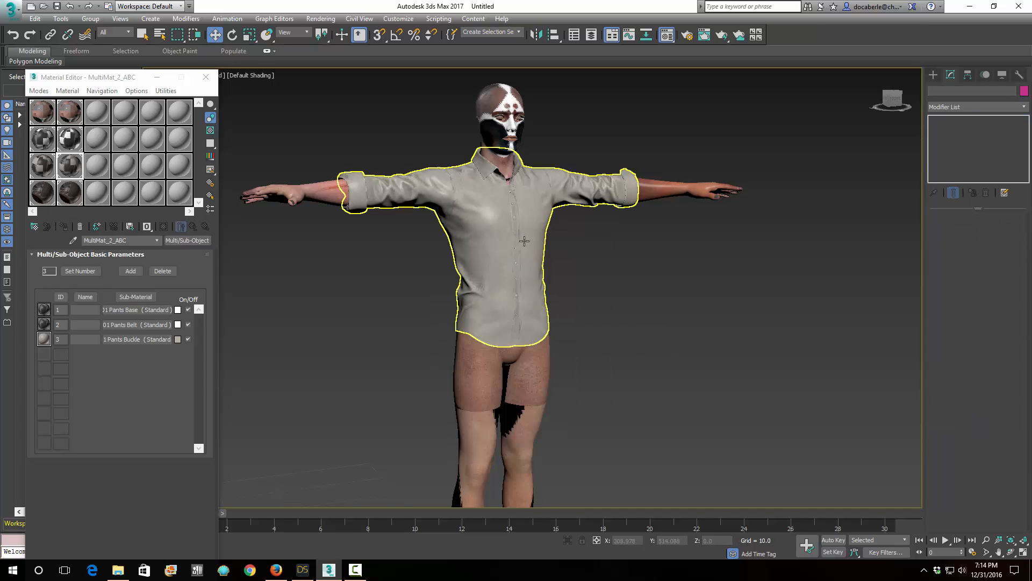
left_click(525, 239)
right_click(524, 239)
left_click(609, 211)
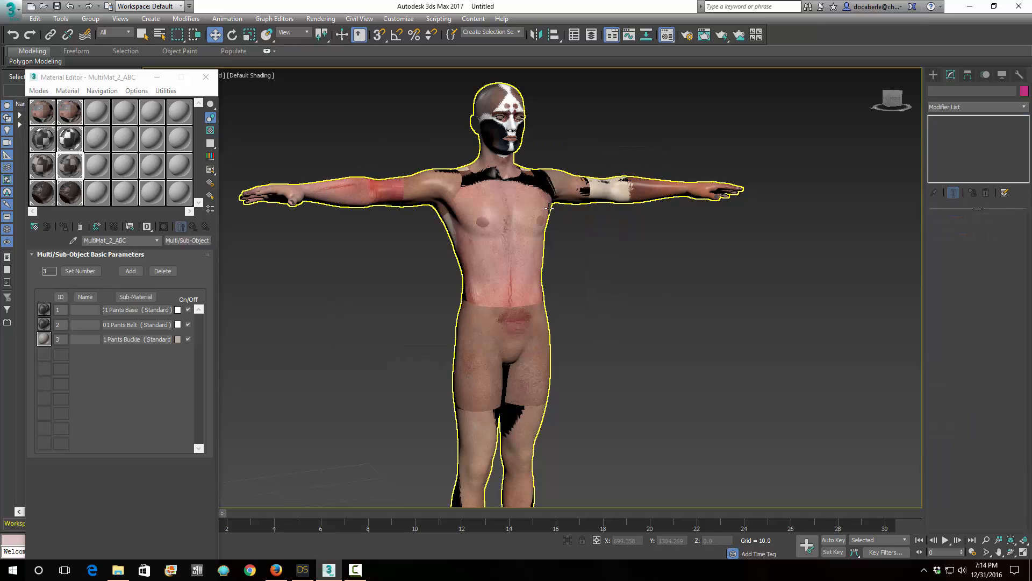
middle_click_drag(611, 341, 639, 208)
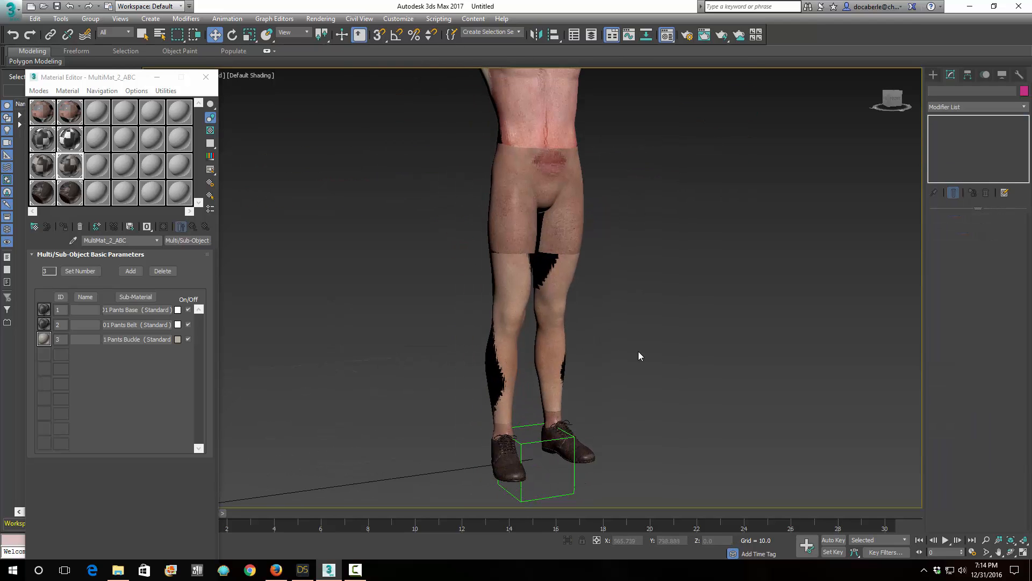
left_click(574, 446)
right_click(583, 444)
left_click(612, 418)
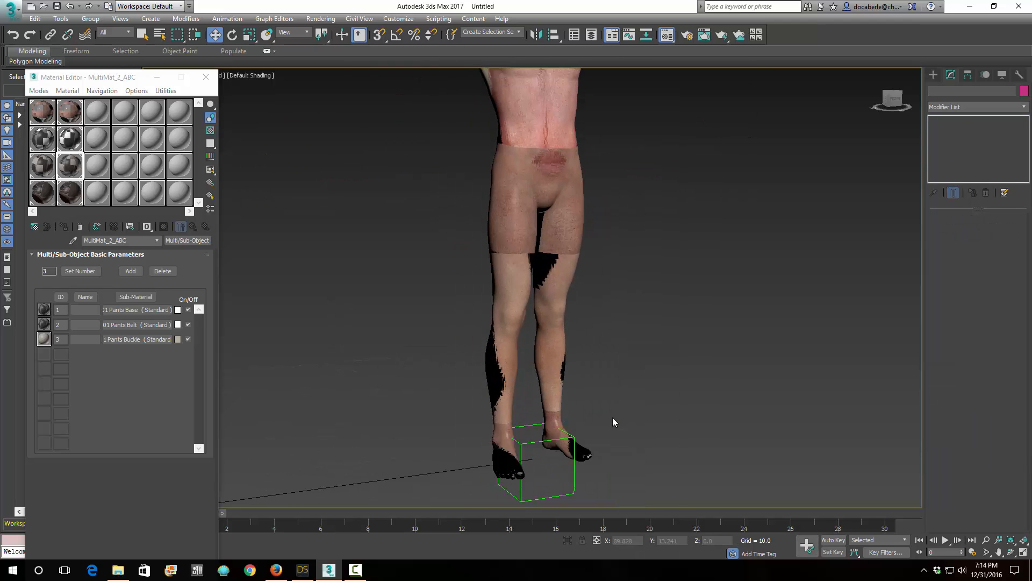
middle_click_drag(618, 205, 617, 410)
scroll(565, 264, "up", 3)
middle_click_drag(620, 285, 650, 291, "alt")
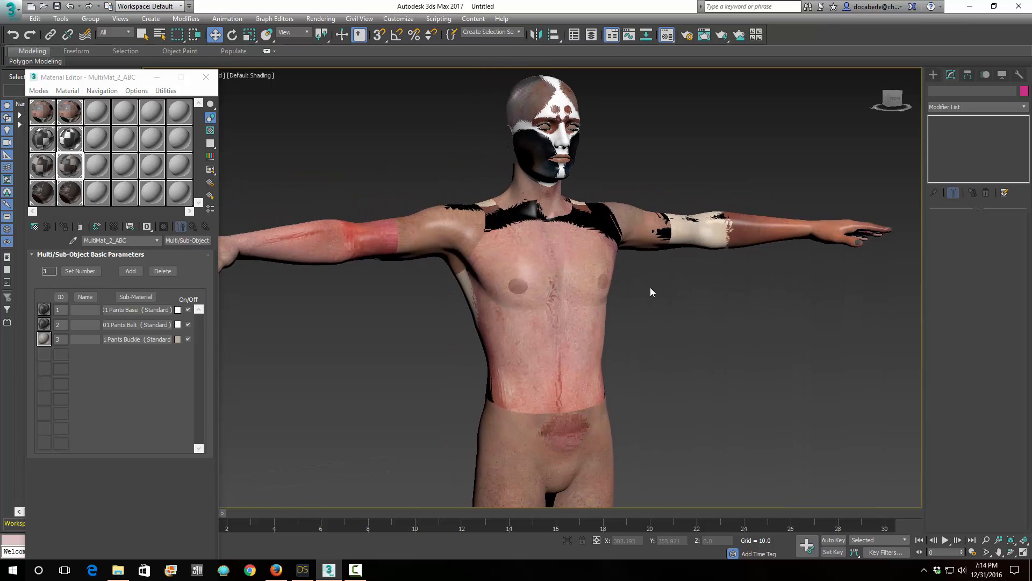
Show the MultiMat_0_ABC body material, move its editor aside and look through the whole list of 28 sub-materials.
left_click(231, 323)
left_click(79, 119)
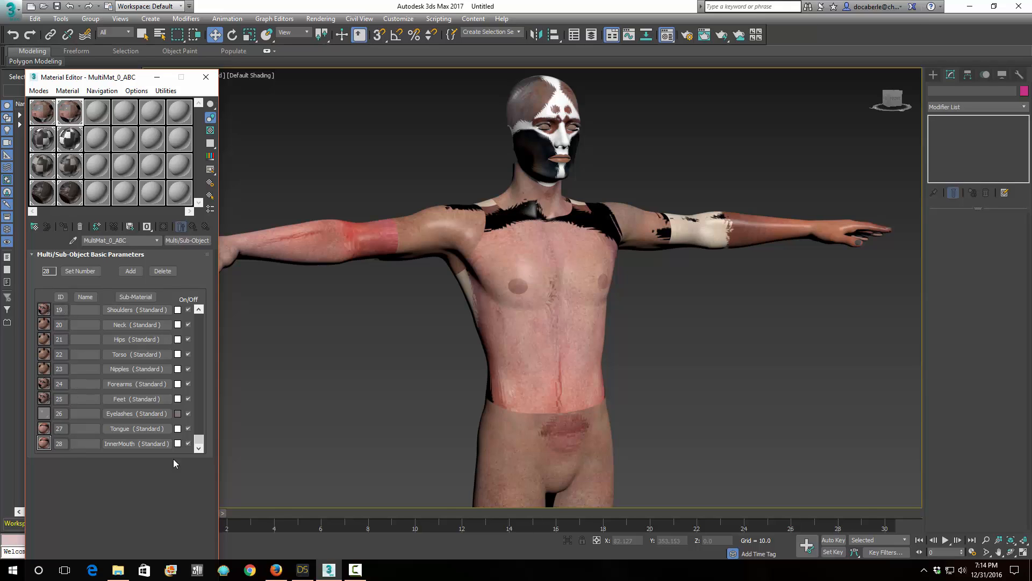
left_click_drag(130, 77, 171, 8)
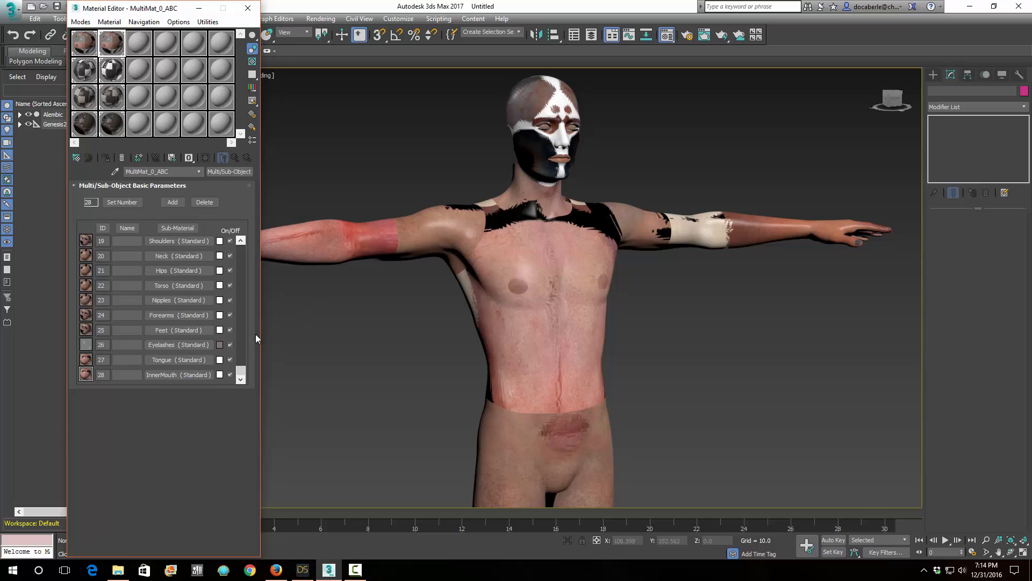
left_click_drag(239, 367, 241, 245)
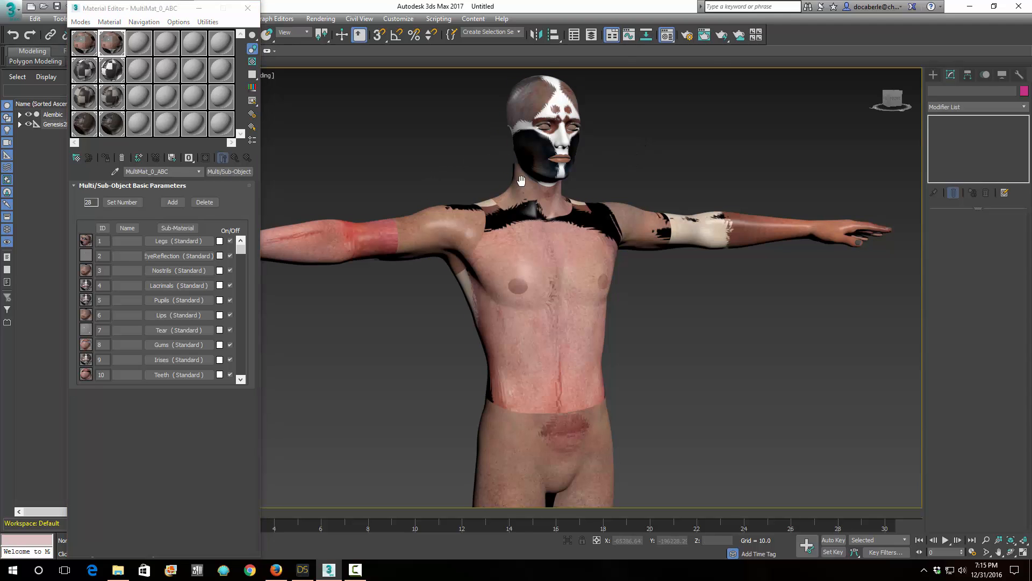
Compare the FBX character's face and skin with the mismatched materials on the Alembic body's head, torso and arms.
scroll(535, 212, "down", 5)
scroll(324, 189, "up", 6)
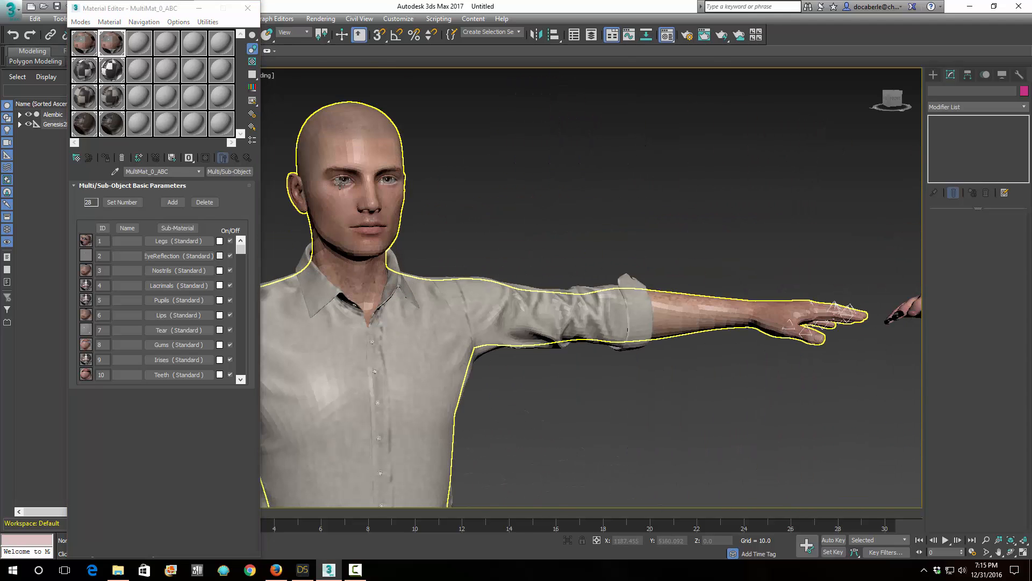
scroll(330, 187, "up", 2)
scroll(692, 238, "down", 5)
scroll(692, 239, "down", 3)
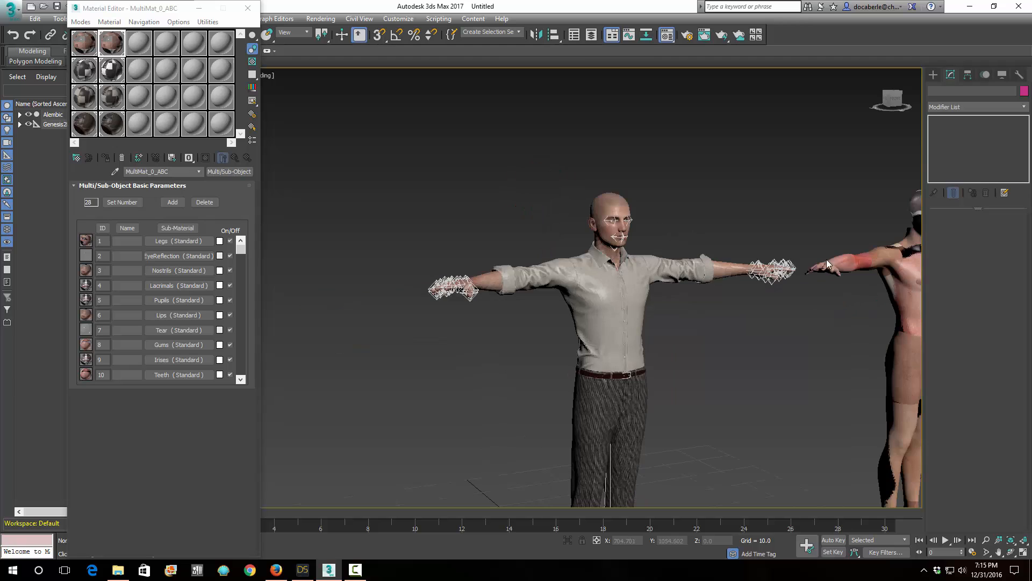
scroll(734, 277, "up", 6)
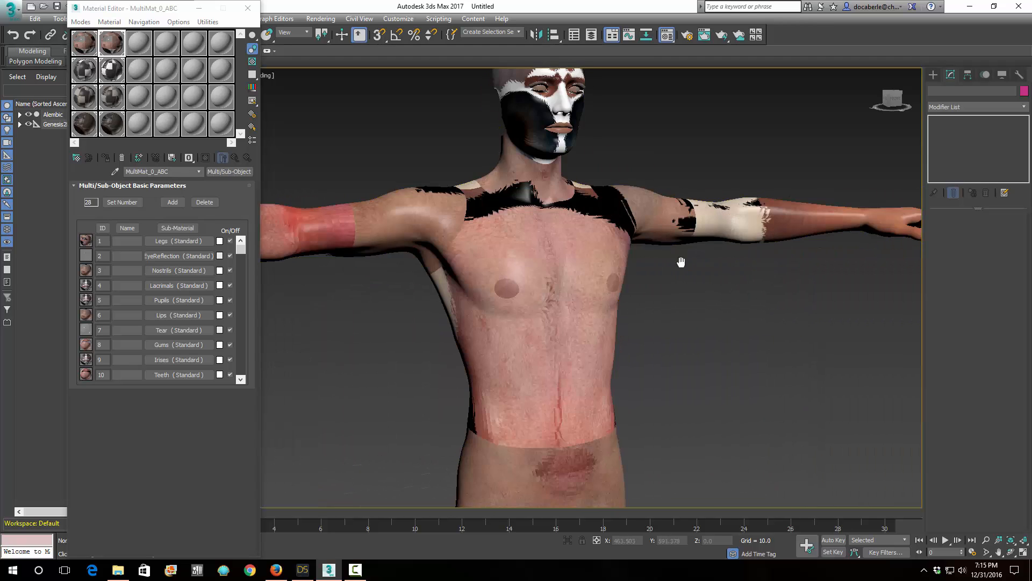
middle_click_drag(682, 258, 710, 301)
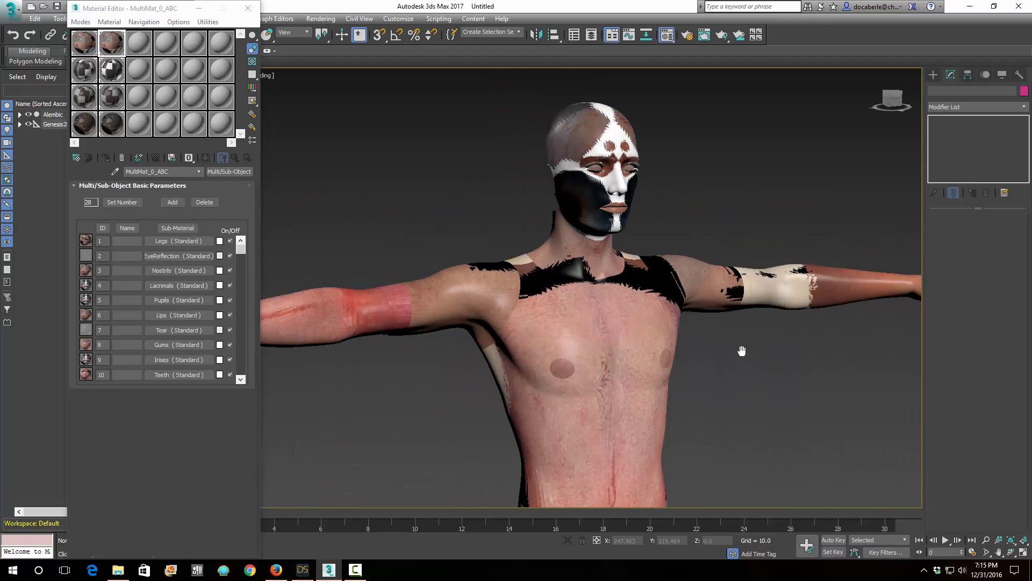
middle_click_drag(740, 351, 699, 265)
Select the Alembic Genesis 2 Male body, add an Edit Poly modifier and enter Polygon level.
left_click(624, 227)
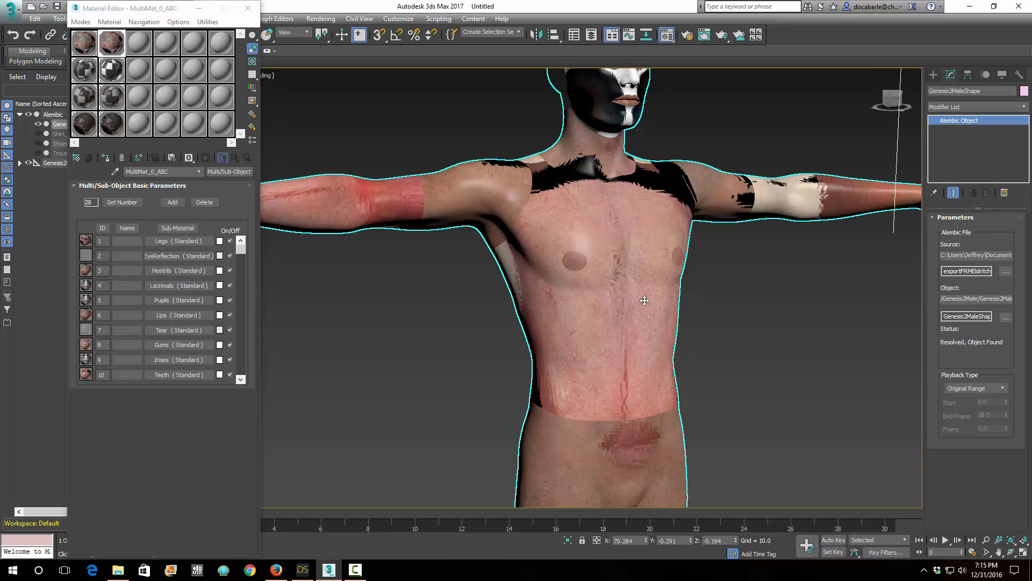
left_click(1024, 107)
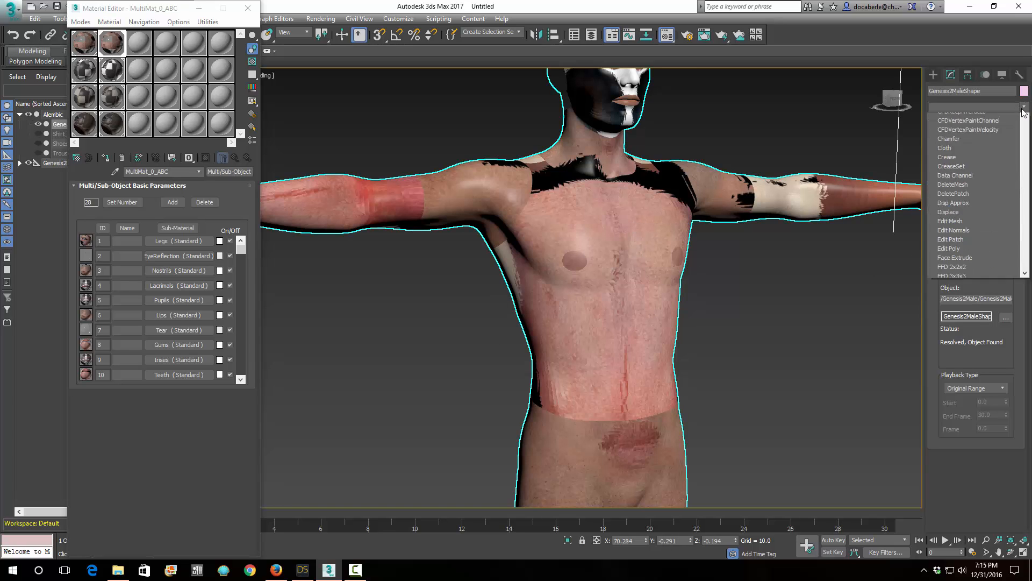
left_click_drag(1024, 160, 1021, 246)
left_click(960, 299)
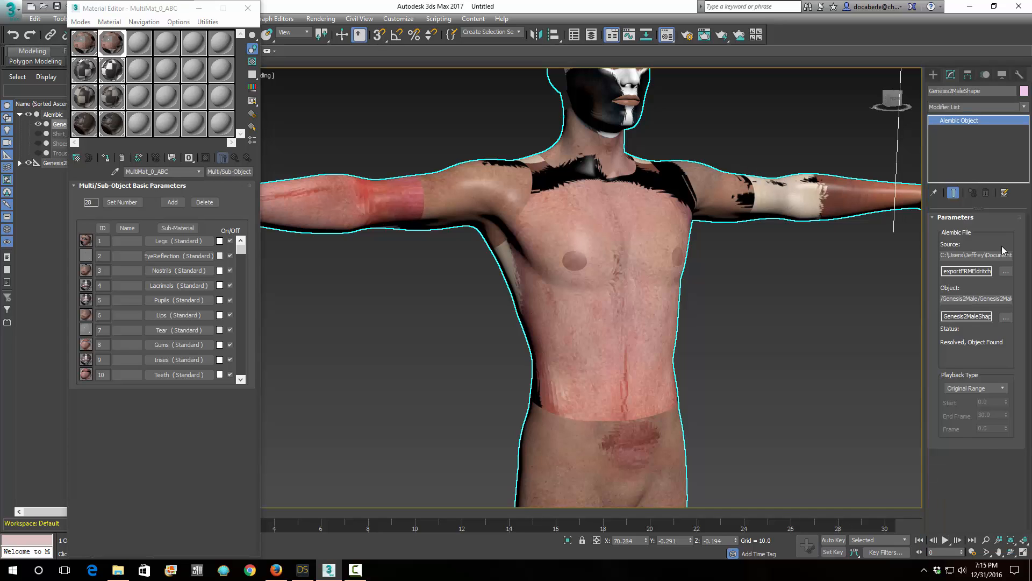
left_click(987, 243)
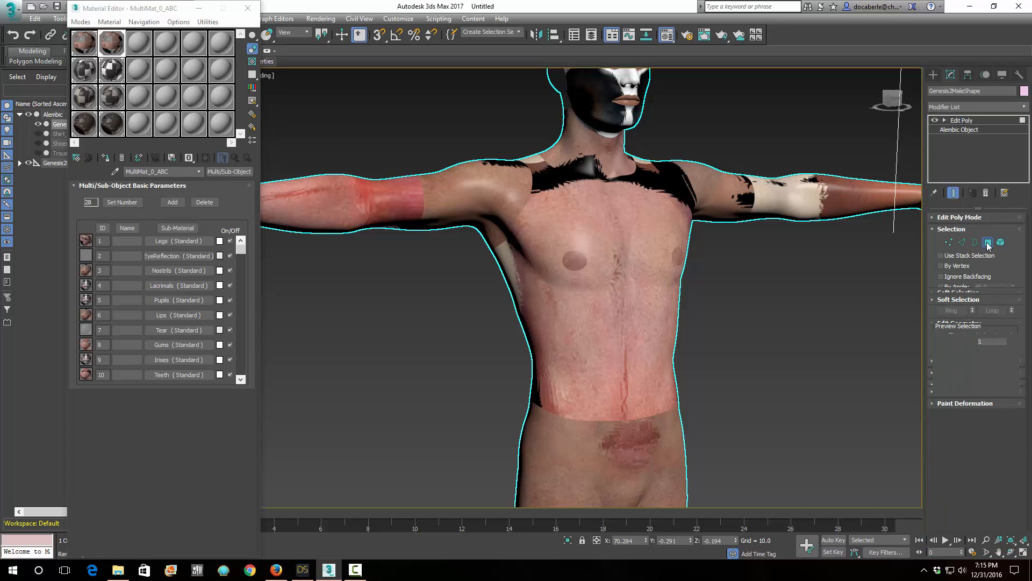
Select a chest polygon for its material ID and swap the Torso sub-material in slot 22 with InnerMouth in slot 28.
left_click(600, 221)
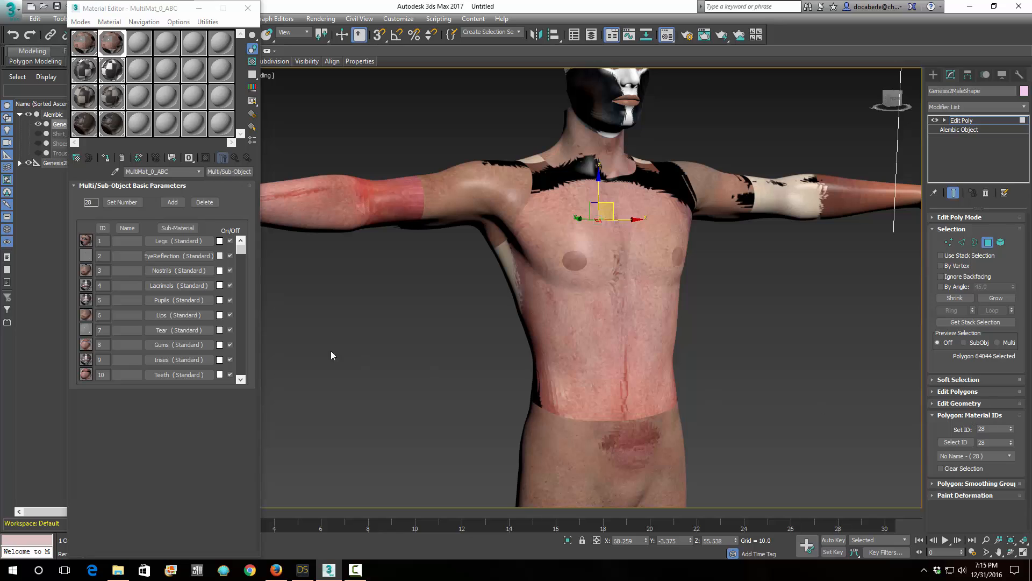
left_click_drag(242, 254, 242, 373)
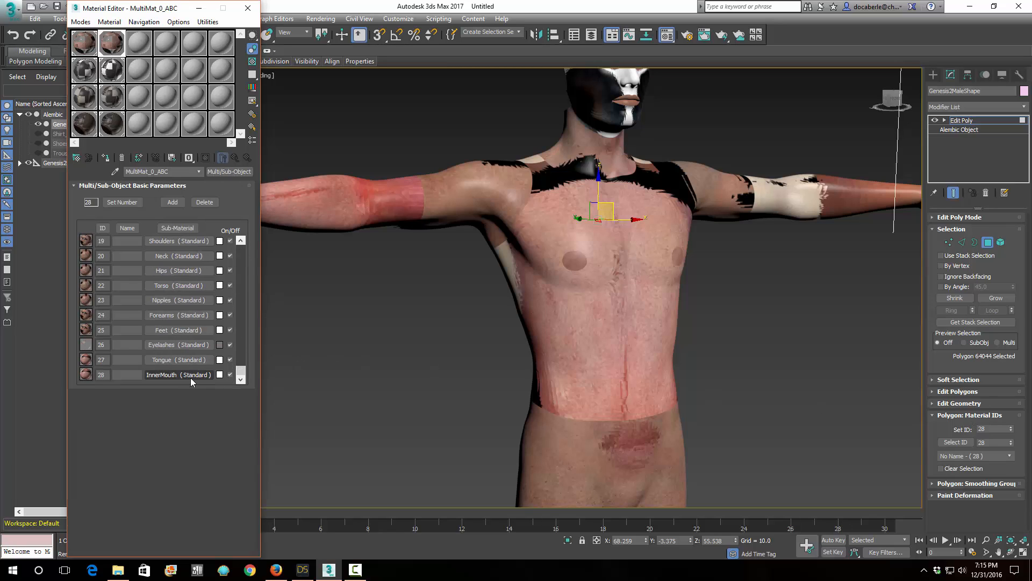
left_click(162, 286)
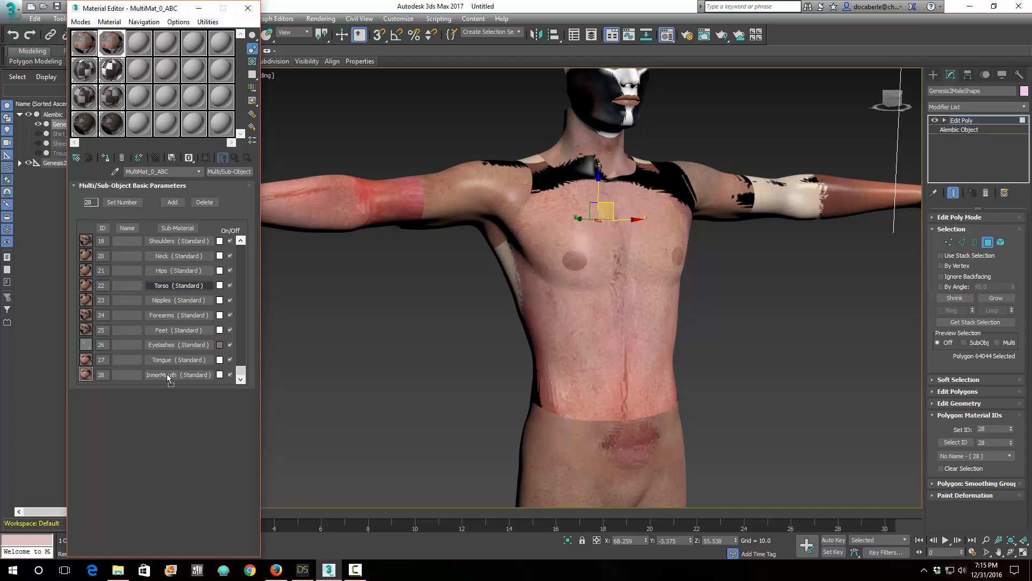
left_click_drag(162, 375, 163, 375)
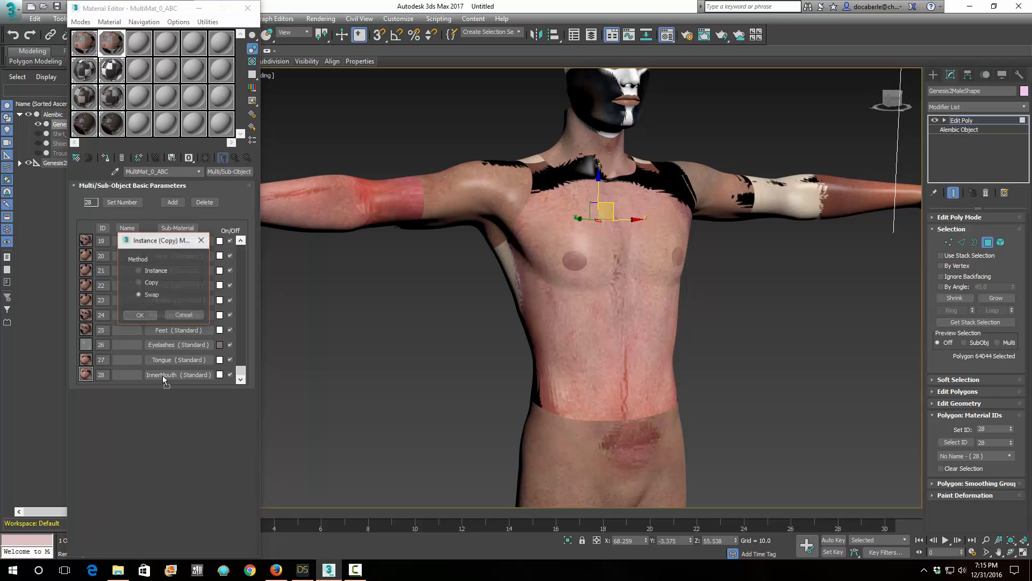
Swap the Torso sub-material into ID 28 and the Nipples sub-material into ID 19.
left_click(139, 315)
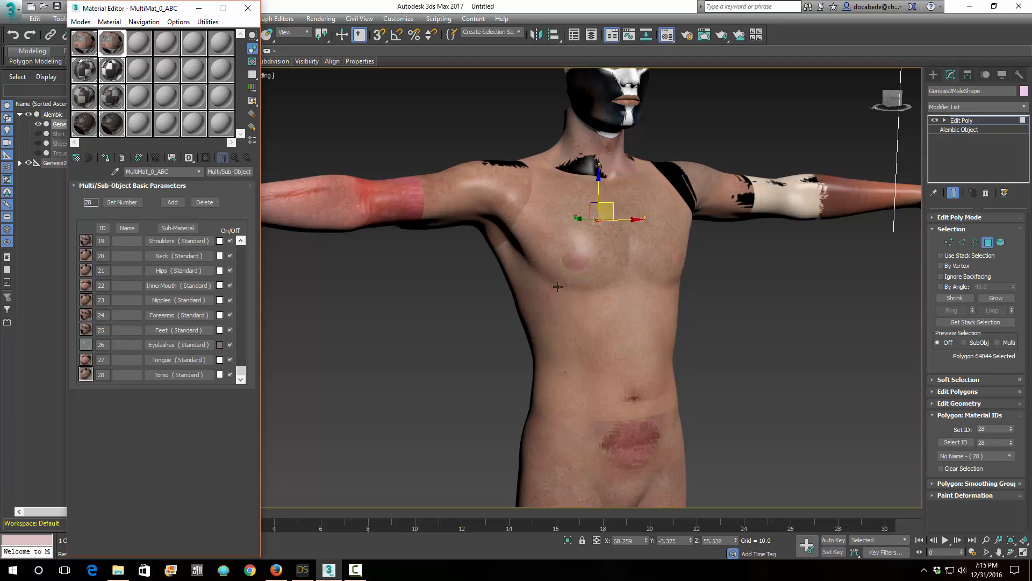
left_click(580, 298)
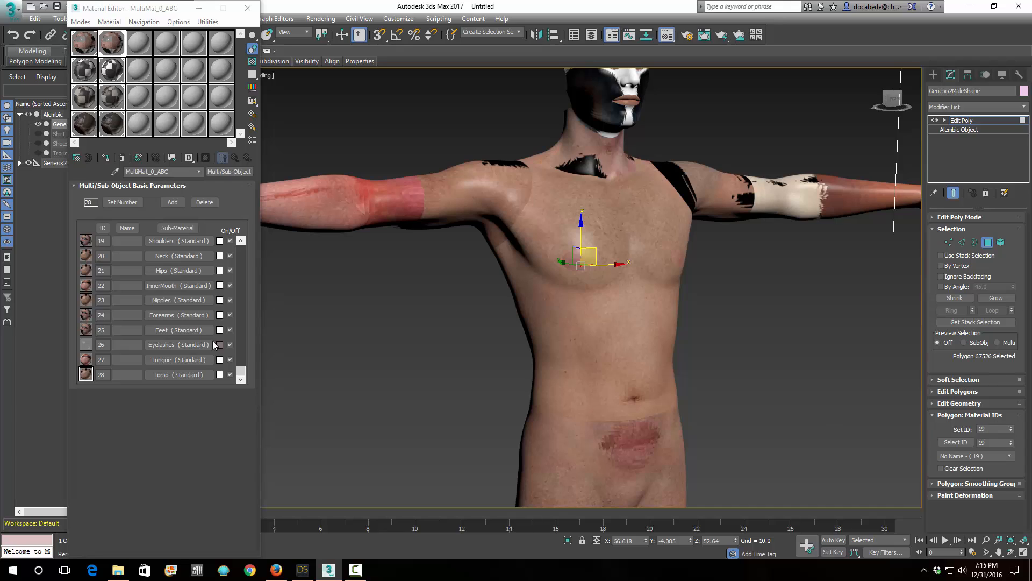
left_click(170, 300)
left_click_drag(171, 244, 172, 244)
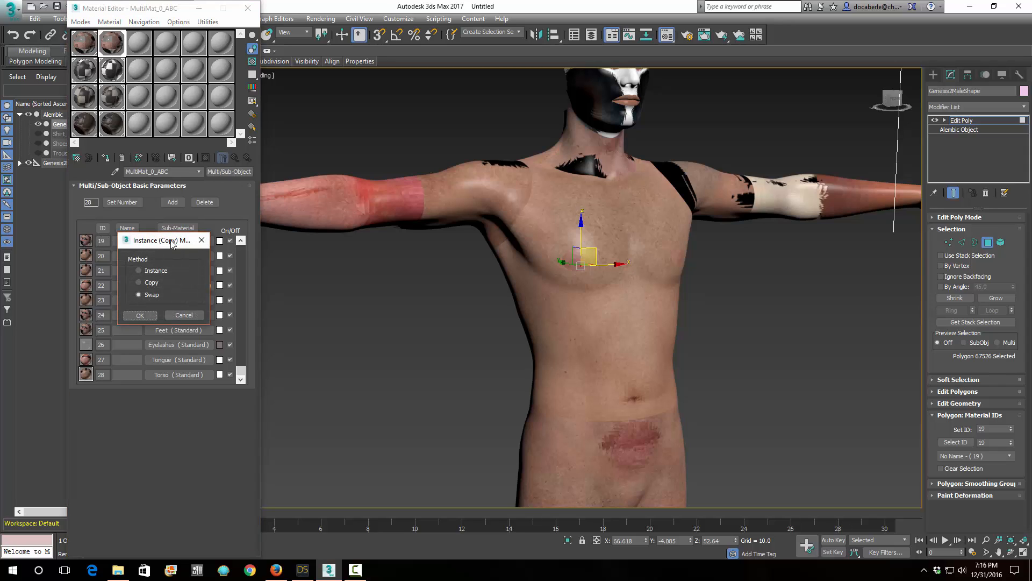
left_click(145, 319)
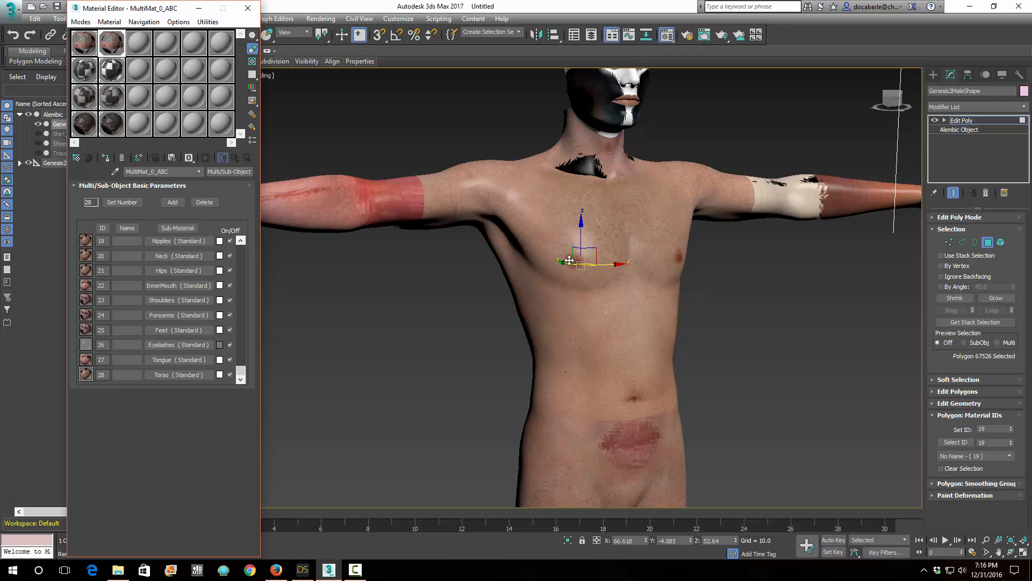
Check the forearm polygons' material ID and store a copy of the Forearms sub-material in an empty sample slot.
middle_click_drag(478, 226, 646, 288)
left_click(528, 273)
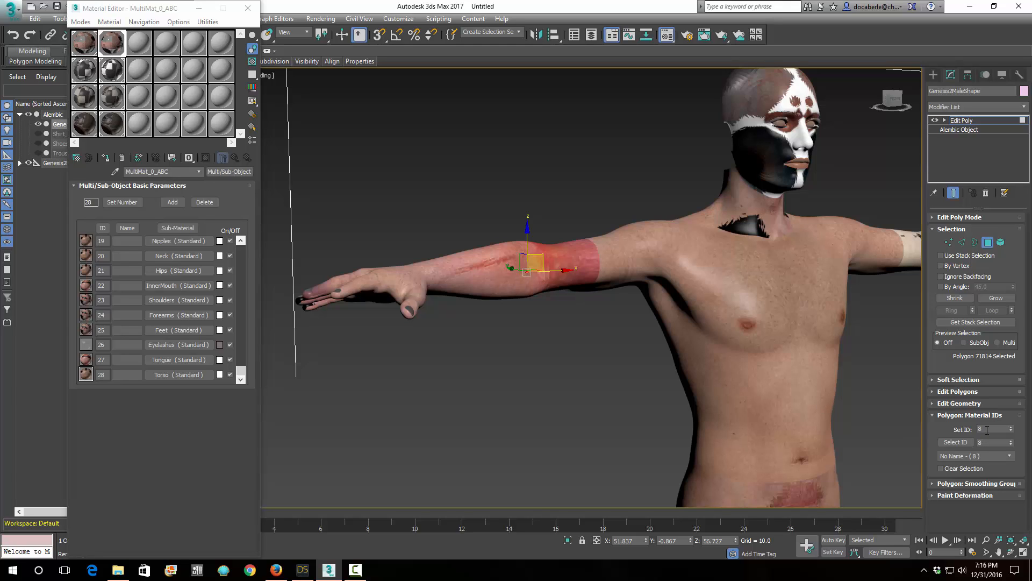
left_click(951, 427)
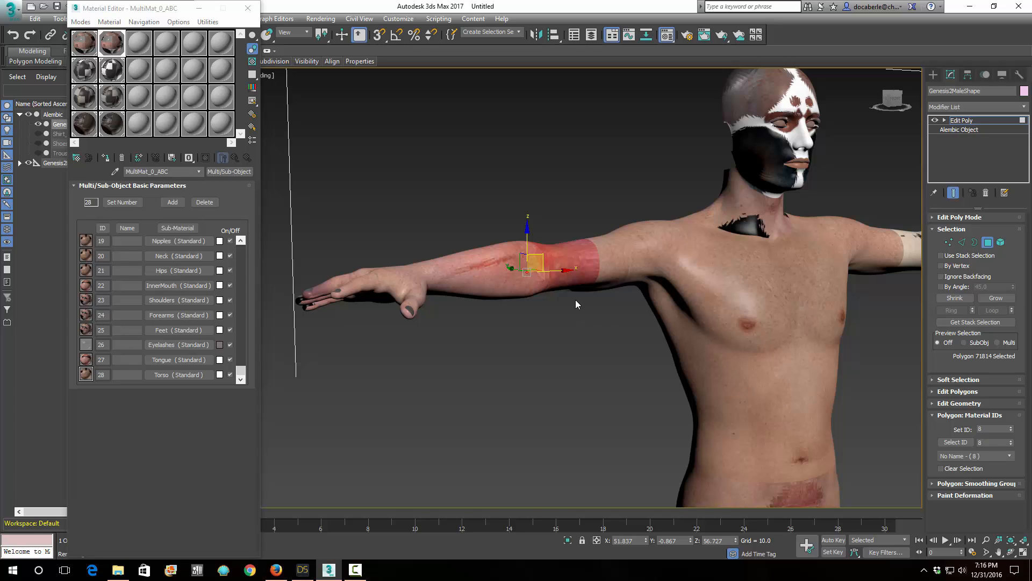
scroll(526, 269, "up", 3)
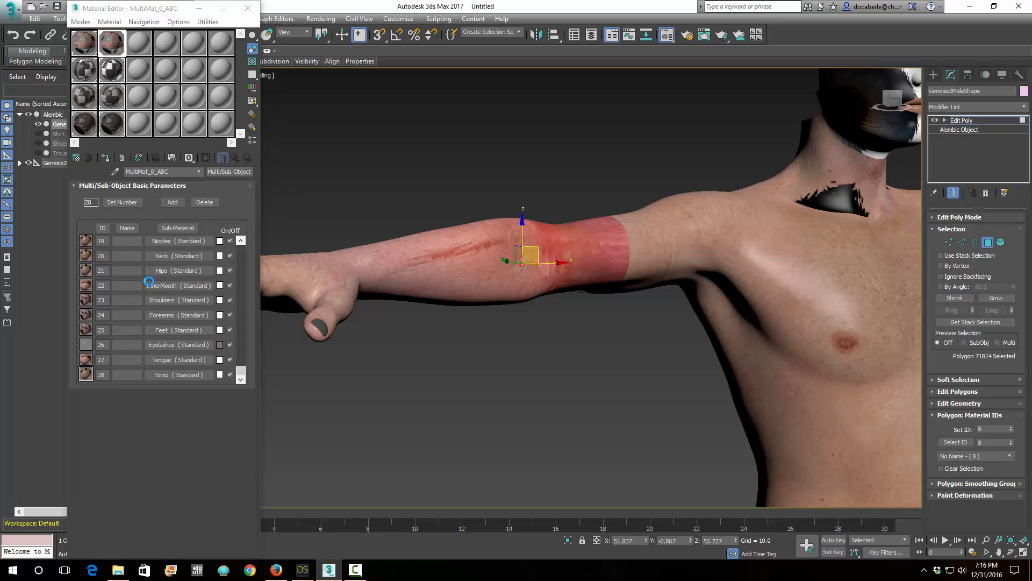
left_click_drag(241, 371, 241, 242)
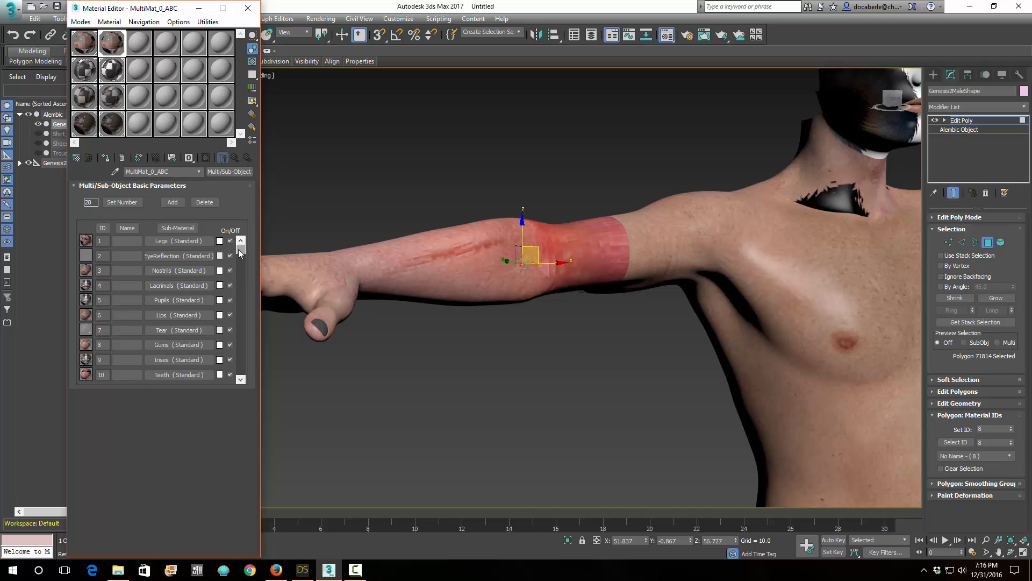
left_click_drag(239, 253, 227, 370)
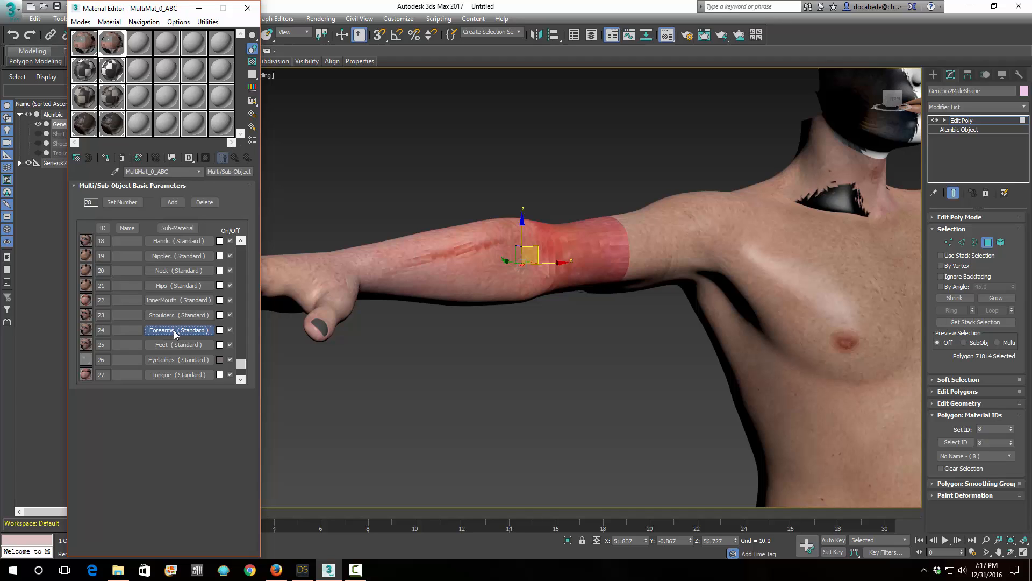
left_click_drag(173, 330, 190, 128)
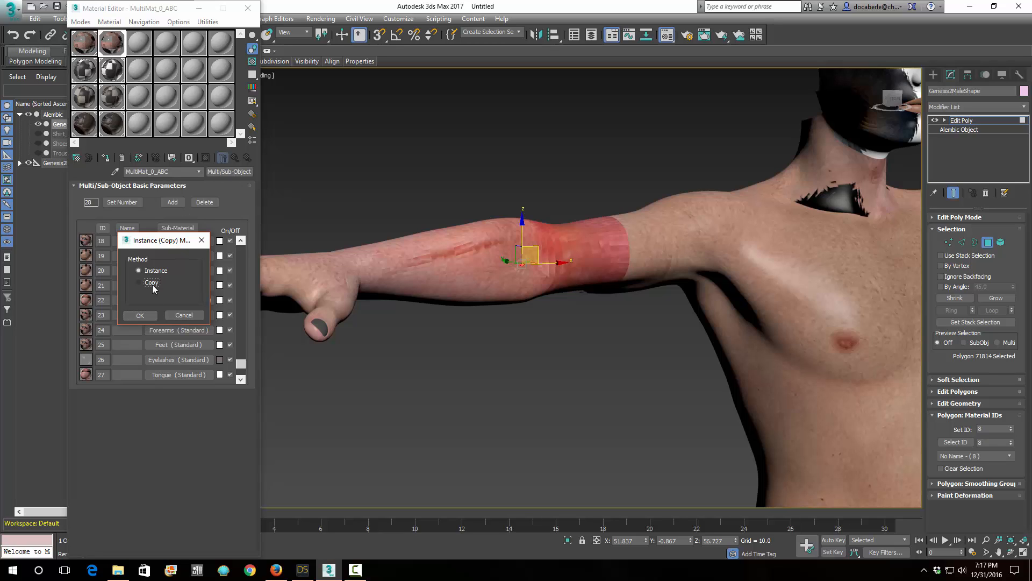
left_click(141, 315)
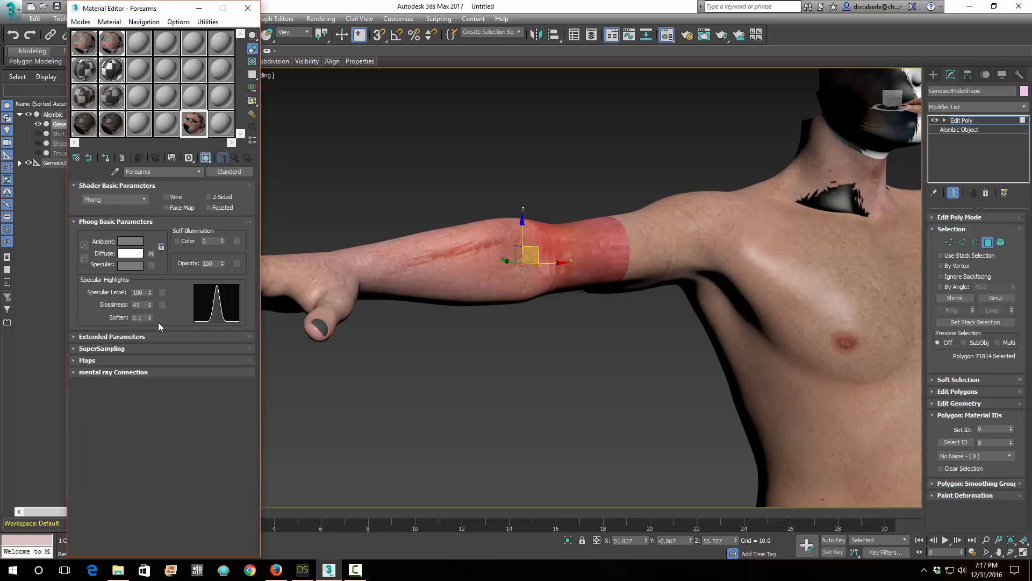
left_click(112, 44)
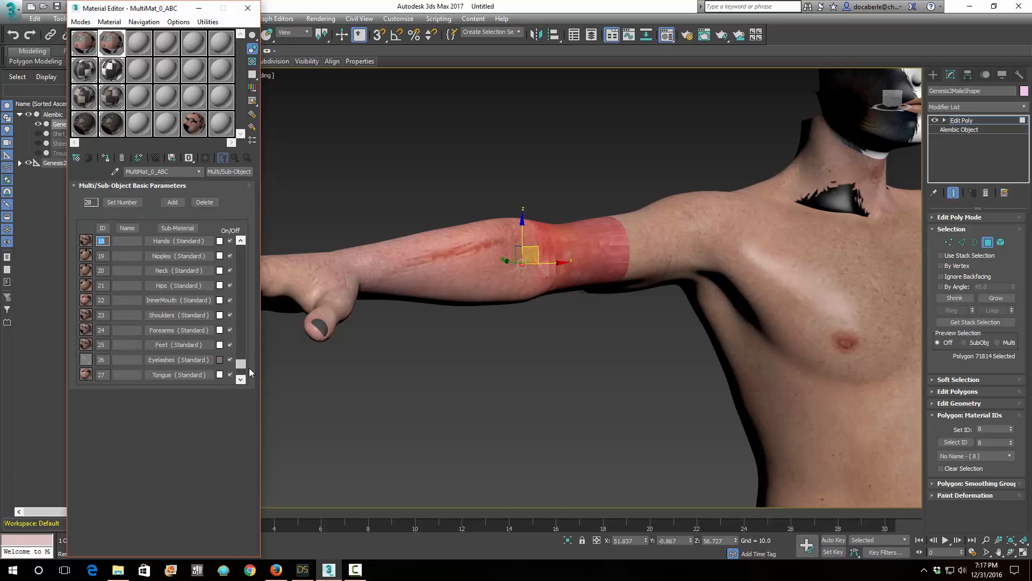
Store a copy of the Gums sub-material from ID 8 in another empty sample slot and return to MultiMat_0_ABC.
left_click_drag(240, 363, 241, 284)
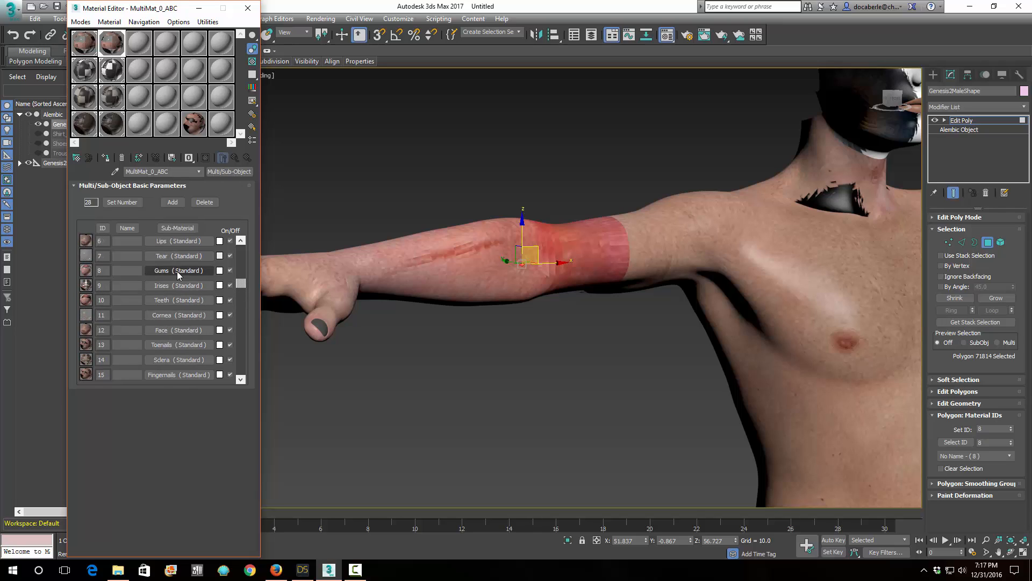
left_click_drag(173, 271, 231, 124)
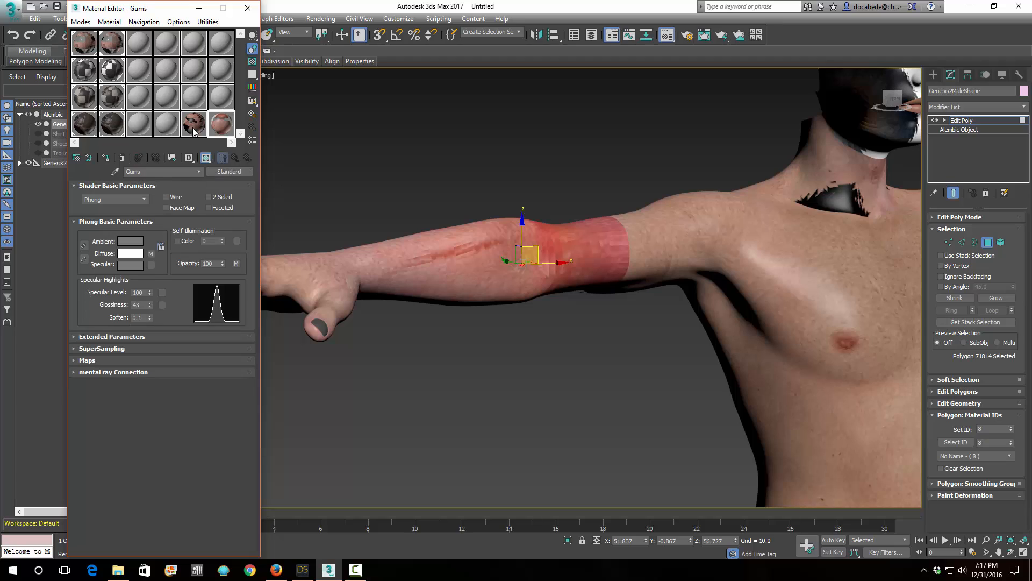
left_click(111, 44)
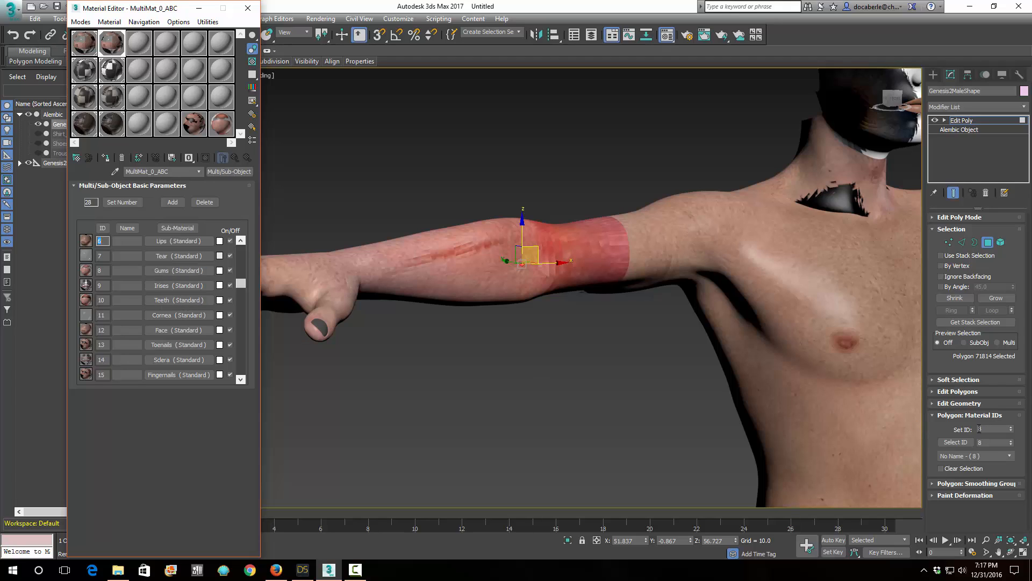
Copy the stored Forearms material into ID 8 and the stored Gums material into ID 24.
left_click_drag(199, 126, 179, 271)
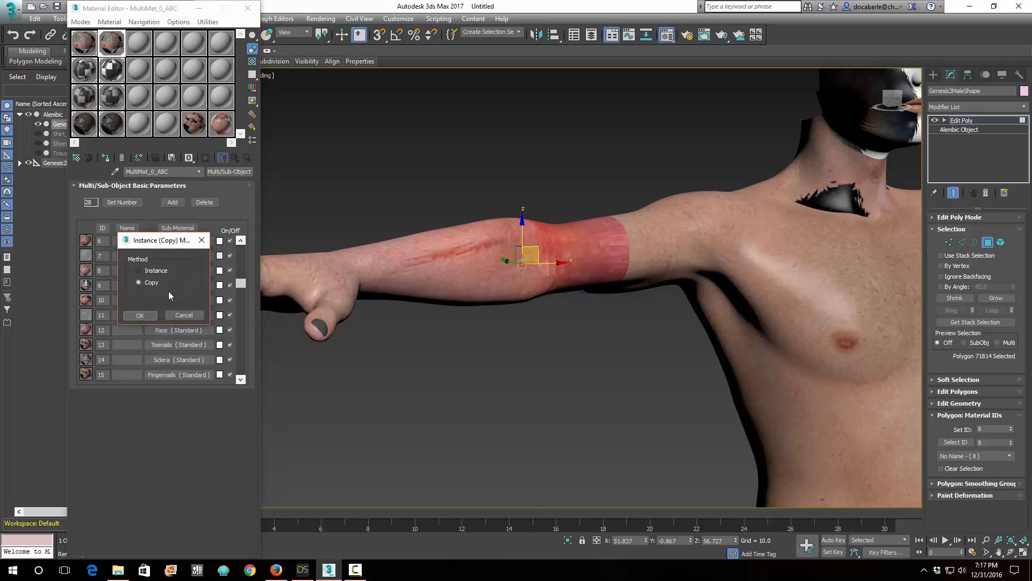
left_click(148, 315)
left_click_drag(242, 289, 242, 359)
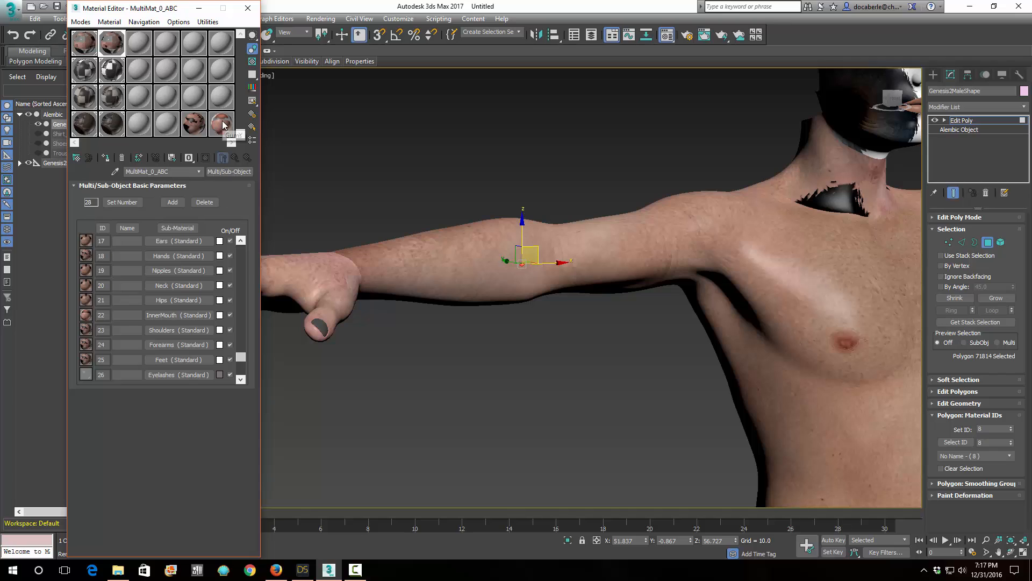
left_click_drag(172, 344, 172, 345)
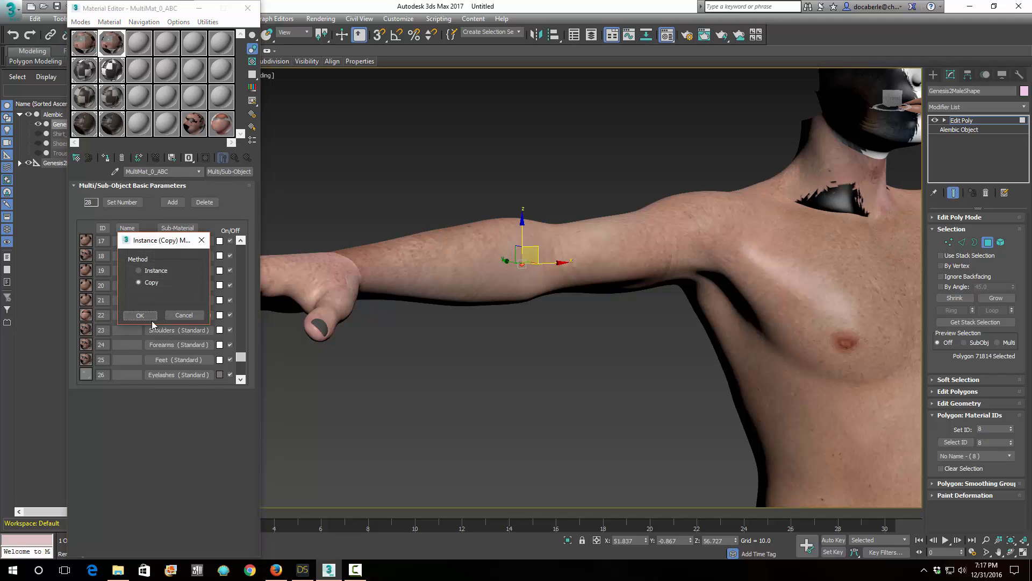
left_click(145, 317)
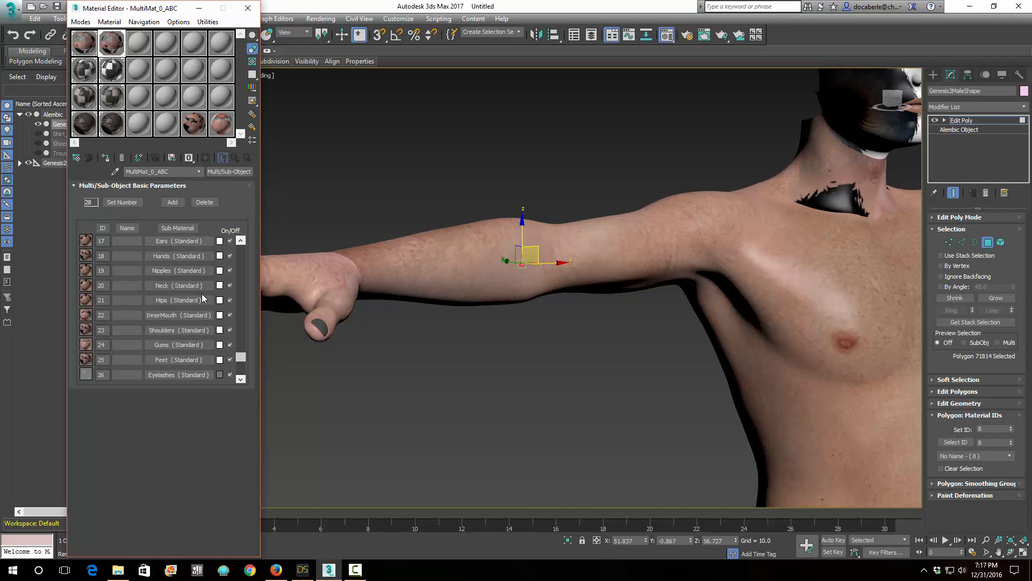
Clear the temporary Forearms and Gums materials from the sample slots and return to MultiMat_0_ABC.
left_click(222, 124)
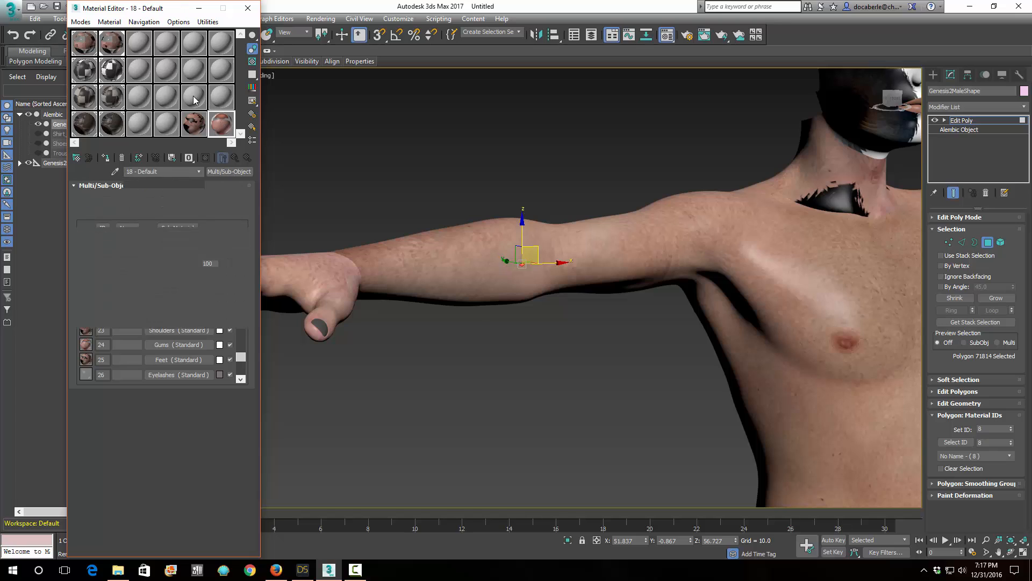
left_click(194, 124)
left_click(112, 45)
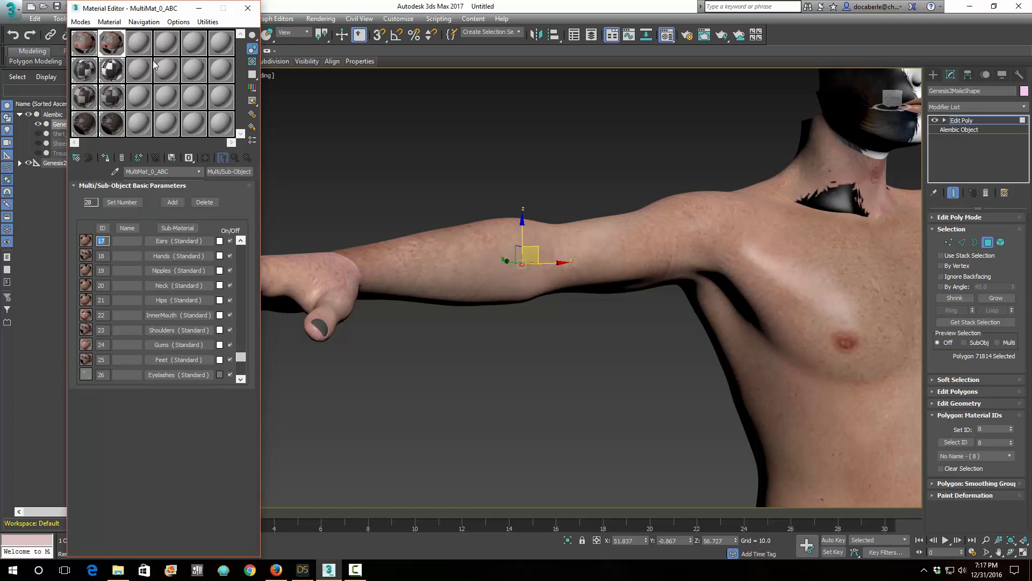
Select a polygon on the hand to read its material ID and locate the Hands sub-material in the list.
scroll(434, 289, "down", 3)
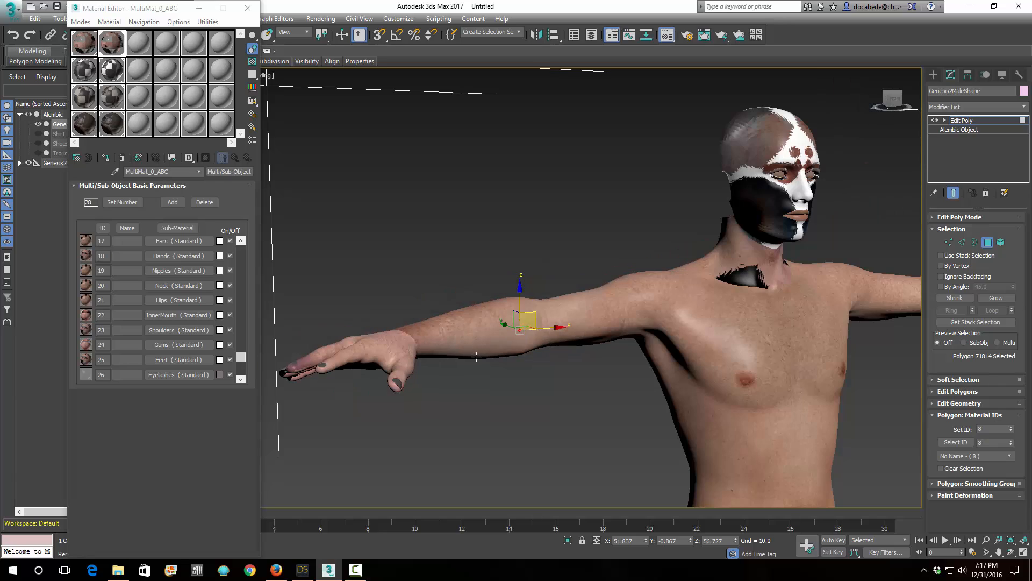
left_click(404, 358)
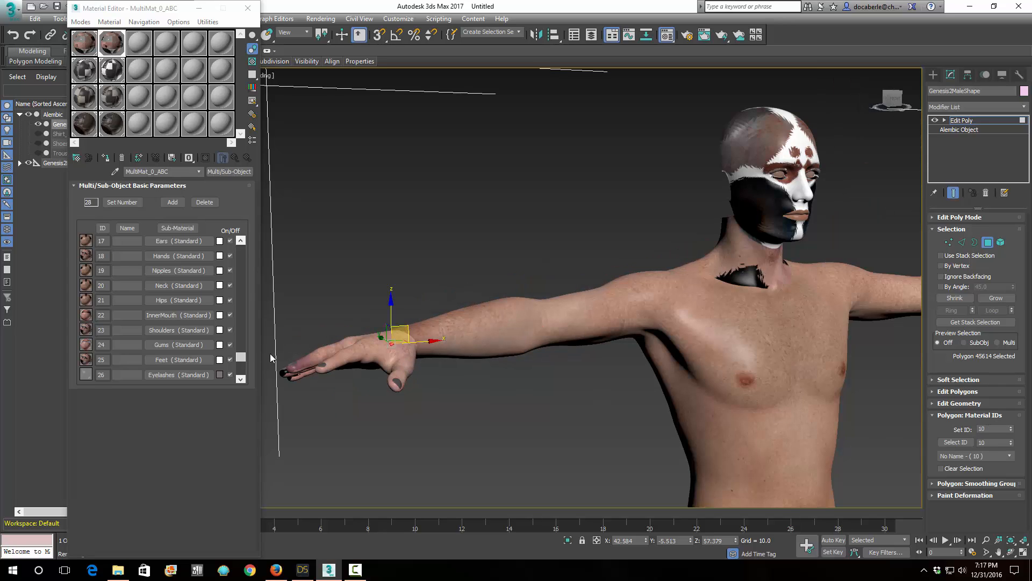
left_click_drag(241, 357, 237, 281)
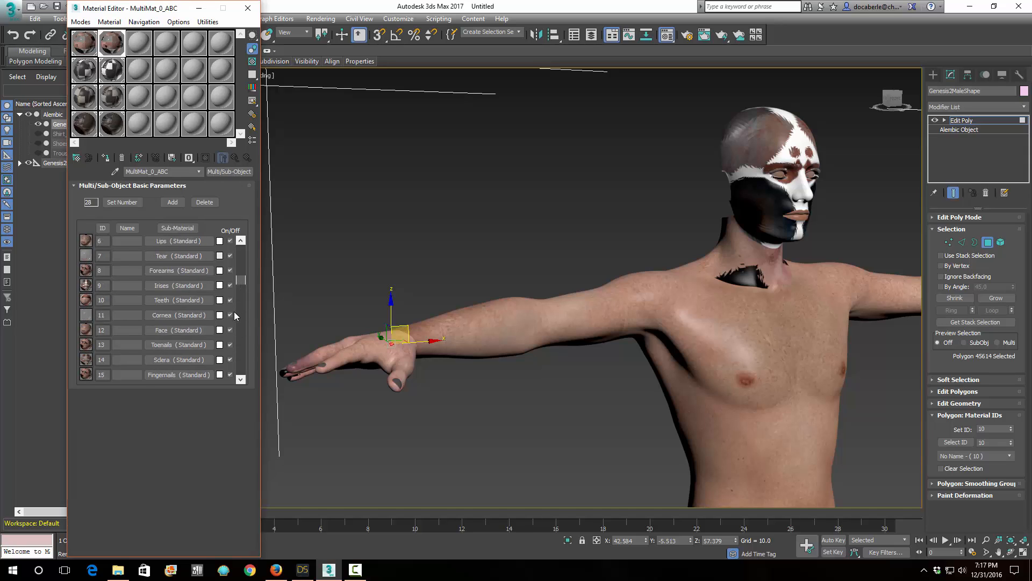
scroll(235, 318, "down", 3)
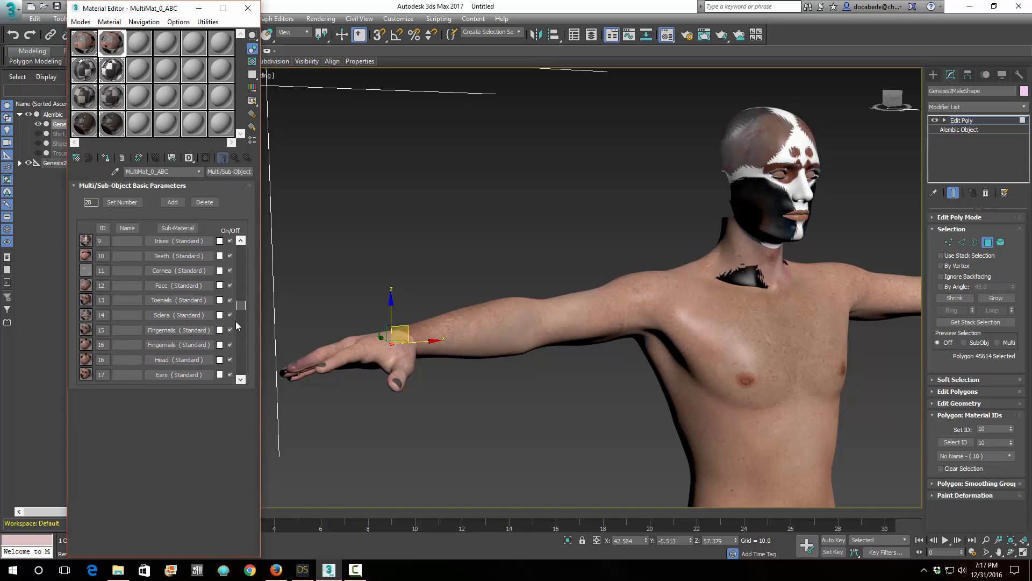
scroll(235, 344, "down", 10)
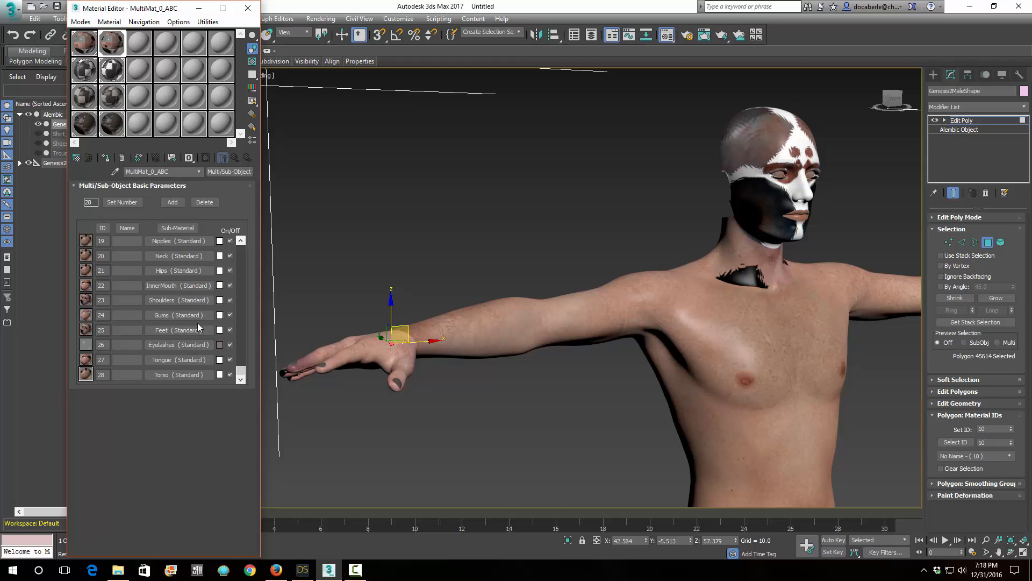
left_click_drag(241, 371, 244, 339)
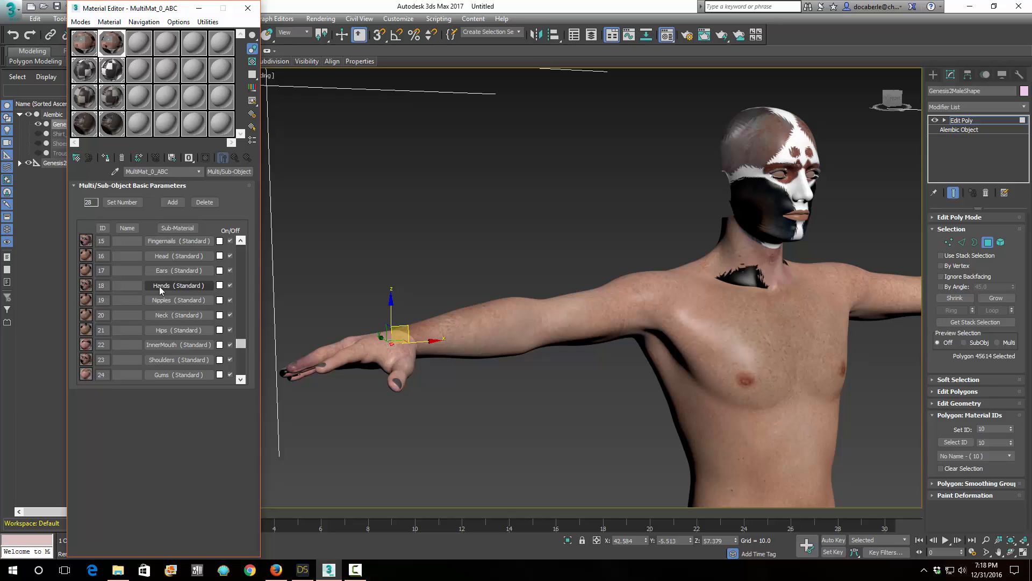
left_click(243, 239)
left_click(243, 238)
left_click(243, 239)
left_click(243, 238)
left_click(243, 238)
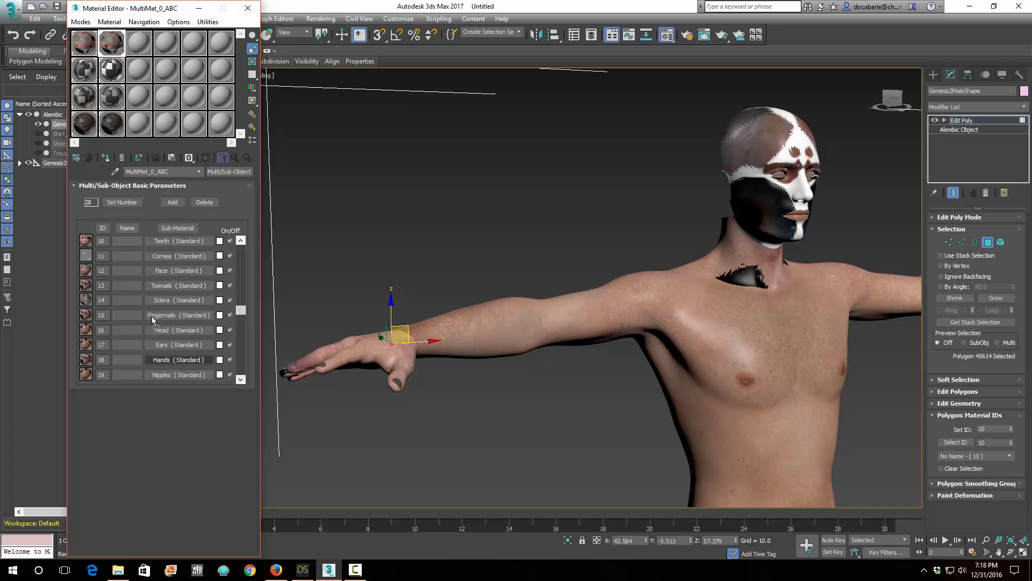
Try copying the Hands sub-material from ID 18 into ID 11, and undo the copy.
left_click_drag(156, 257, 156, 258)
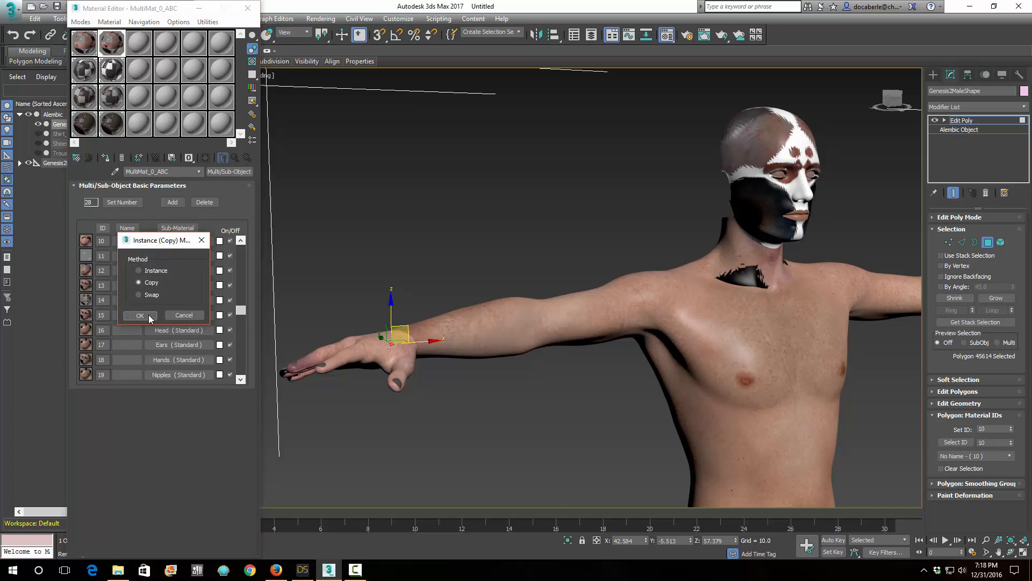
left_click(149, 319)
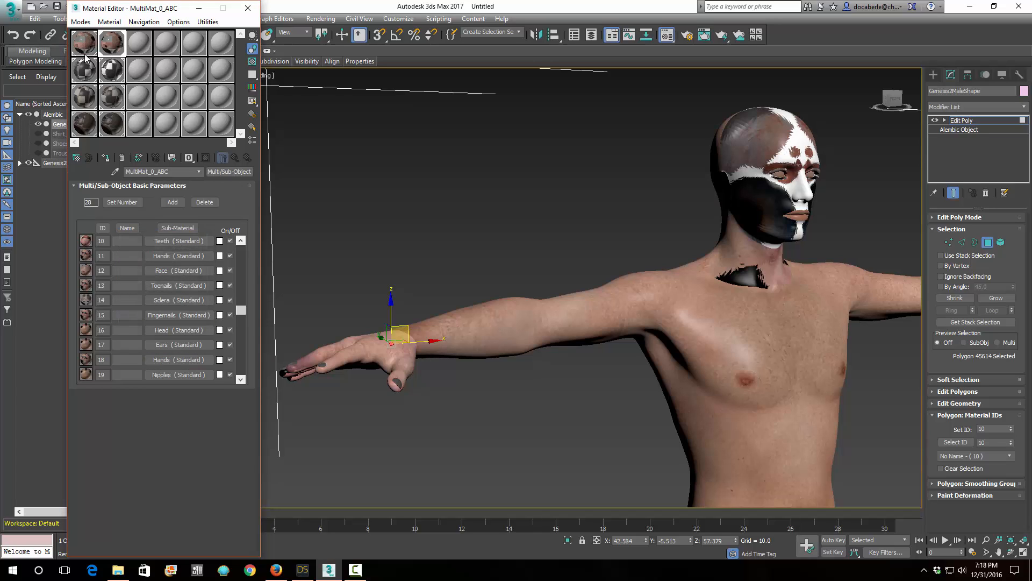
left_click(14, 35)
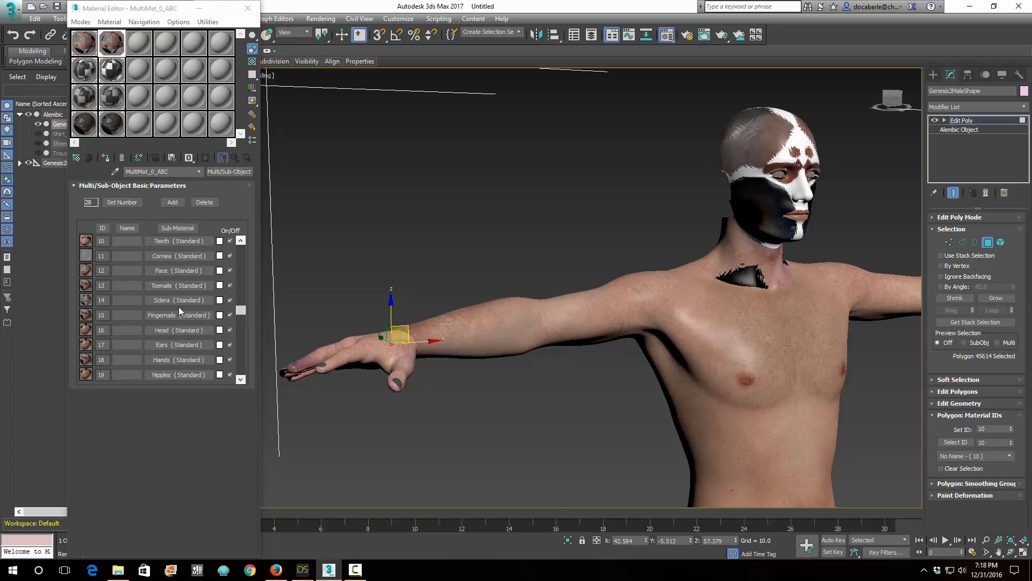
Swap the Hands sub-material at ID 18 with the Cornea sub-material at ID 11, and inspect the body and legs.
left_click_drag(169, 359, 158, 256)
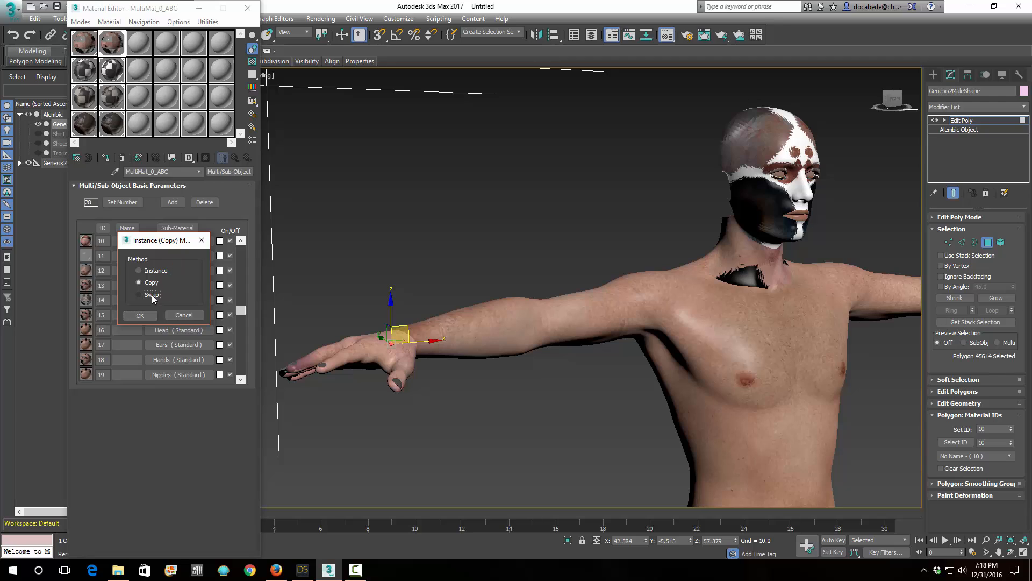
left_click(150, 317)
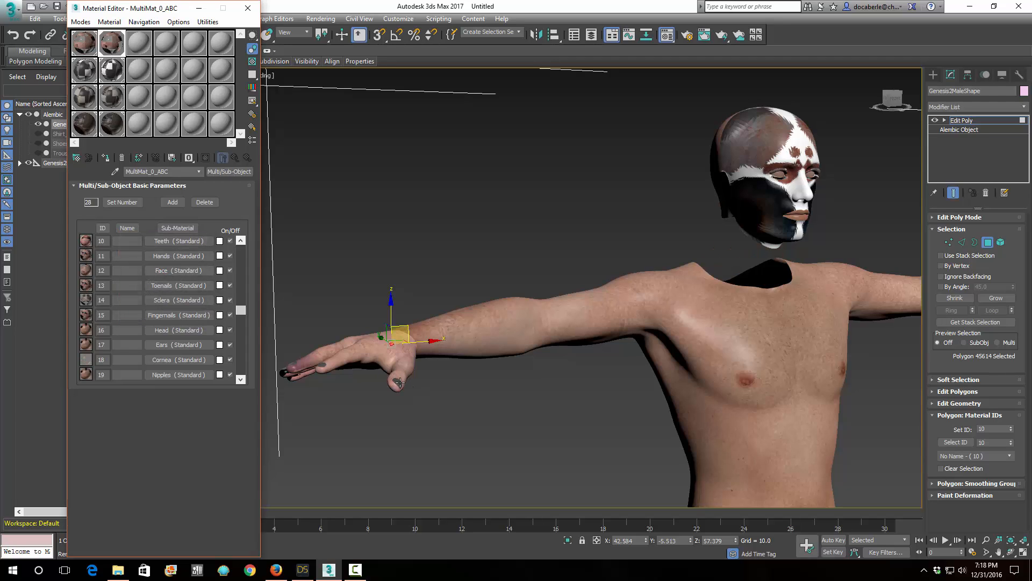
middle_click_drag(704, 503, 650, 422)
scroll(662, 422, "down", 5)
scroll(645, 431, "up", 3)
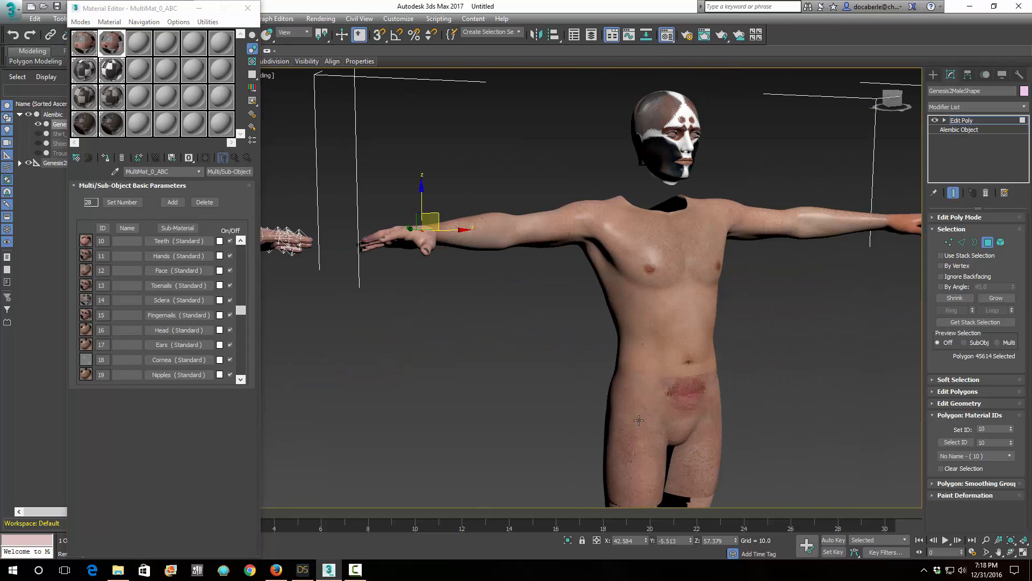
middle_click_drag(634, 432, 653, 375)
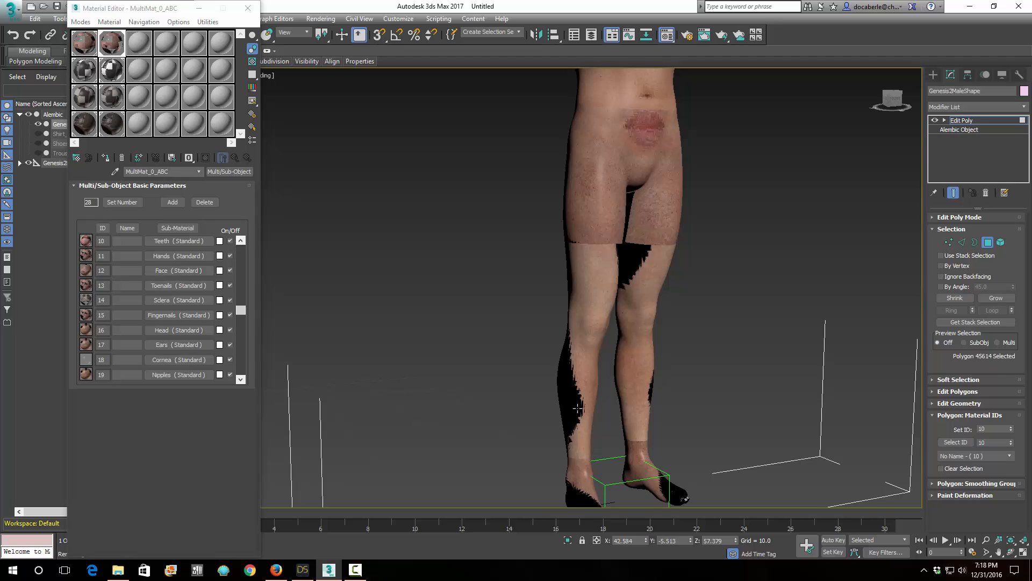
Select a polygon at the neck to read its material ID.
scroll(621, 401, "up", 2)
mouse_move(672, 250)
middle_mouse_down()
mouse_move(658, 375)
mouse_move(648, 356)
mouse_move(657, 290)
middle_mouse_up()
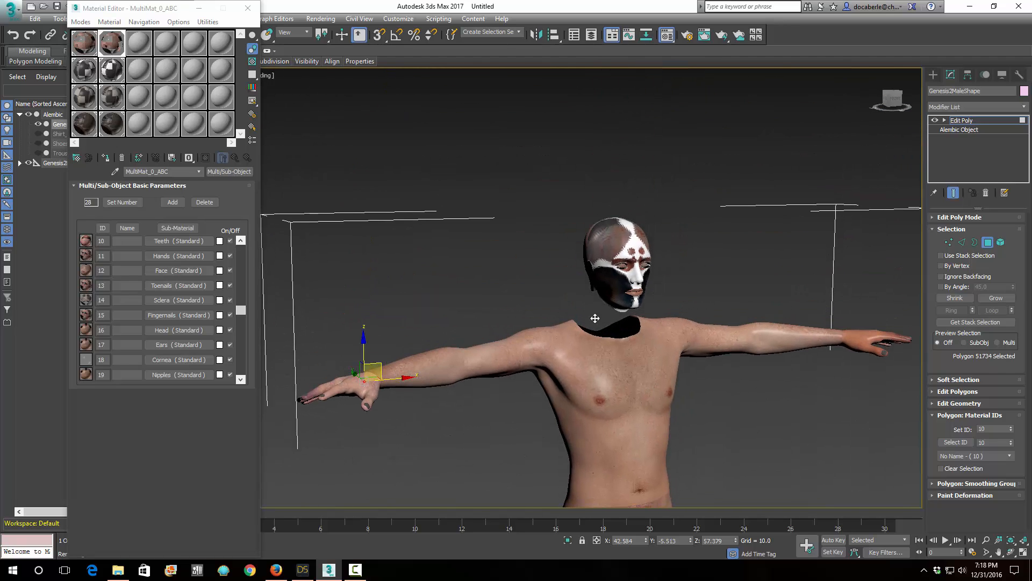
left_click(629, 319)
mouse_move(617, 323)
middle_mouse_down("alt")
mouse_move(666, 328)
mouse_move(608, 314)
middle_mouse_up("alt")
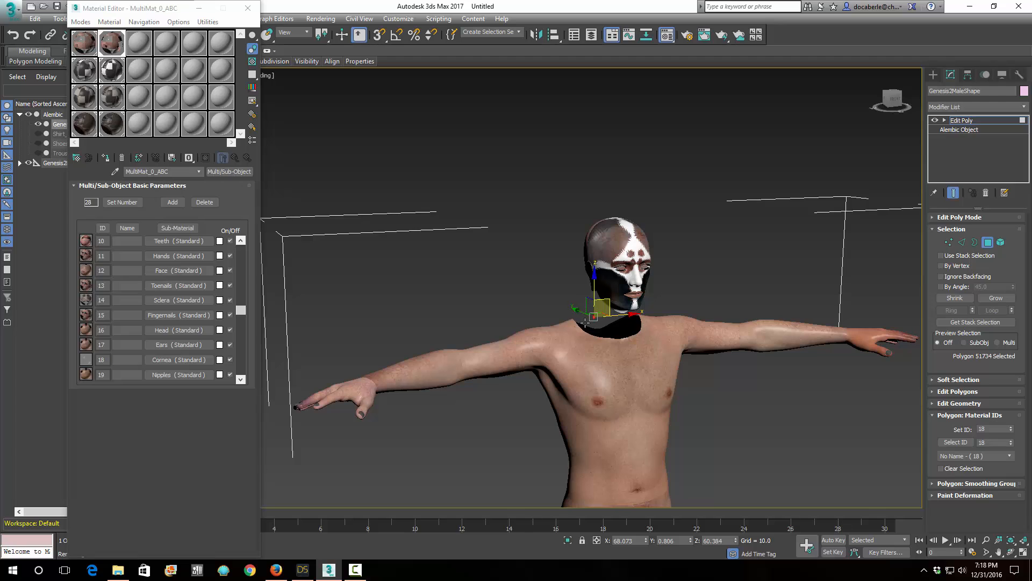
scroll(588, 323, "up", 5)
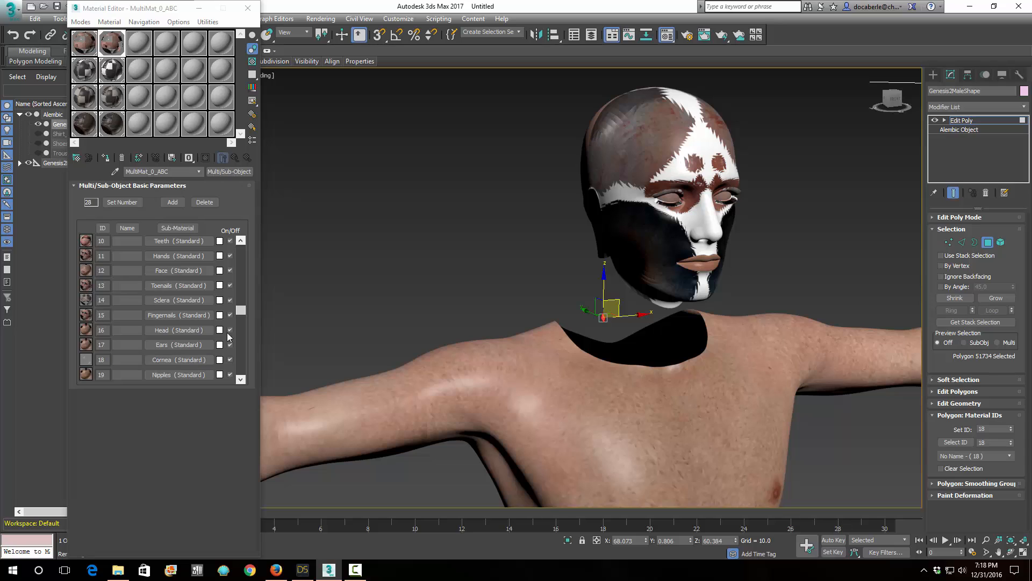
Swap the Neck sub-material at ID 20 with the Cornea sub-material at ID 18.
mouse_move(243, 309)
left_mouse_down()
mouse_move(240, 350)
mouse_move(247, 317)
left_mouse_up()
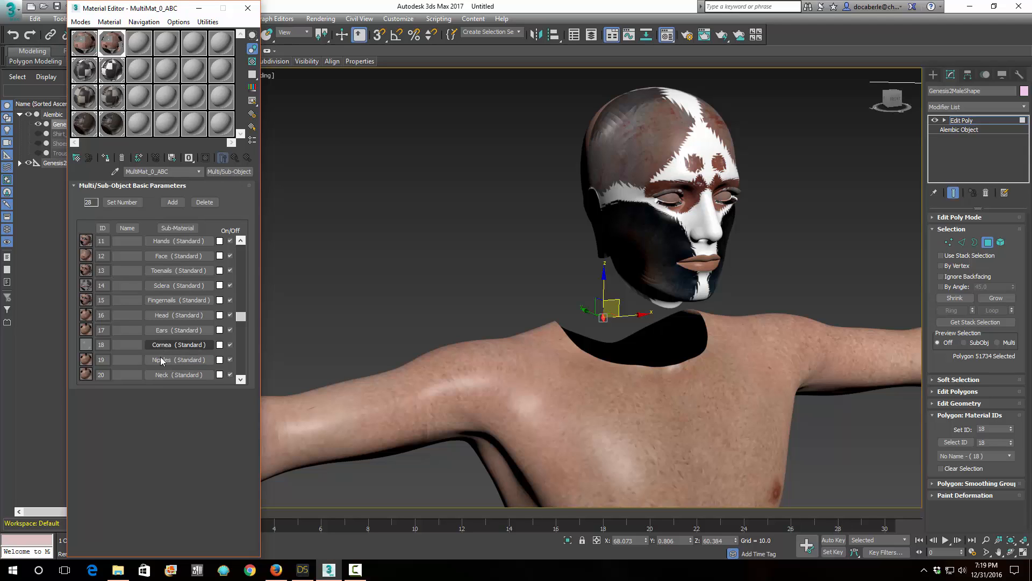
left_click_drag(162, 373, 161, 345)
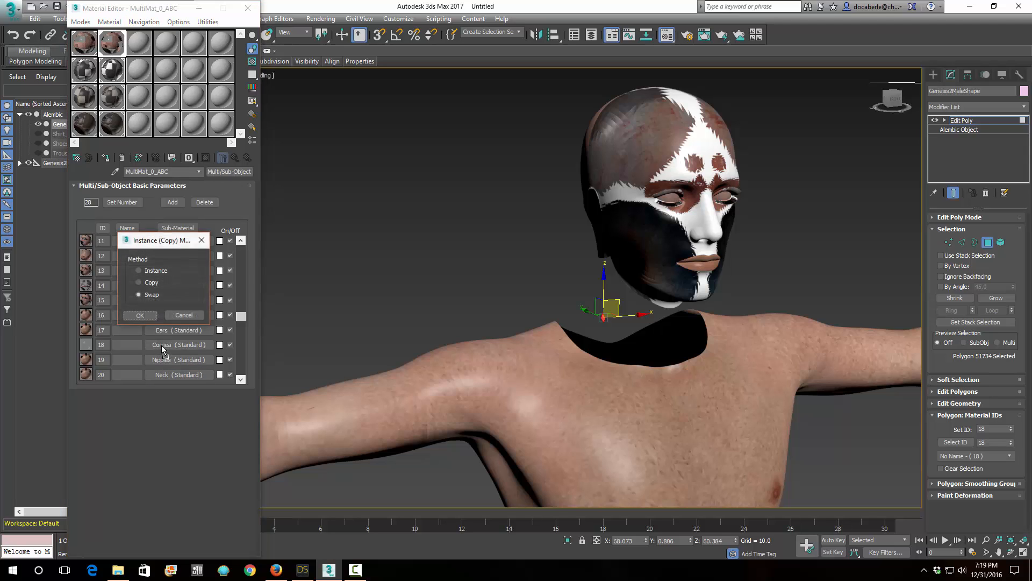
left_click(140, 315)
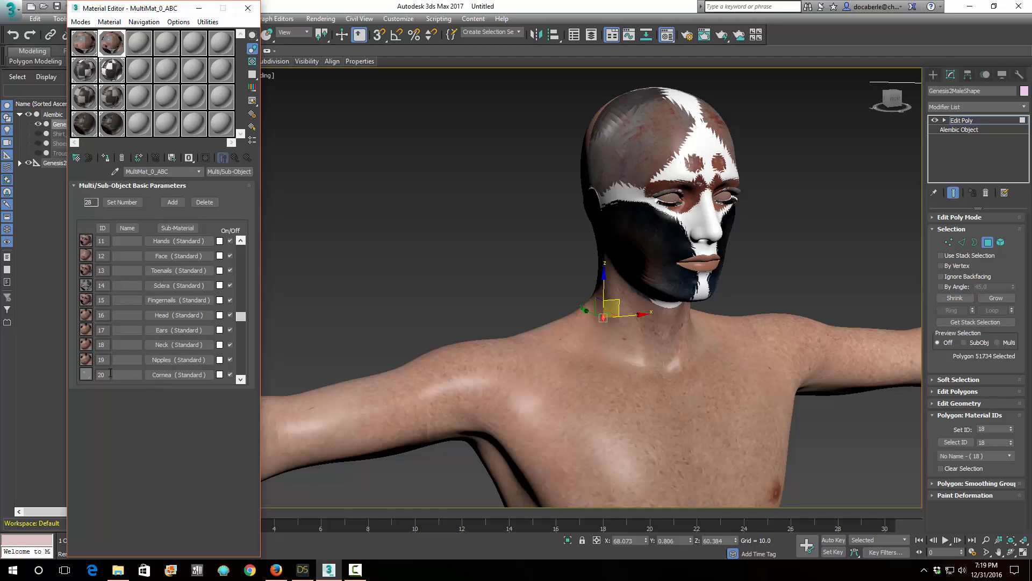
View the head from the front and select a polygon on the ear to read its material ID.
key("ctrl+r")
left_click_drag(585, 286, 558, 288)
right_click(558, 288)
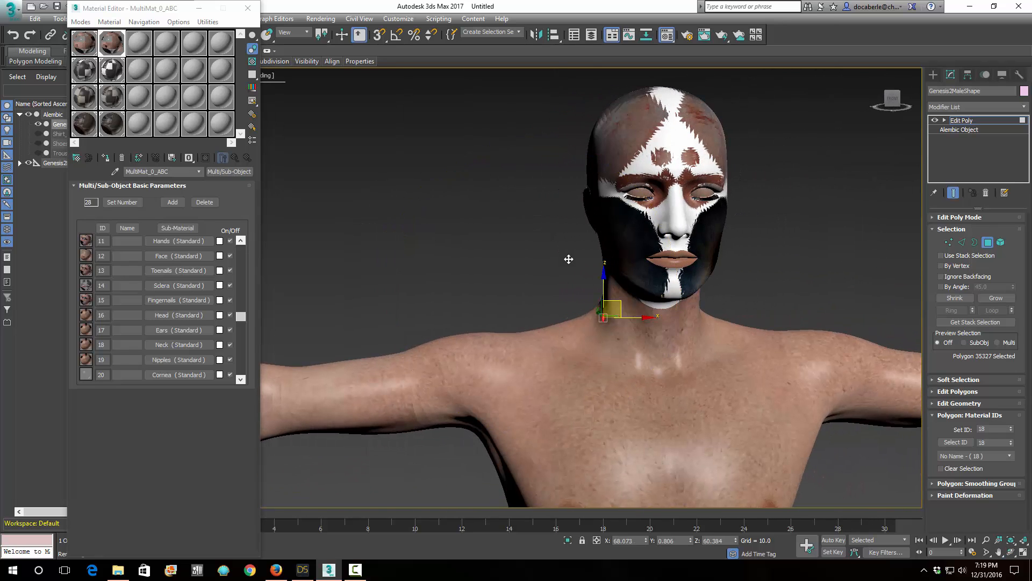
left_click(588, 207)
left_click(579, 226)
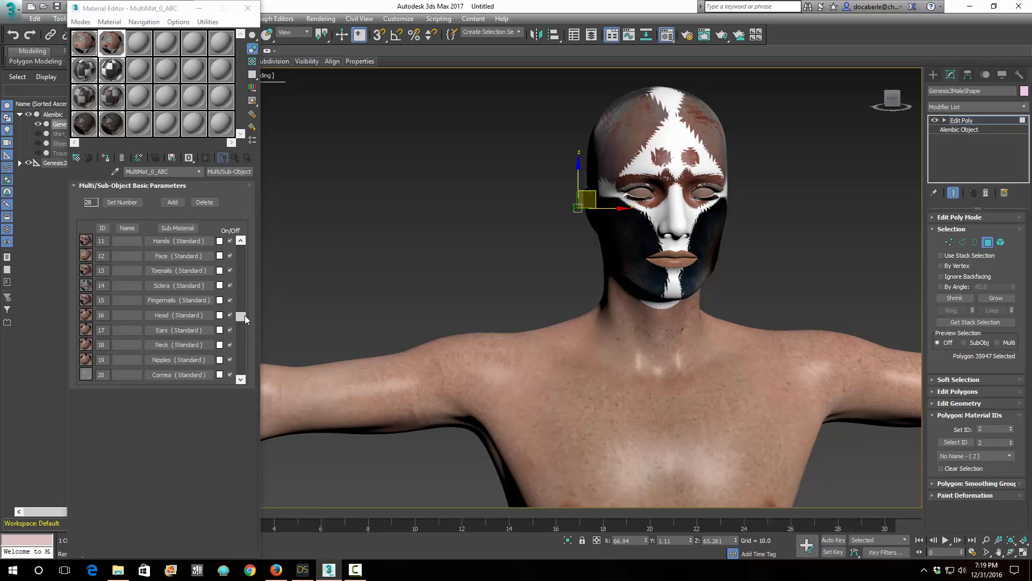
Copy the Ears sub-material from ID 17 into an empty sample slot and return to MultiMat_0_ABC.
left_click(165, 331)
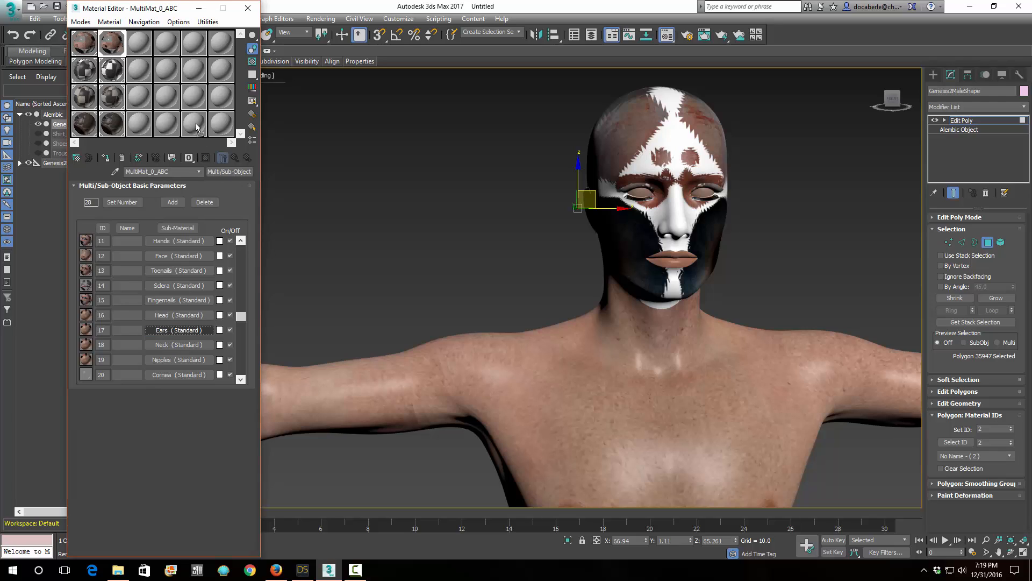
left_click_drag(197, 128, 146, 295)
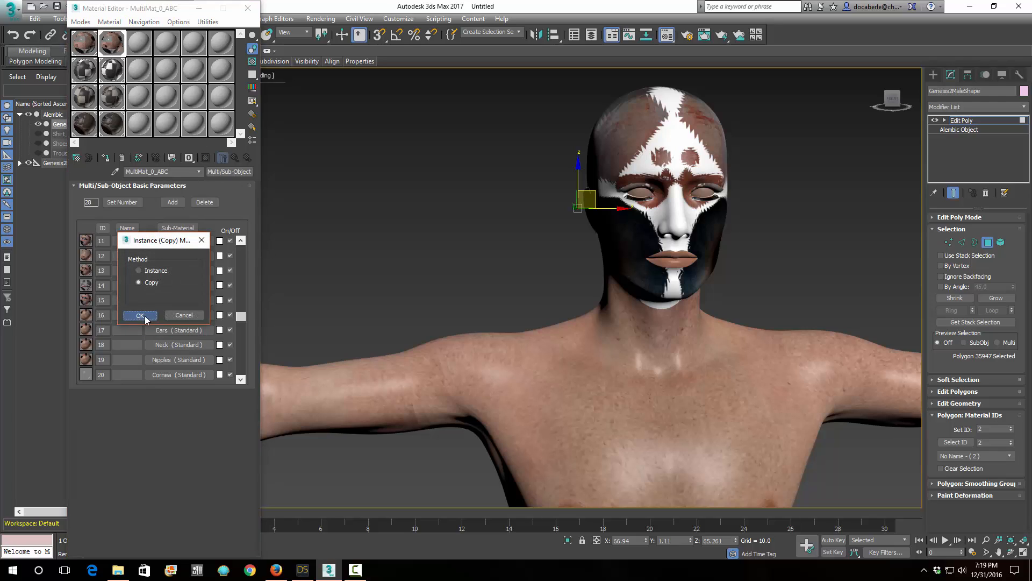
left_click(139, 315)
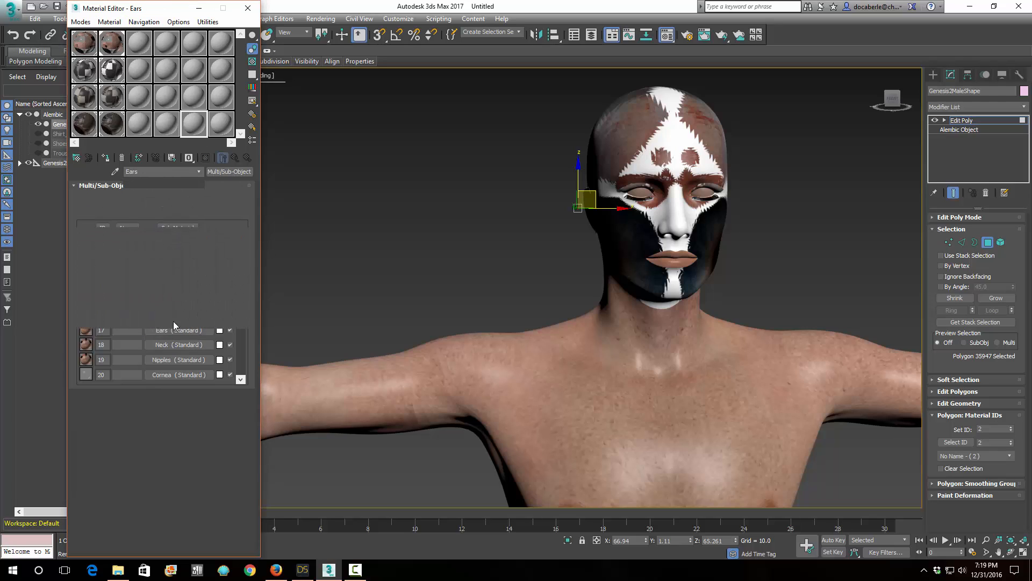
left_click(111, 43)
Copy the EyeReflection sub-material from ID 2 into another empty sample slot and return to MultiMat_0_ABC.
left_click_drag(241, 320, 249, 240)
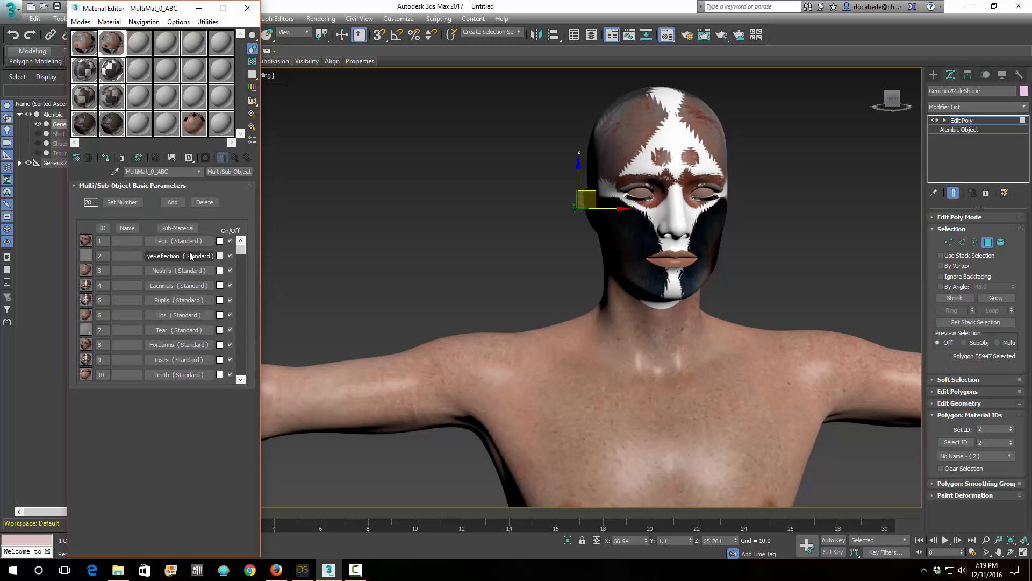
left_click_drag(189, 252, 221, 126)
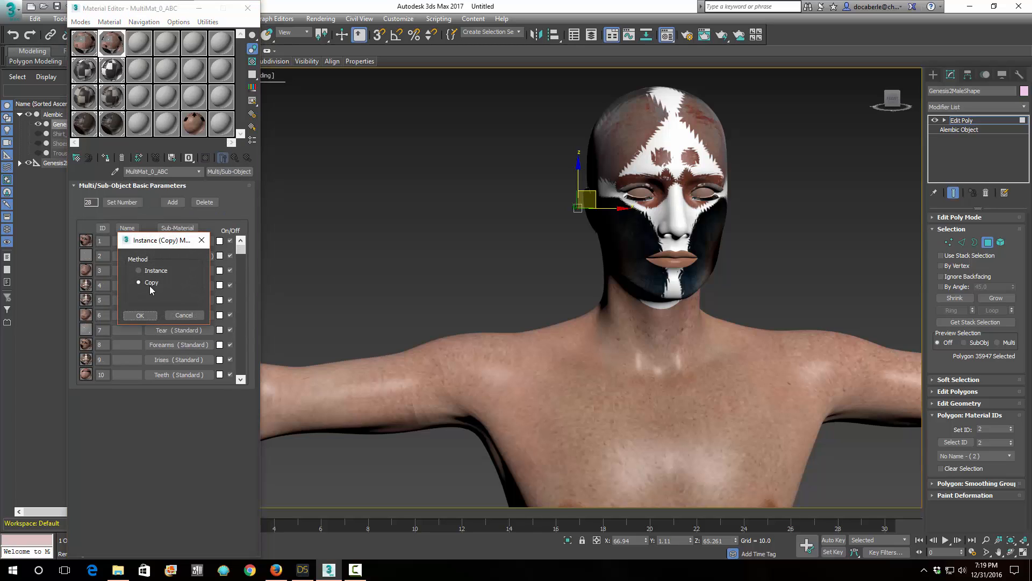
left_click(141, 314)
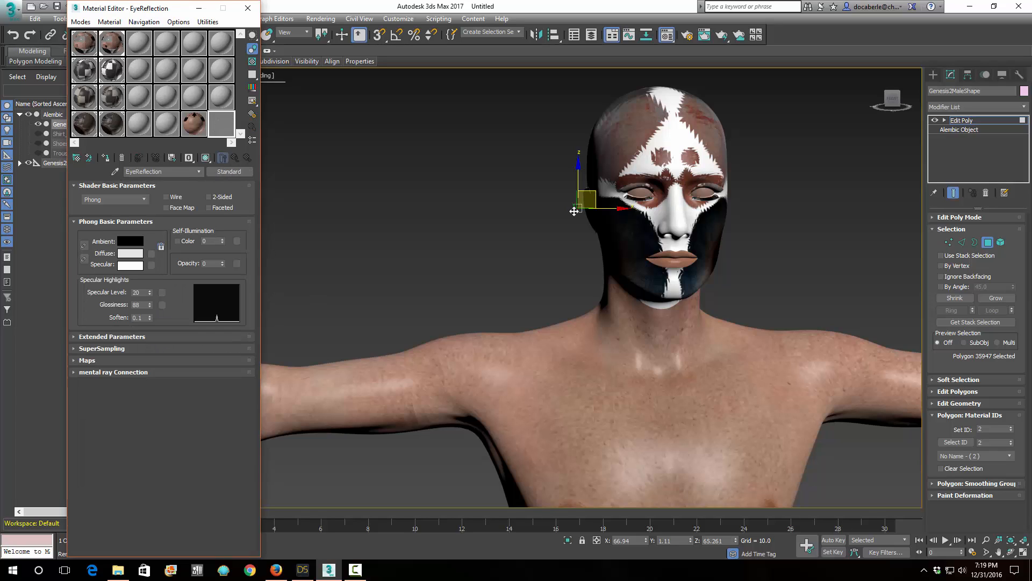
left_click(121, 50)
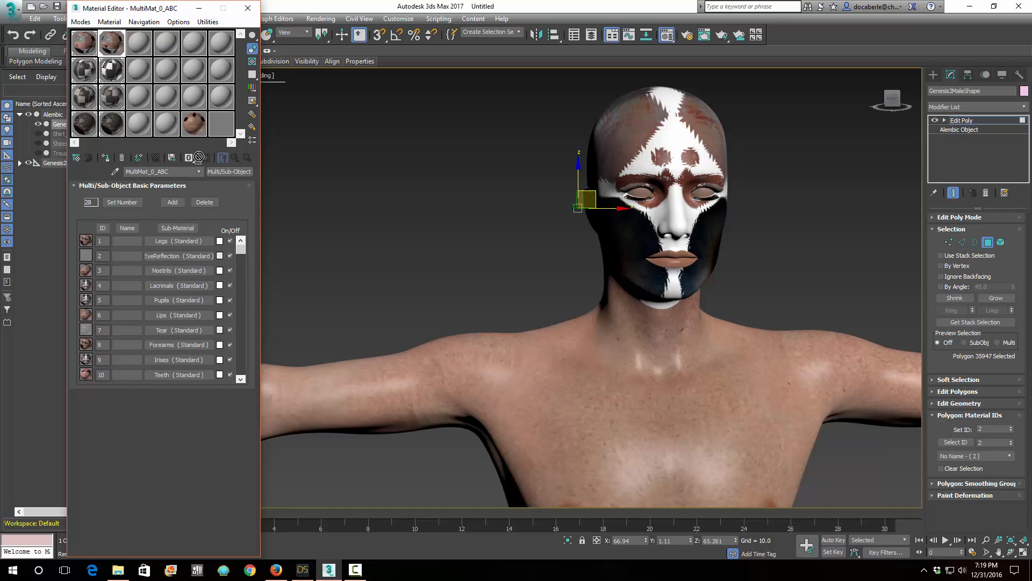
Copy the sampled Ears material into ID 2 and the sampled EyeReflection material into ID 17.
left_click_drag(170, 255, 170, 255)
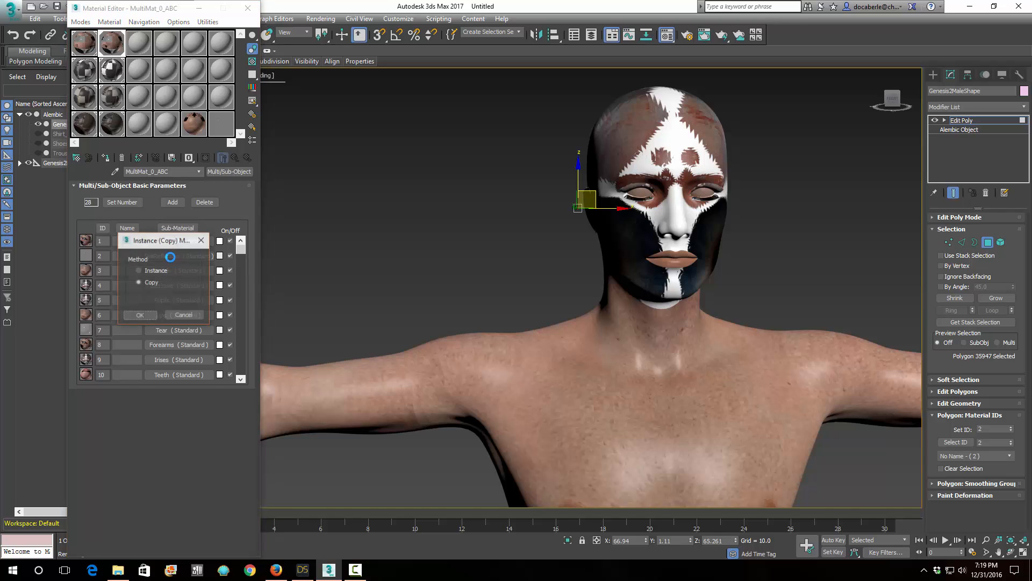
left_click(143, 315)
scroll(234, 334, "down", 6)
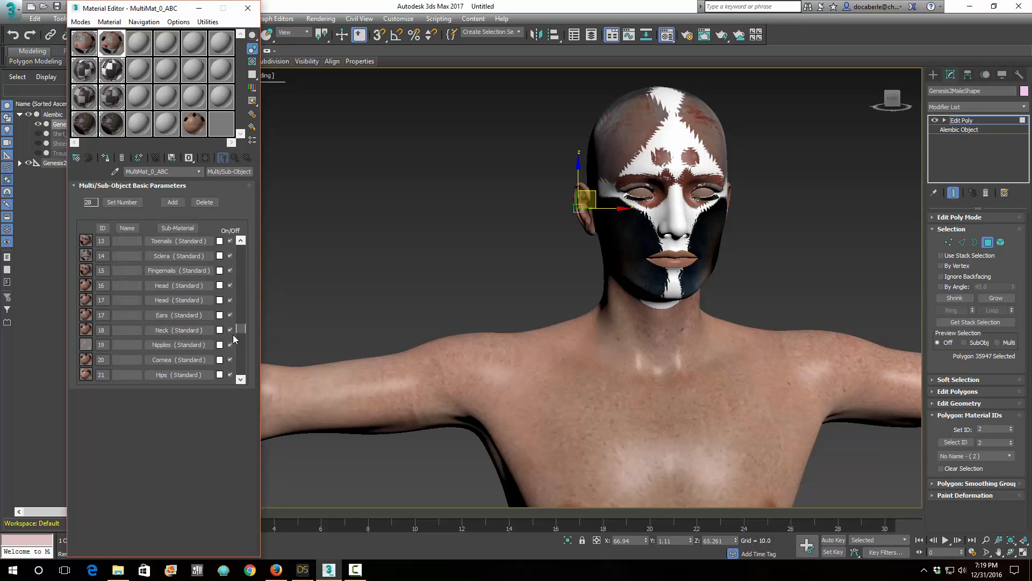
left_click_drag(235, 362, 235, 335)
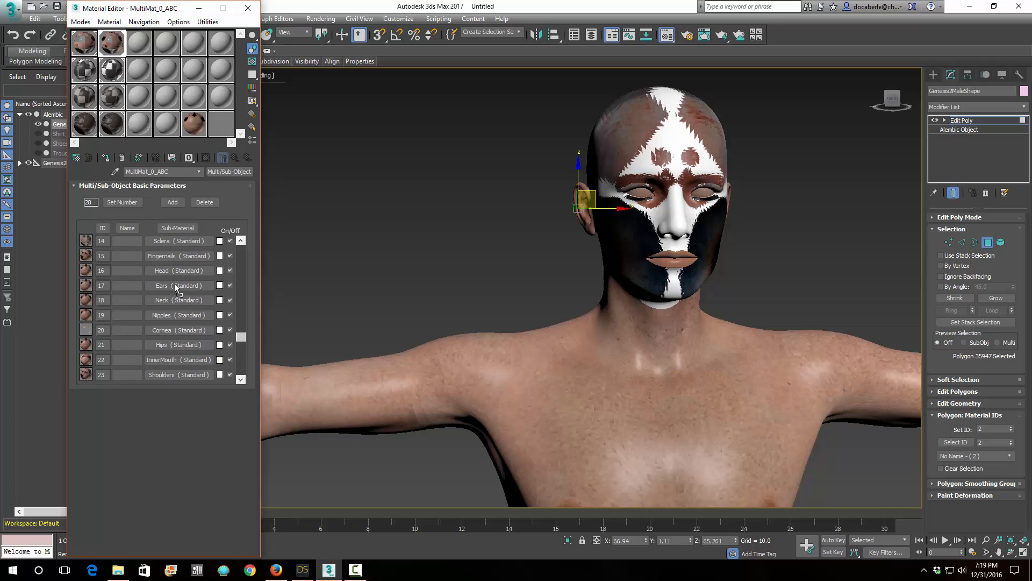
left_click_drag(177, 288, 177, 286)
left_click(140, 315)
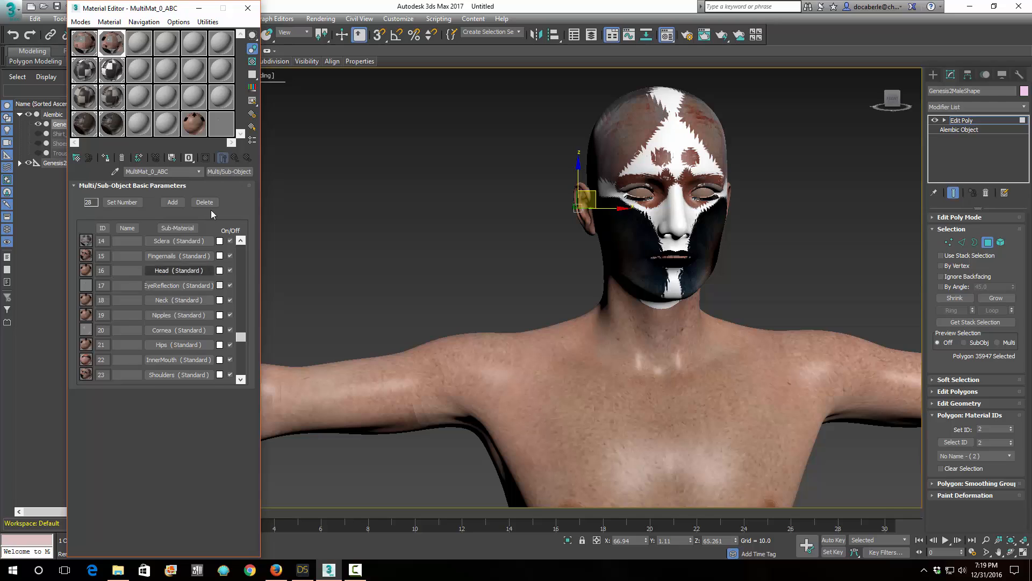
Read the material ID of a lip polygon, clear the temporary Ears and EyeReflection sample slots, and return to MultiMat_0_ABC.
scroll(677, 259, "up", 3)
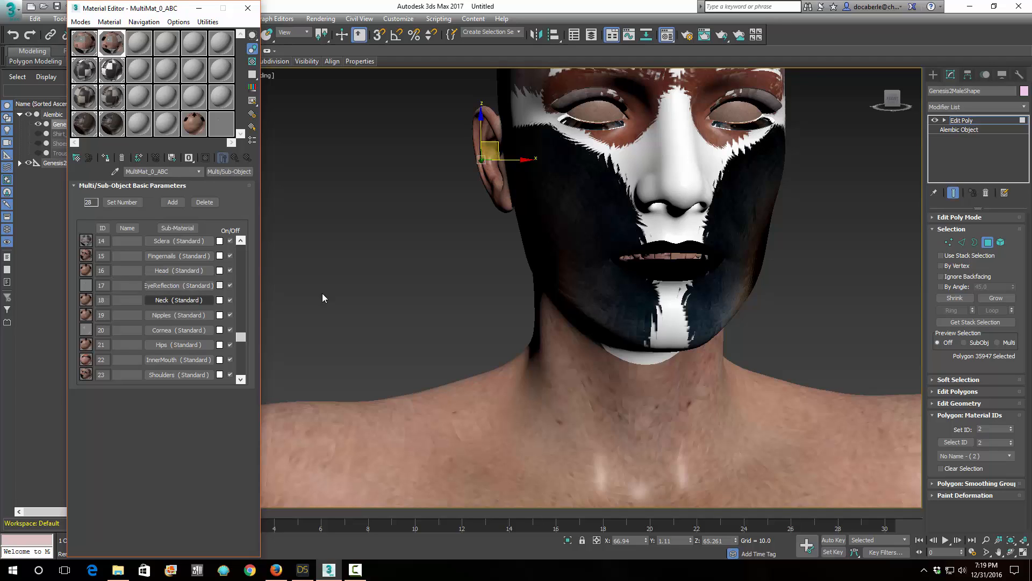
left_click(678, 269)
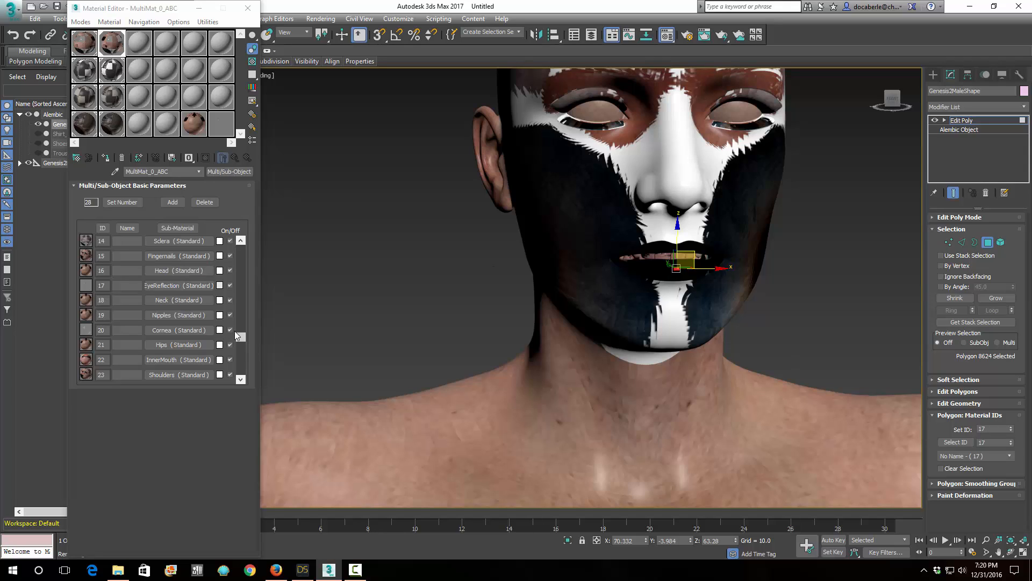
left_click(200, 102)
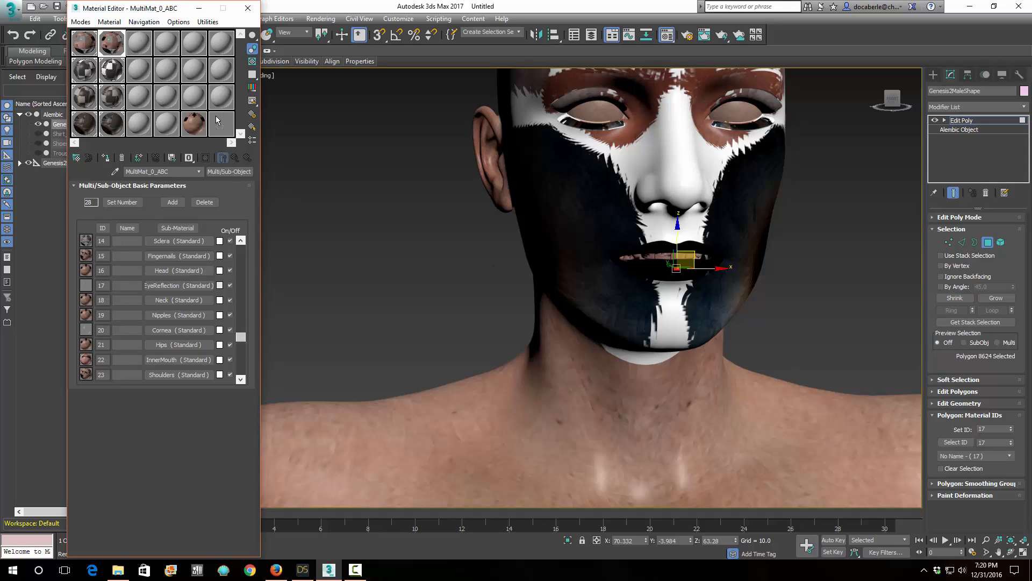
left_click_drag(200, 102, 194, 126)
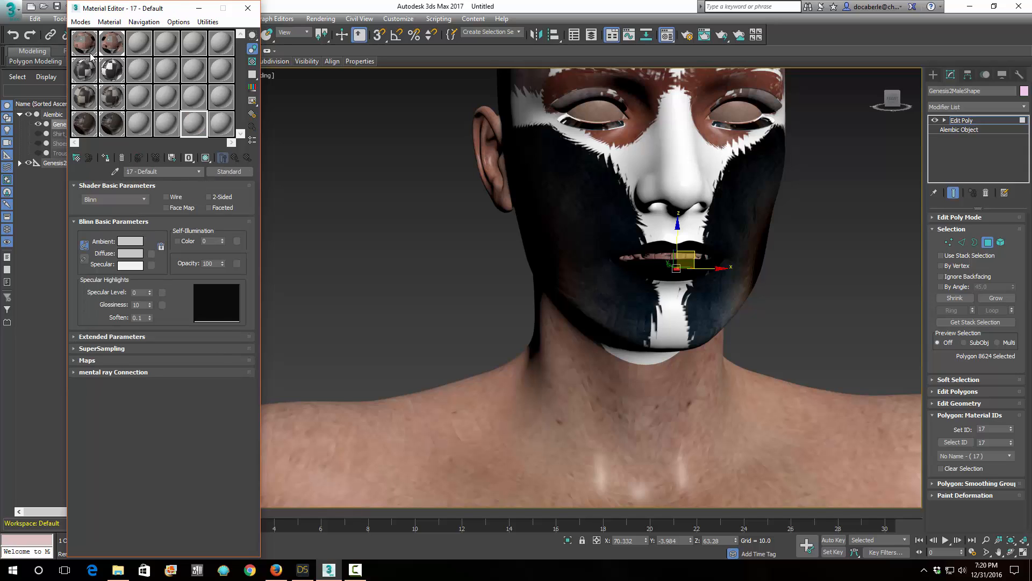
left_click(114, 47)
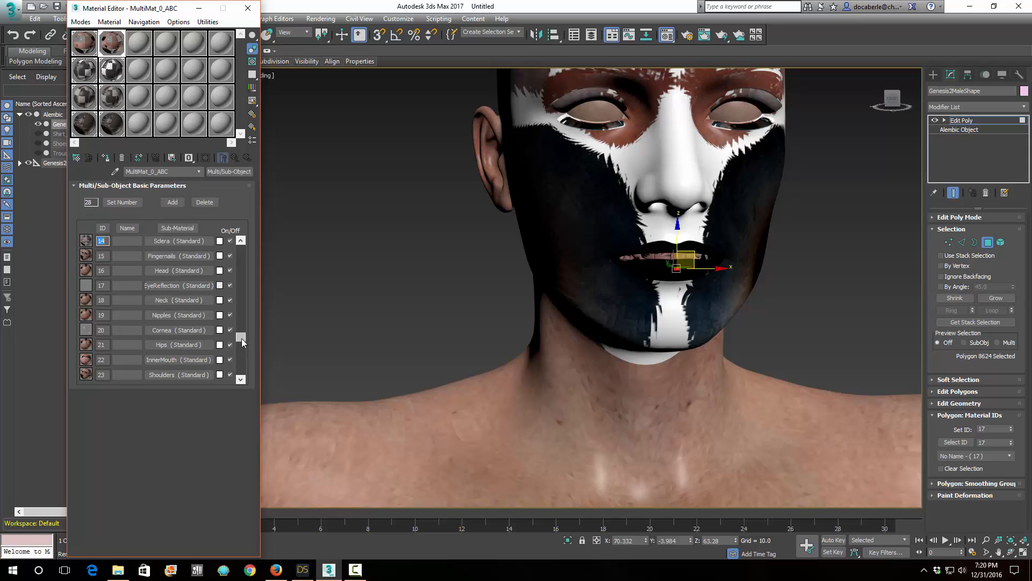
Check the sub-material list, examine the face and mouth from several angles, and select a mouth polygon to read its material ID.
left_click_drag(241, 339, 244, 284)
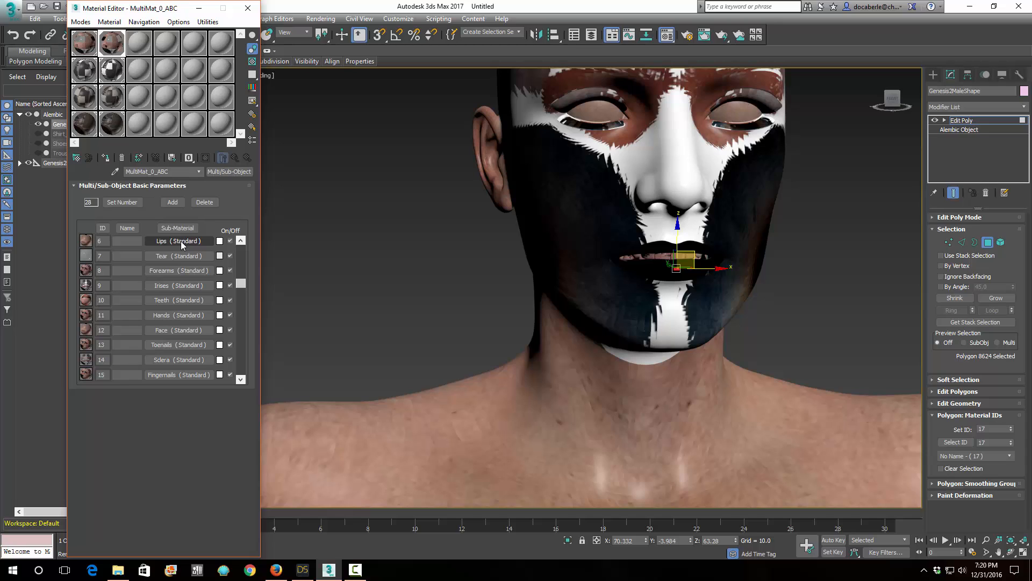
middle_click_drag(539, 249, 490, 310)
scroll(491, 311, "down", 2)
middle_click_drag(534, 248, 530, 265)
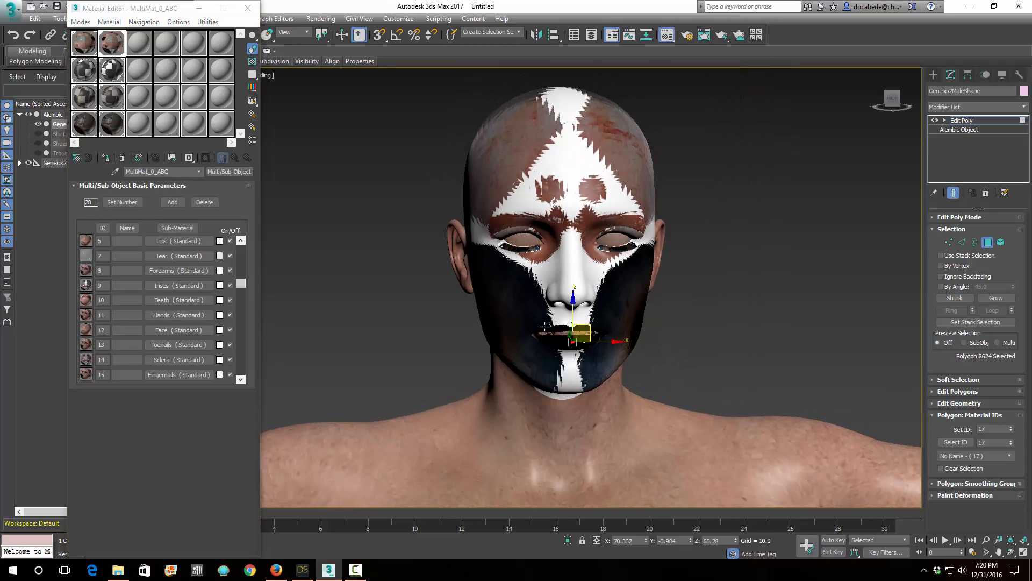
middle_click_drag(572, 309, 613, 306, "alt")
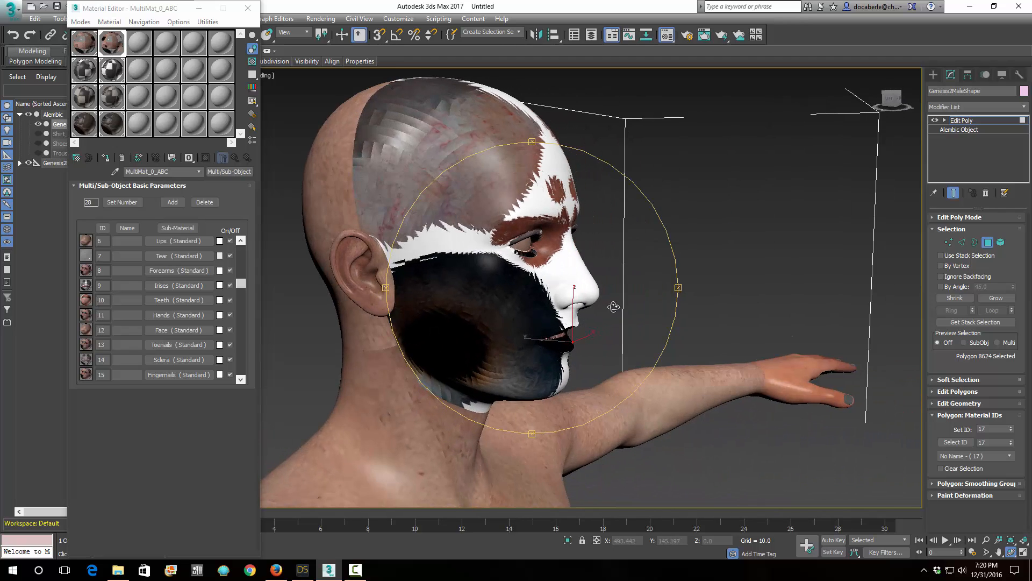
scroll(616, 301, "down", 2)
scroll(645, 273, "up", 2)
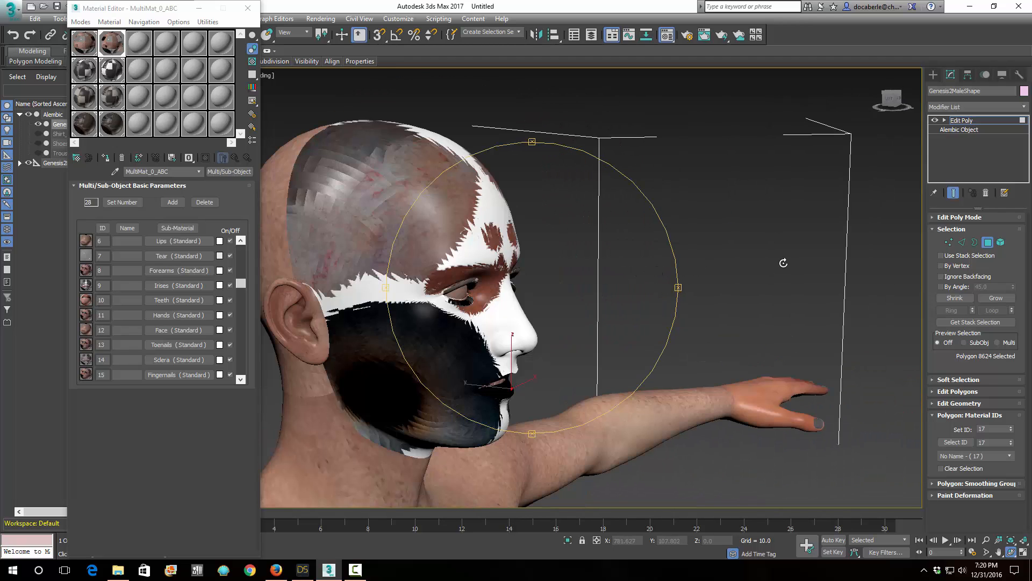
scroll(580, 329, "up", 2)
scroll(580, 329, "up", 1)
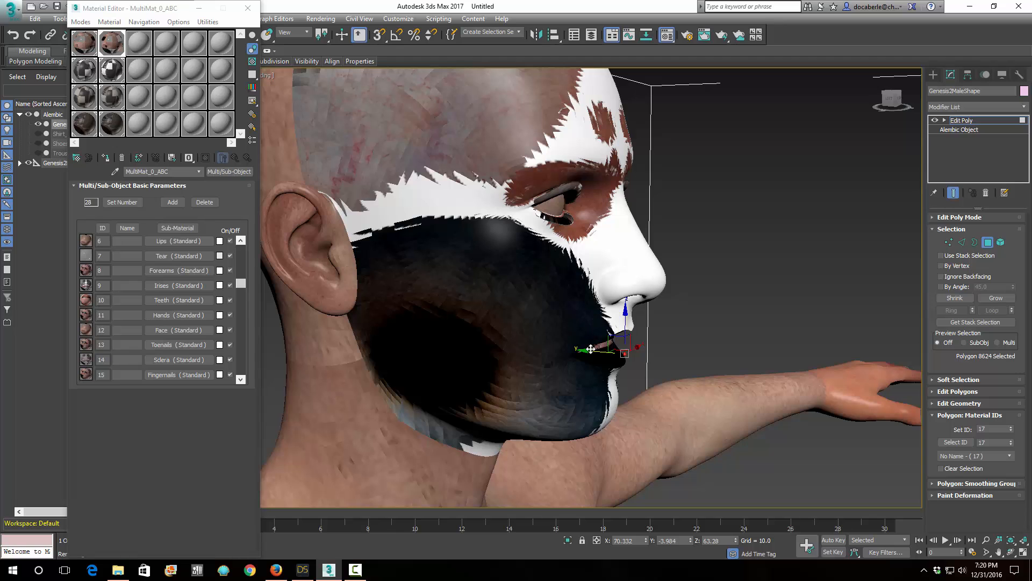
middle_click_drag(598, 359, 538, 355, "alt")
scroll(638, 361, "up", 1)
scroll(639, 359, "up", 2)
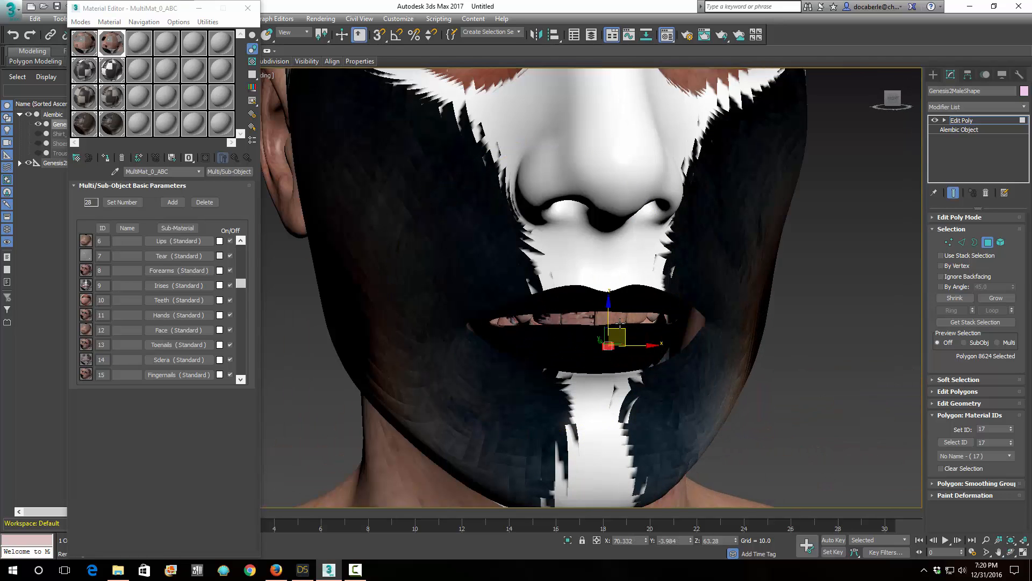
left_click(669, 321)
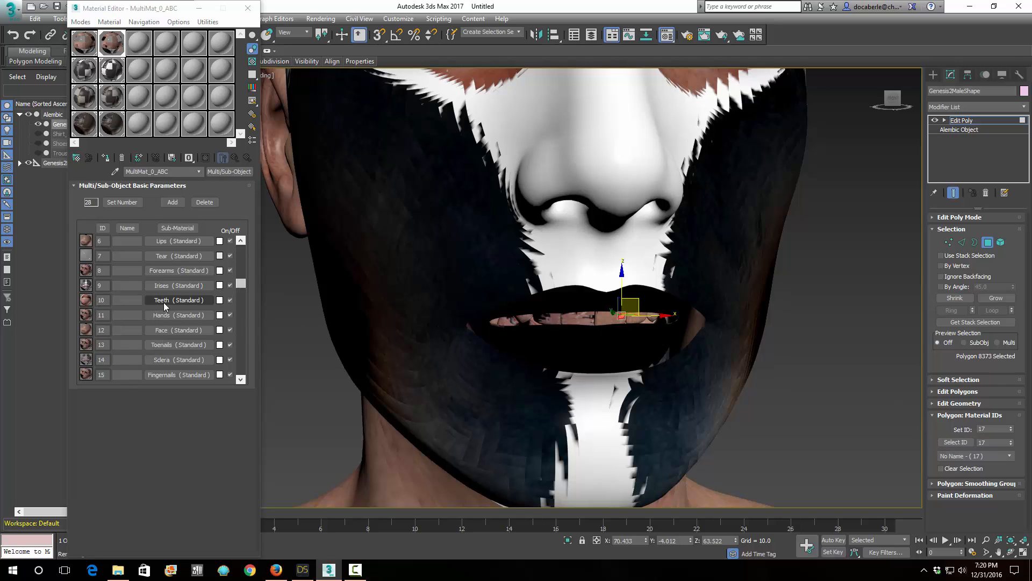
Swap the Teeth sub-material at ID 10 with the EyeReflection sub-material at ID 17, and inspect the face.
left_click_drag(241, 283, 238, 305)
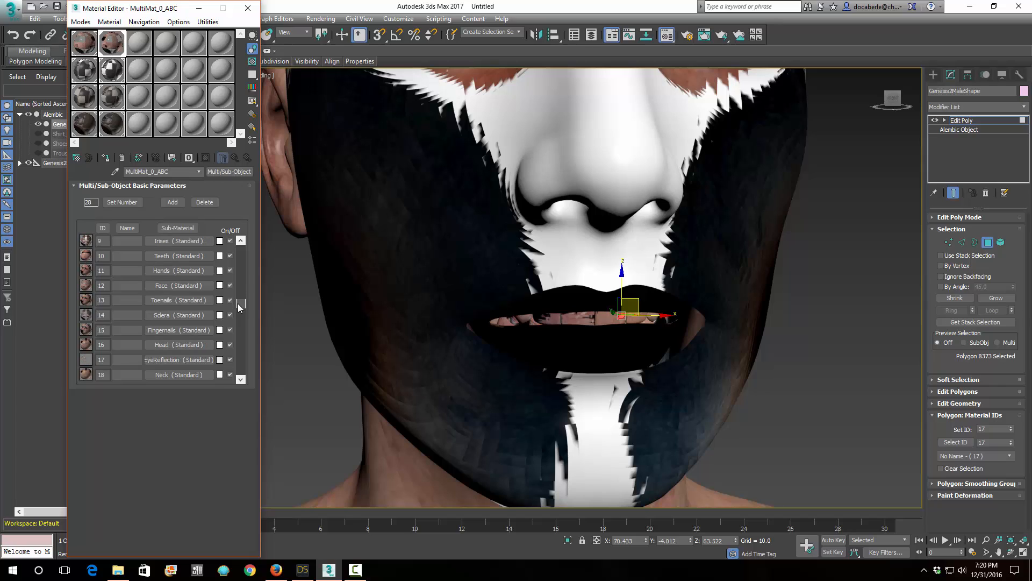
left_click_drag(181, 257, 175, 364)
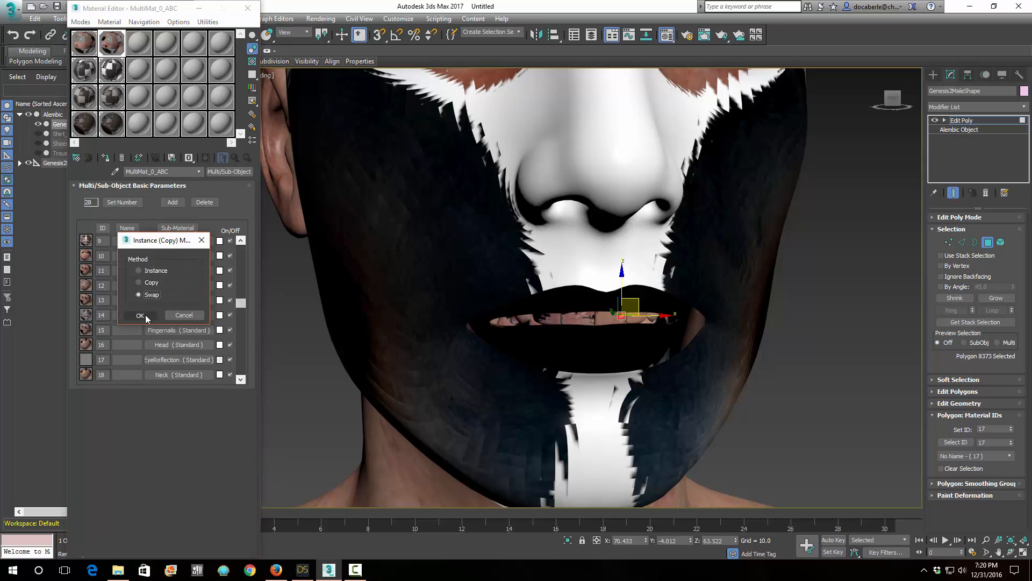
left_click(141, 315)
scroll(755, 254, "down", 4)
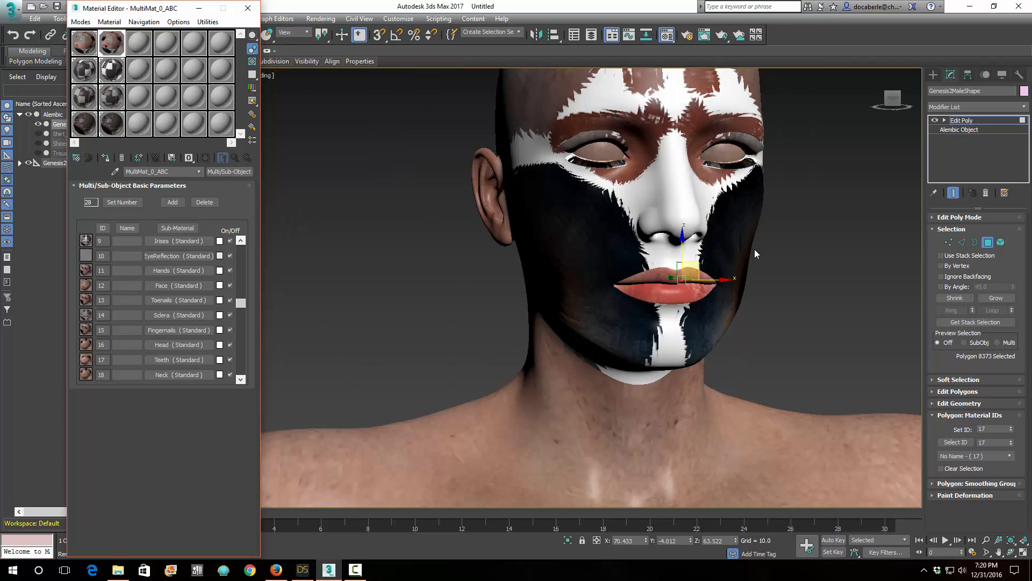
middle_click_drag(756, 253, 690, 325)
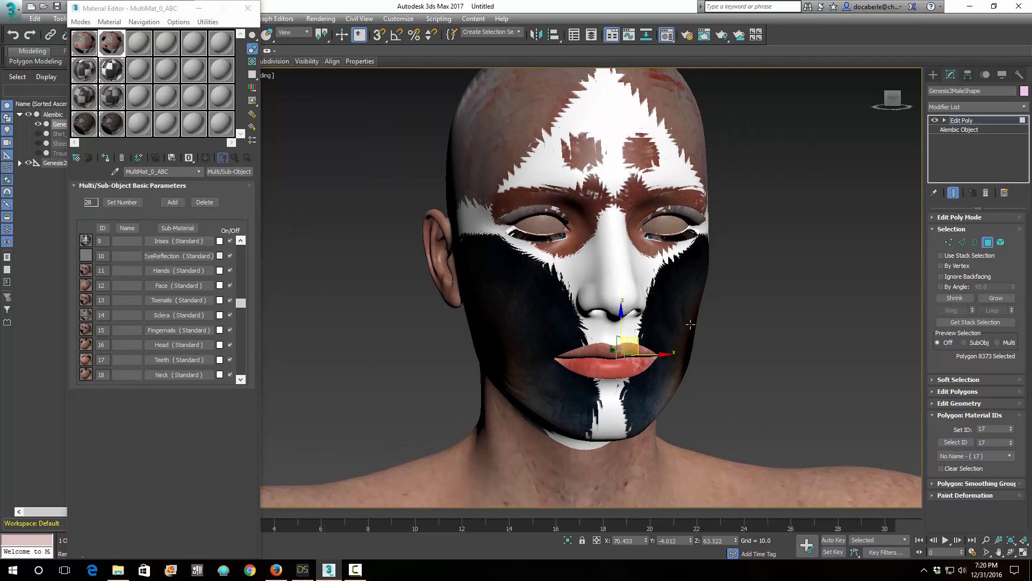
Read the material ID of a lower eyelash polygon and copy the Eyelashes sub-material at ID 26 into an empty sample slot as an instance.
left_click(550, 242)
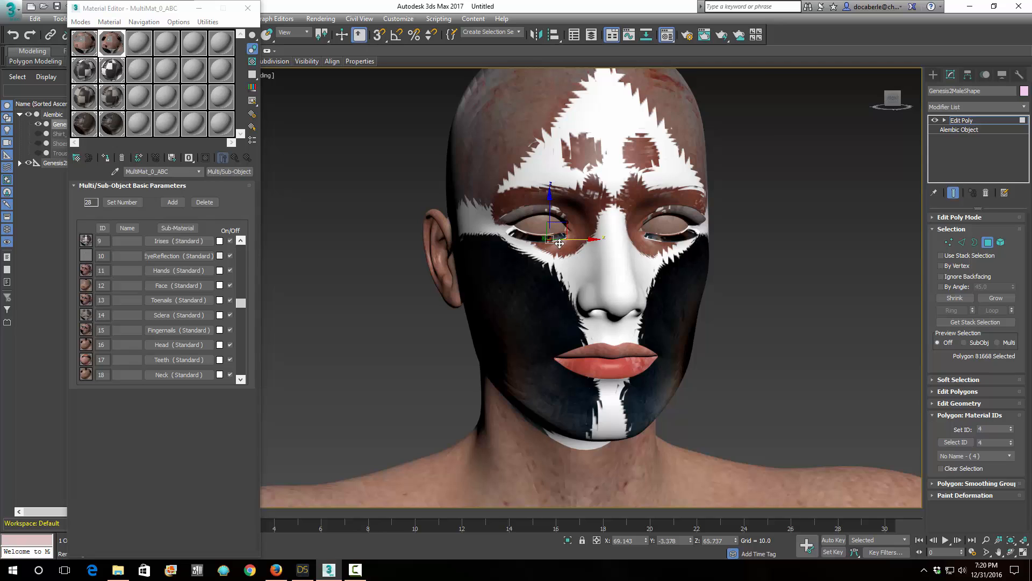
scroll(557, 243, "up", 3)
middle_click_drag(503, 206, 545, 266, "alt")
left_click_drag(243, 305, 242, 316)
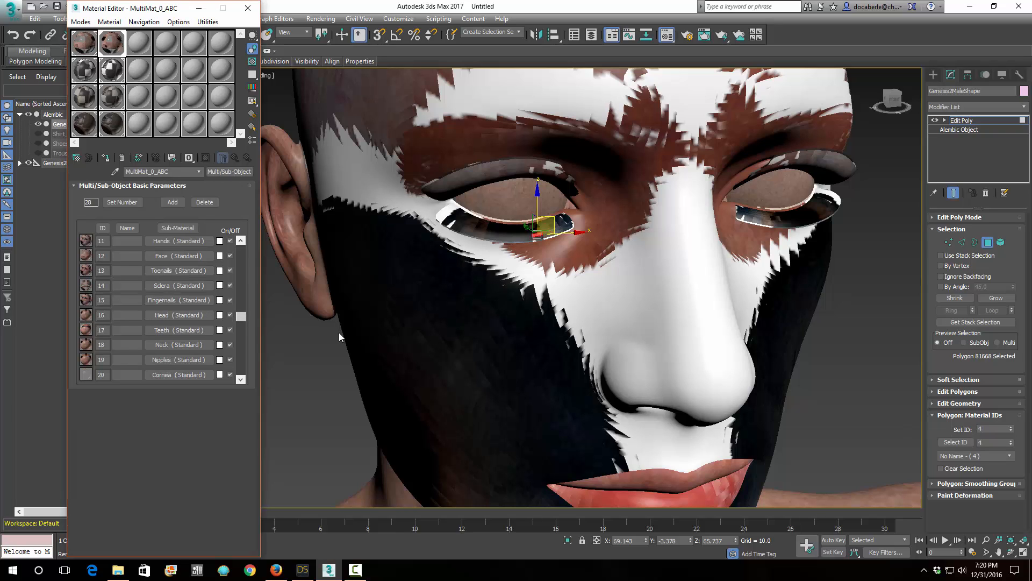
left_click_drag(240, 318, 241, 378)
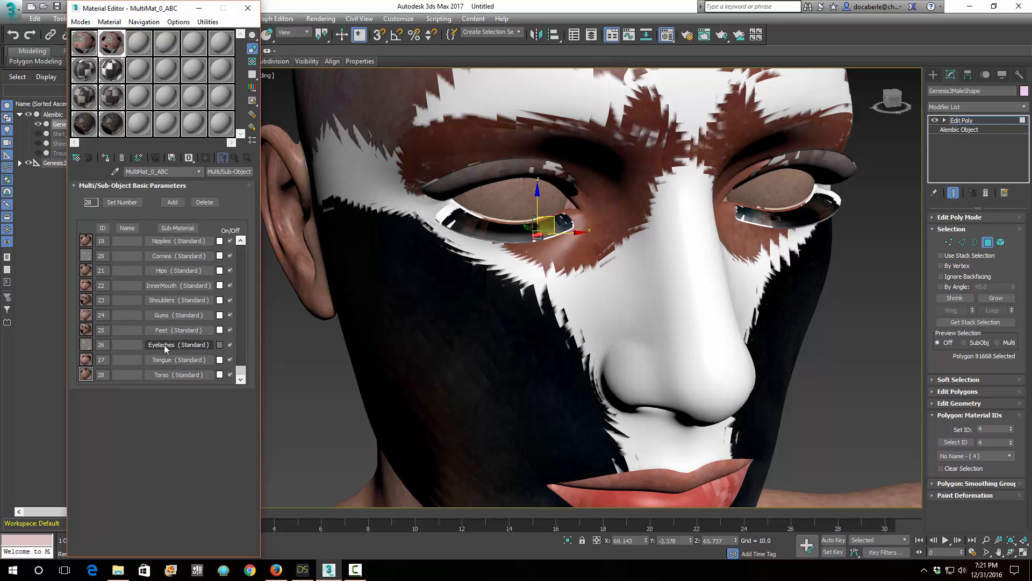
left_click_drag(163, 345, 202, 129)
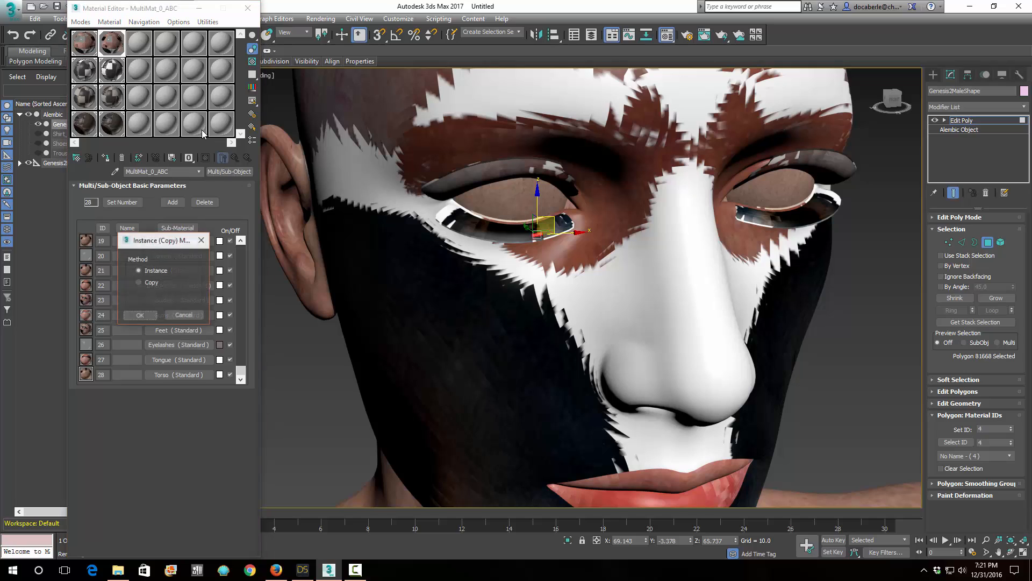
left_click(144, 315)
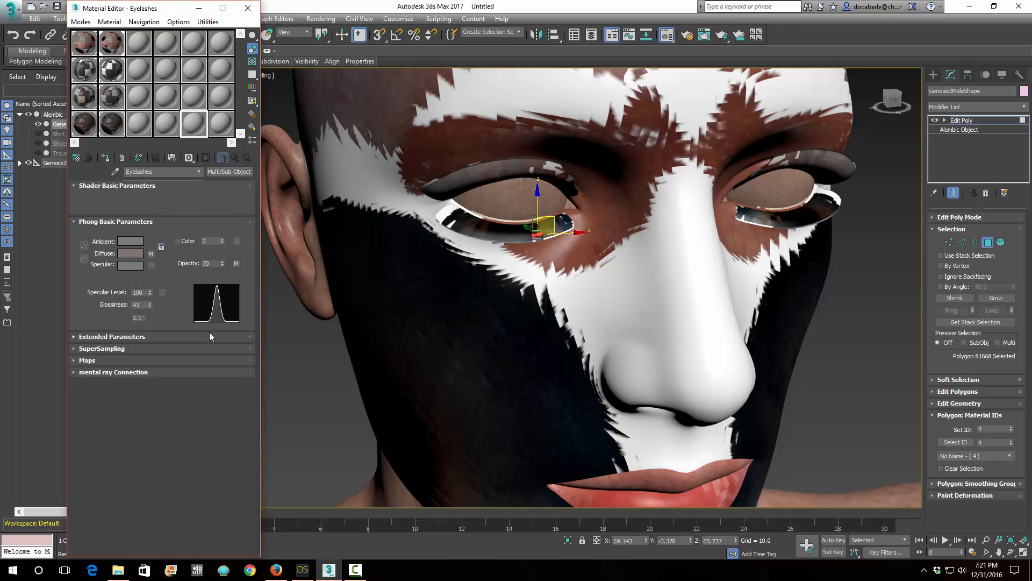
Copy the Lacrimals sub-material at ID 4 into another empty sample slot and return to MultiMat_0_ABC.
left_click(112, 44)
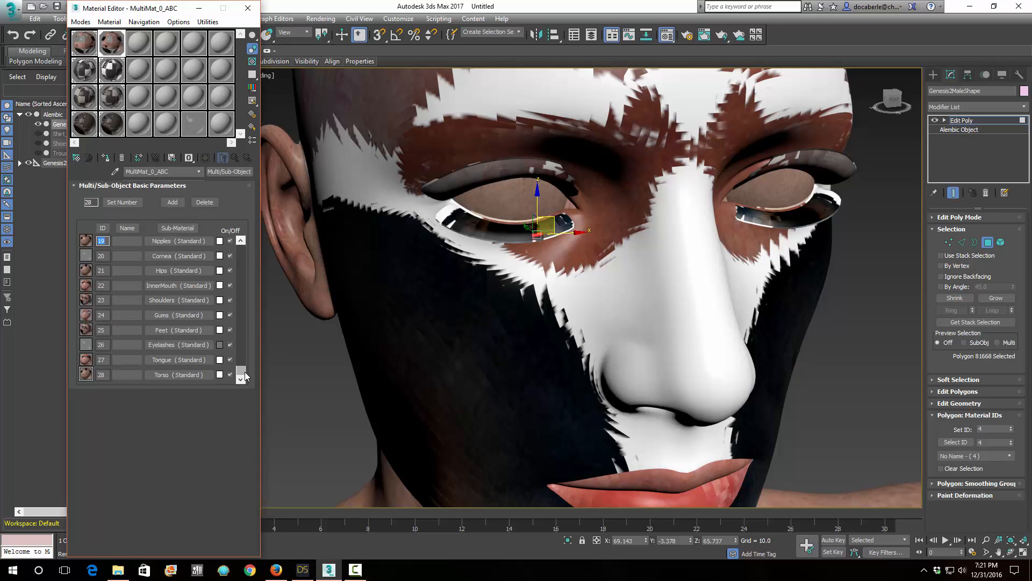
left_click_drag(243, 372, 246, 262)
left_click_drag(159, 259, 220, 123)
left_click(141, 314)
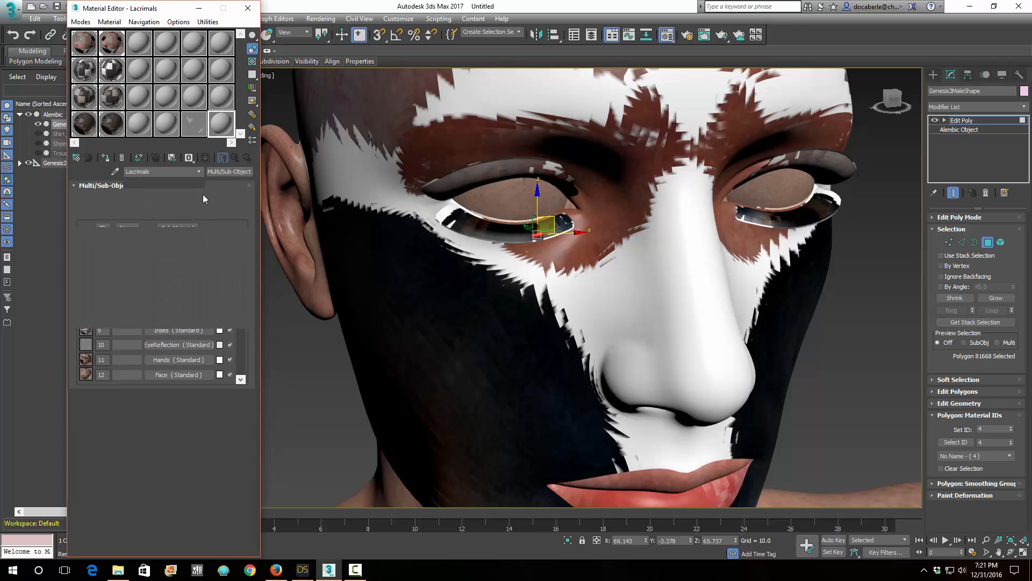
left_click(122, 52)
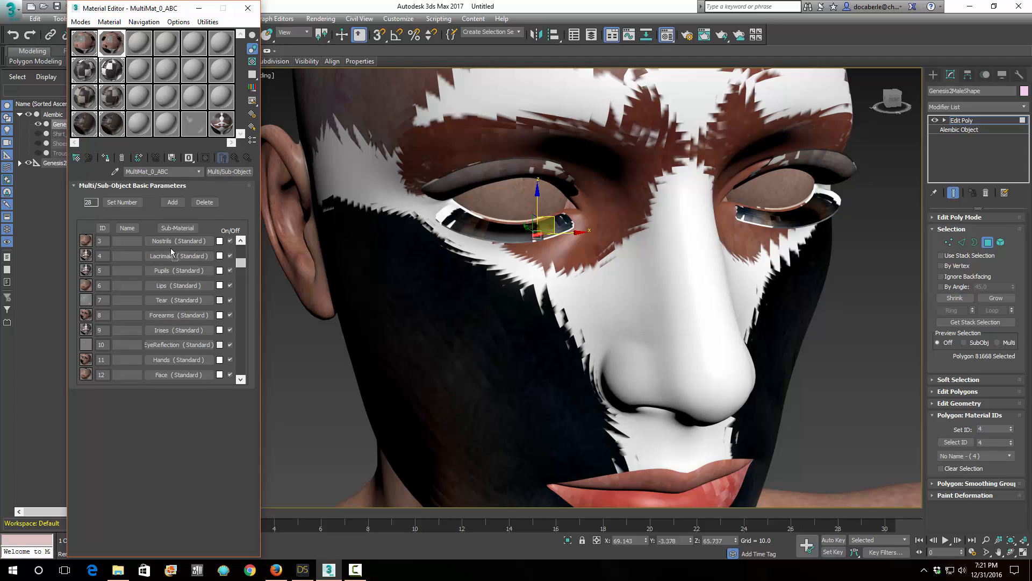
Check the sampled Lacrimals material and copy the sampled Eyelashes material into ID 4 of MultiMat_0_ABC.
left_click(223, 124)
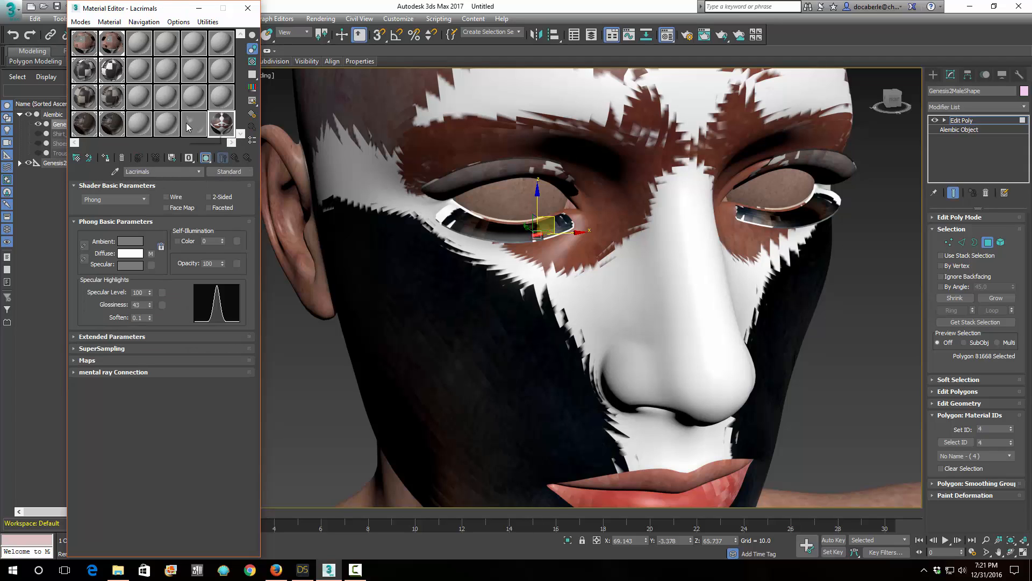
left_click(116, 52)
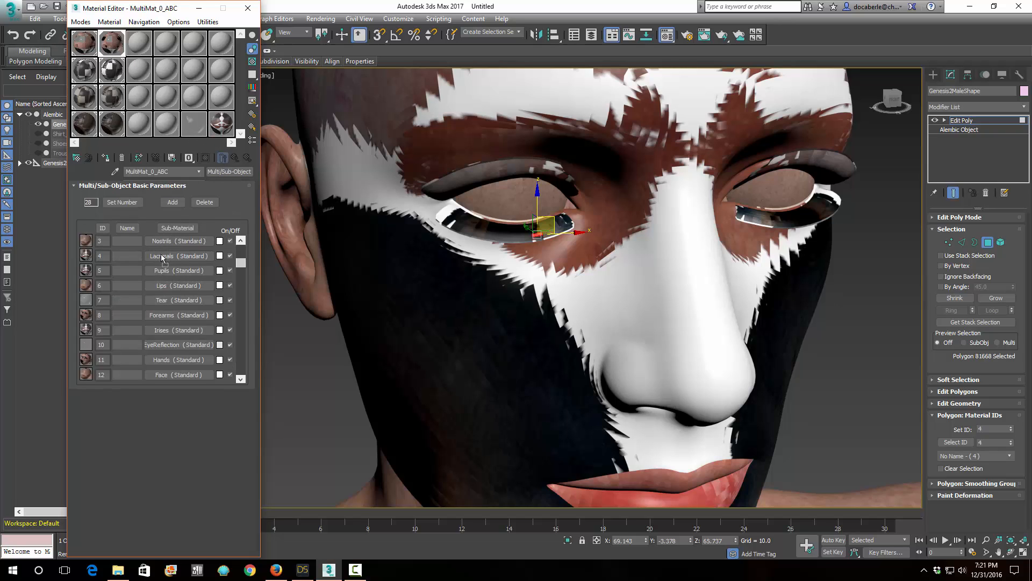
left_click_drag(162, 258, 163, 259)
left_click(148, 316)
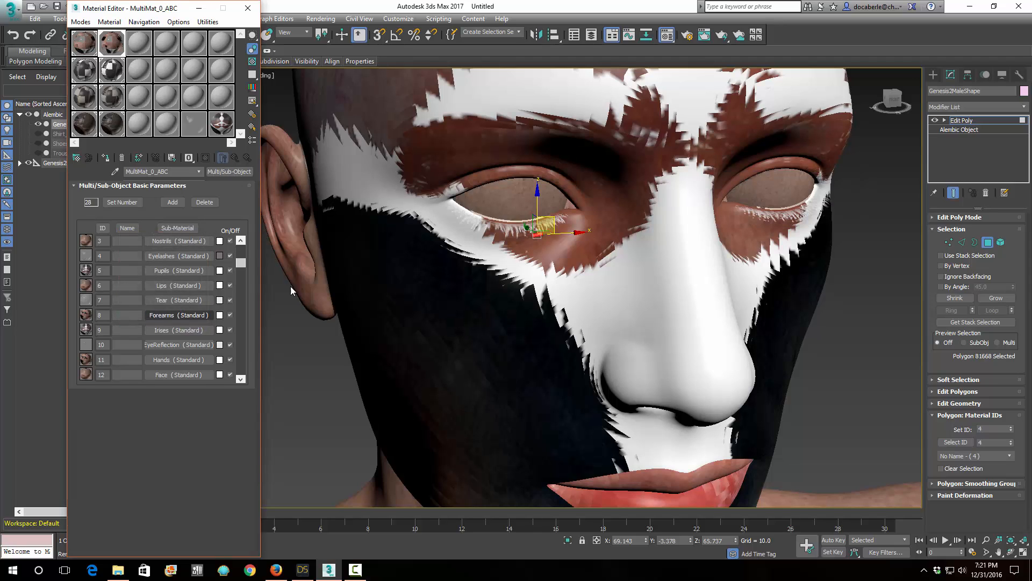
Render the perspective view and examine the eyelashes up close in the rendered image.
left_click(721, 35)
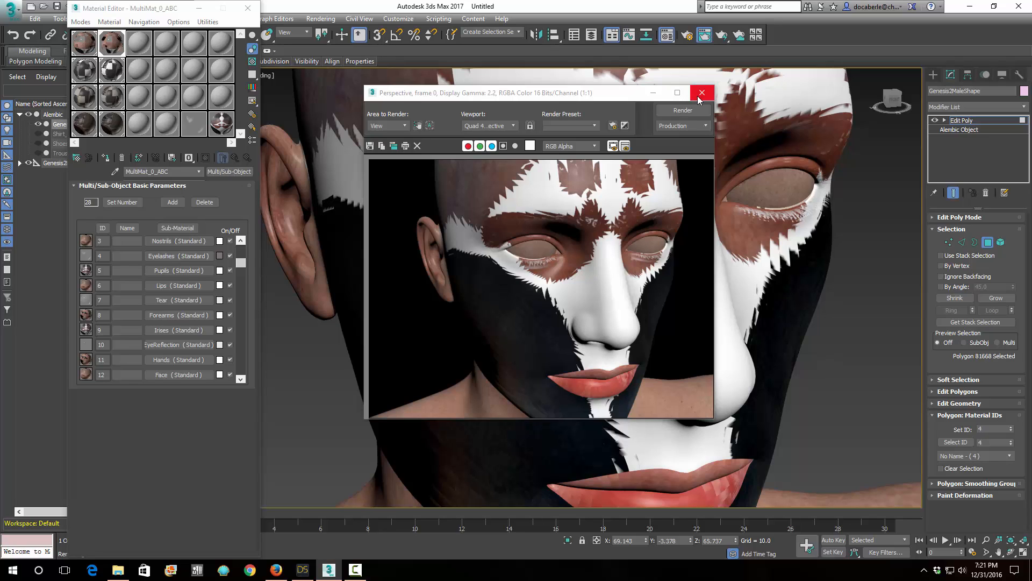
scroll(646, 259, "up", 1)
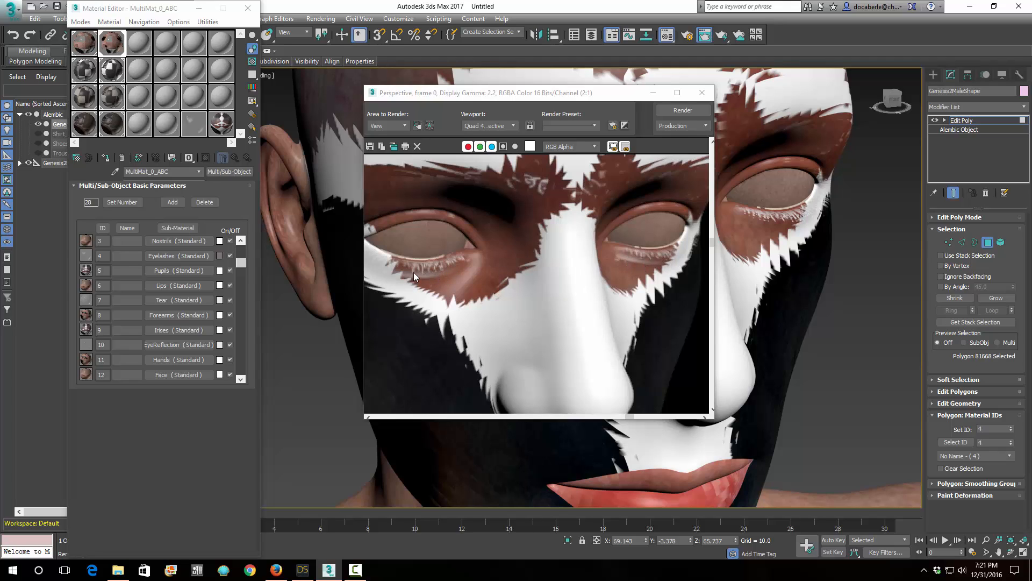
left_click(702, 92)
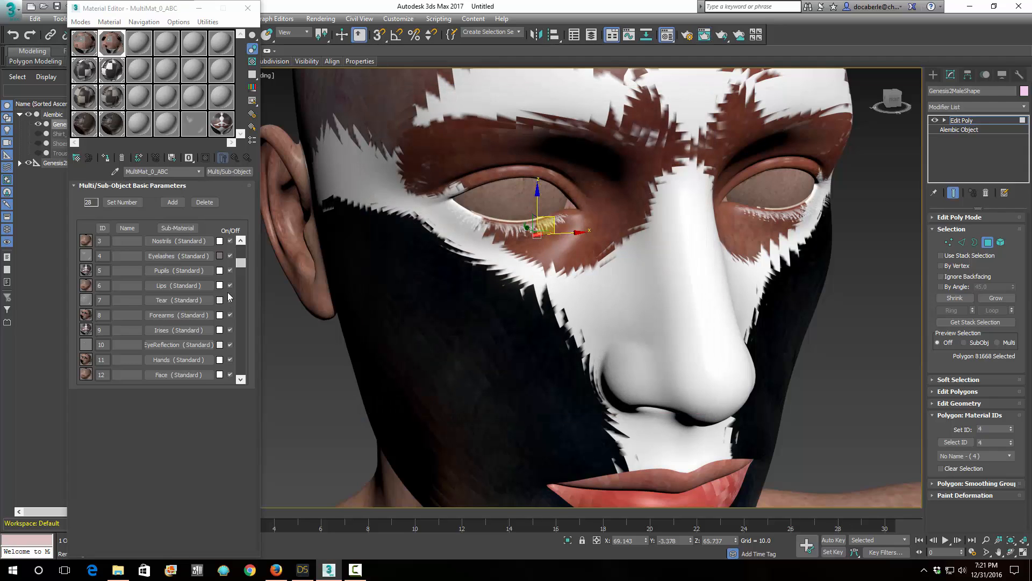
Open the Eyelashes sub-material at ID 4 and invert the output of its diffuse color bitmap.
left_click(241, 241)
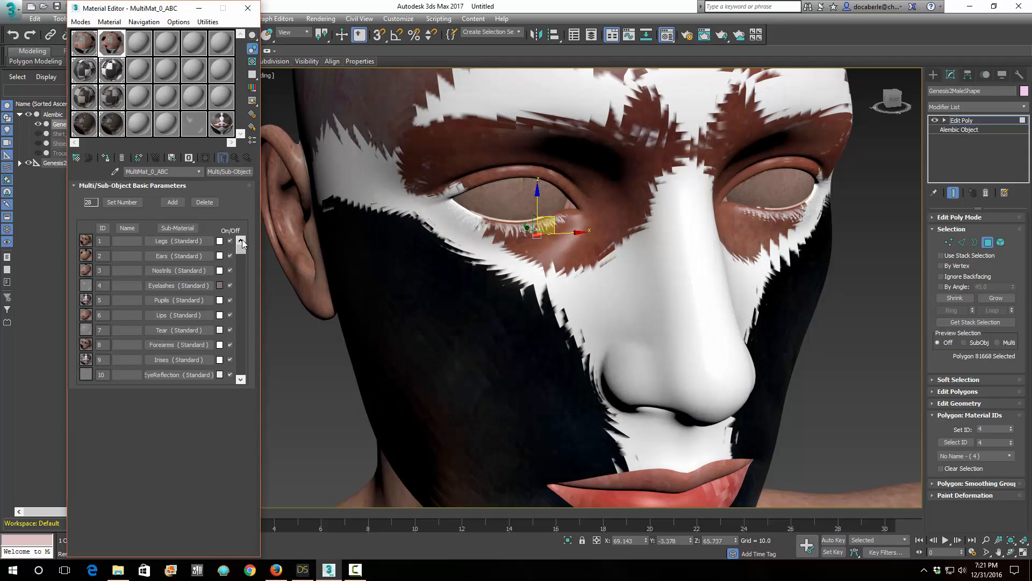
left_click(174, 287)
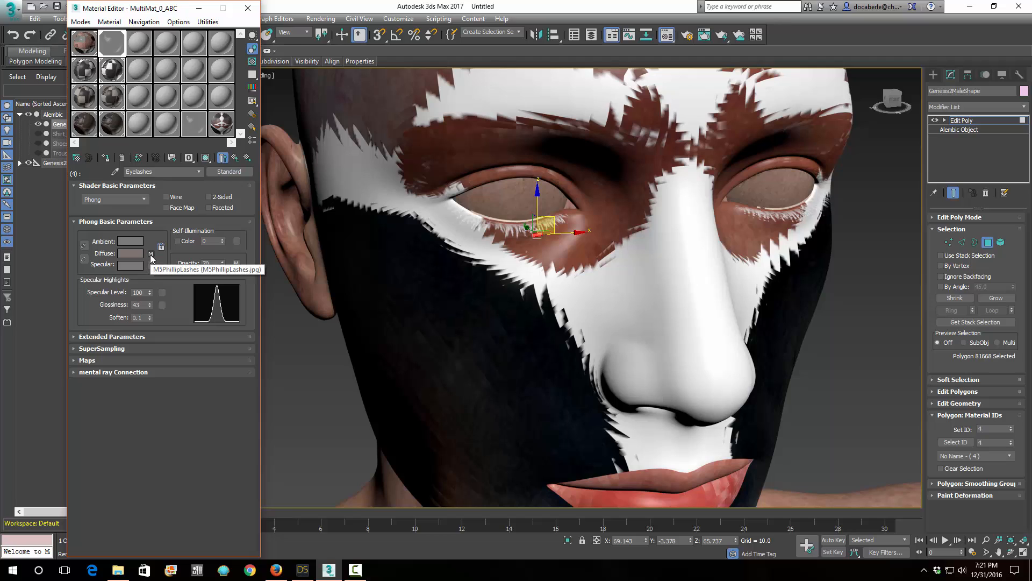
left_click(127, 360)
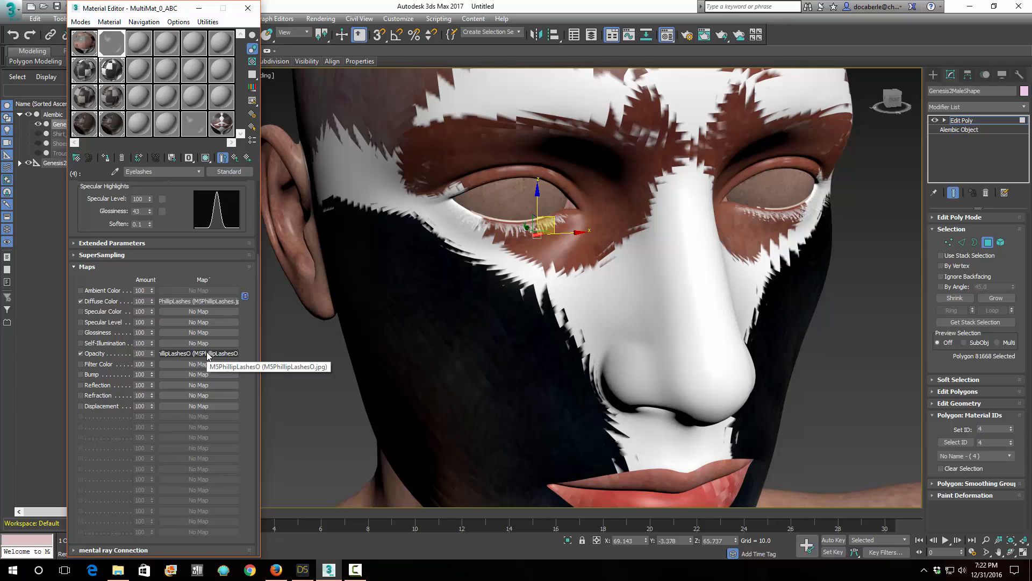
scroll(204, 356, "up", 1)
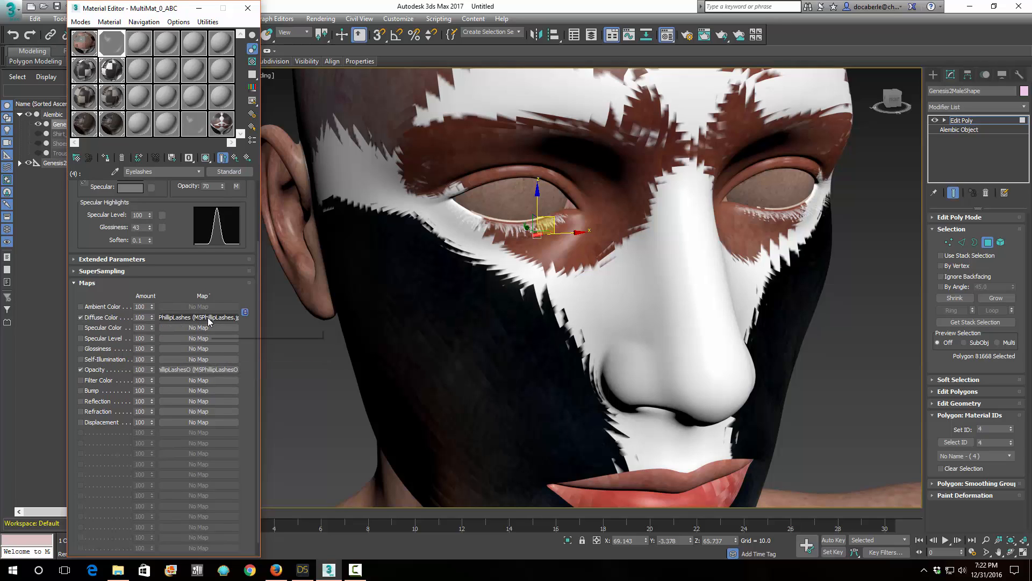
left_click(169, 316)
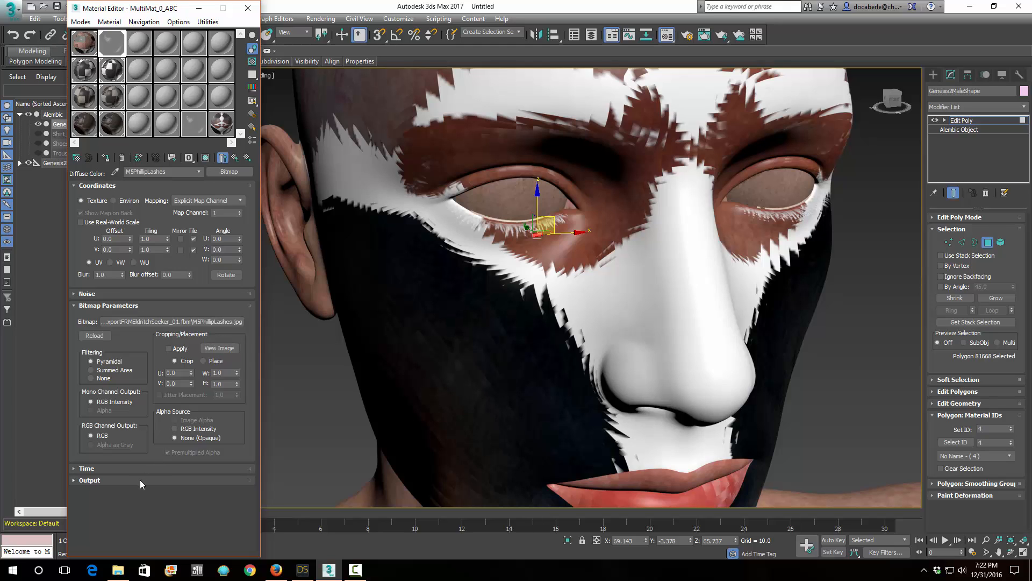
left_click(140, 480)
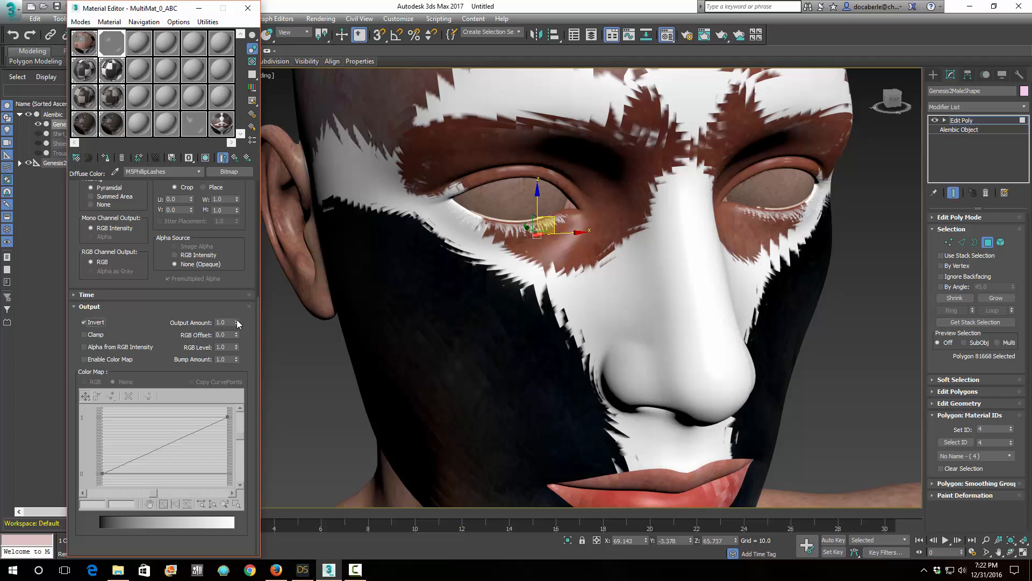
Raise the eyelash diffuse bitmap's output amount to 2.12, test-rendering the face between adjustments.
left_click(723, 36)
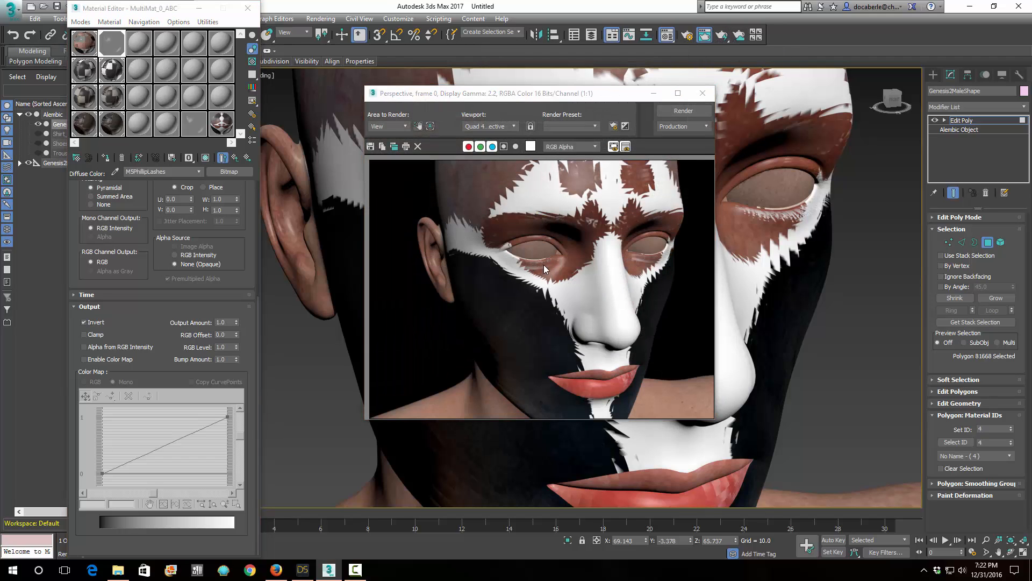
left_click_drag(238, 321, 627, 86)
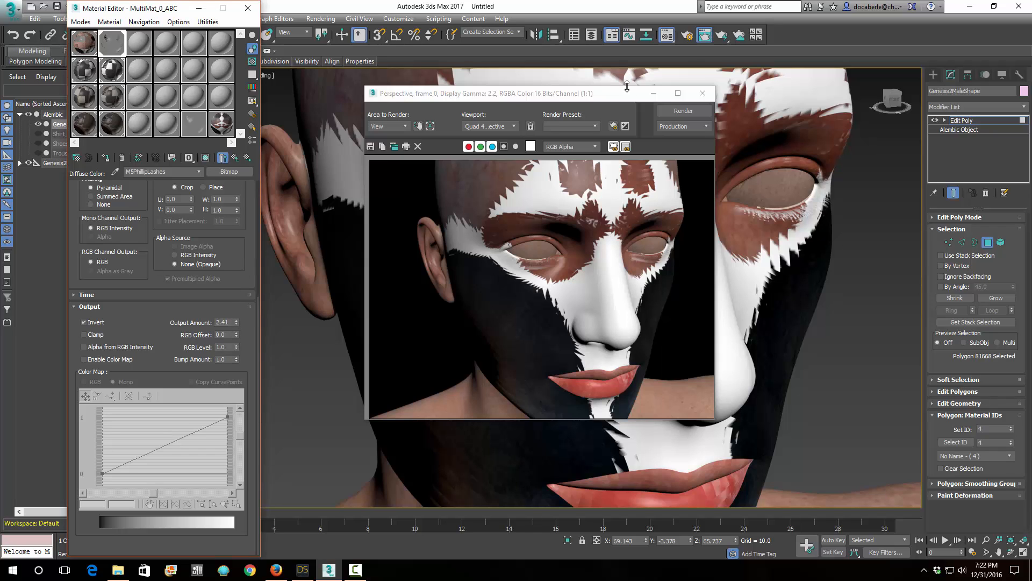
left_click(682, 110)
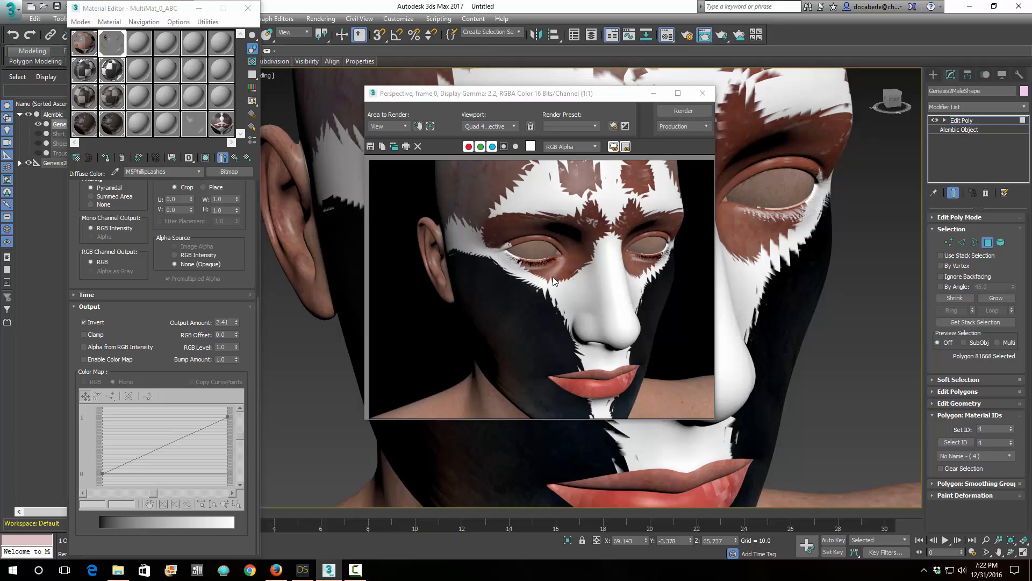
left_click_drag(236, 325, 236, 342)
left_click(683, 110)
left_click(703, 93)
Examine the painted head from several angles and clear the polygon selection.
scroll(546, 226, "down", 2)
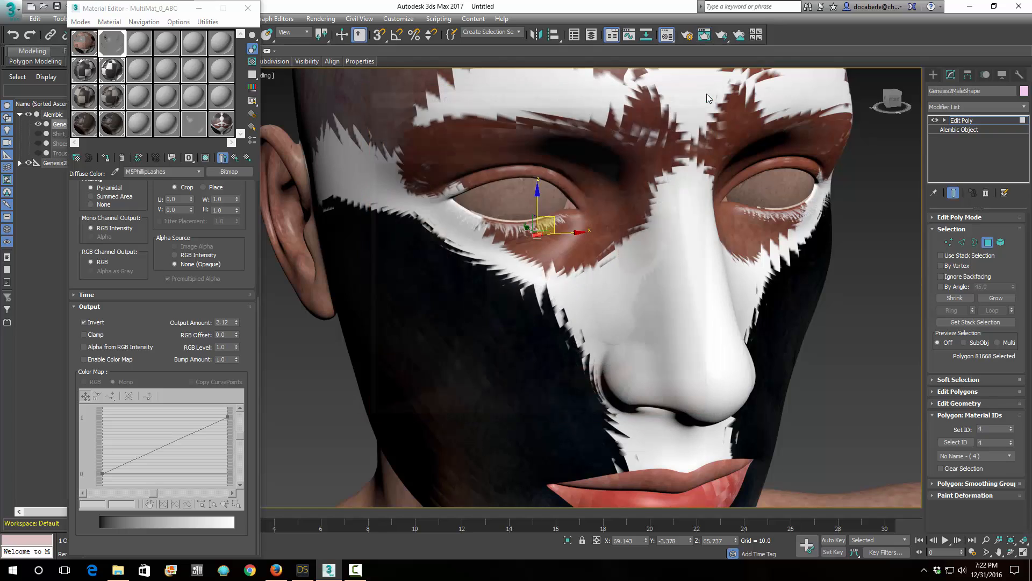
scroll(576, 237, "down", 4)
scroll(576, 238, "up", 2)
middle_click_drag(576, 237, 633, 313, "alt")
left_click_drag(632, 313, 541, 293)
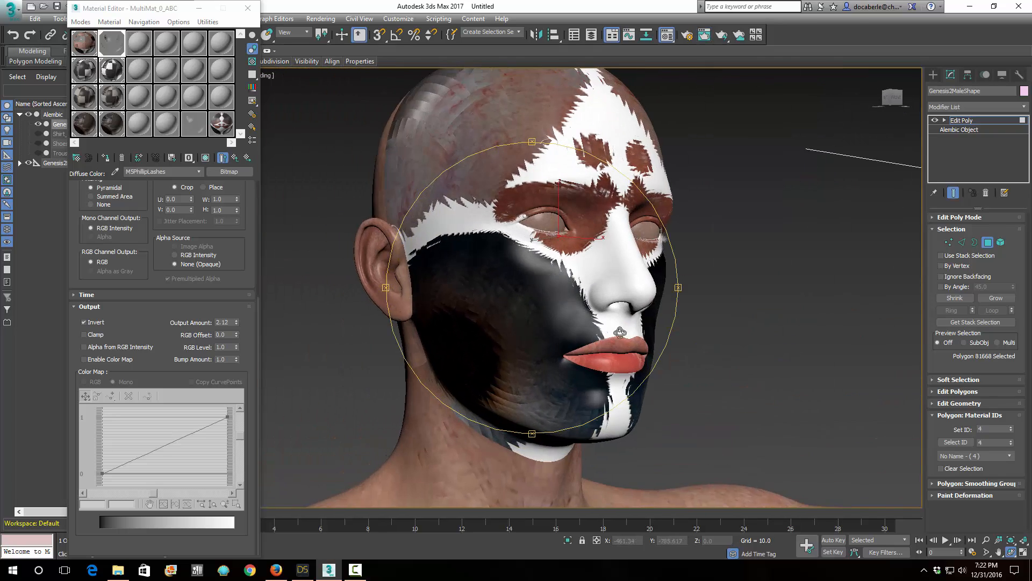
mouse_move(635, 344)
middle_mouse_down()
mouse_move(624, 219)
mouse_move(625, 353)
middle_mouse_up()
scroll(636, 245, "down", 5)
scroll(636, 242, "up", 4)
middle_click_drag(586, 307, 593, 305)
right_click(359, 207)
left_click(352, 210)
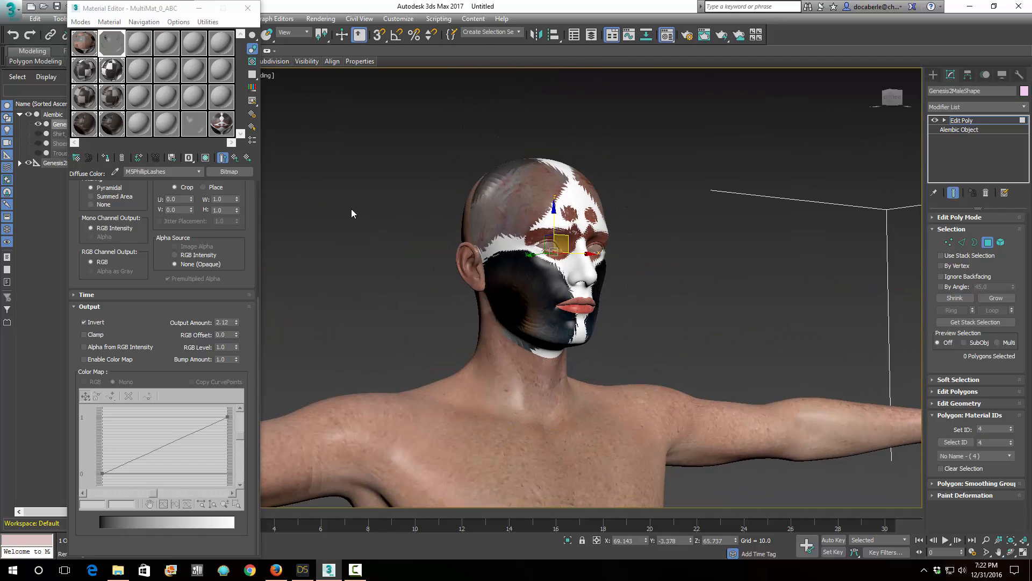
Compare the whole painted figure with the clothed figure and examine the clothed figure's eyes and lashes up close.
scroll(457, 264, "down", 8)
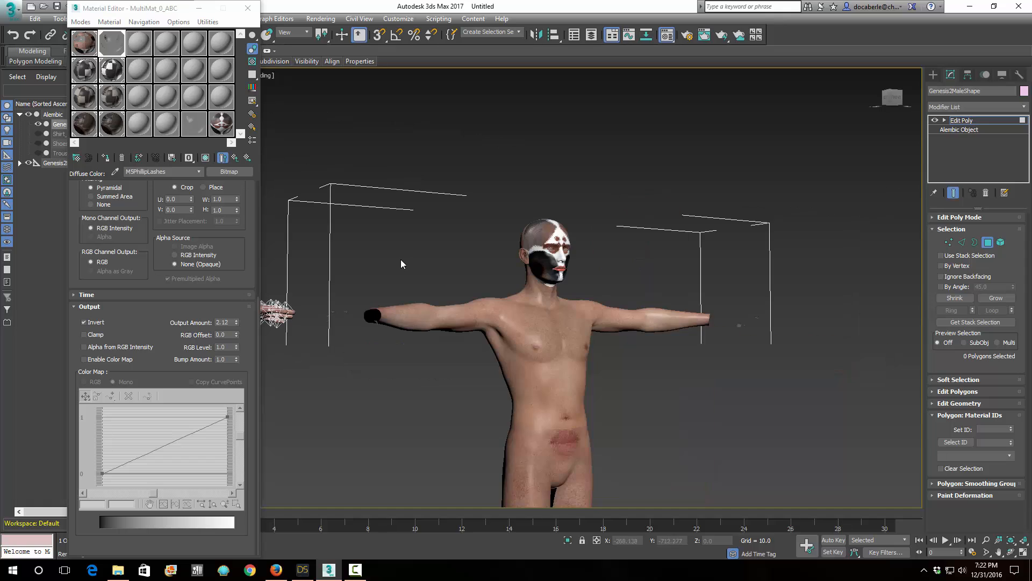
scroll(401, 260, "up", 3)
middle_click_drag(401, 259, 626, 252)
middle_click_drag(524, 312, 588, 300)
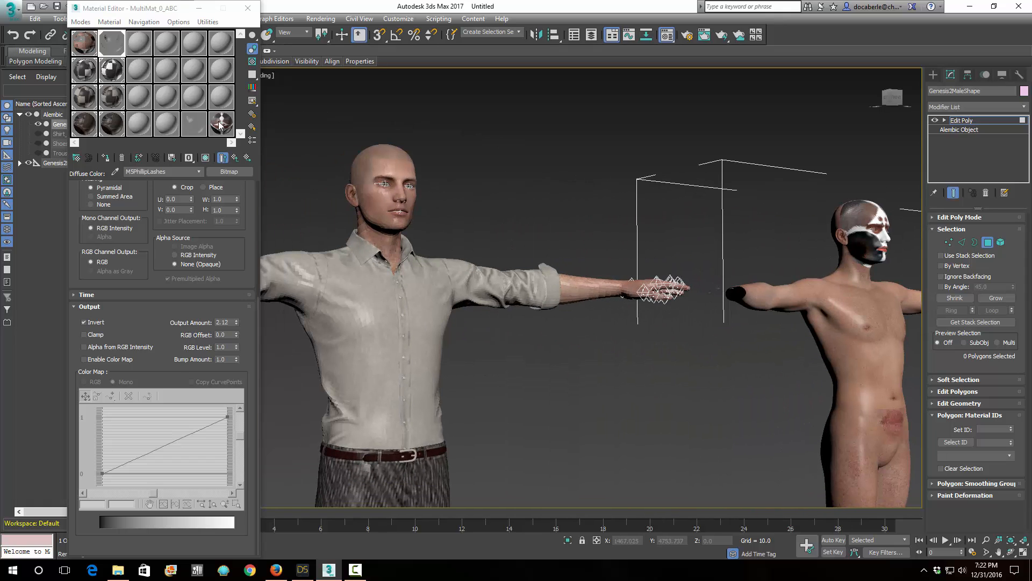
middle_click_drag(367, 277, 615, 297)
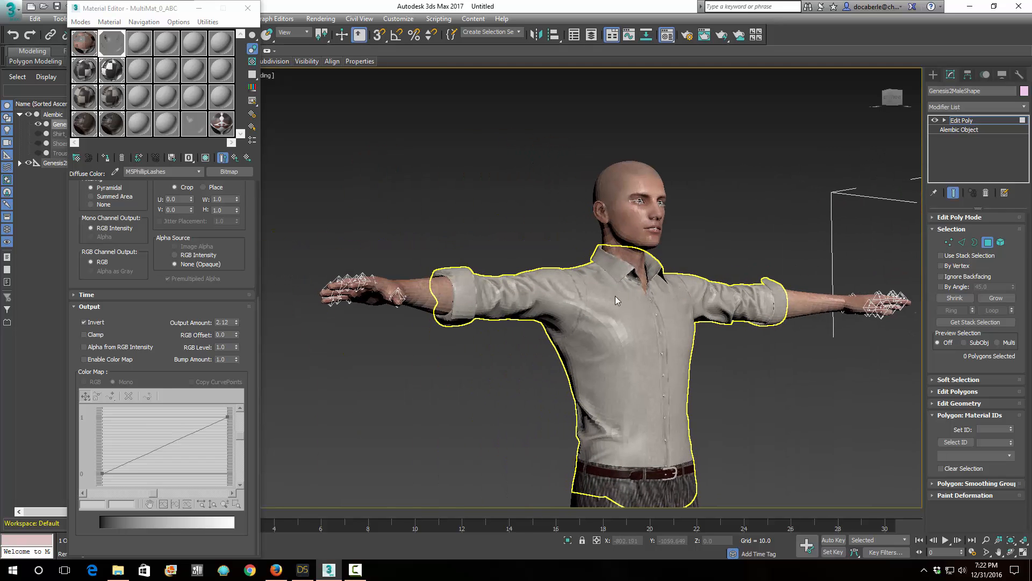
scroll(607, 242, "up", 10)
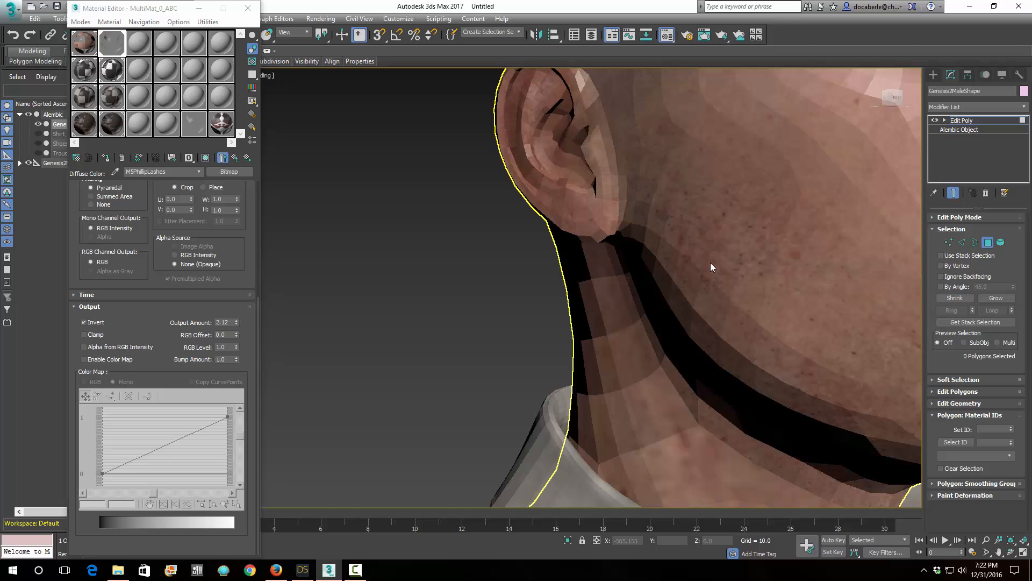
middle_click_drag(711, 262, 440, 445)
middle_click_drag(699, 288, 583, 379)
Leave polygon editing on the painted figure and add an Edit Poly modifier to the clothed figure's body mesh.
left_click(989, 244)
left_click(972, 120)
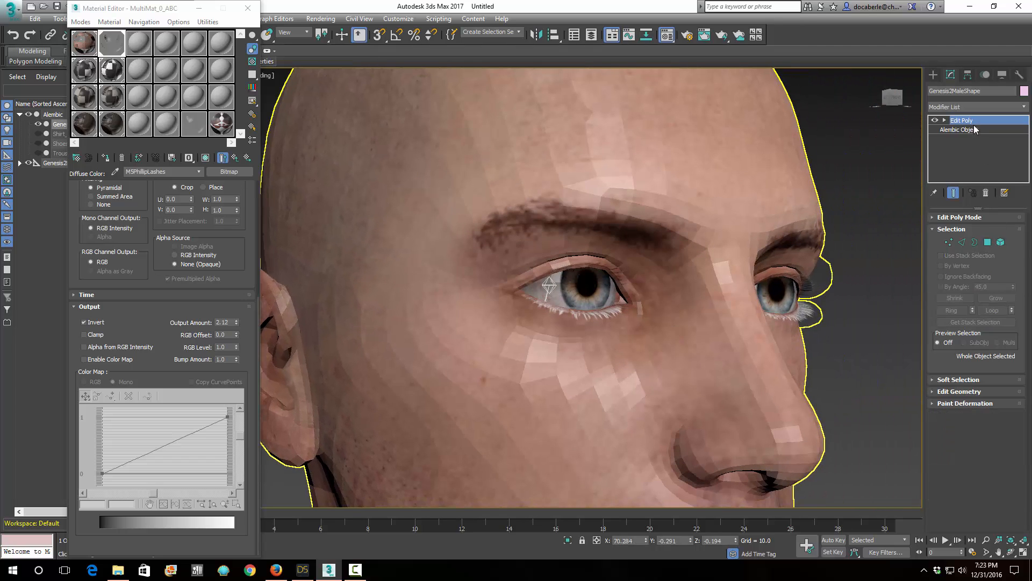
left_click(878, 270)
left_click(752, 221)
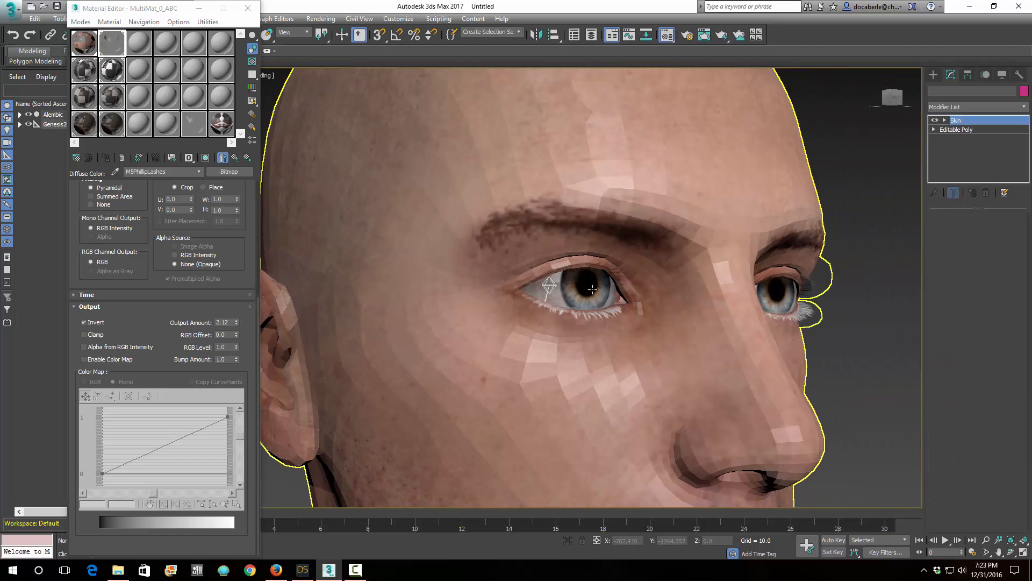
left_click(1018, 108)
scroll(1008, 270, "down", 10)
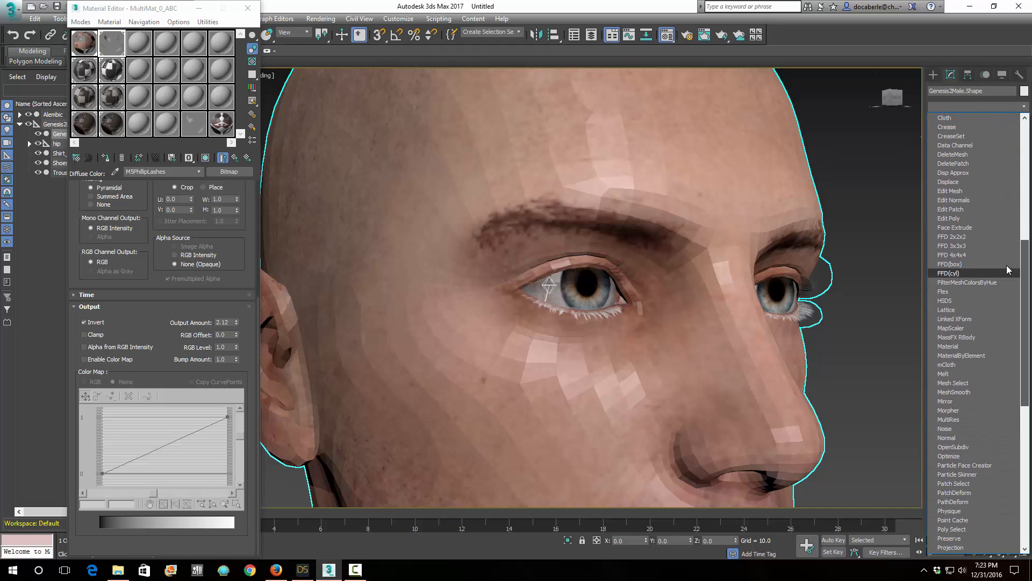
left_click(964, 218)
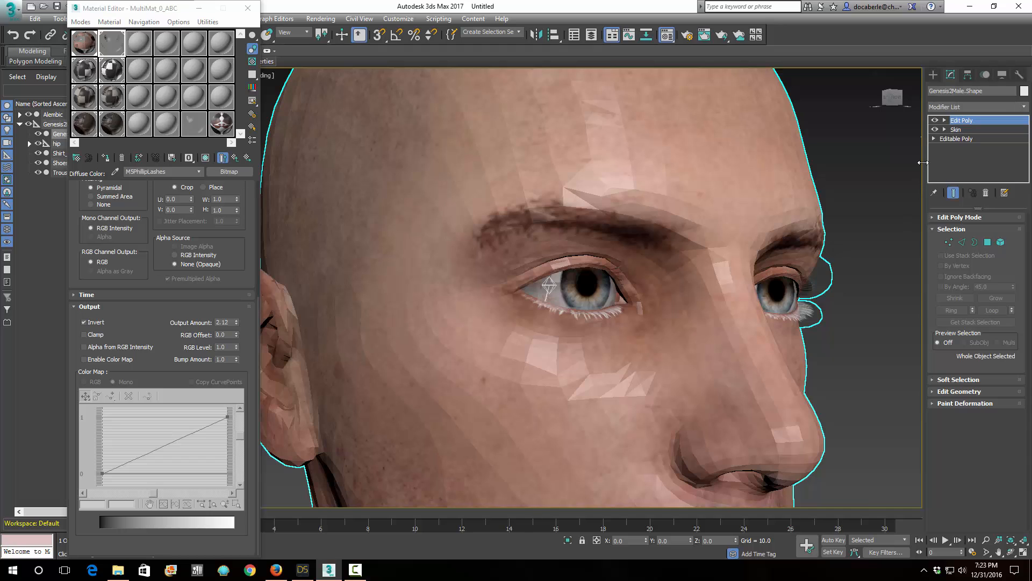
scroll(769, 310, "down", 5)
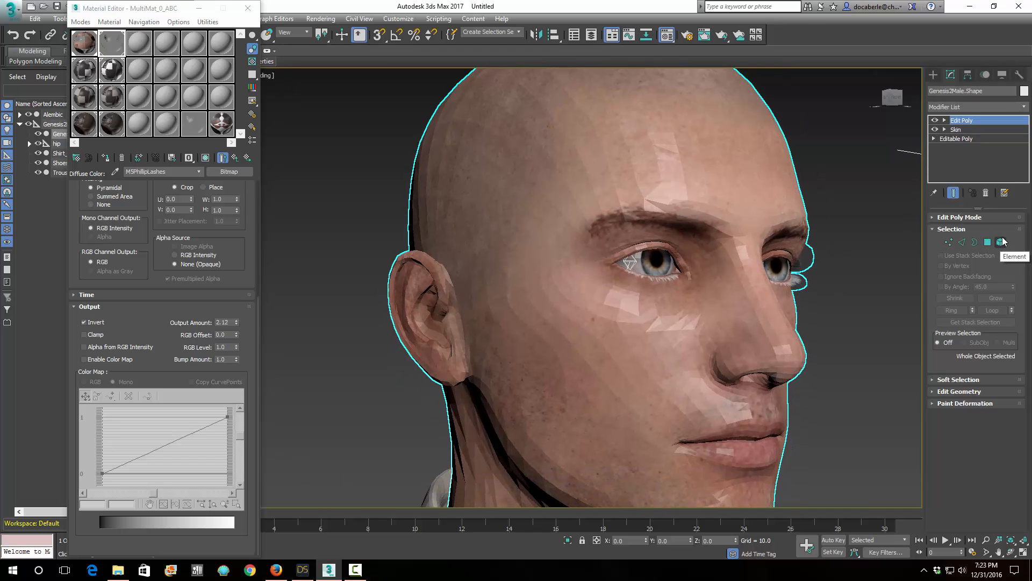
Select the transparent outer shell of the clothed figure's right eye as an element and move it out beside the head.
left_click(1001, 242)
scroll(662, 316, "down", 2)
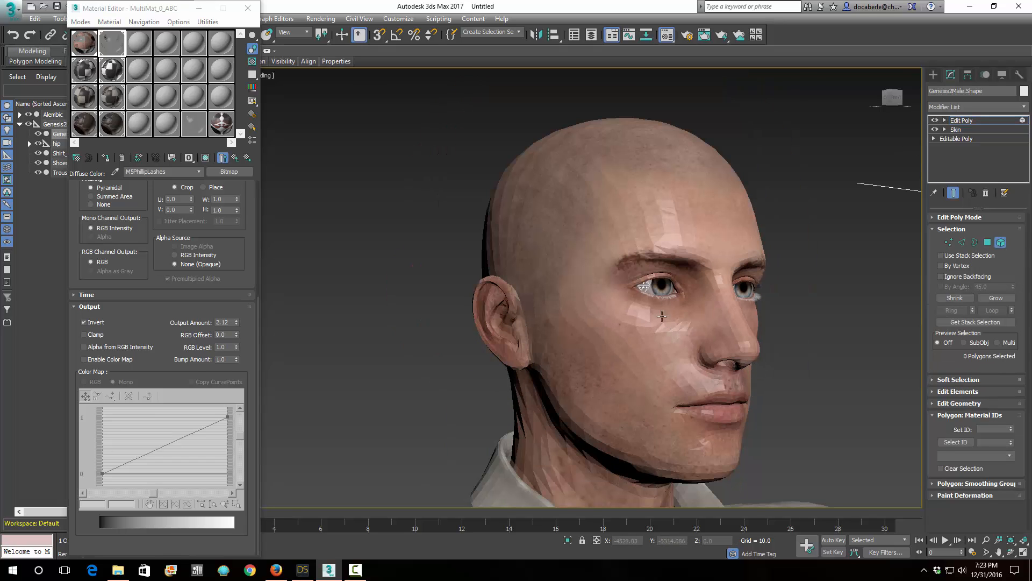
left_click(651, 290)
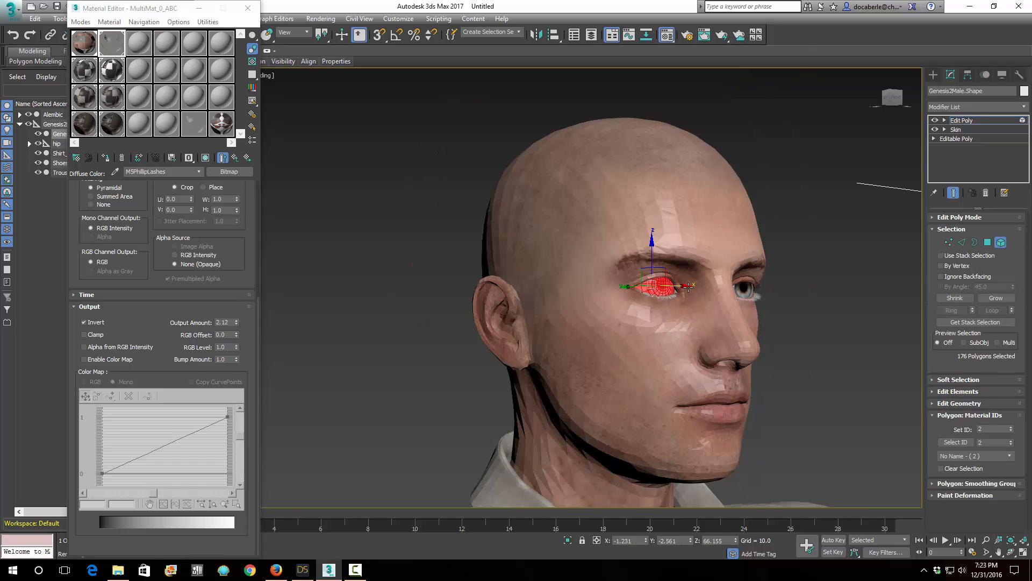
middle_click_drag(657, 327, 670, 313, "alt")
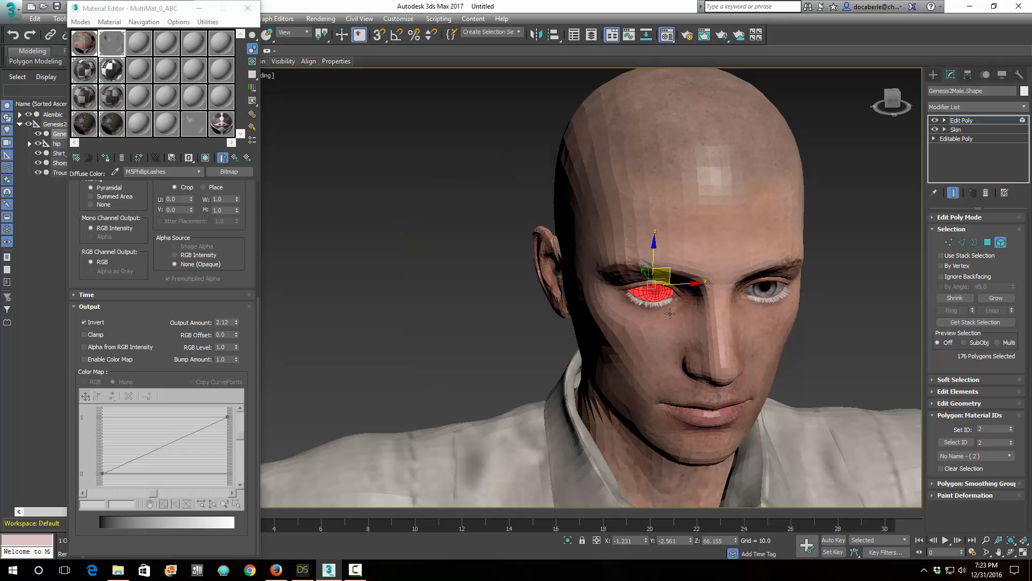
left_click_drag(695, 285, 365, 306)
key("Delete")
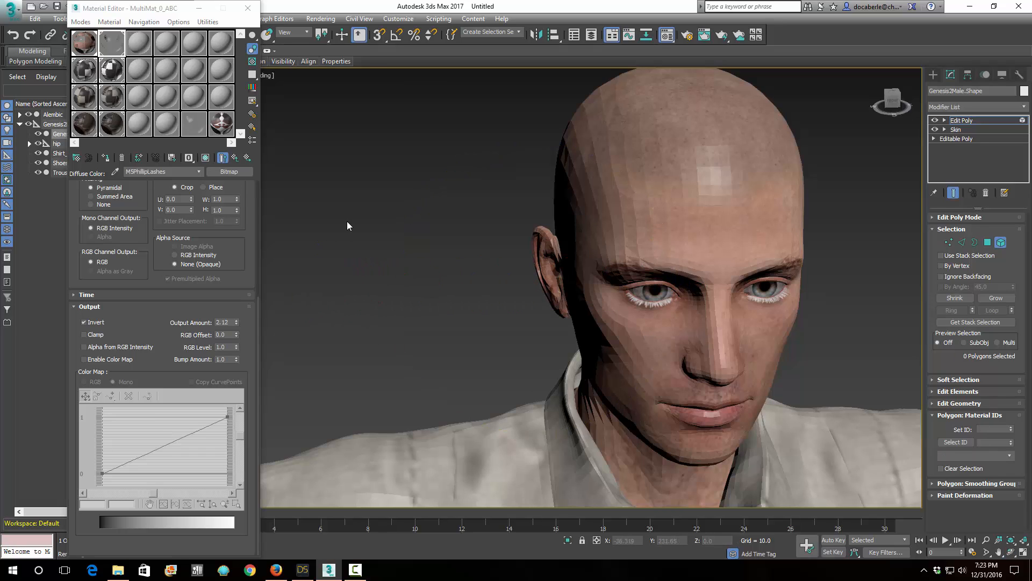
key("ctrl+z")
key("ctrl+y")
key("ctrl+z")
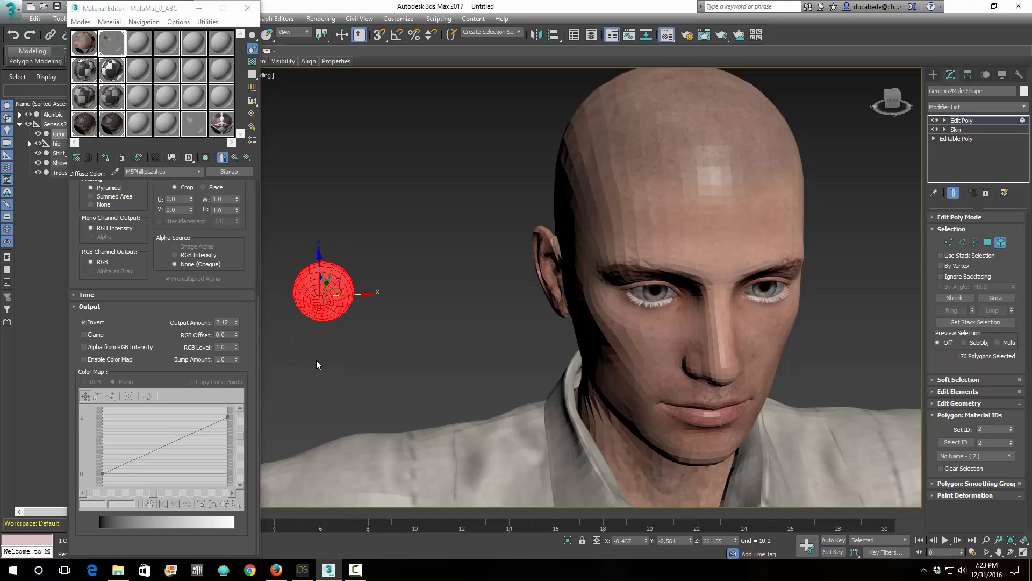
key("ctrl+y")
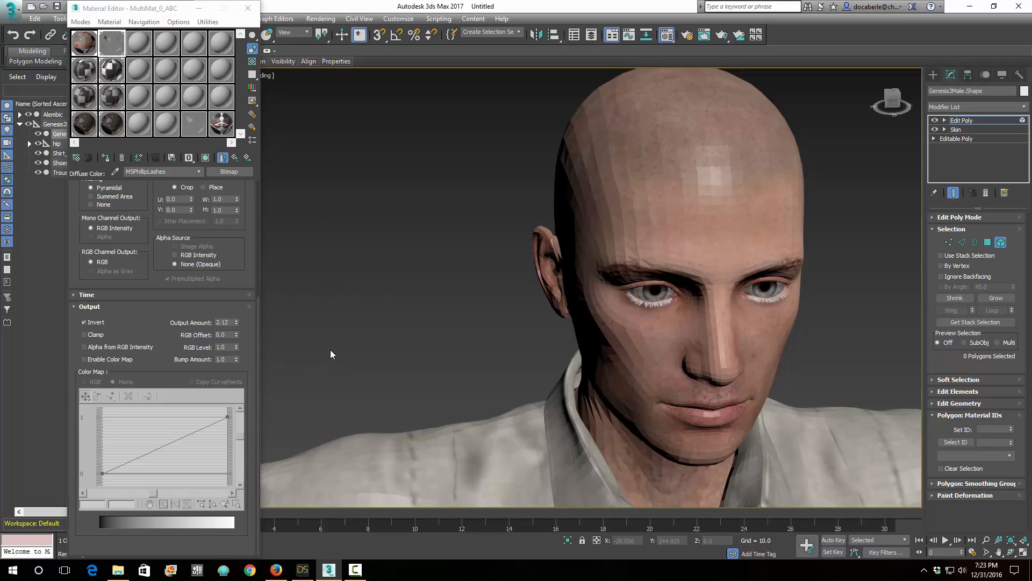
Move the right eye's iris and its white eyeball element sideways out of the head as separate pieces.
left_click(643, 297)
left_click_drag(687, 292, 471, 289)
left_click(471, 331)
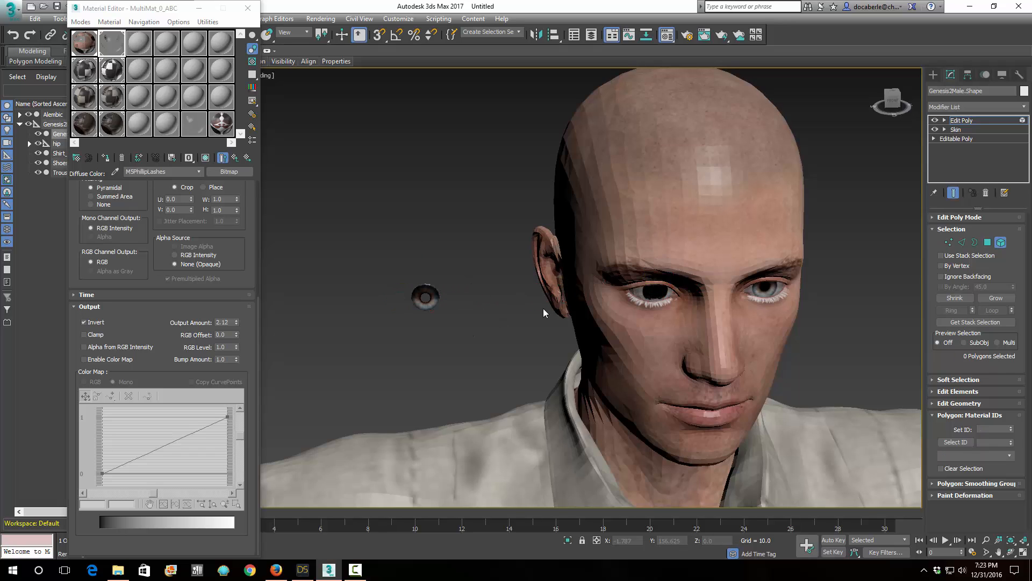
left_click(645, 296)
left_click_drag(695, 285, 414, 293)
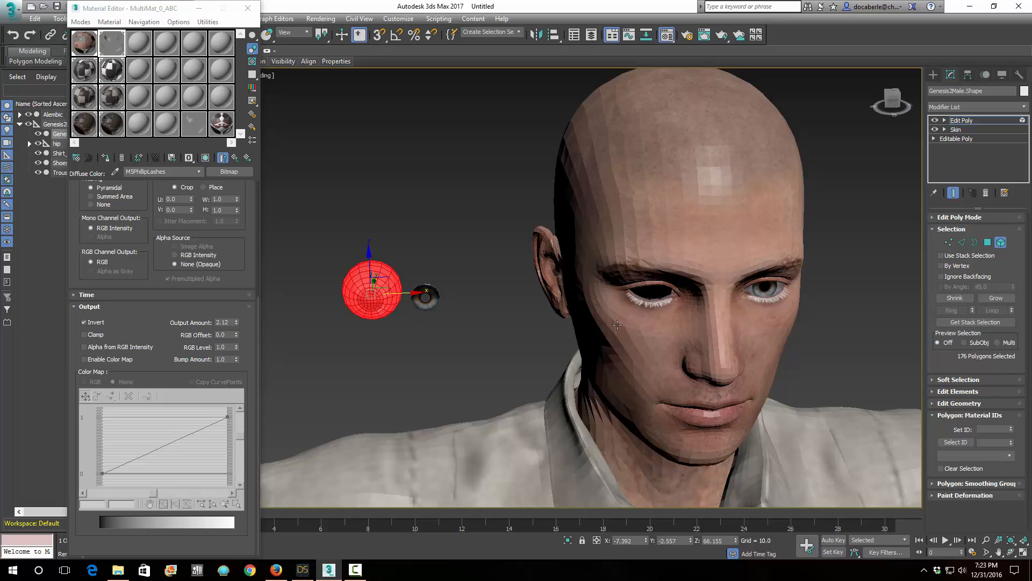
Move the right eye's pupil and pink inner-corner elements out beside the head, in line with the other eye parts.
left_click(687, 306)
key("ctrl+z")
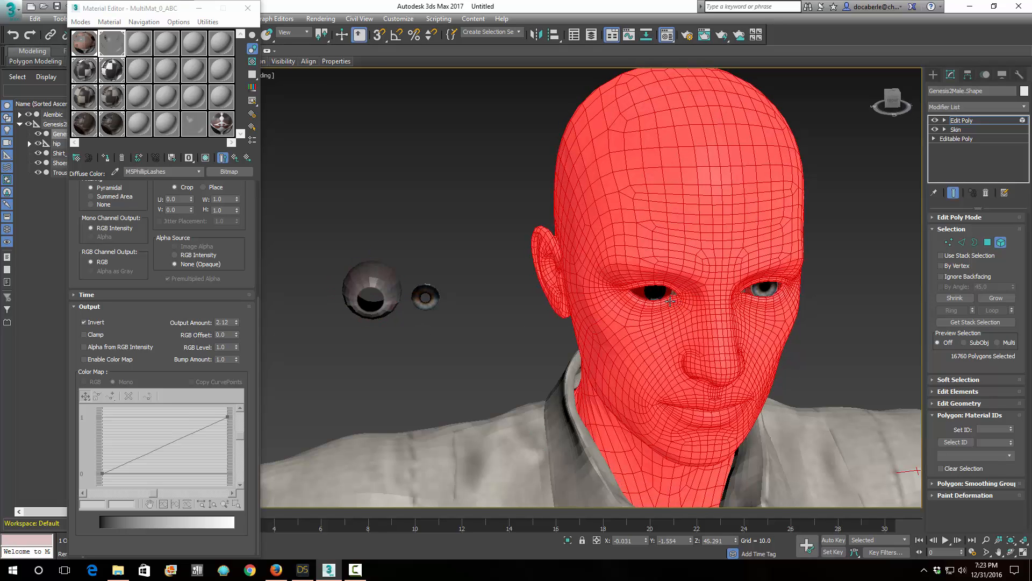
left_click(661, 290)
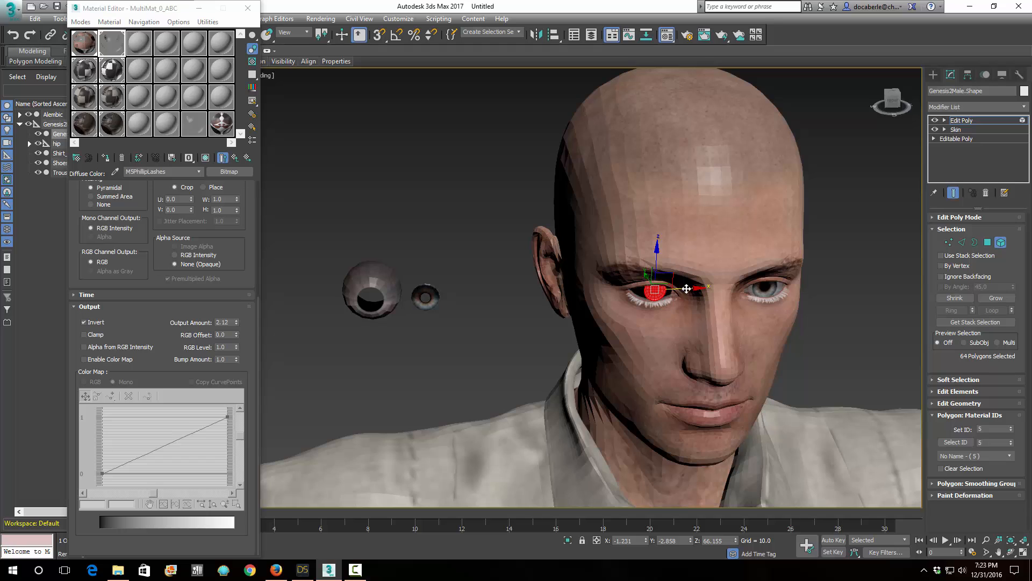
left_click_drag(683, 288, 478, 295)
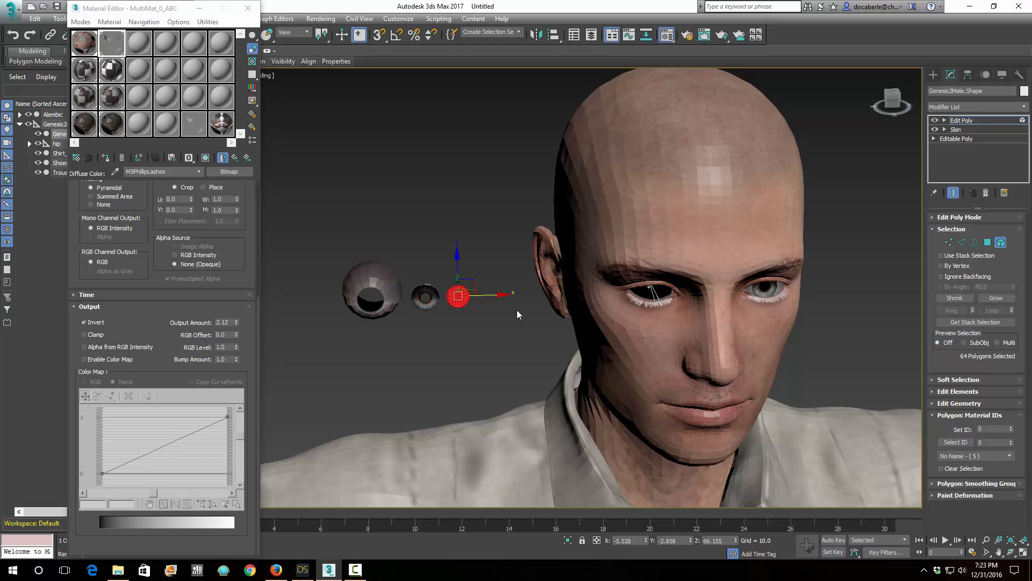
left_click(675, 295)
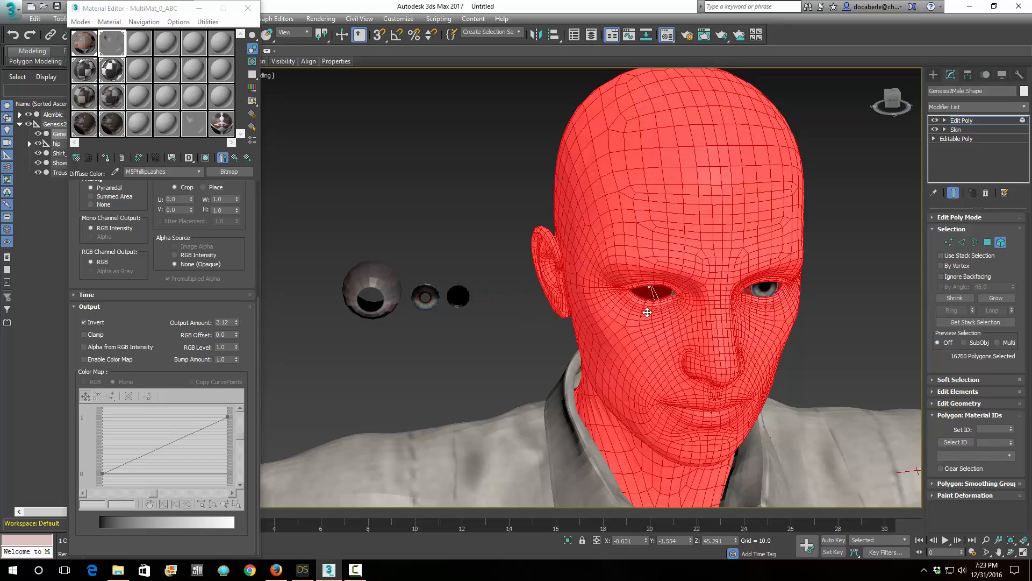
middle_click_drag(647, 312, 650, 278, "alt")
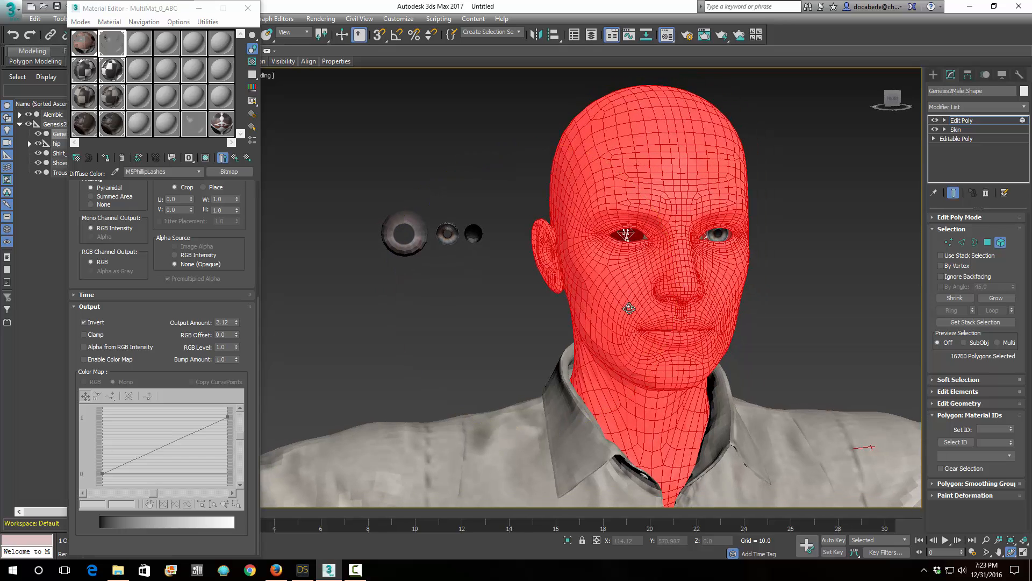
left_click(643, 237)
left_click_drag(683, 237, 537, 237)
Locate the transparent eye shell with a region selection and move it farther away from the white eyeball.
left_click_drag(335, 179, 517, 347)
left_click(446, 198)
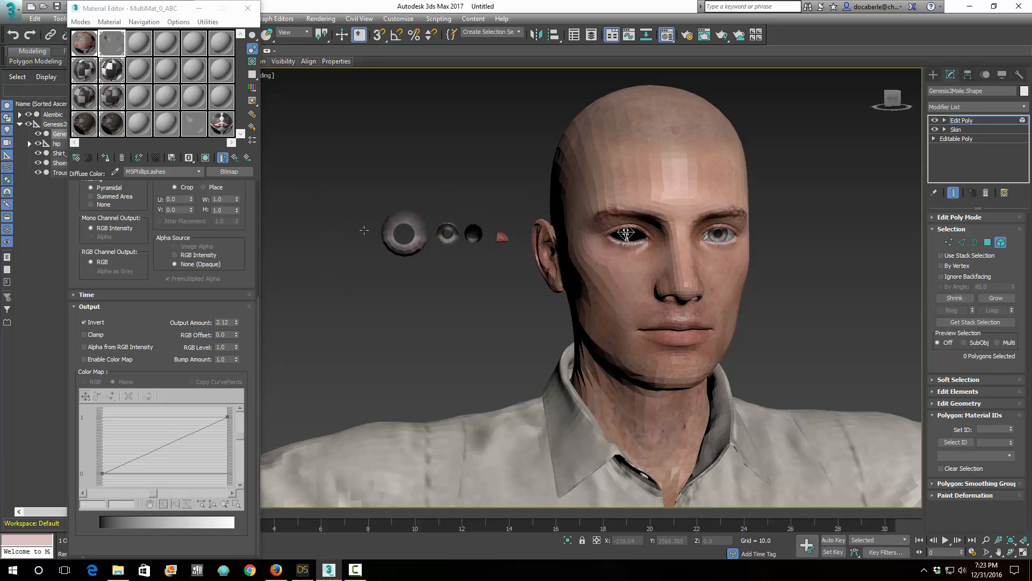
left_click(384, 234)
left_click_drag(398, 234, 375, 234)
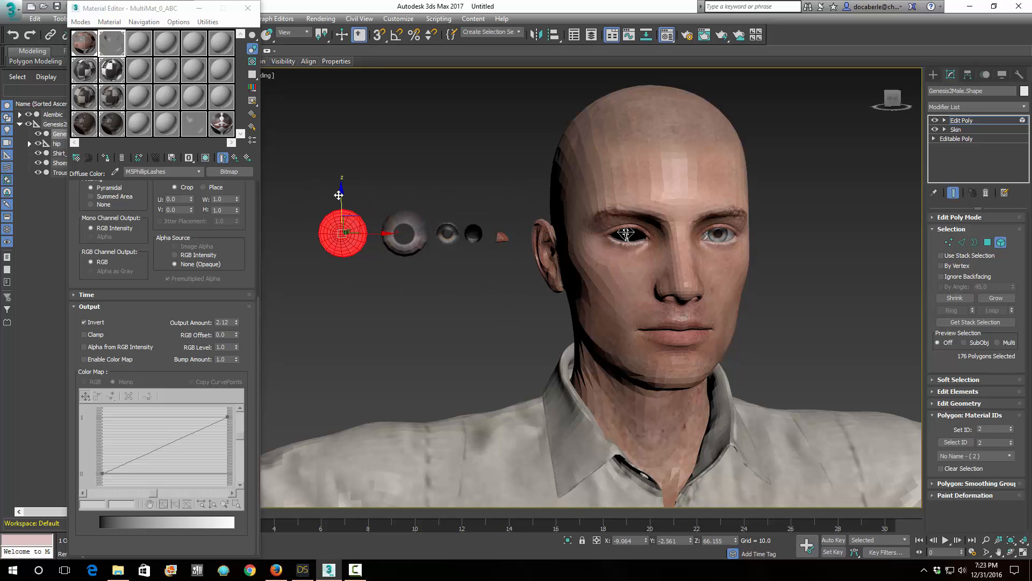
Switch to polygon selection and check the material ID of the transparent shell, first on one polygon and then on a region of it.
key("e")
middle_click_drag(378, 244, 396, 185, "alt")
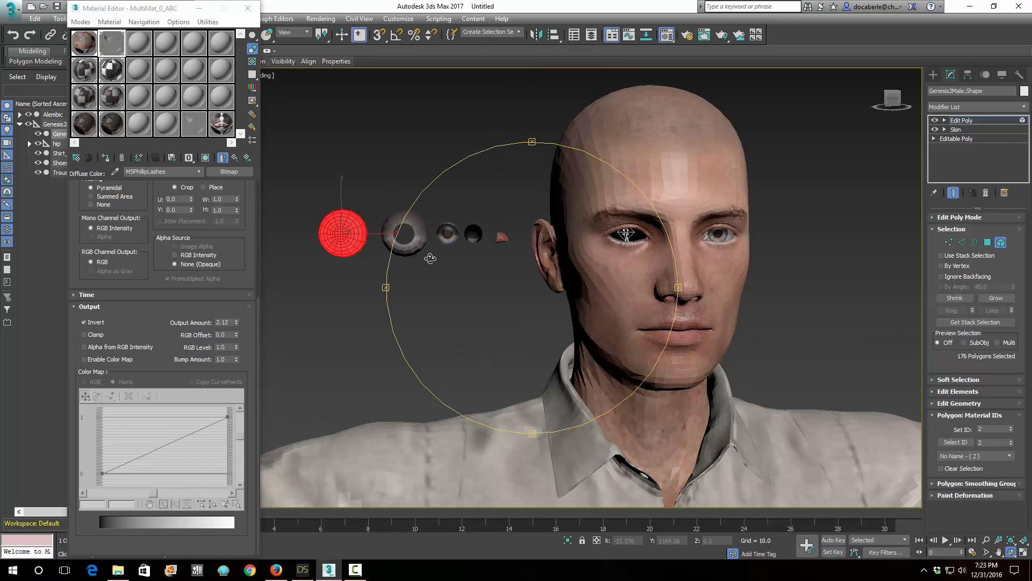
left_click_drag(430, 258, 429, 270)
right_click(409, 179)
key("z")
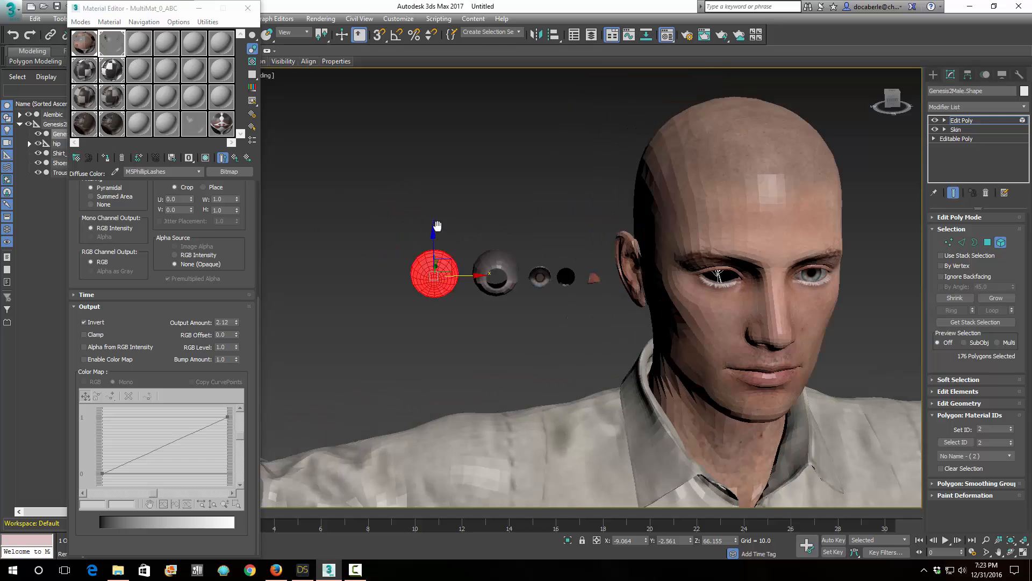
middle_click_drag(609, 256, 664, 300)
scroll(670, 188, "down", 2)
key("Delete")
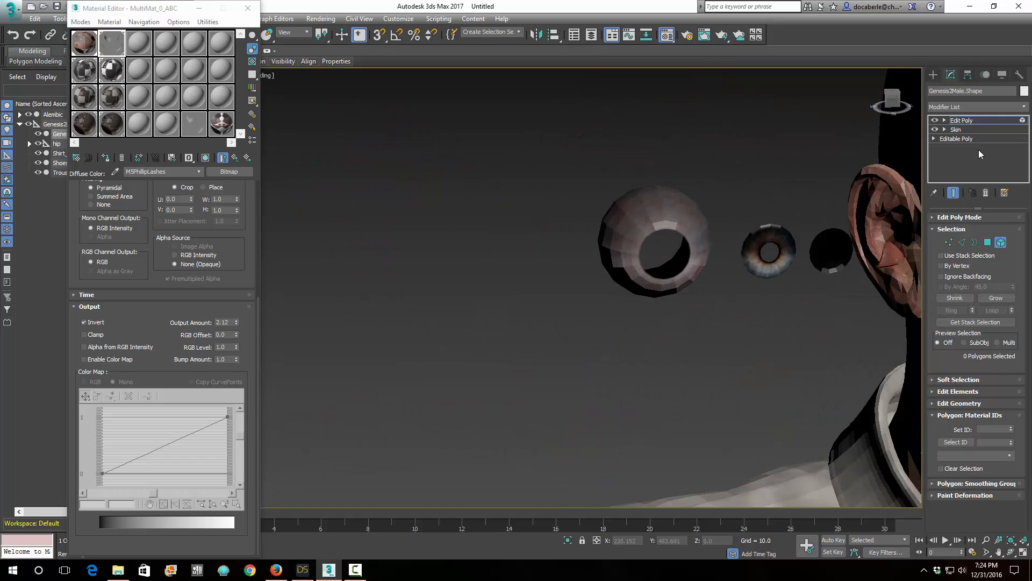
left_click(987, 242)
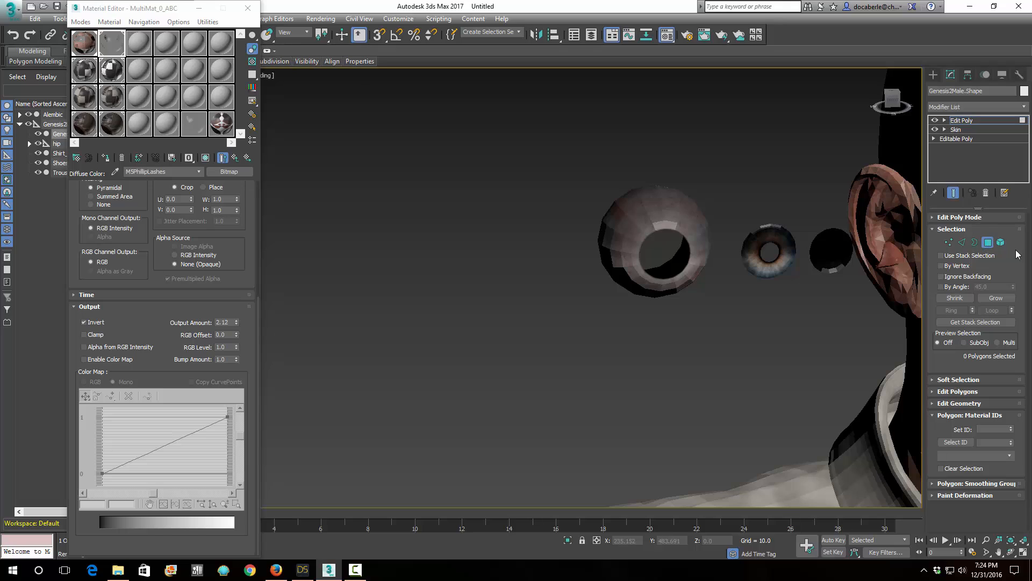
left_click(463, 242)
left_click(497, 253)
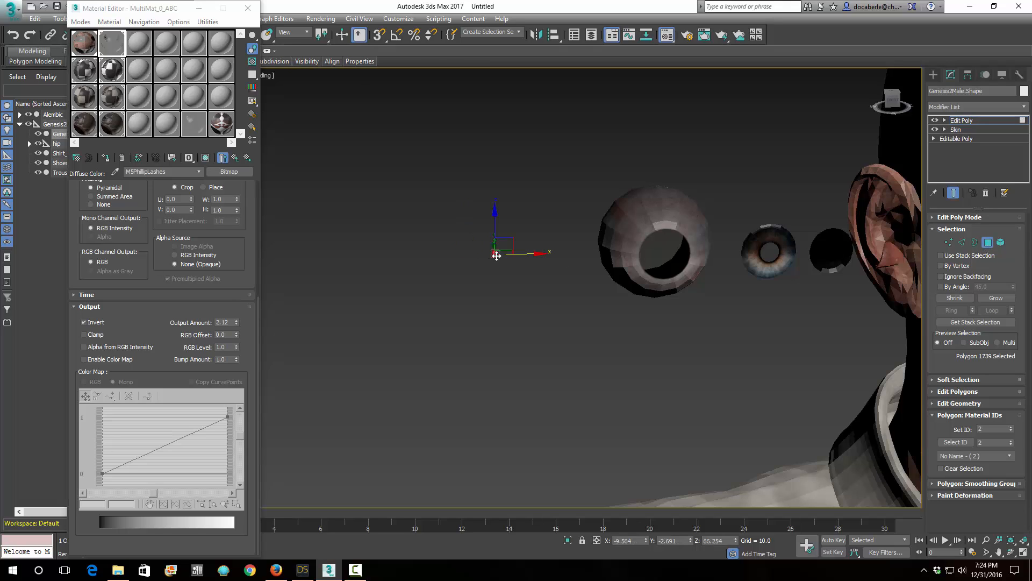
left_click(476, 208)
left_click(441, 210)
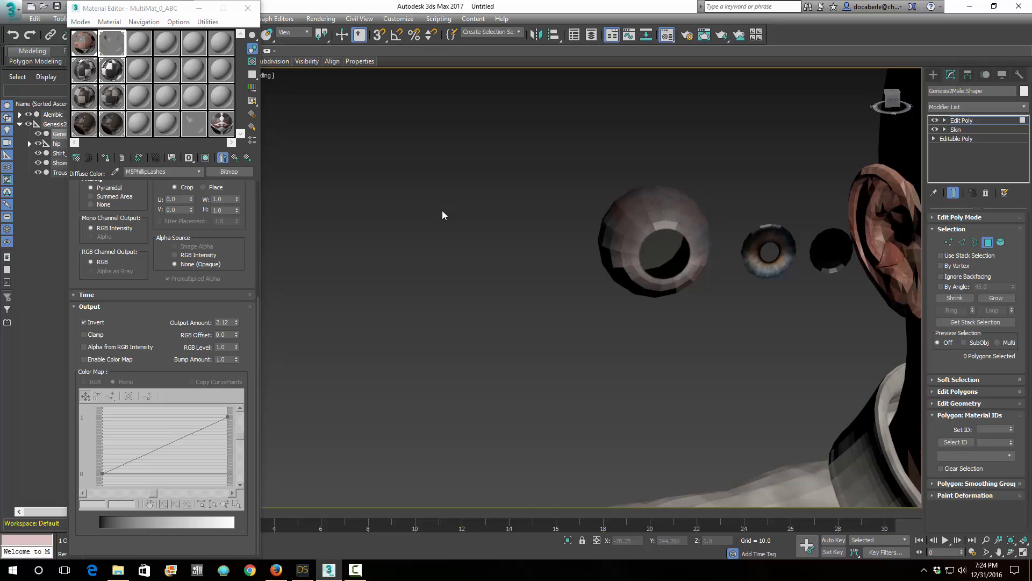
left_click_drag(553, 313, 556, 317)
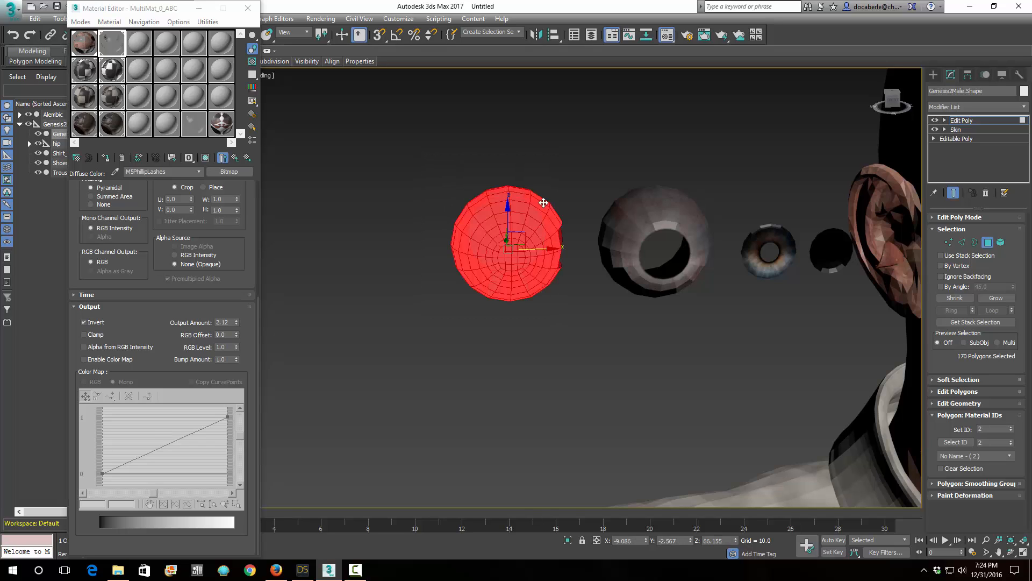
key("Delete")
Check the material IDs of polygons on the white eyeball, the surface over its opening, the iris, the pupil and the inner-corner piece.
left_click(643, 221)
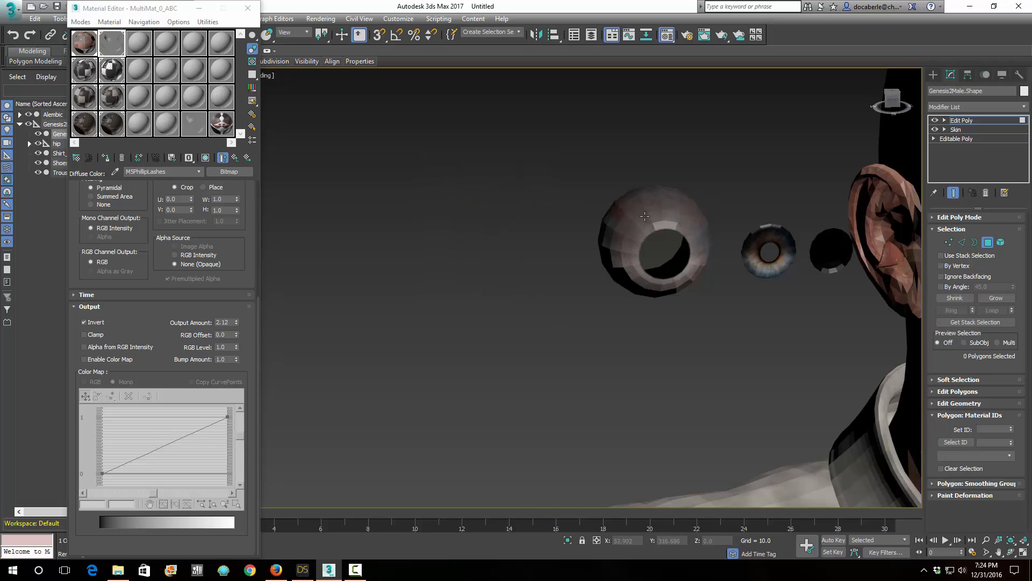
left_click(669, 255)
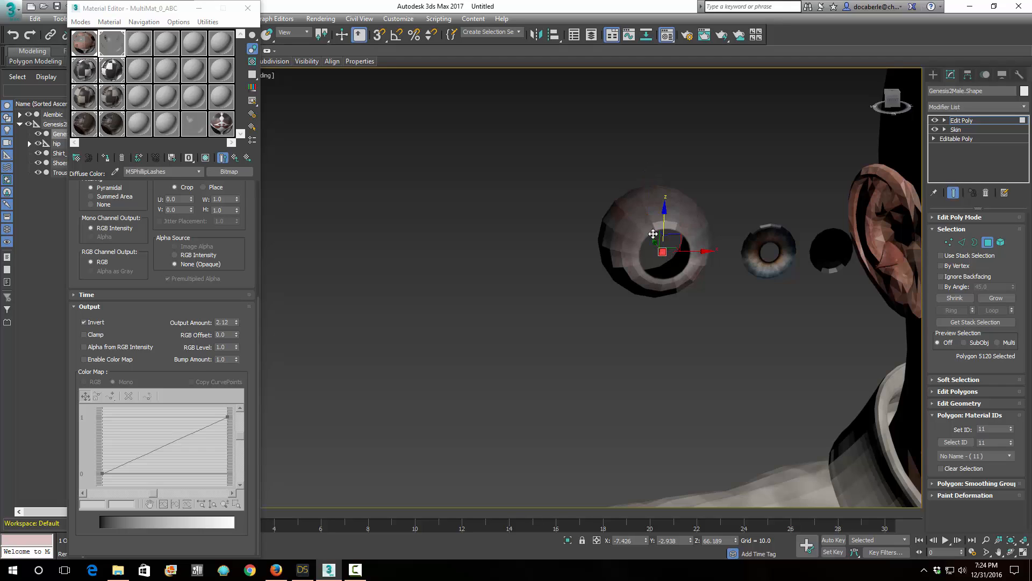
left_click(639, 214)
left_click(659, 248)
left_click(644, 216)
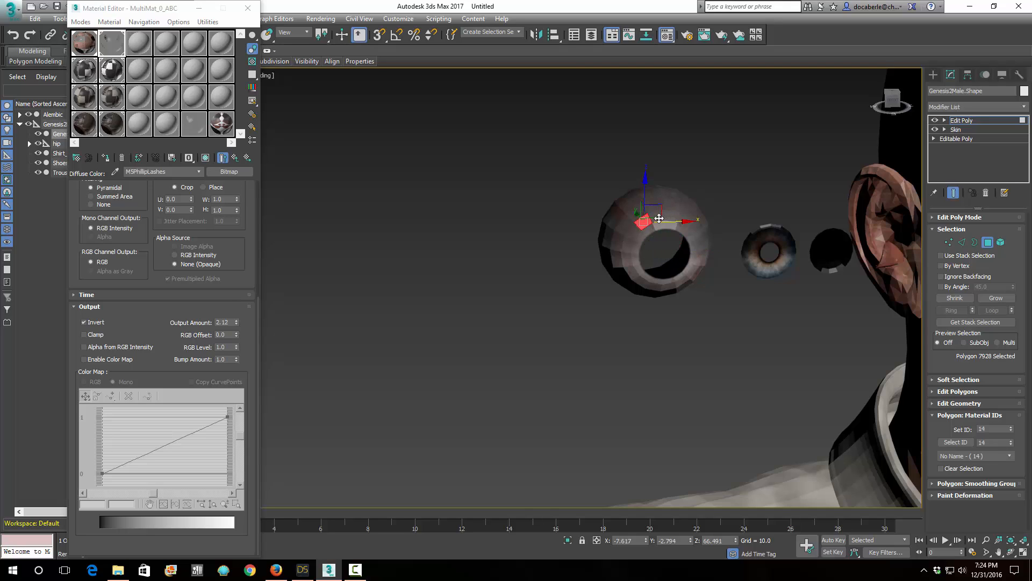
left_click(753, 263)
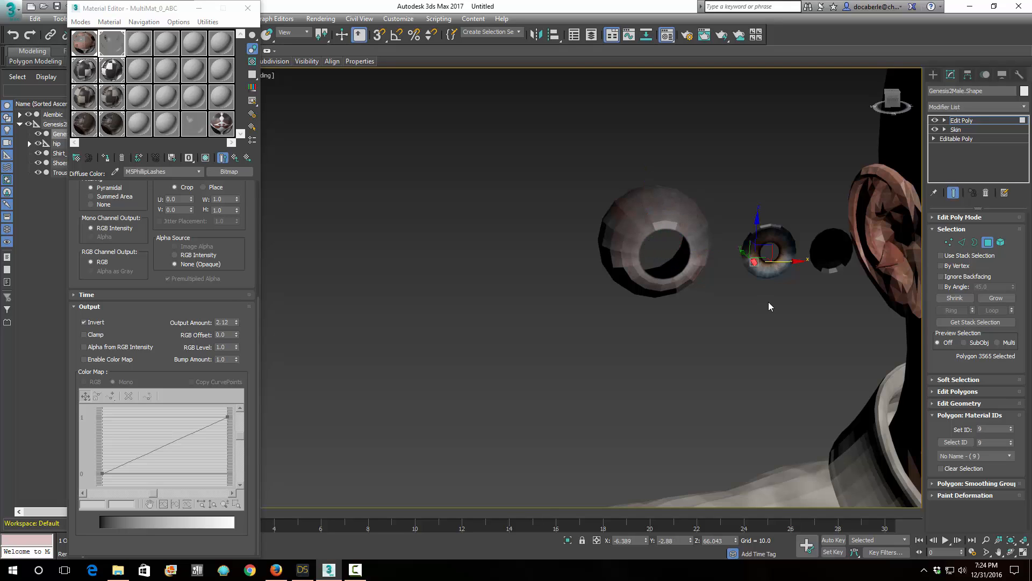
left_click(830, 267)
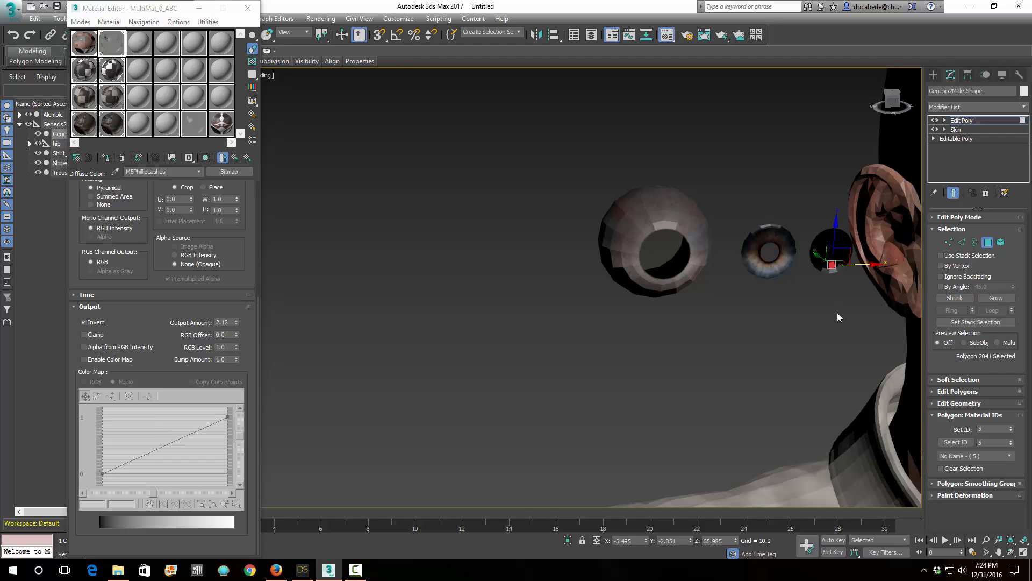
middle_click_drag(838, 312, 669, 352)
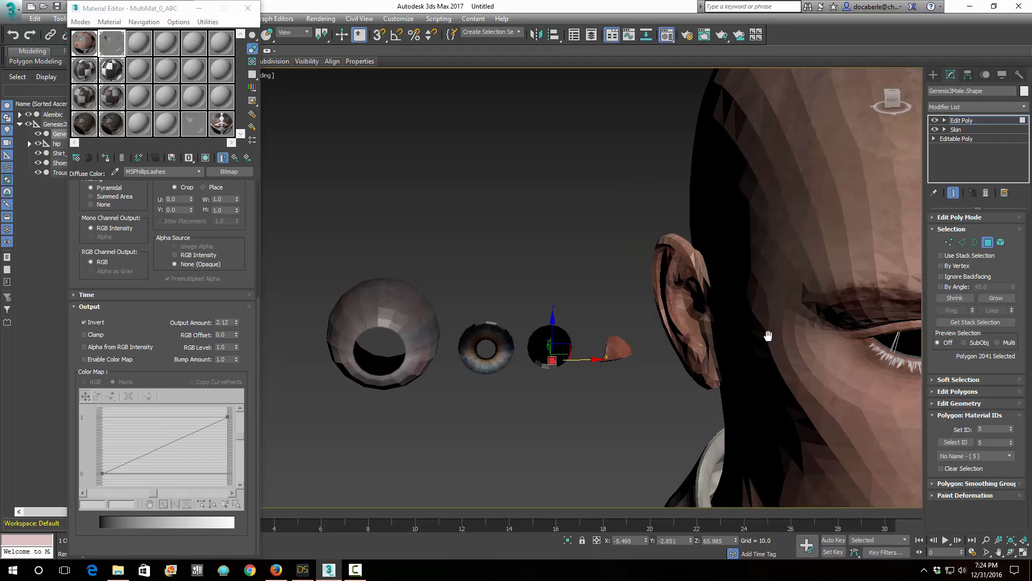
left_click(625, 346)
Recheck the transparent shell's material ID and region-select all the separated eye parts to show their wireframes together.
scroll(548, 381, "down", 3)
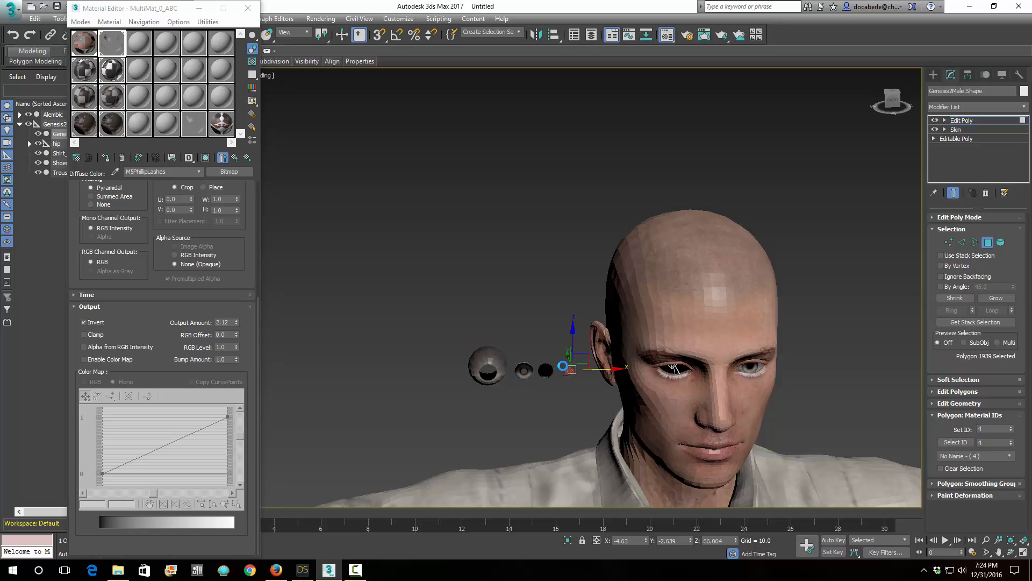
left_click(453, 370)
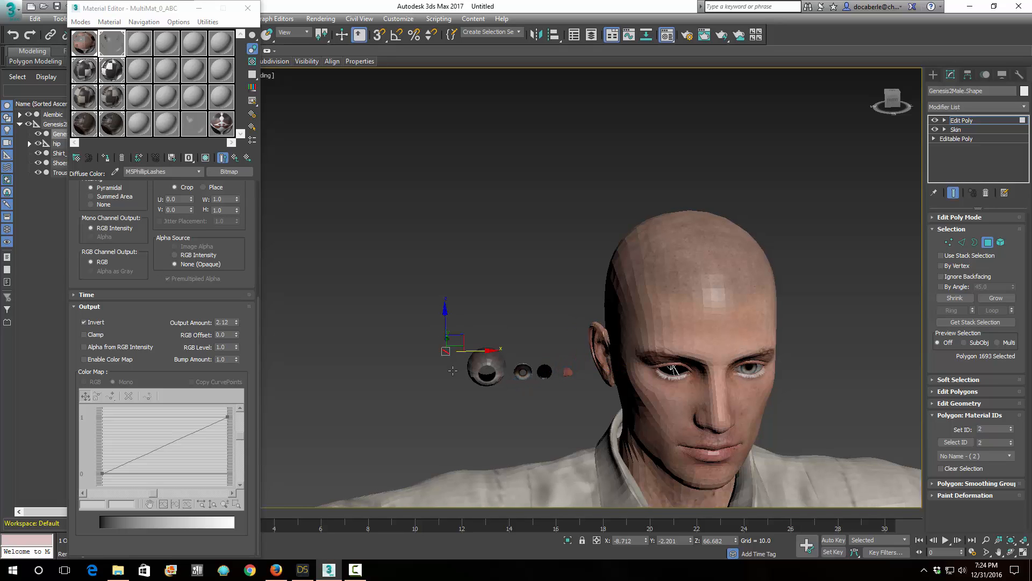
left_click(431, 365)
left_click(428, 375)
left_click(372, 313)
left_click_drag(559, 423, 573, 427)
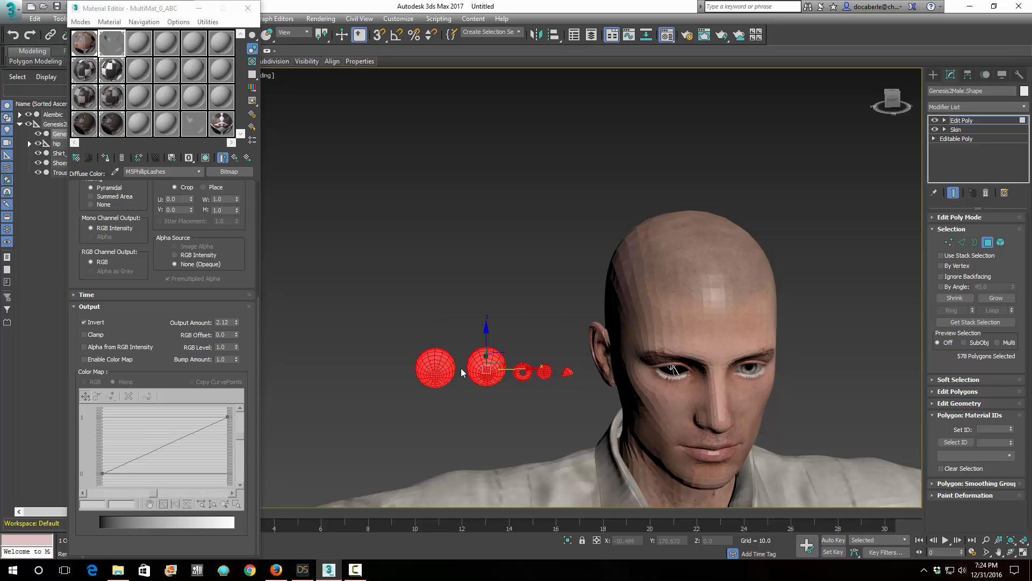
Compare the material IDs of the shell, eyeball opening and eyeball white, and display MultiMat_0's sub-material list.
left_click(422, 319)
left_click(433, 369)
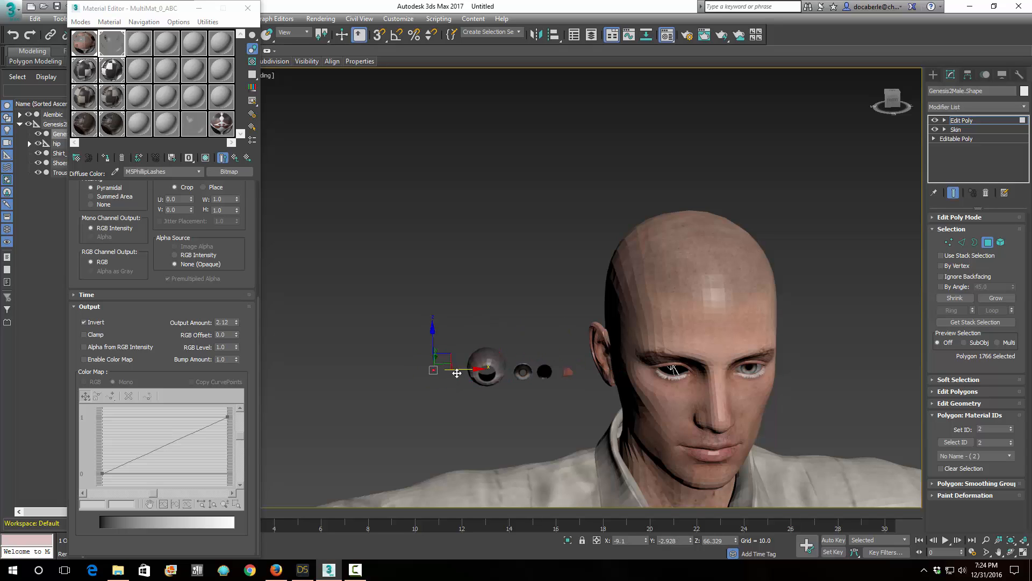
left_click(480, 362)
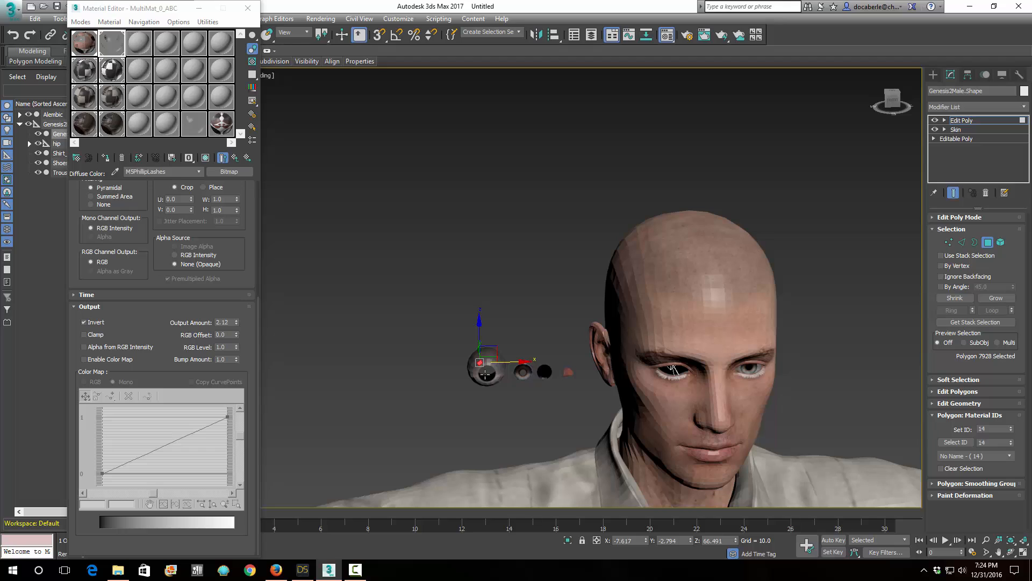
left_click(486, 371)
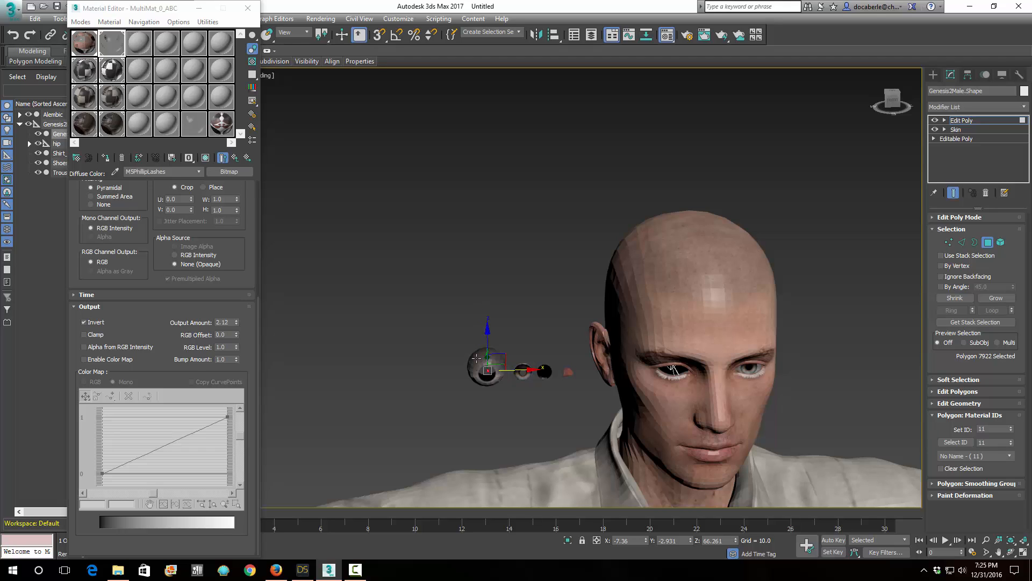
left_click(477, 358)
left_click(82, 54)
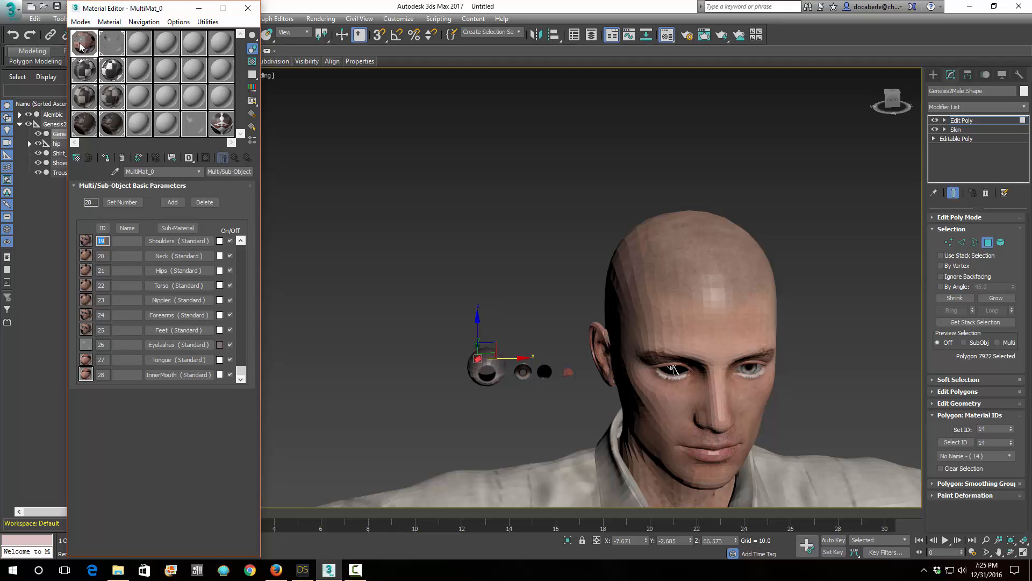
Compare the material IDs of the separated eyeball white and its opening surface with the matching MultiMat_0 sub-materials.
left_click(491, 362)
left_click(489, 361)
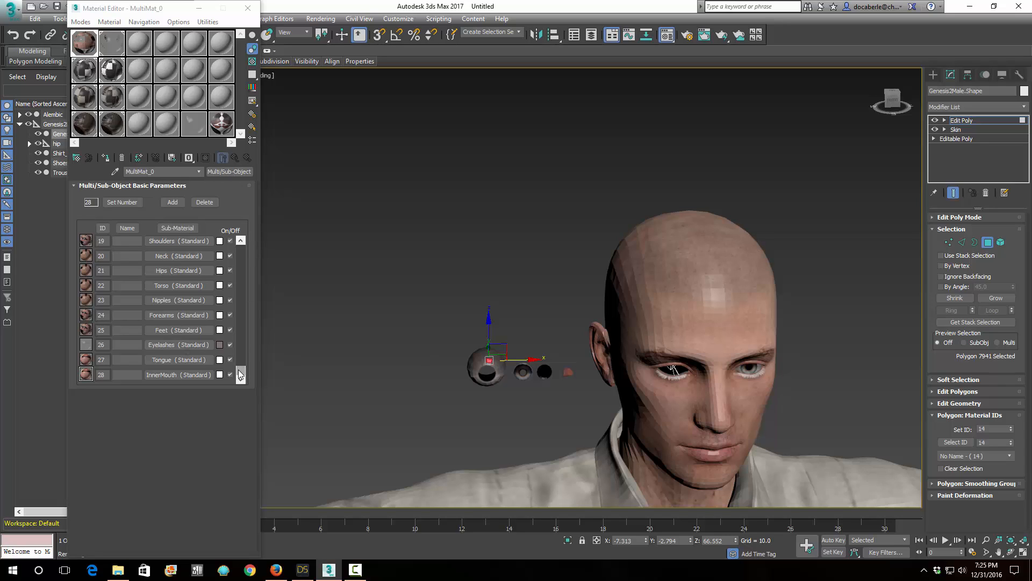
left_click_drag(240, 374, 237, 314)
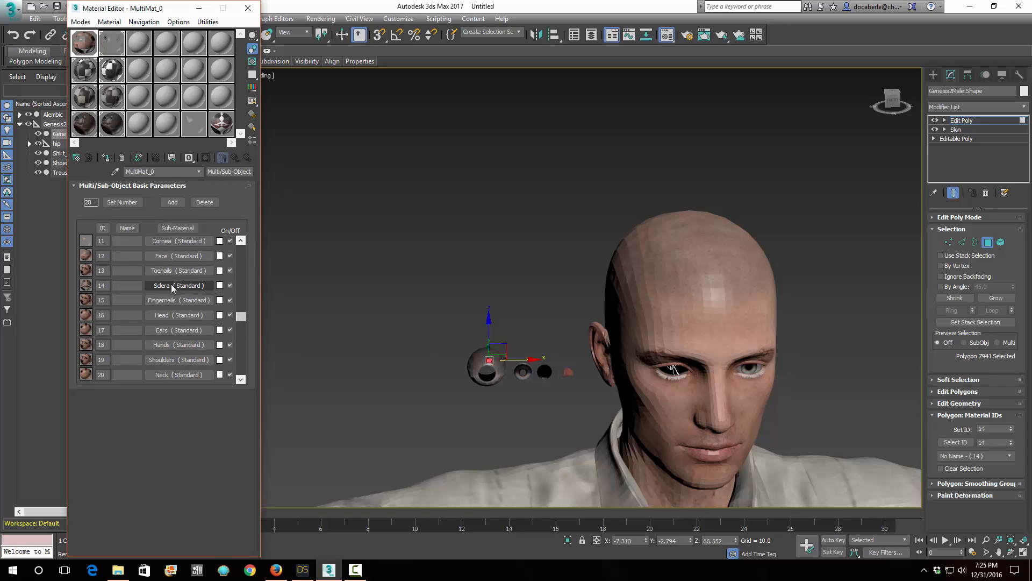
left_click(486, 369)
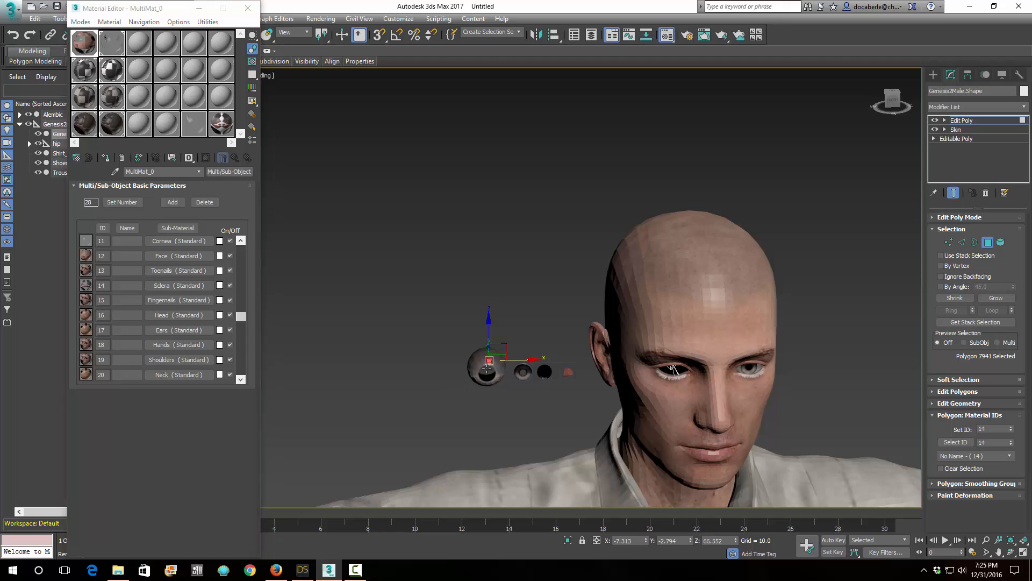
left_click(494, 380)
left_click(486, 370)
left_click(486, 370)
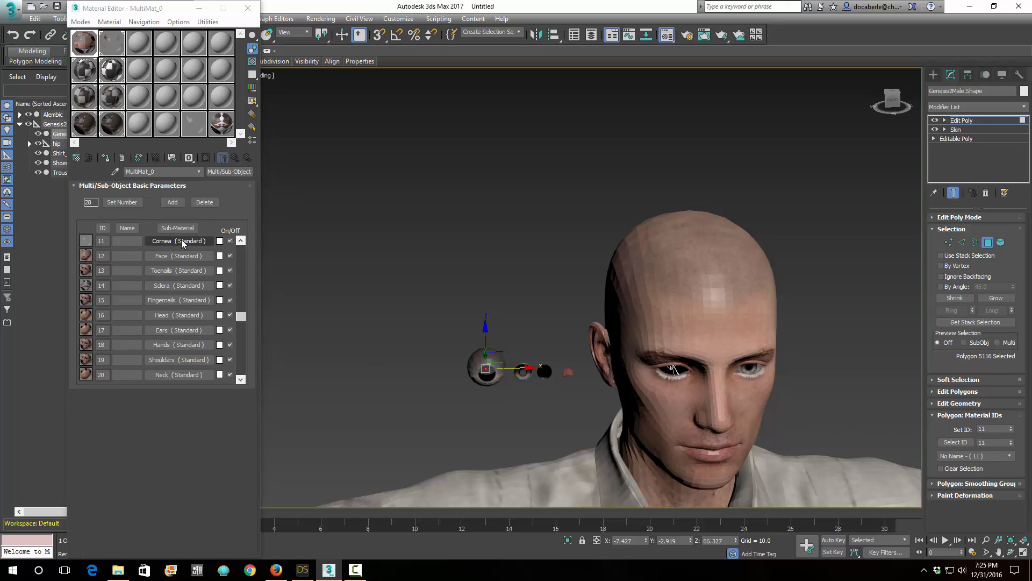
Match the material IDs of the transparent shell, iris, pupil and inner-corner piece to their entries in MultiMat_0.
left_click(452, 357)
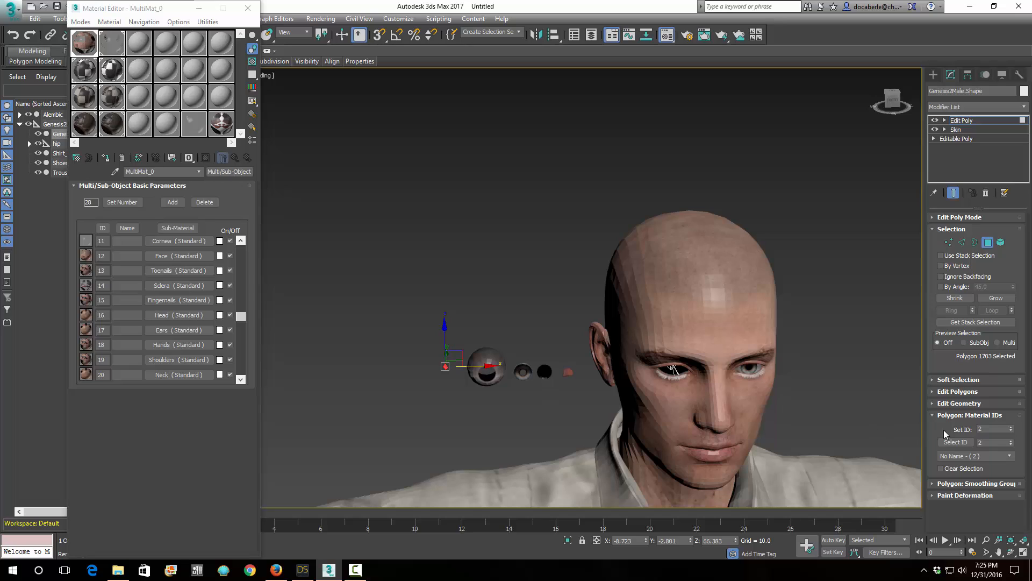
left_click_drag(240, 318, 241, 254)
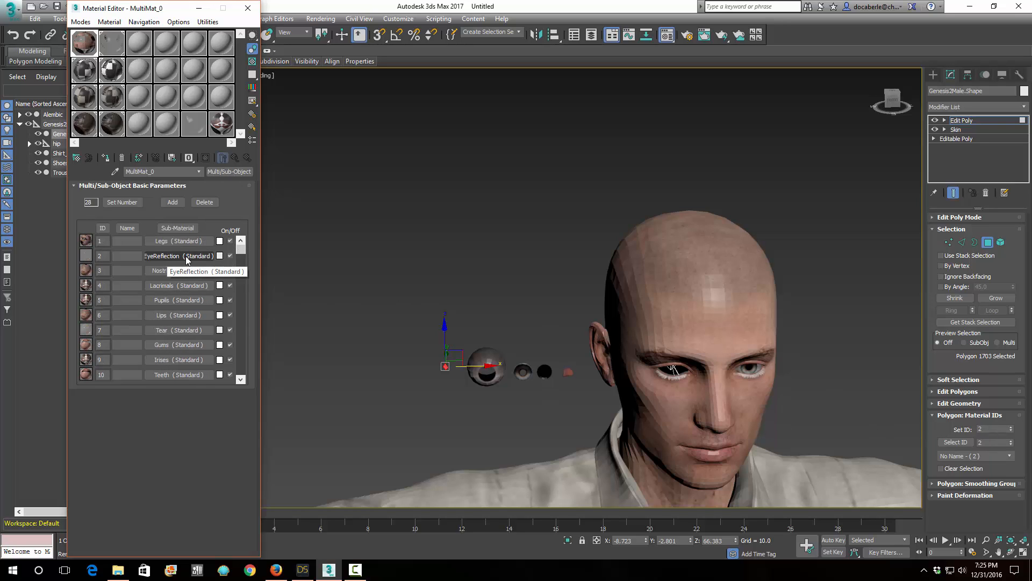
left_click(544, 369)
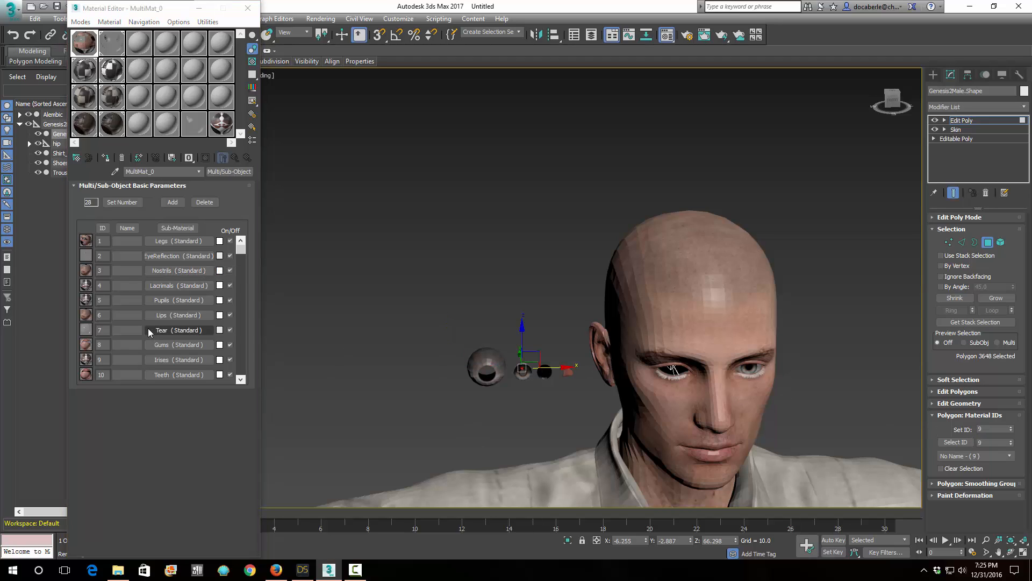
left_click(556, 377)
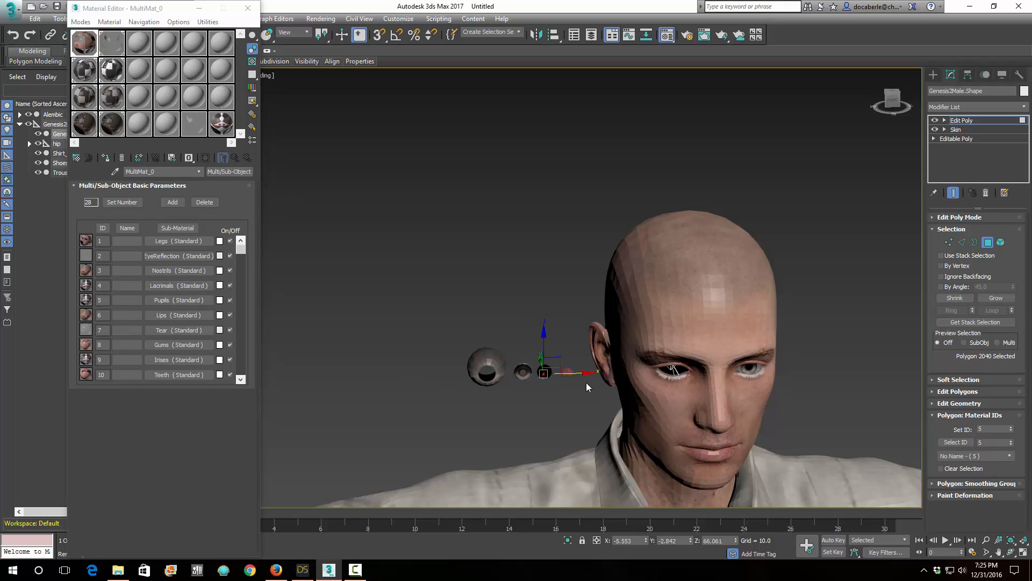
left_click(568, 370)
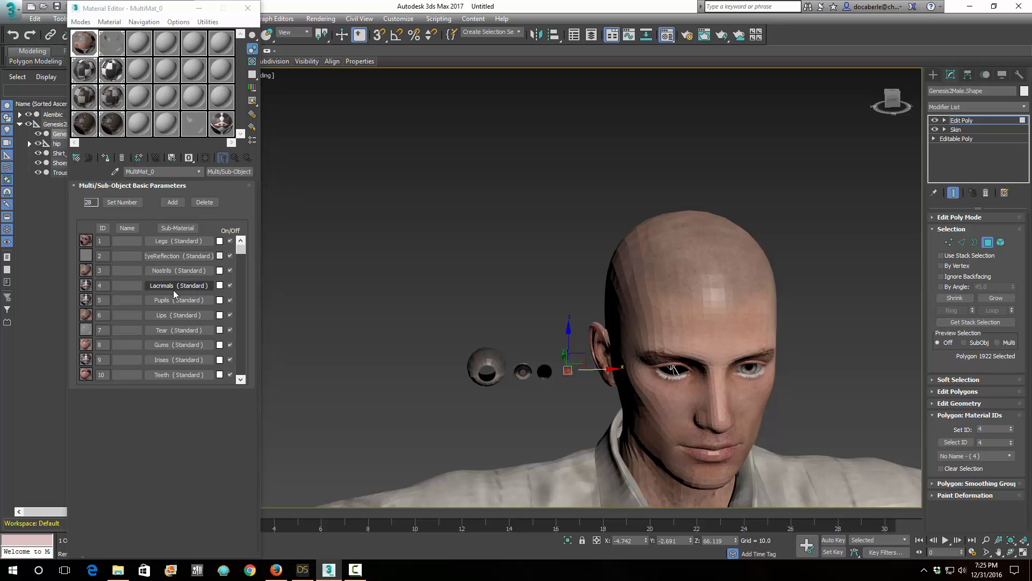
Leave polygon selection on the clothed figure, select the unclothed Alembic Genesis 2 male and switch it to polygon selection.
middle_click_drag(560, 404, 475, 395)
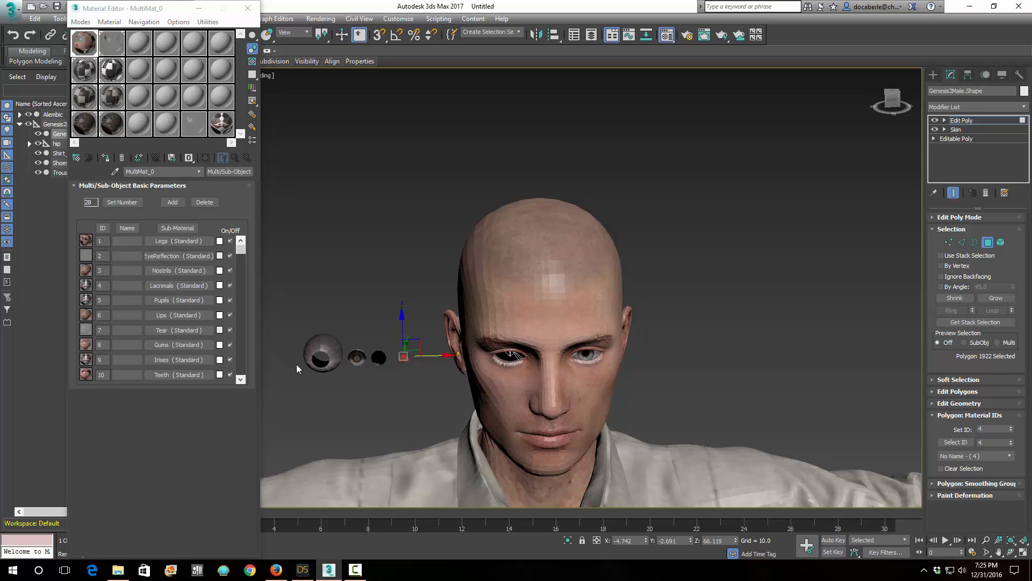
middle_click_drag(811, 368, 358, 388)
middle_click_drag(763, 370, 711, 372)
key("z")
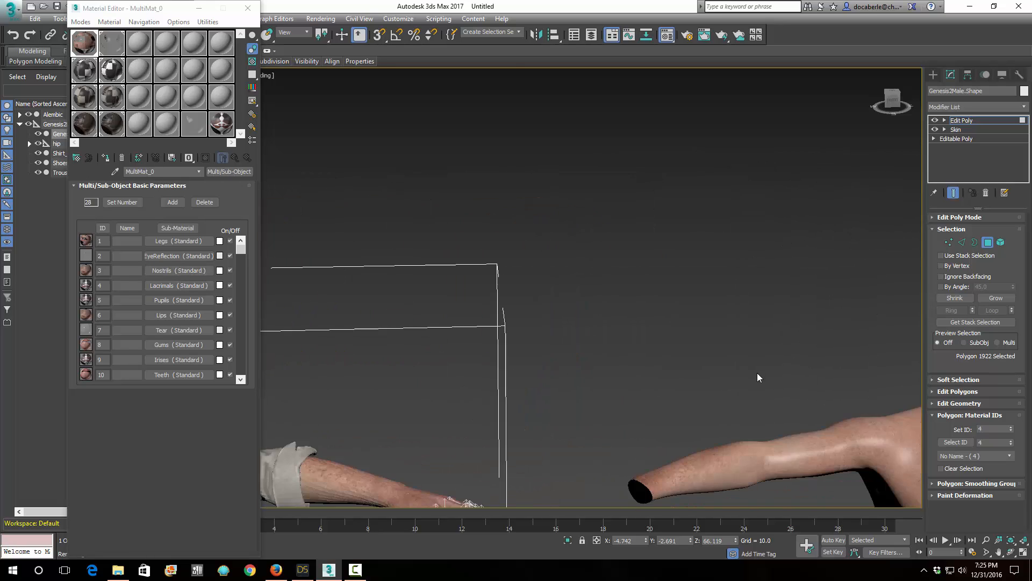
scroll(603, 385, "up", 5)
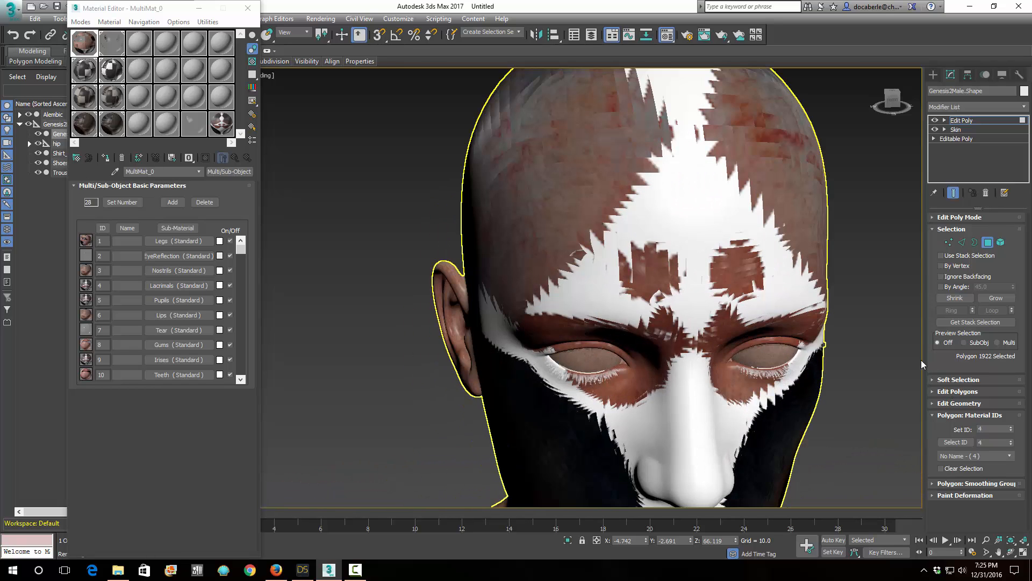
left_click(989, 242)
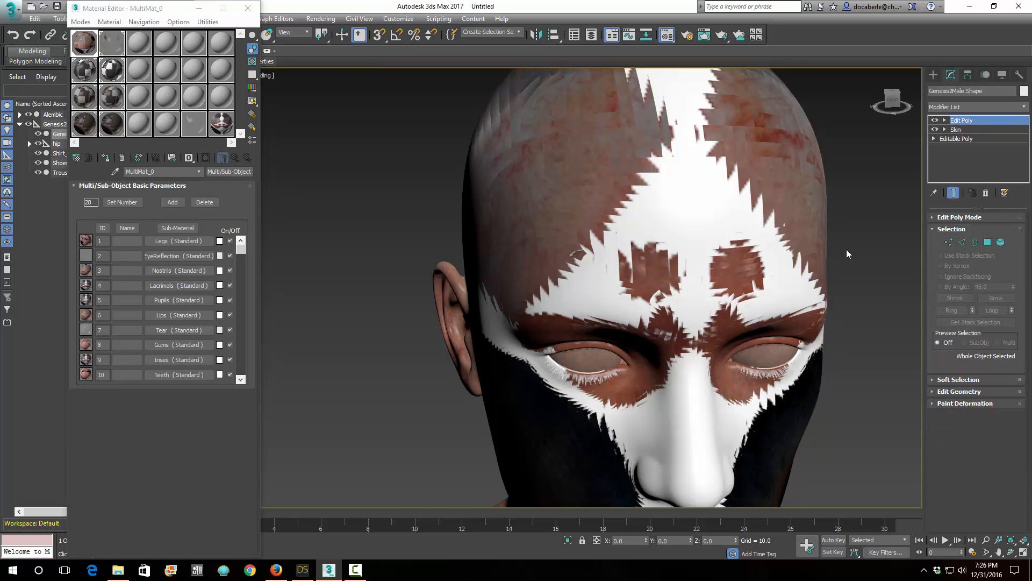
left_click(822, 253)
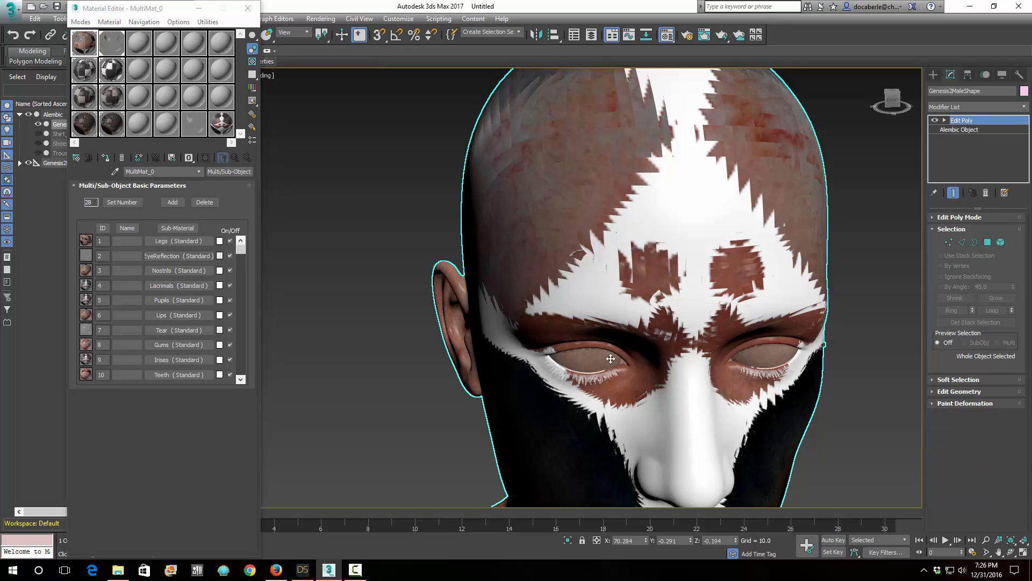
left_click(988, 243)
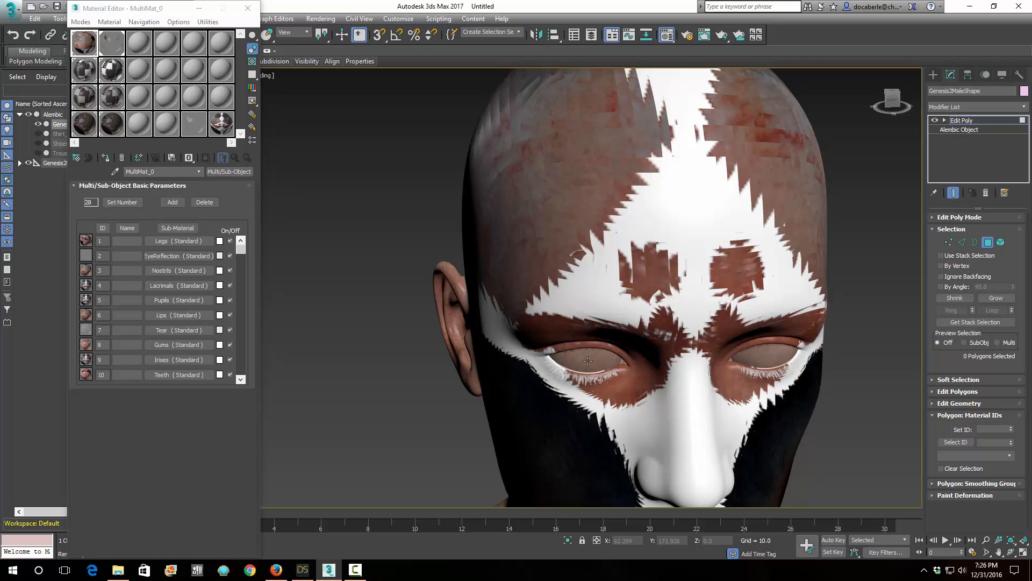
Check the material IDs of the overlapping polygons on the Alembic figure's eye at its centre and outer side.
left_click(587, 356)
left_click(587, 355)
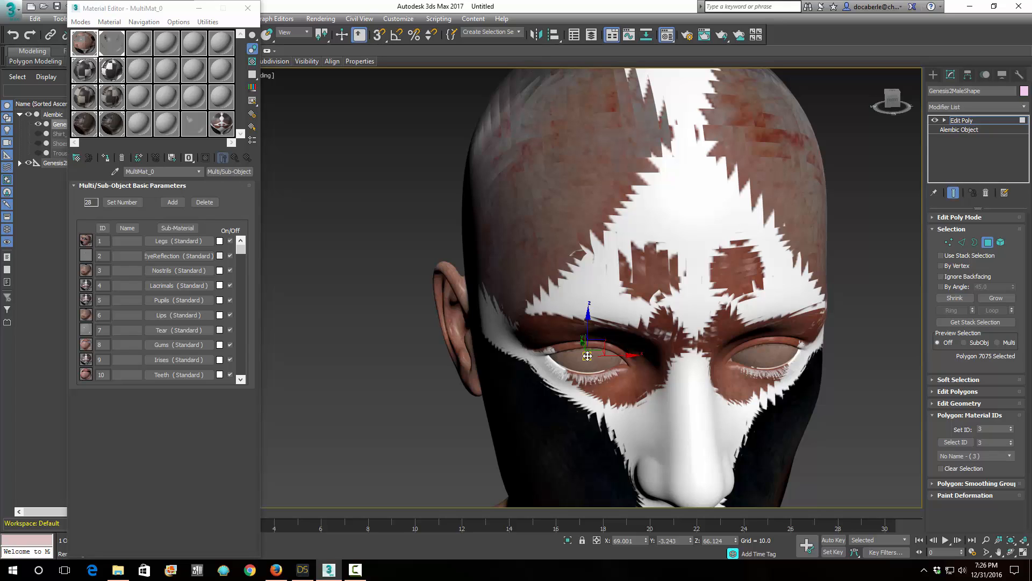
left_click(587, 355)
left_click(587, 355)
left_click(587, 356)
left_click(588, 355)
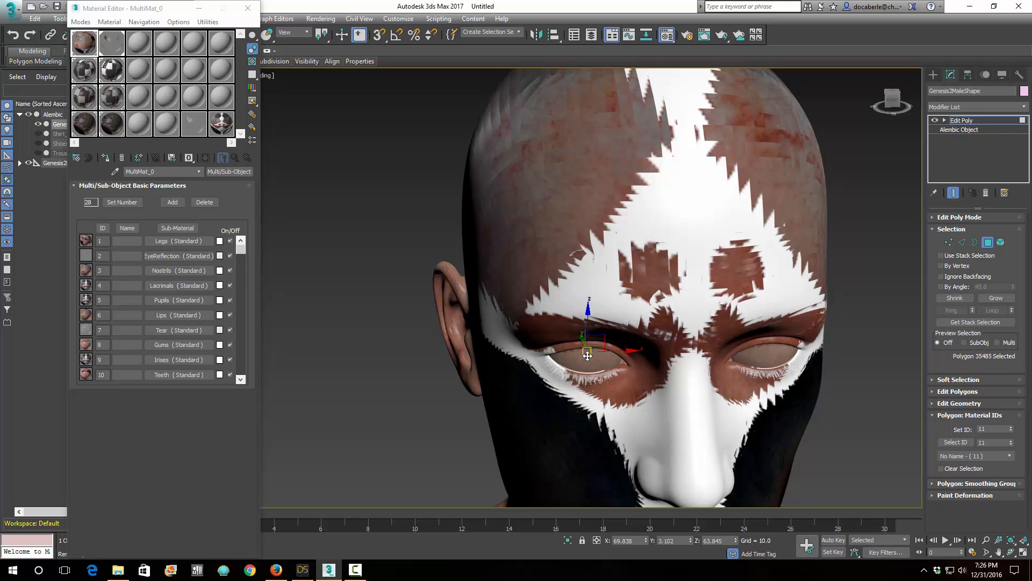
left_click(588, 356)
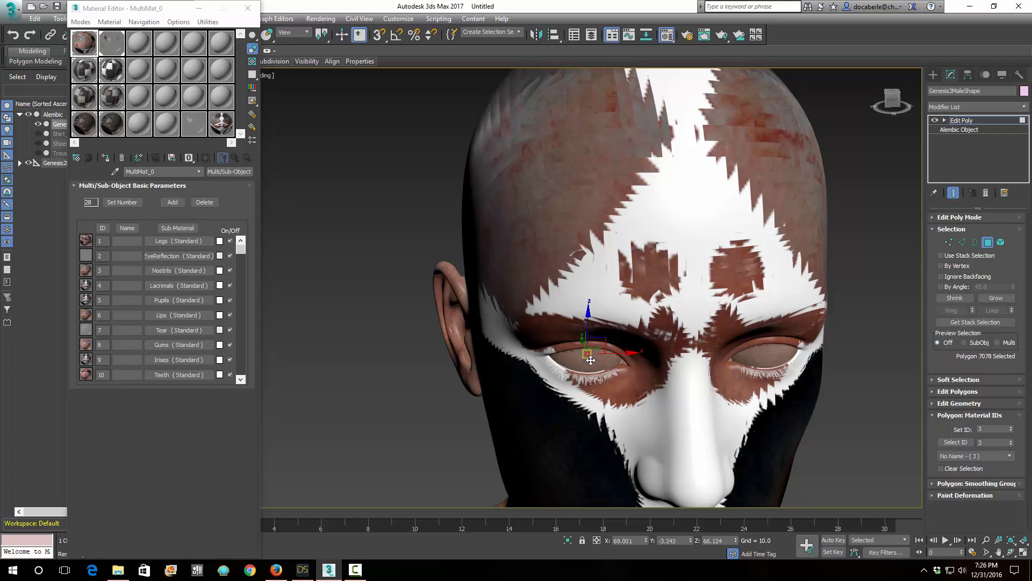
left_click(568, 358)
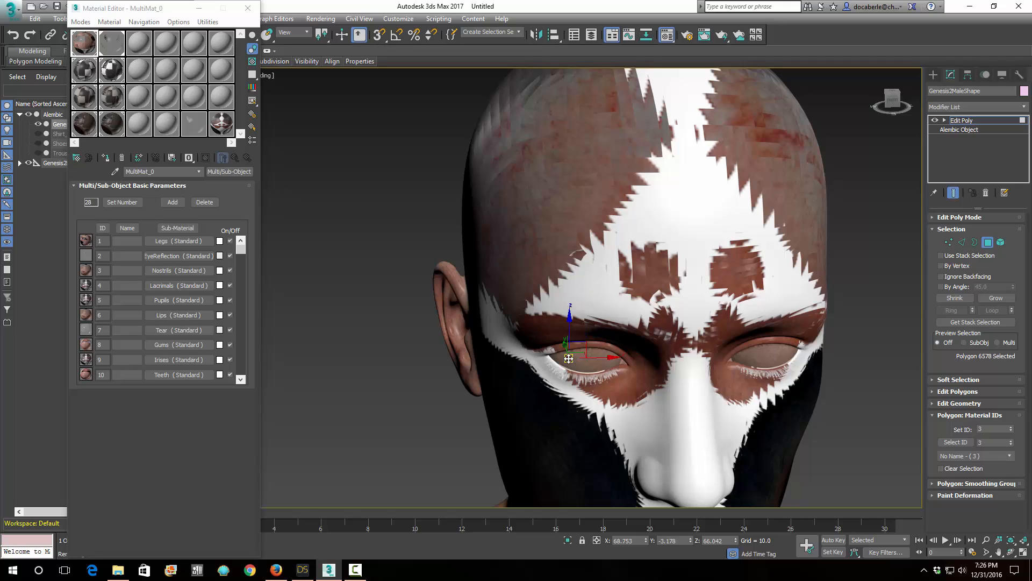
left_click(568, 359)
left_click(569, 358)
Move the Material Editor off the Scene Explorer, render the Alembic figure's head and torso, and close the rendered frame.
scroll(435, 386, "down", 3)
scroll(437, 385, "up", 3)
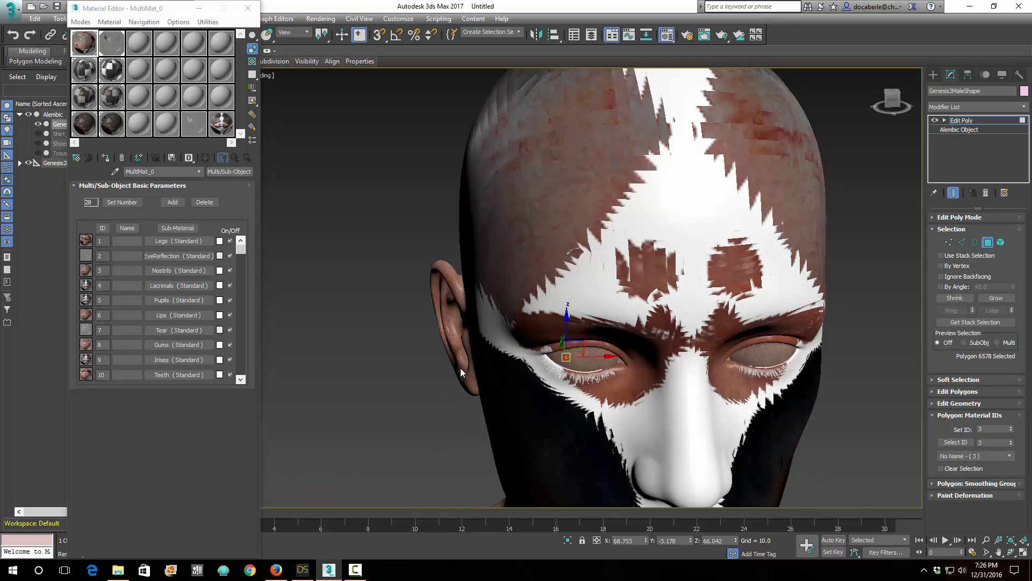
scroll(694, 305, "down", 1)
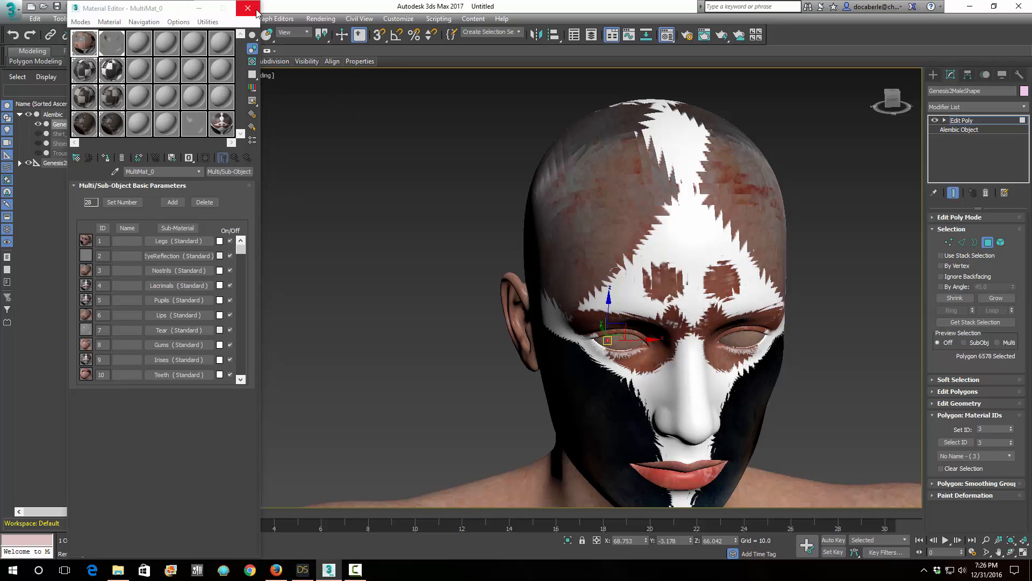
left_click_drag(102, 9, 183, 12)
scroll(625, 417, "down", 3)
middle_click_drag(636, 436, 609, 185)
scroll(574, 320, "down", 2)
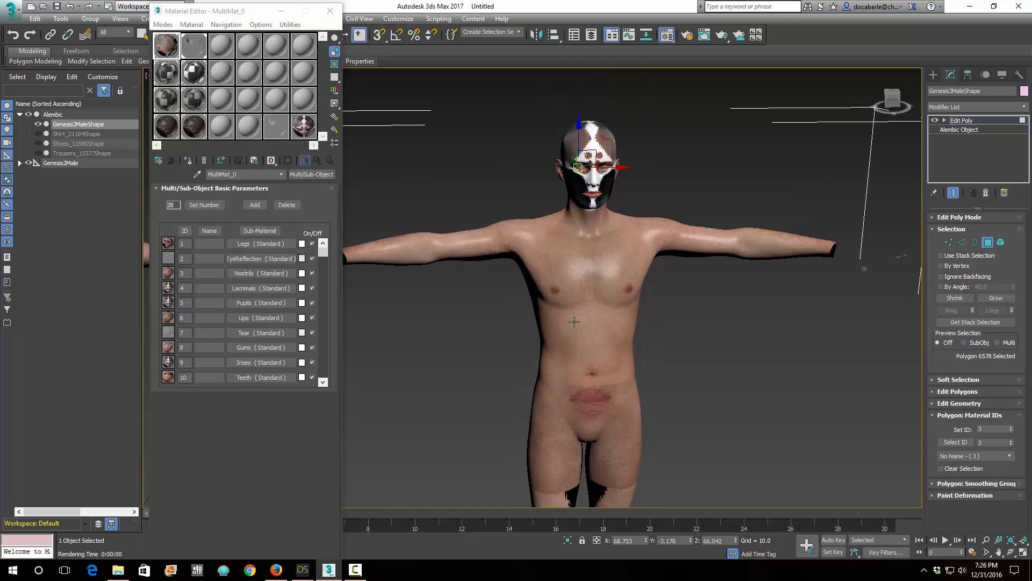
scroll(574, 320, "up", 2)
middle_click_drag(560, 237, 594, 313)
scroll(594, 312, "up", 2)
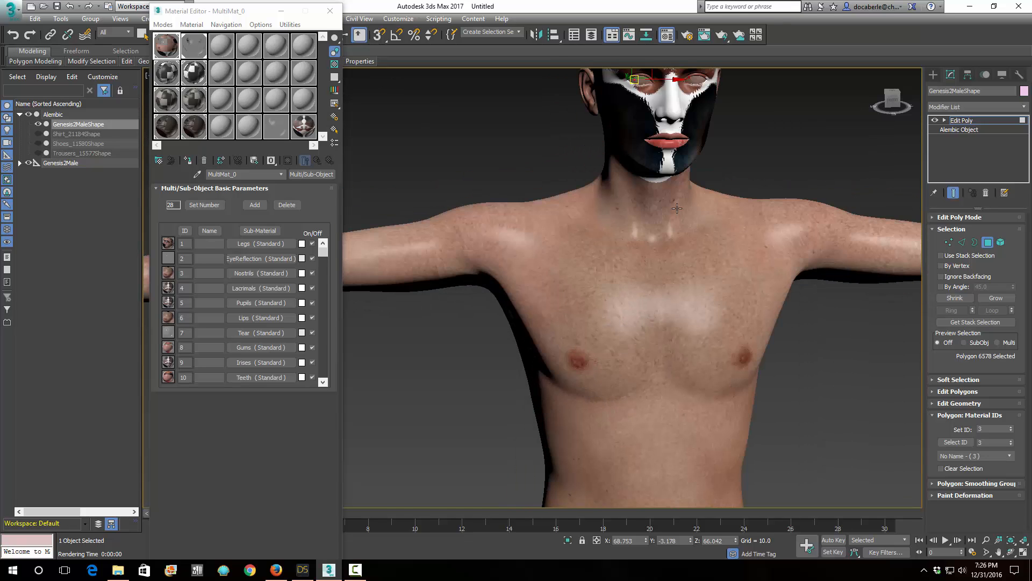
left_click(722, 35)
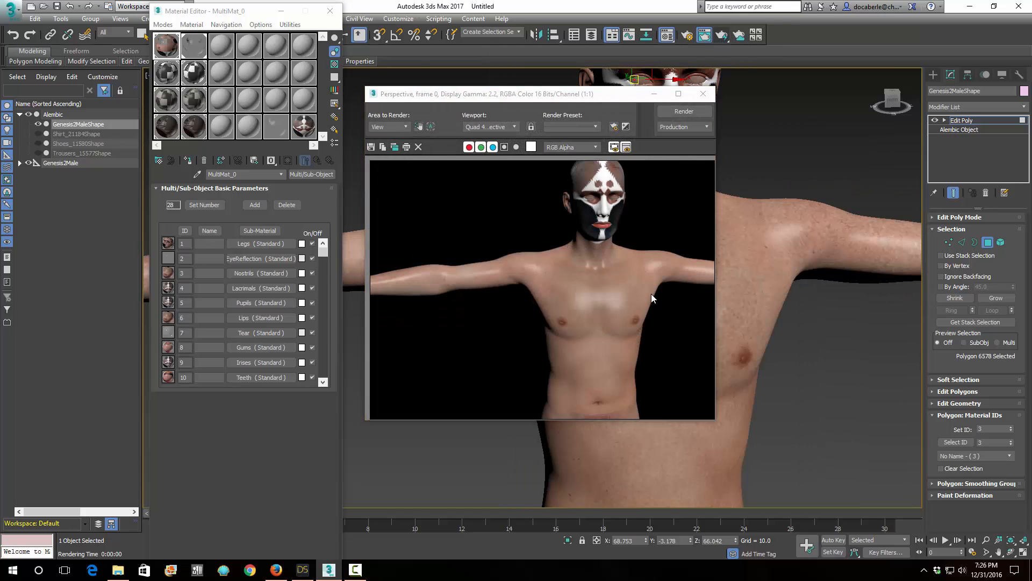
left_click(701, 94)
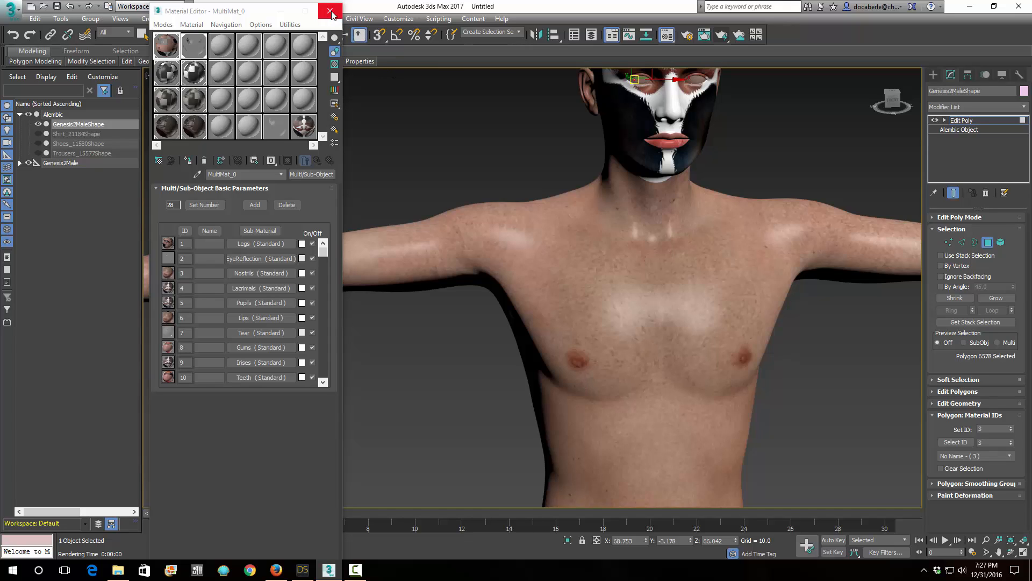
Open the recent scene exportFRMEldritchSeeker_02.max without saving changes to the current scene.
left_click(10, 10)
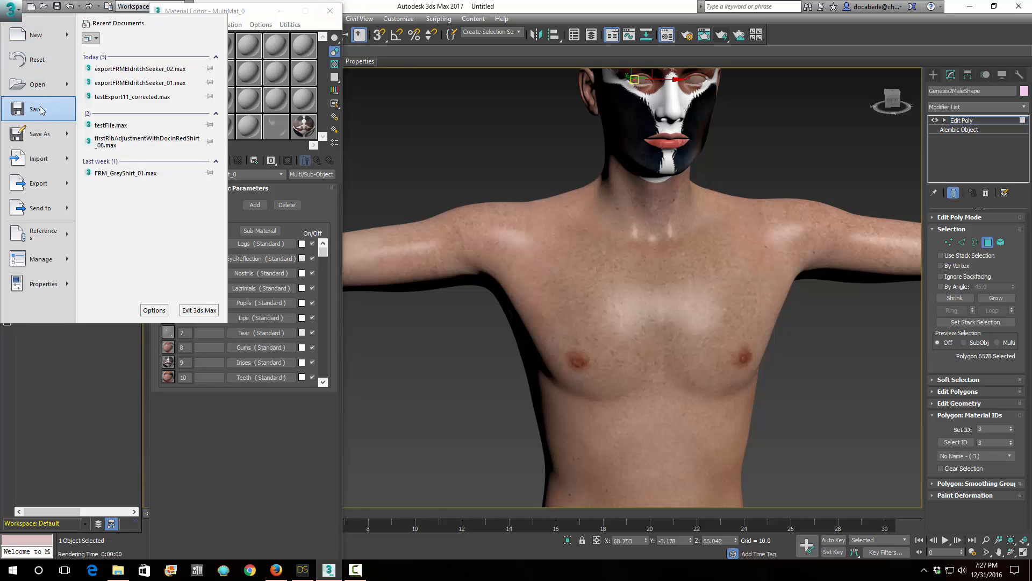
left_click(8, 15)
left_click(15, 8)
left_click(153, 70)
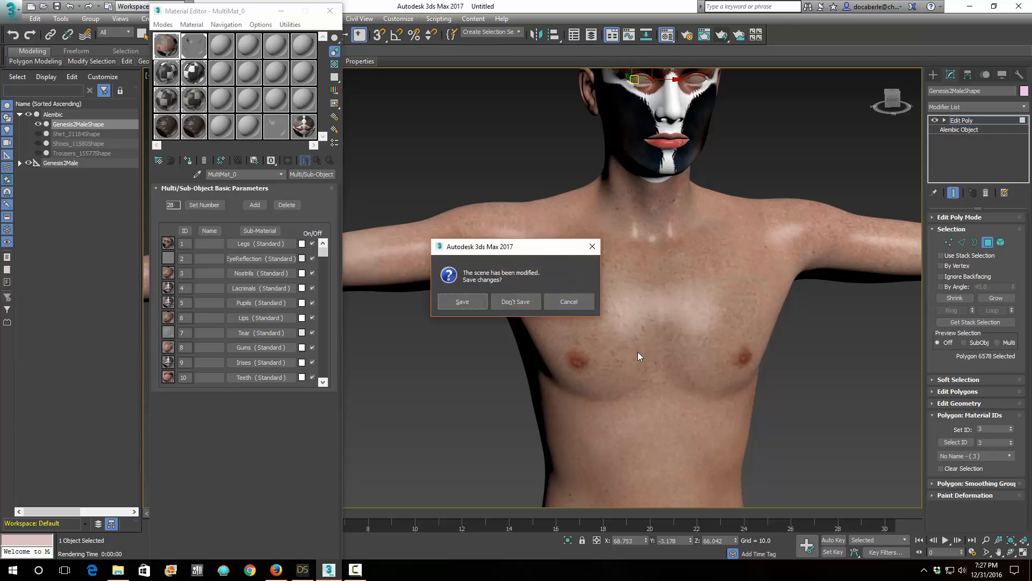
left_click(515, 301)
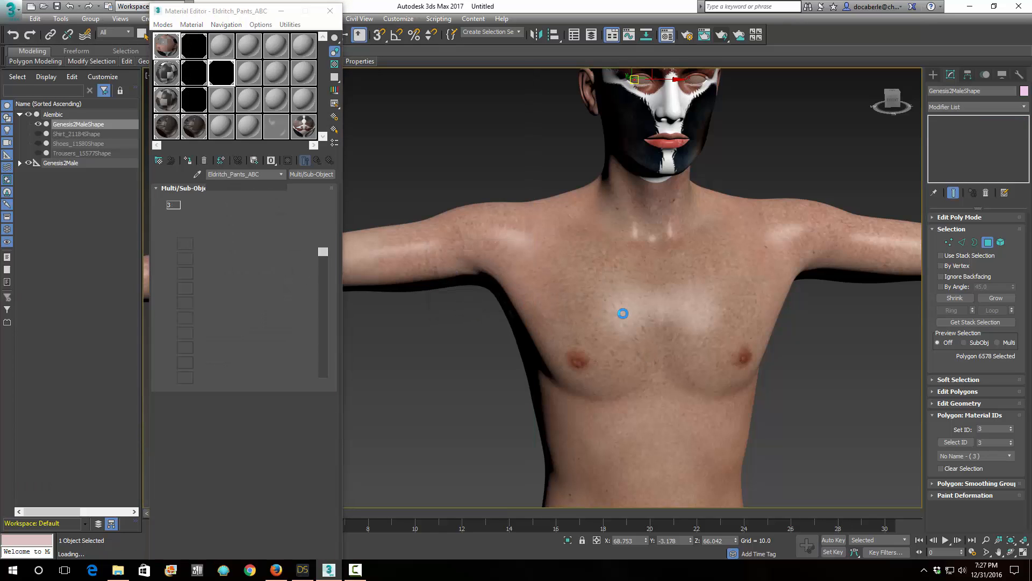
Delete the Edit Poly modifiers from the shirt, the Genesis 2 male body and the trousers, and select the shoes.
left_click(589, 244)
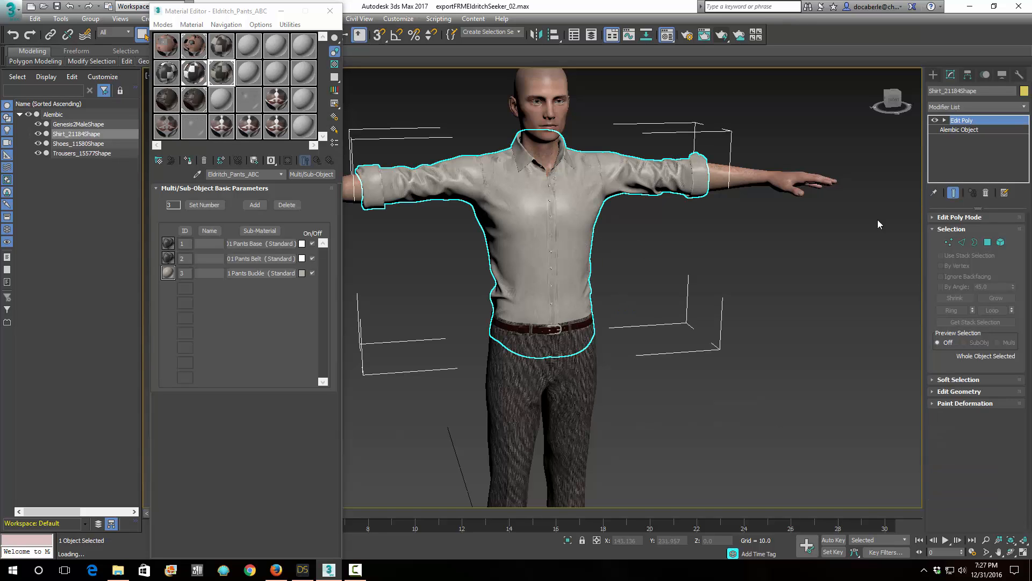
left_click(986, 192)
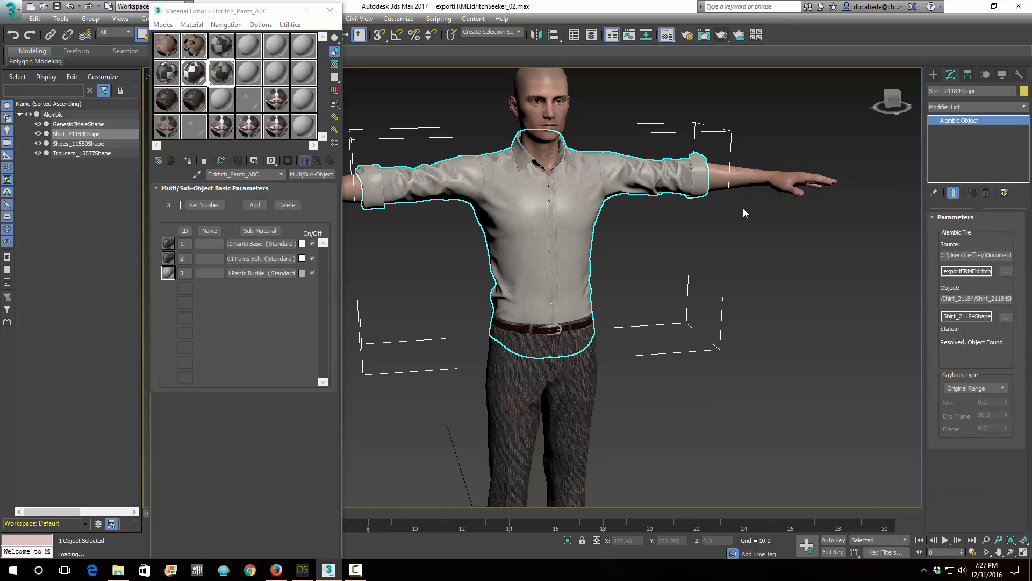
left_click(752, 170)
left_click(989, 189)
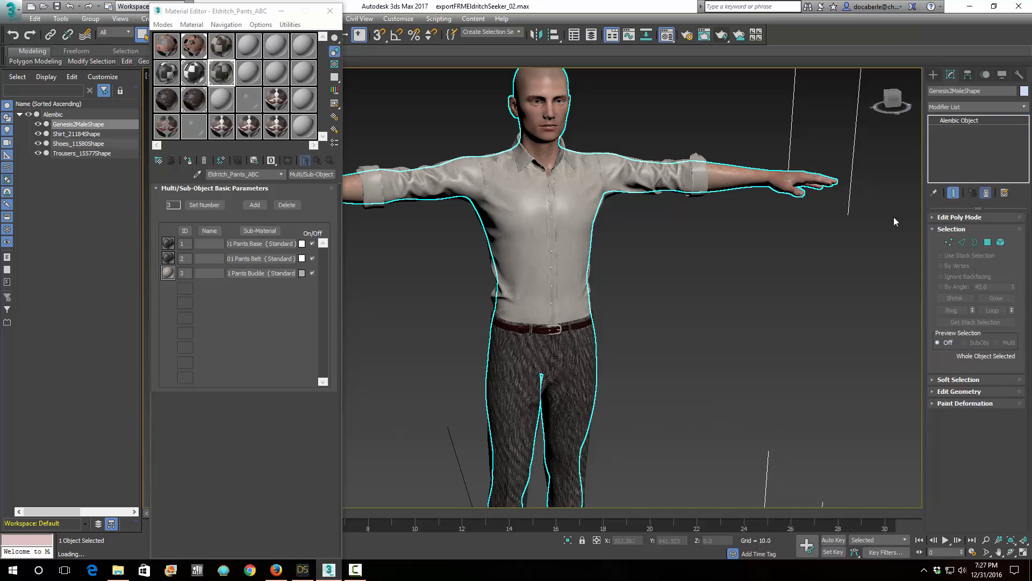
left_click(576, 359)
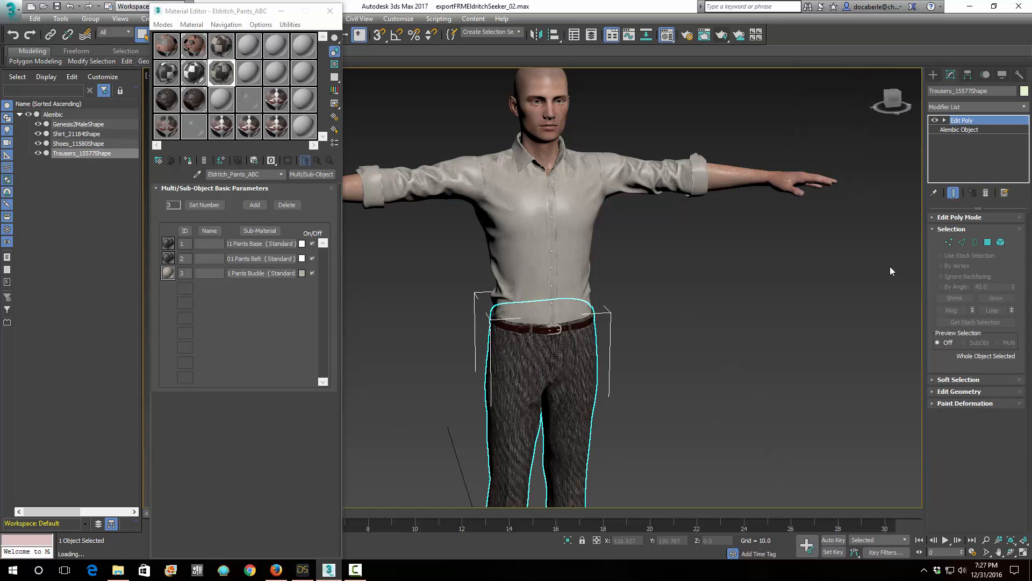
left_click(985, 193)
middle_click_drag(657, 352, 707, 179)
left_click(633, 471)
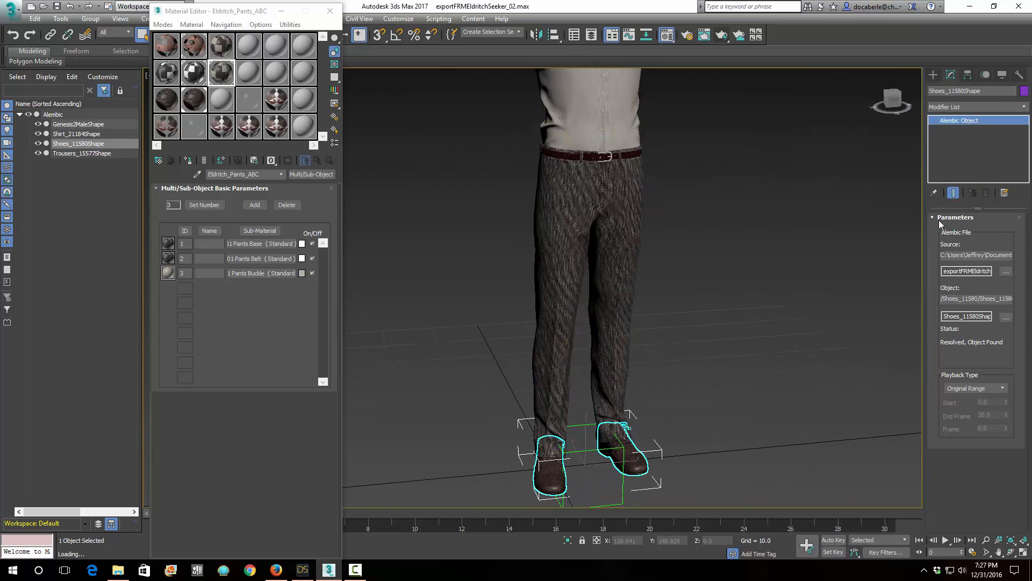
Scrub the animation to frame 29 and close the Material Editor to give a clear view of the clothed figure.
middle_click_drag(676, 226, 648, 395)
scroll(636, 358, "up", 3)
scroll(601, 293, "down", 3)
left_click_drag(522, 512, 932, 499)
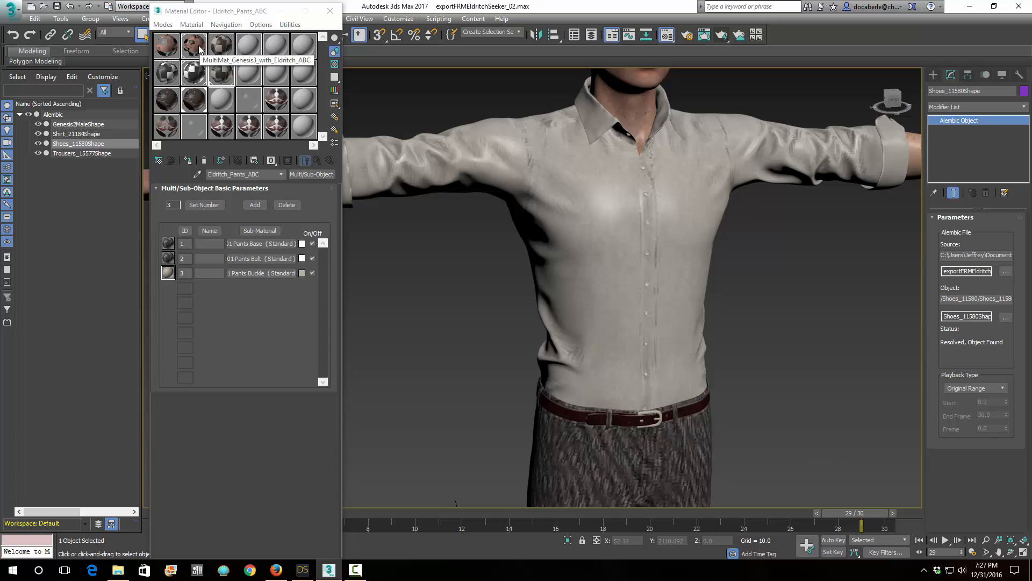
left_click(329, 11)
middle_click_drag(579, 220, 564, 235)
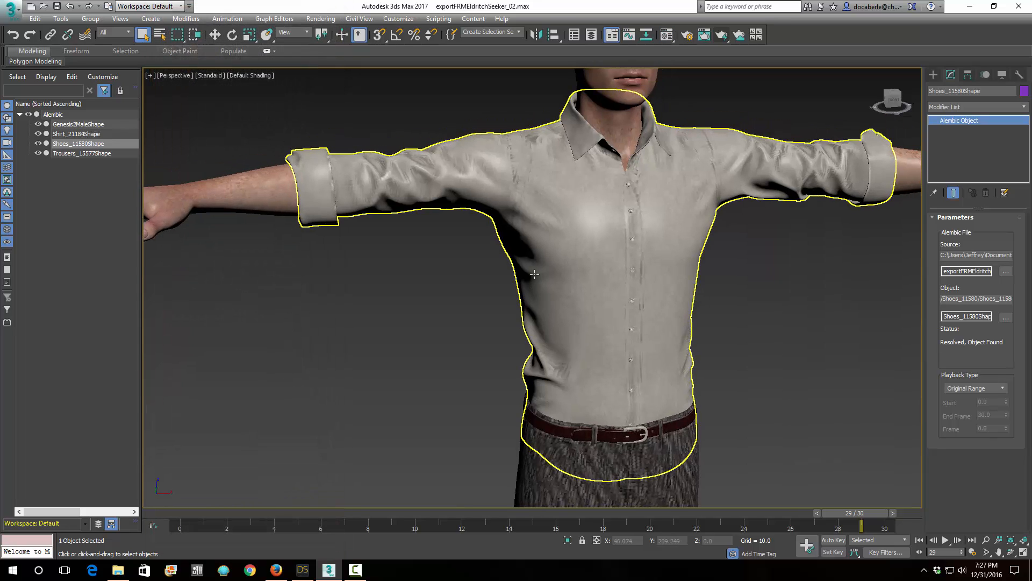
Reset to an empty scene without saving the changes to exportFRMEldritchSeeker_02.max.
left_click(12, 11)
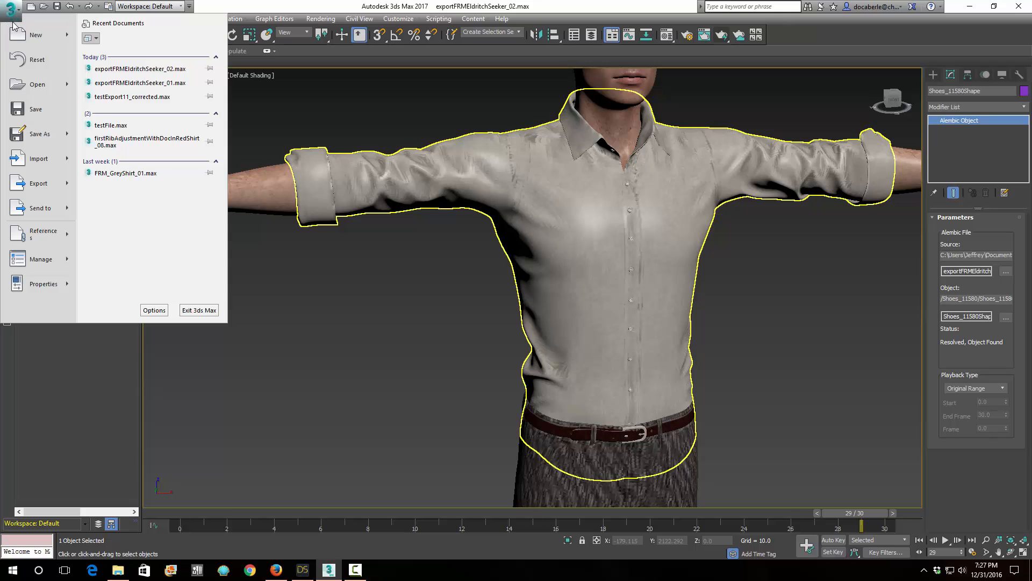
left_click(33, 62)
left_click(515, 301)
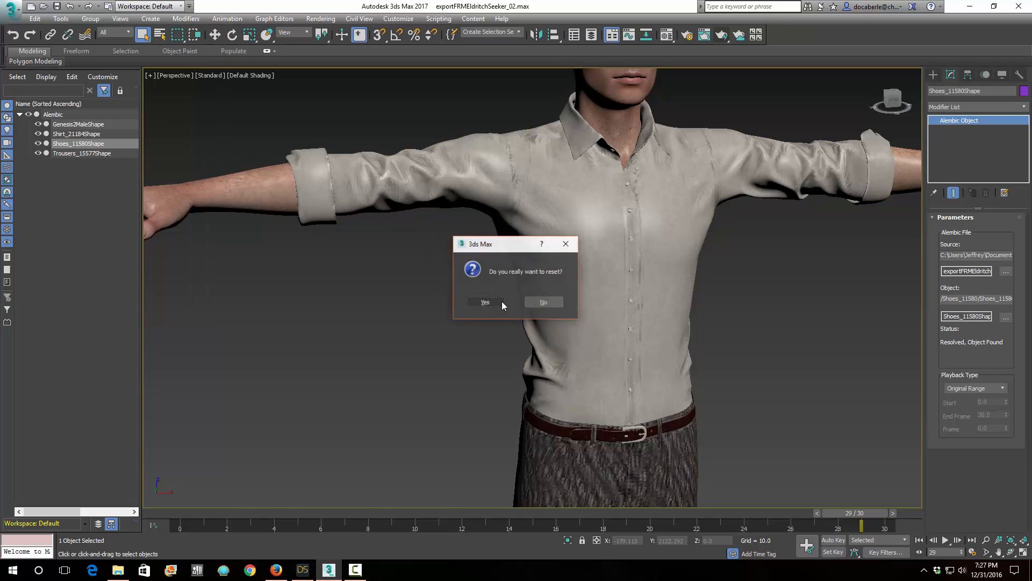
left_click(487, 301)
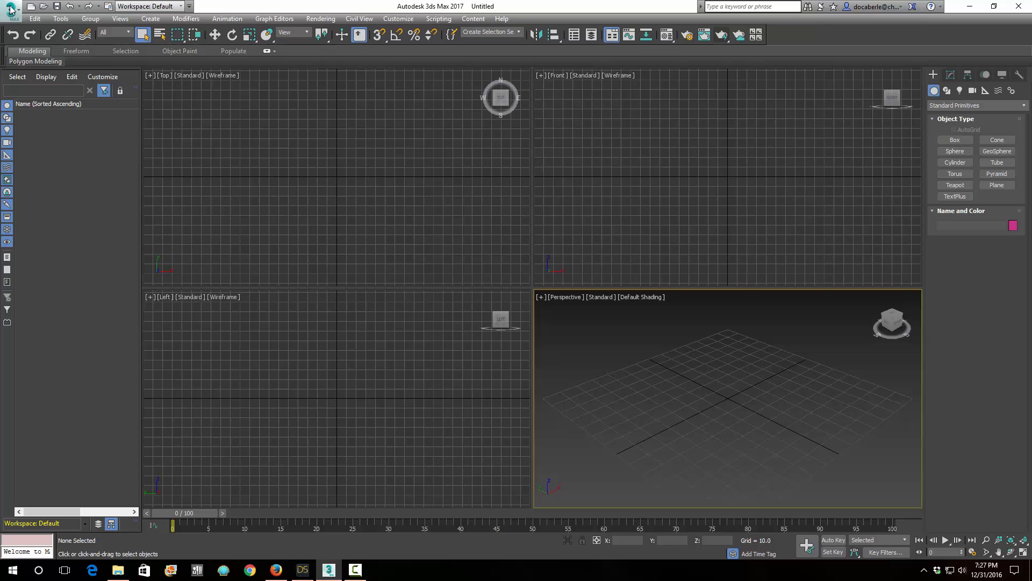
Import the Alembic file exportFRMEldritchSeeker_01.abc from the DAZ 3D folder, accepting the import options.
left_click(11, 9)
mouse_move(65, 161)
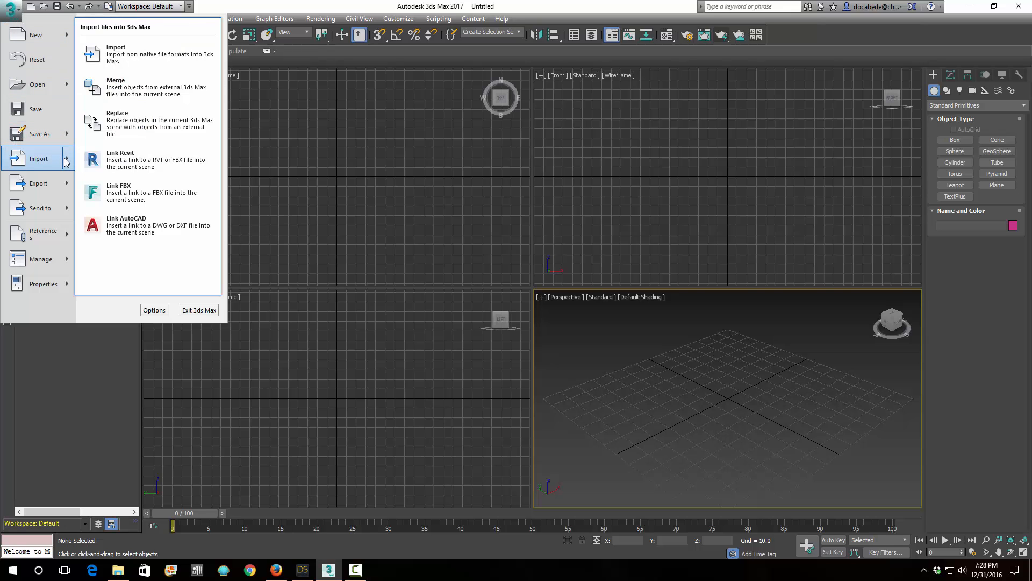
left_click(107, 51)
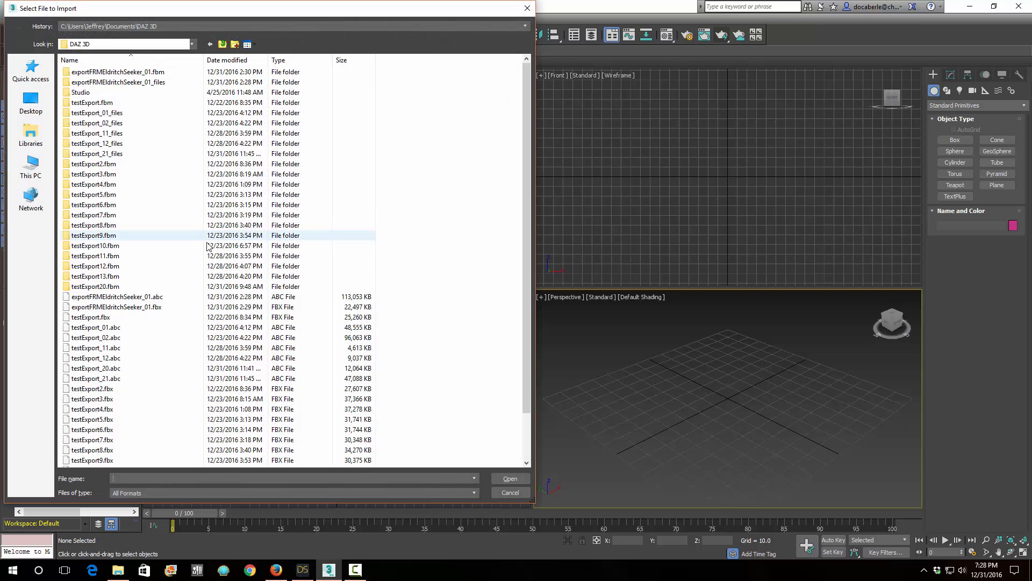
double_click(140, 297)
left_click(517, 308)
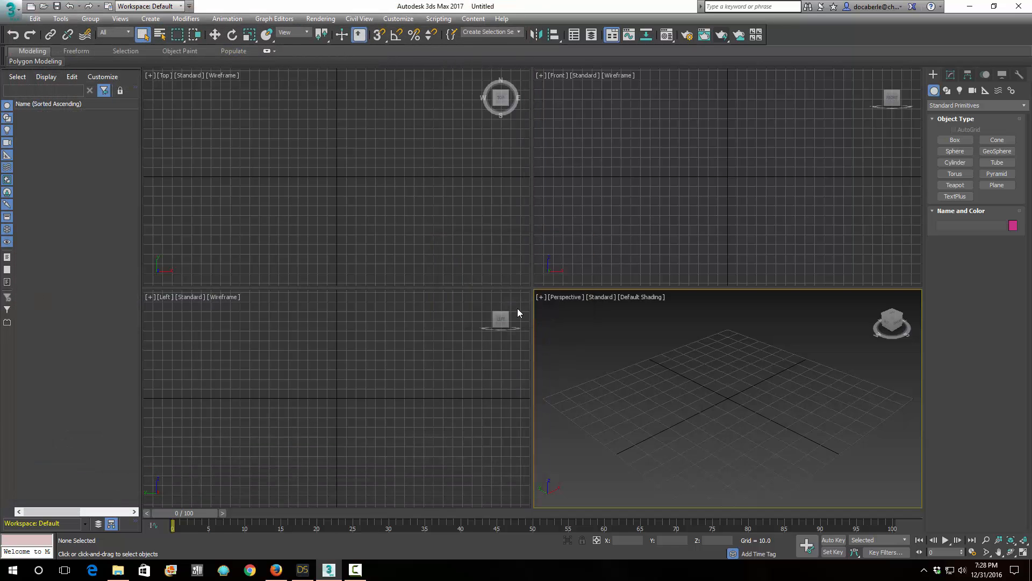
middle_click_drag(820, 378, 807, 383)
scroll(807, 383, "up", 3)
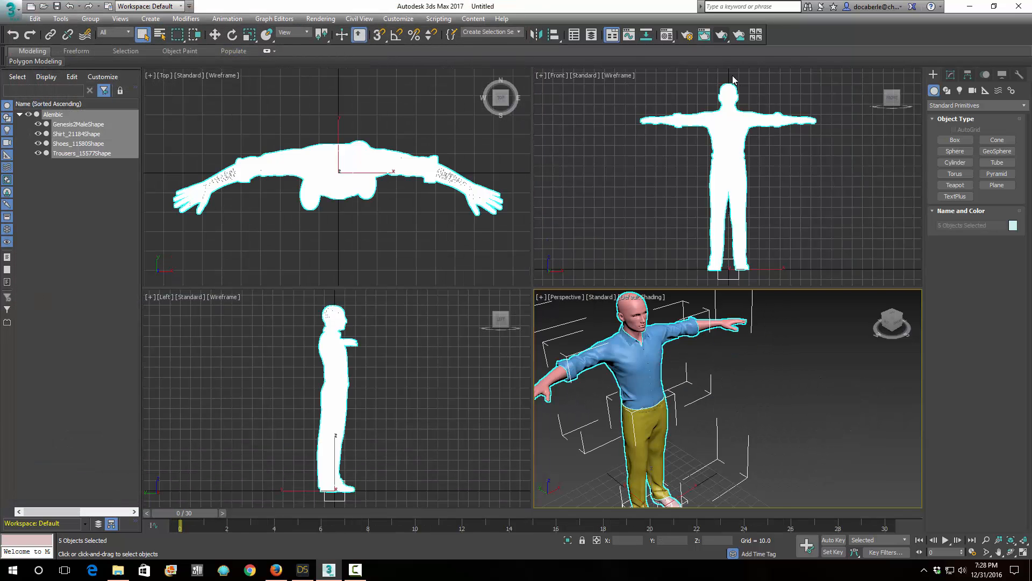
Load the library material MultiMat_Genesis3_with_Eldritch_ABC into the first sample slot, assign it to the Genesis 2 male body only, and deselect everything.
left_click(671, 35)
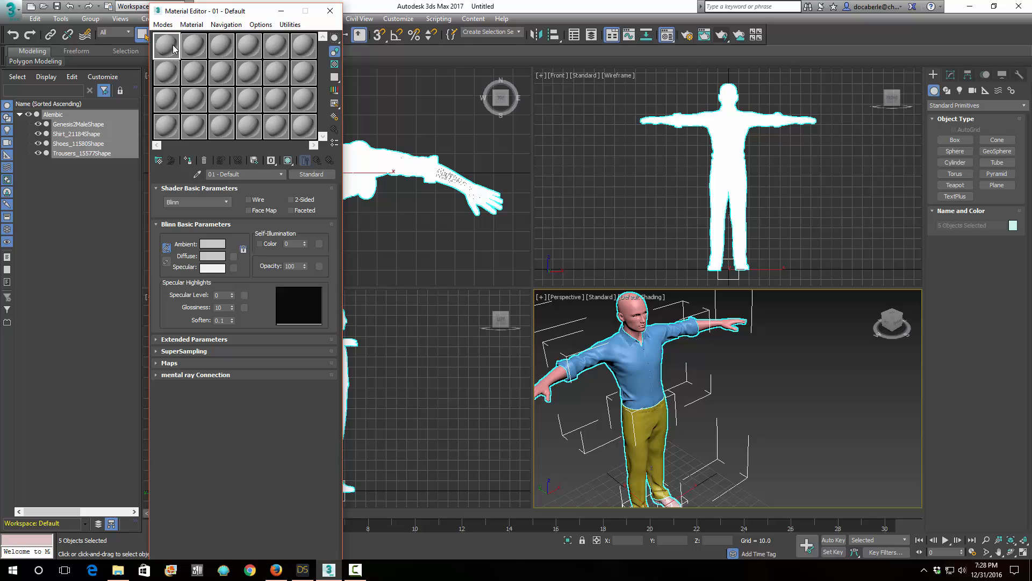
left_click(159, 161)
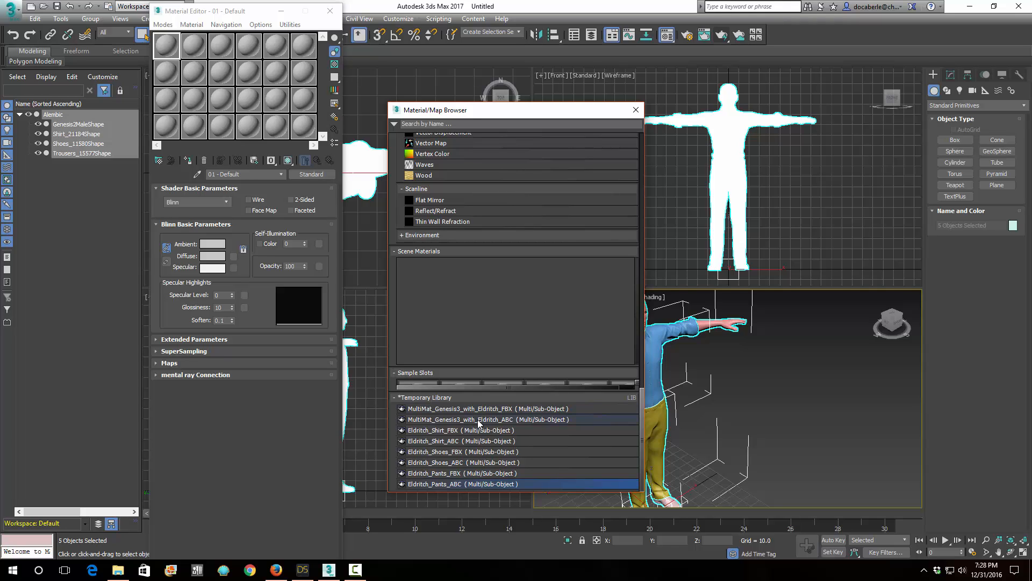
left_click(482, 422)
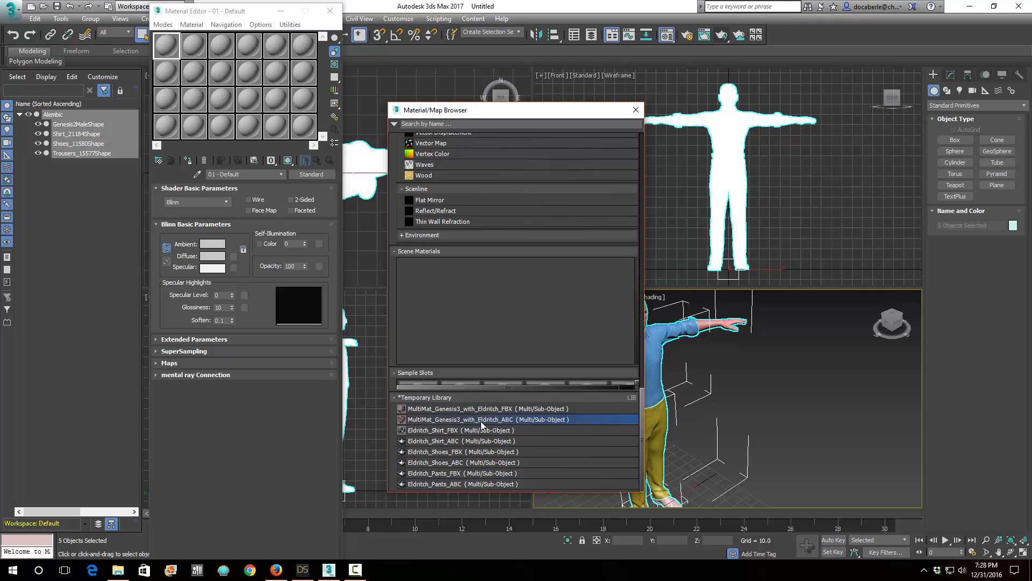
double_click(482, 421)
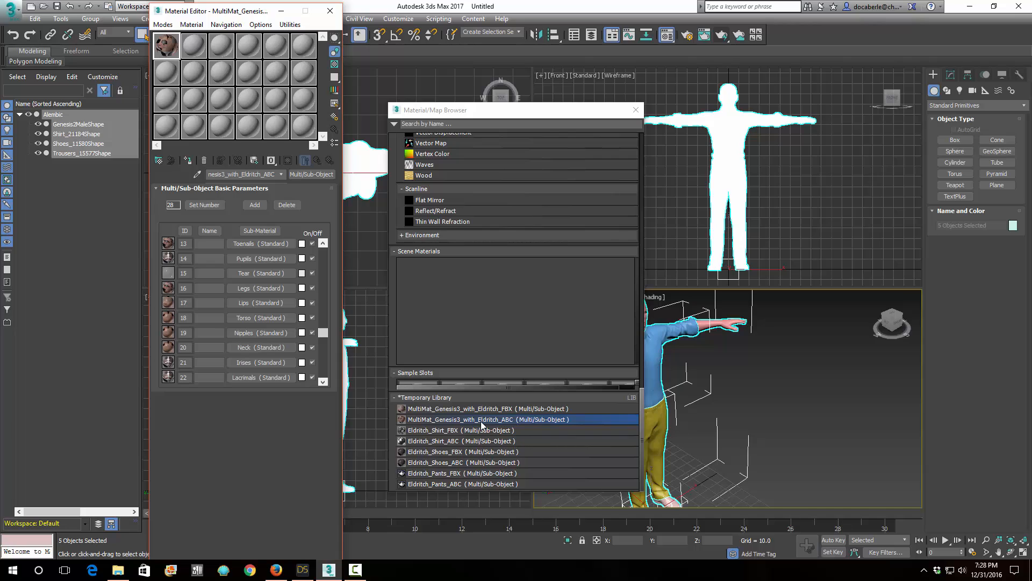
left_click_drag(491, 113, 207, 121)
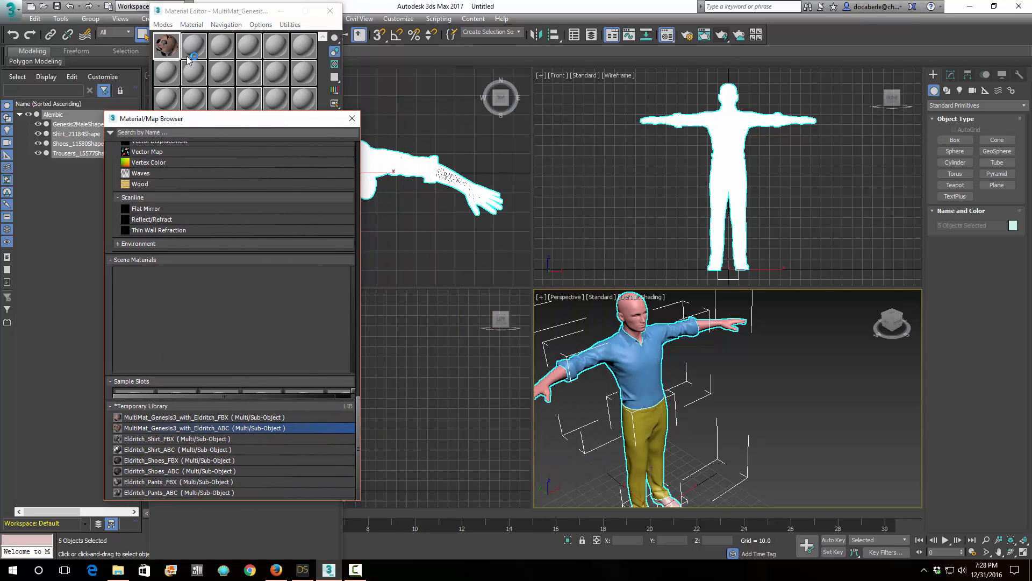
left_click_drag(165, 50, 638, 312)
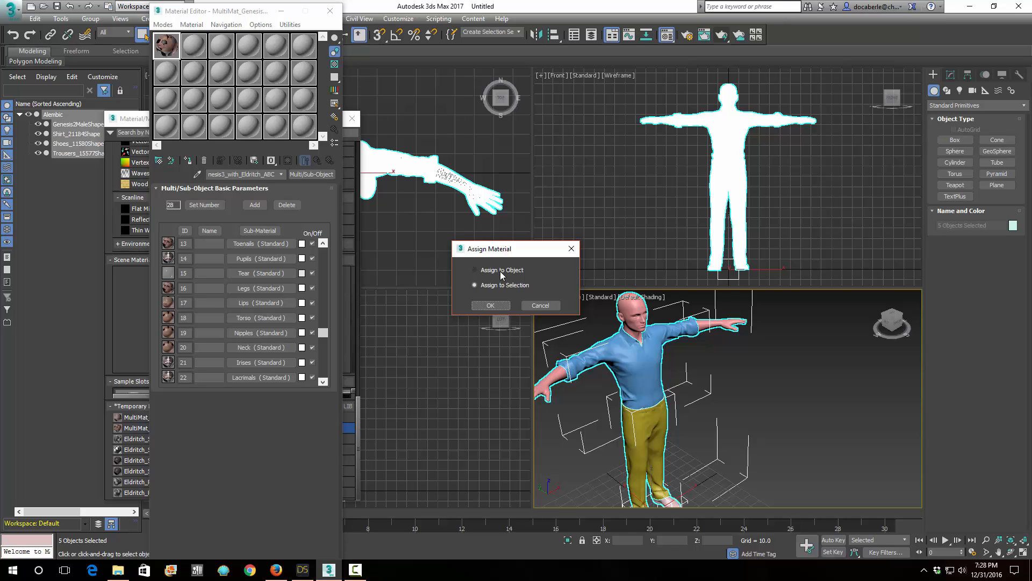
left_click(533, 305)
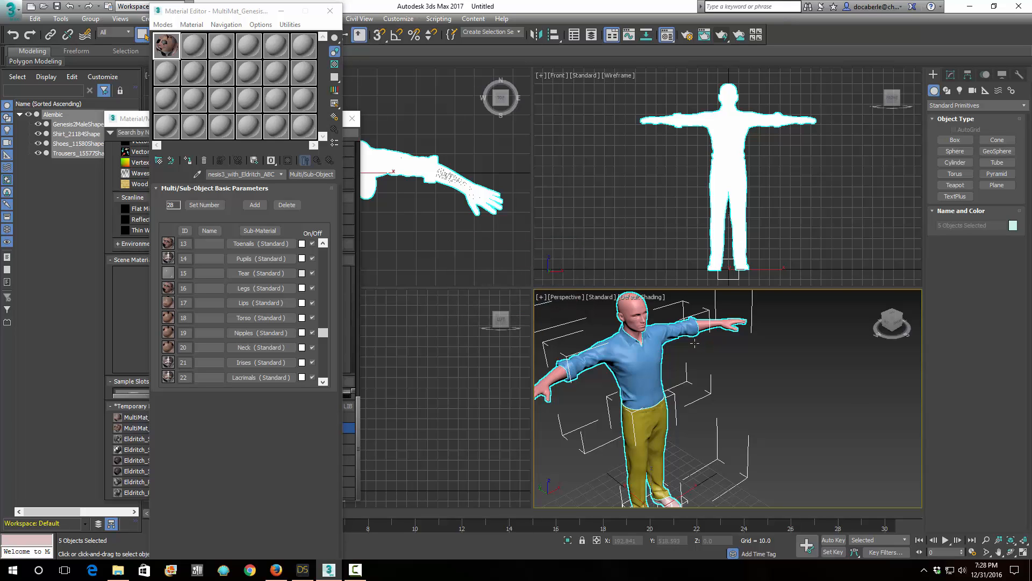
left_click(837, 391)
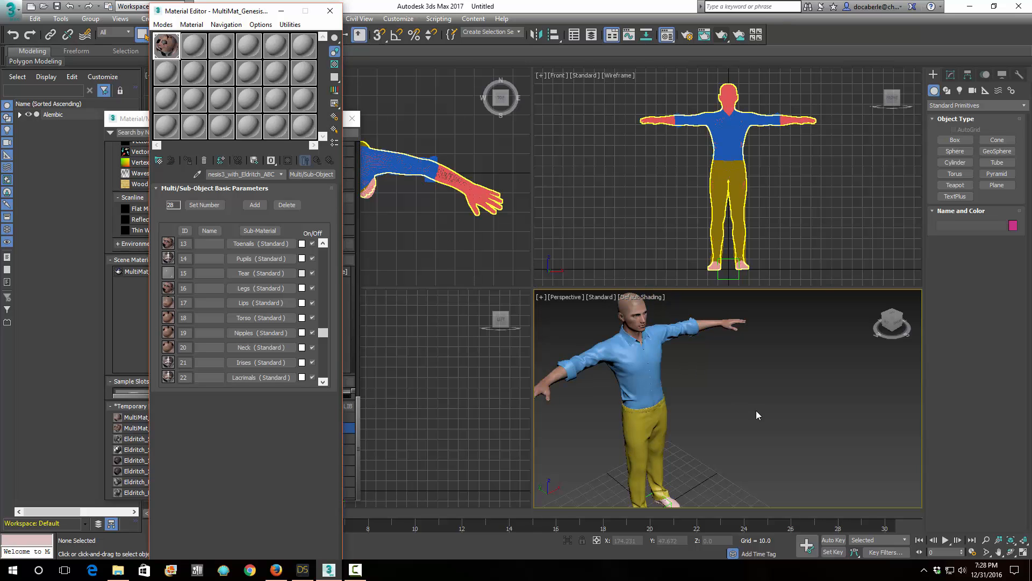
Maximize the Perspective viewport and select the figure's shirt, facing the figure from the front.
middle_click_drag(751, 408, 751, 374)
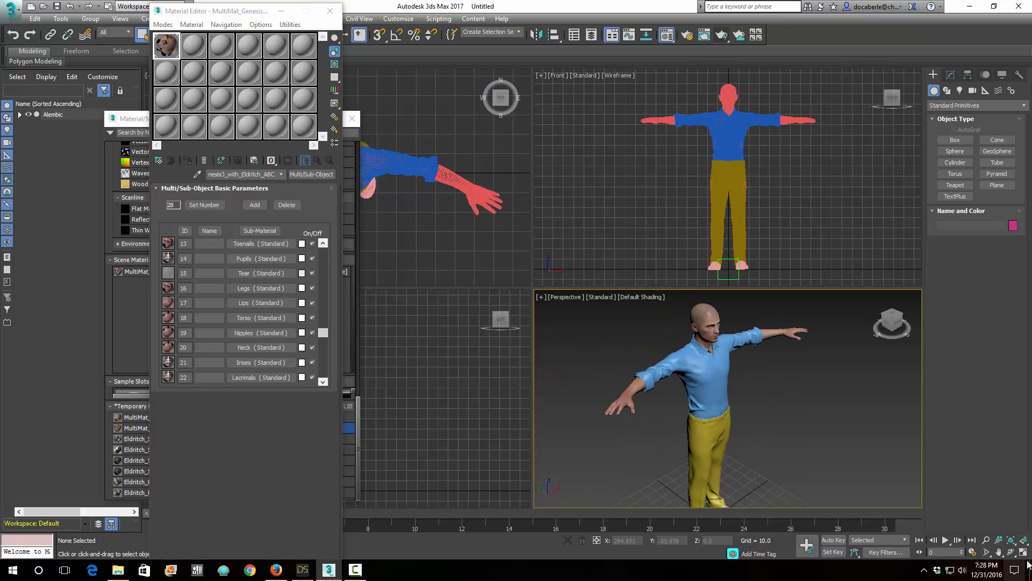
left_click(1023, 552)
left_click(500, 285)
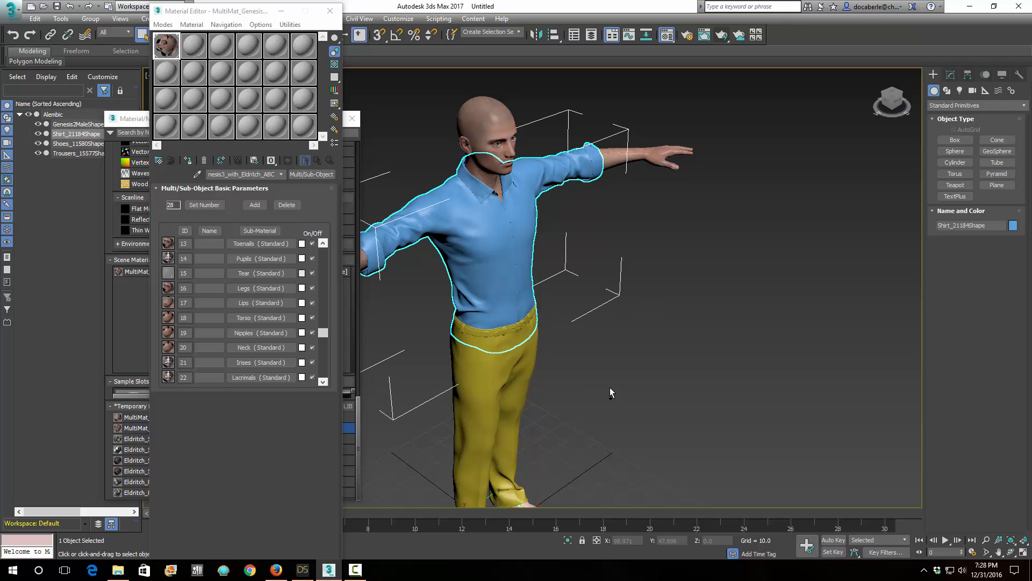
middle_click_drag(598, 360, 531, 317, "alt")
left_click_drag(532, 317, 643, 338)
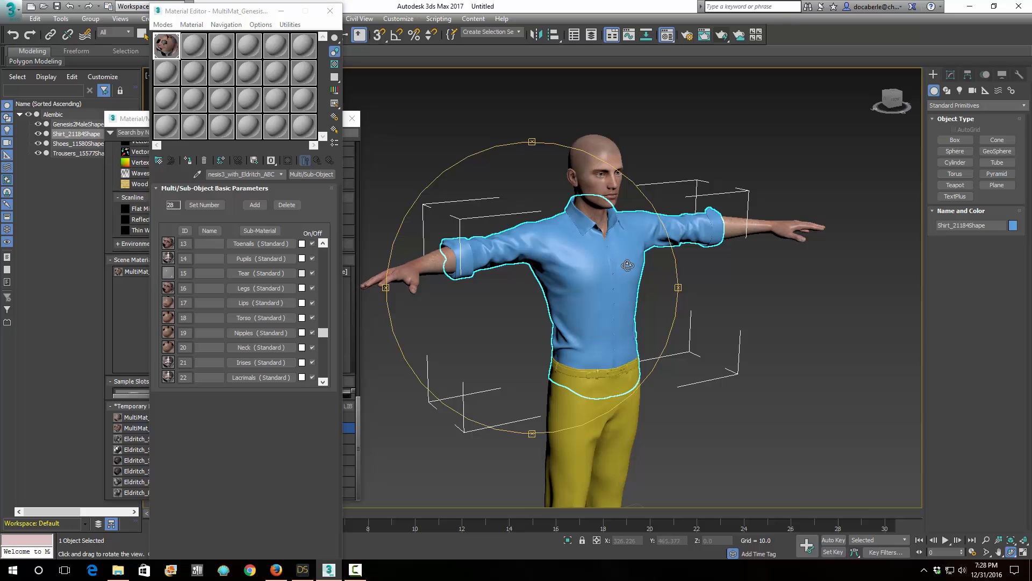
mouse_move(618, 320)
left_mouse_down()
mouse_move(603, 305)
mouse_move(619, 312)
left_mouse_up()
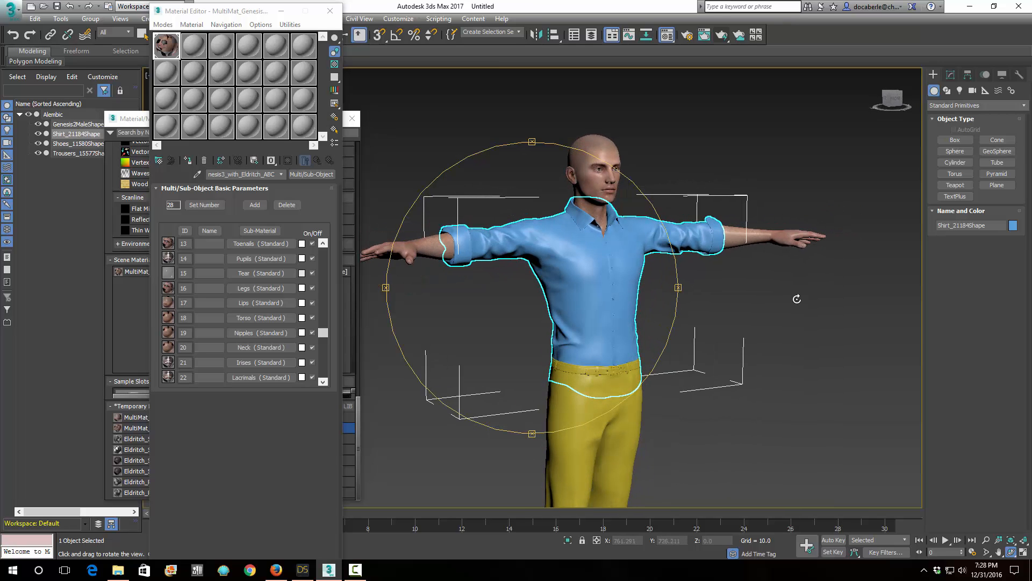
right_click(796, 300)
Load Eldritch_Shirt_ABC into the first slot of the second row and assign it to the shirt.
left_click(173, 80)
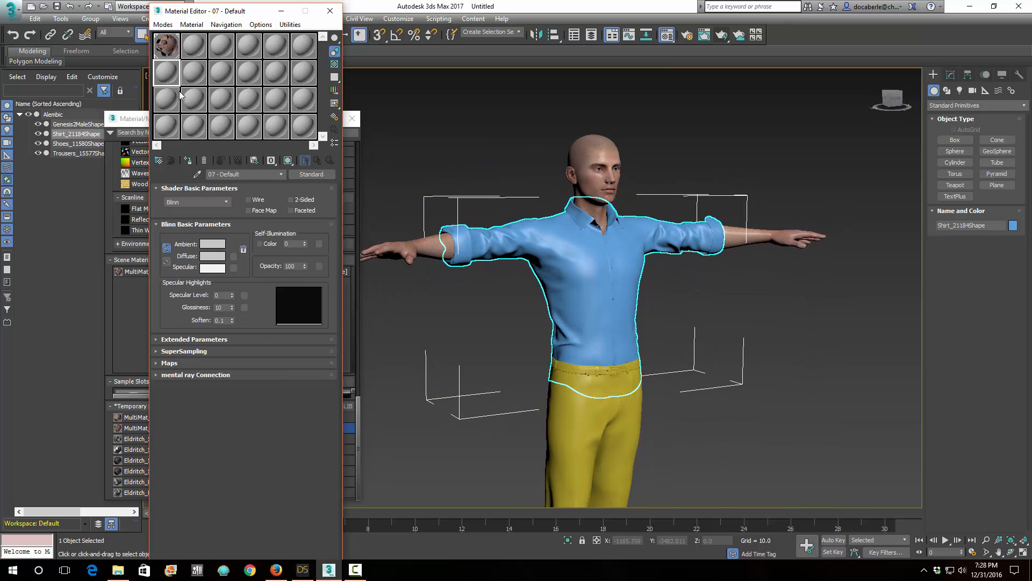
left_click(159, 161)
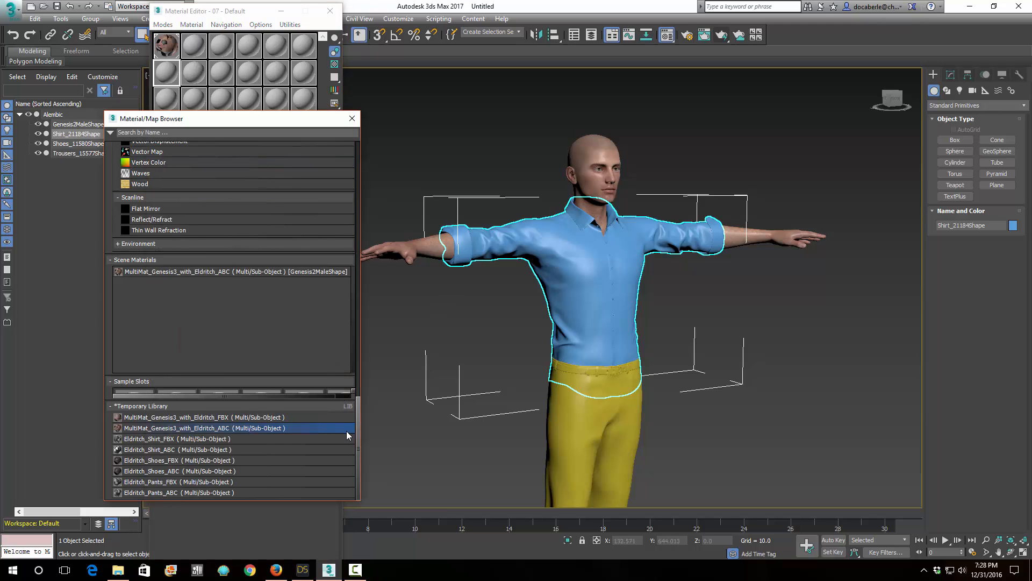
double_click(168, 449)
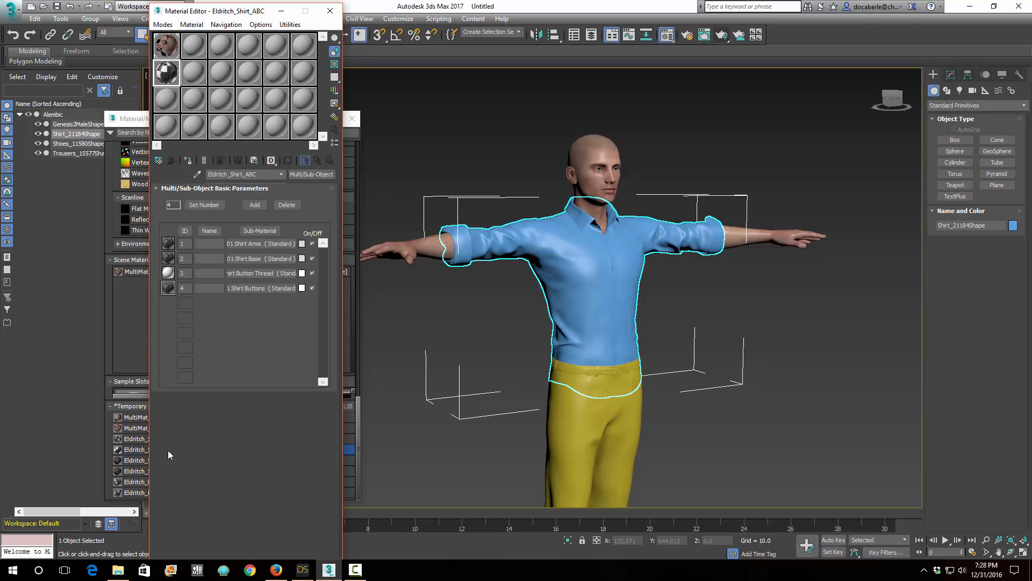
left_click_drag(162, 73, 542, 244)
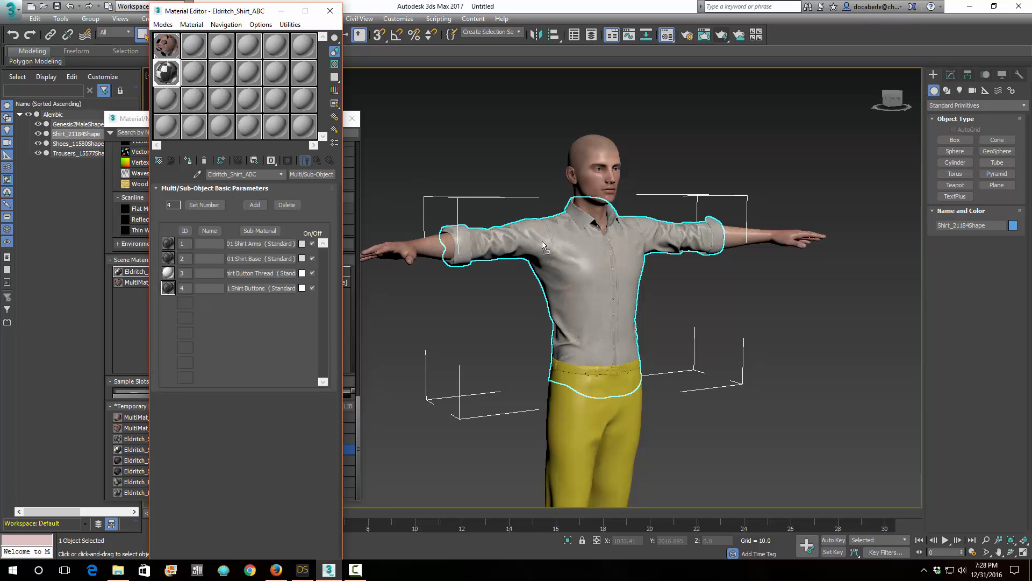
Load Eldritch_Pants_ABC into the first slot of the third row and assign it to the trousers.
left_click(172, 98)
left_click(159, 160)
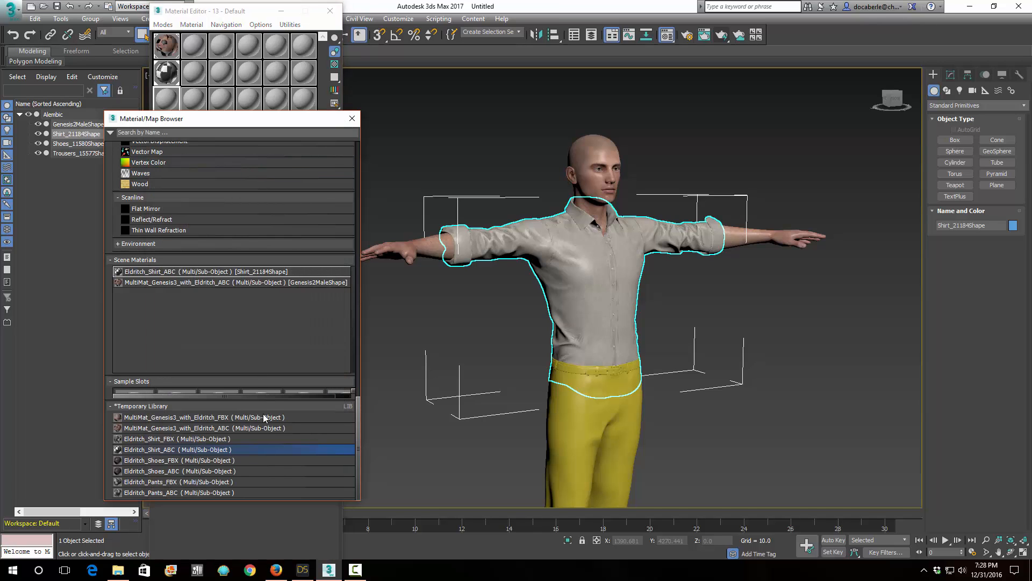
double_click(179, 492)
left_click_drag(169, 102, 553, 403)
Activate the unused first slot of the fourth row and render the clothed figure from the head to the upper legs at frame 0.
middle_click_drag(657, 482, 634, 340)
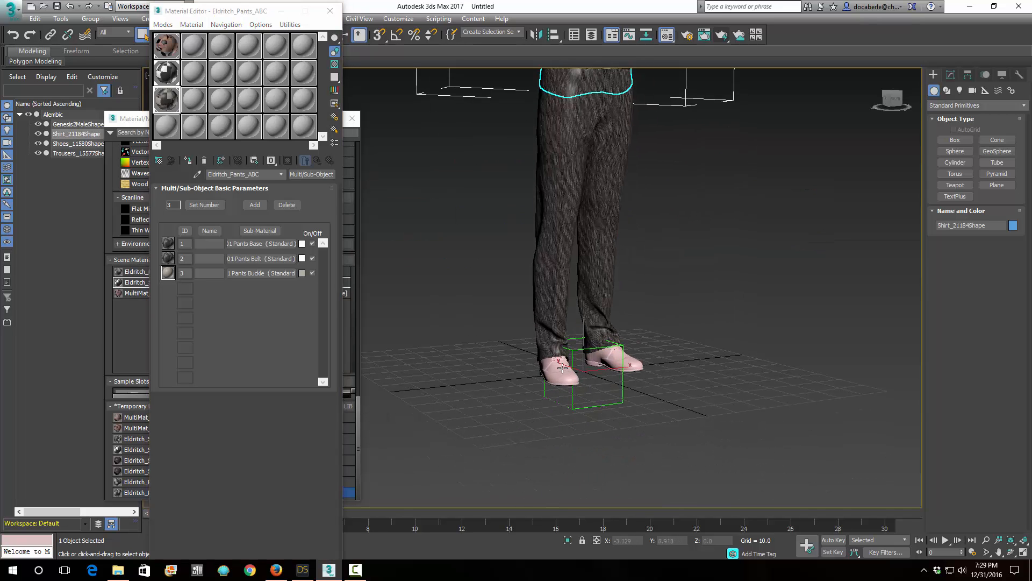
left_click(162, 133)
middle_click_drag(516, 201, 526, 439)
scroll(687, 234, "up", 3)
scroll(672, 148, "down", 3)
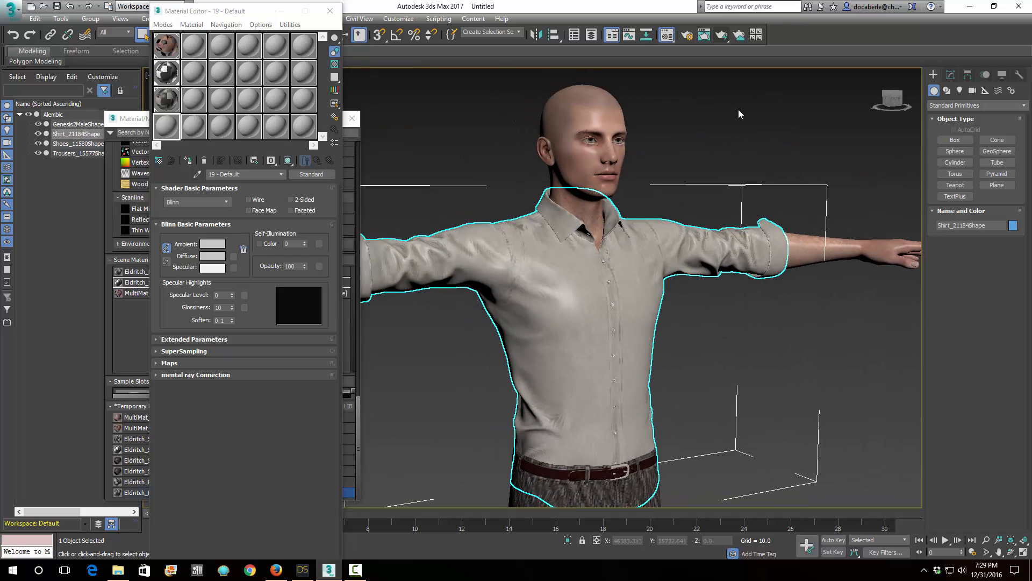
left_click(704, 34)
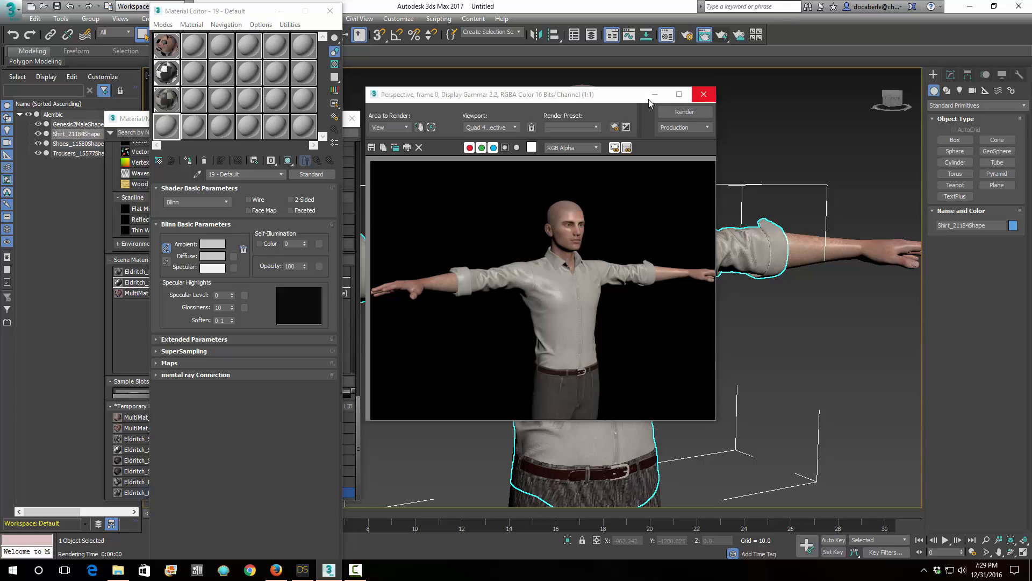
Switch to Firefox to view the Autodesk forum reply on applying textures to an Alembic file, and return to 3ds Max.
left_click(355, 570)
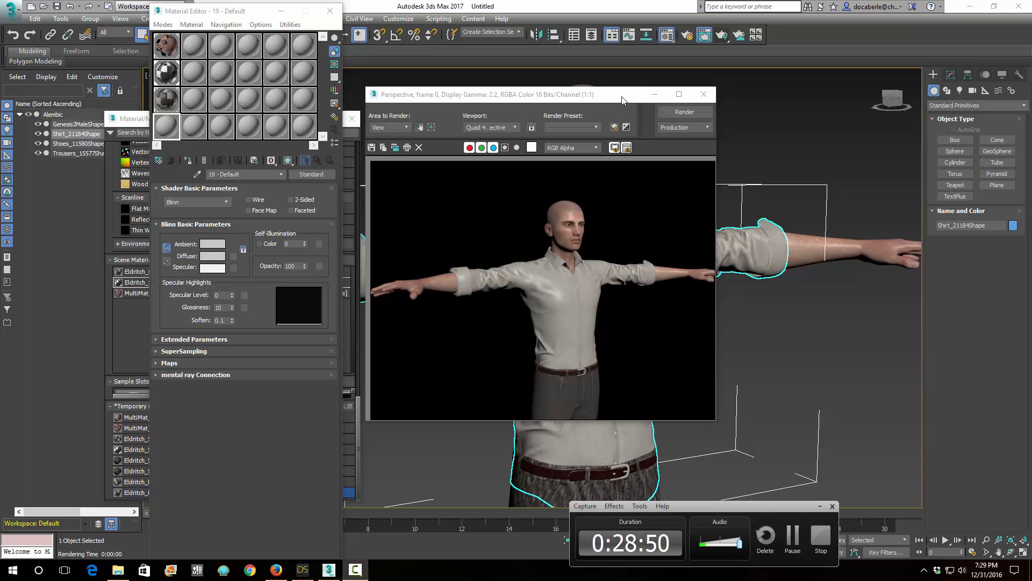
left_click(277, 570)
left_click(456, 167)
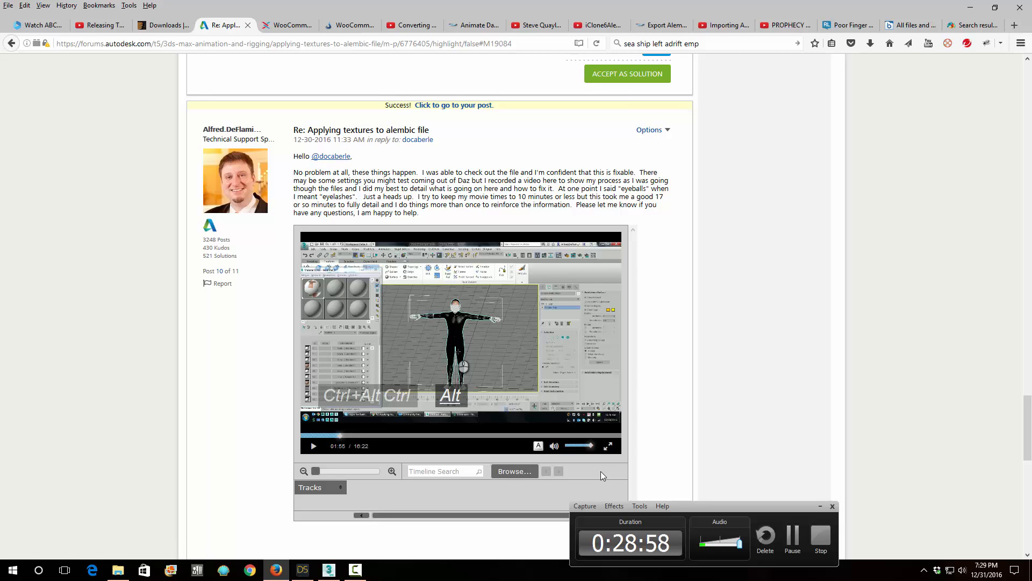
left_click(357, 572)
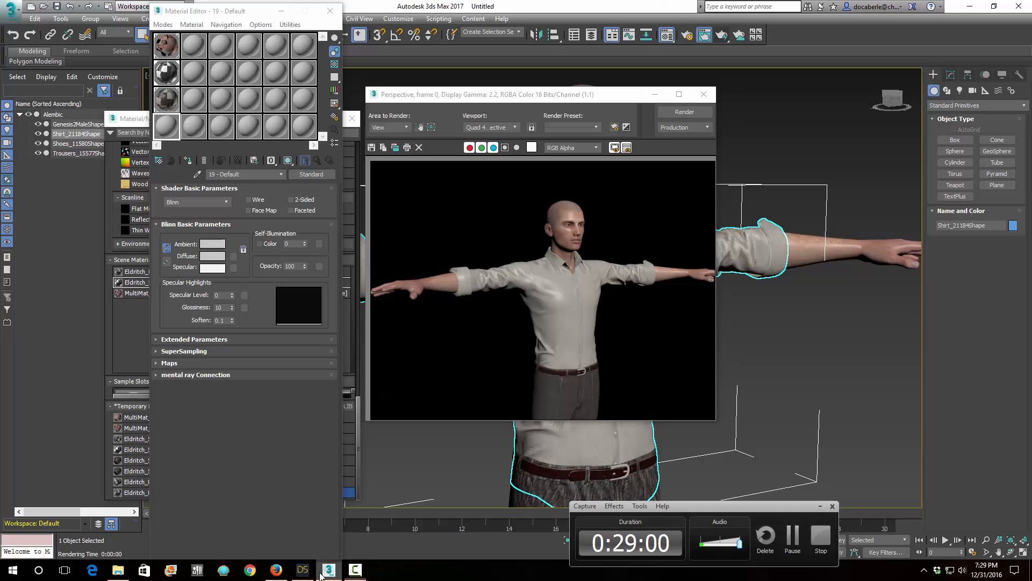
left_click(329, 570)
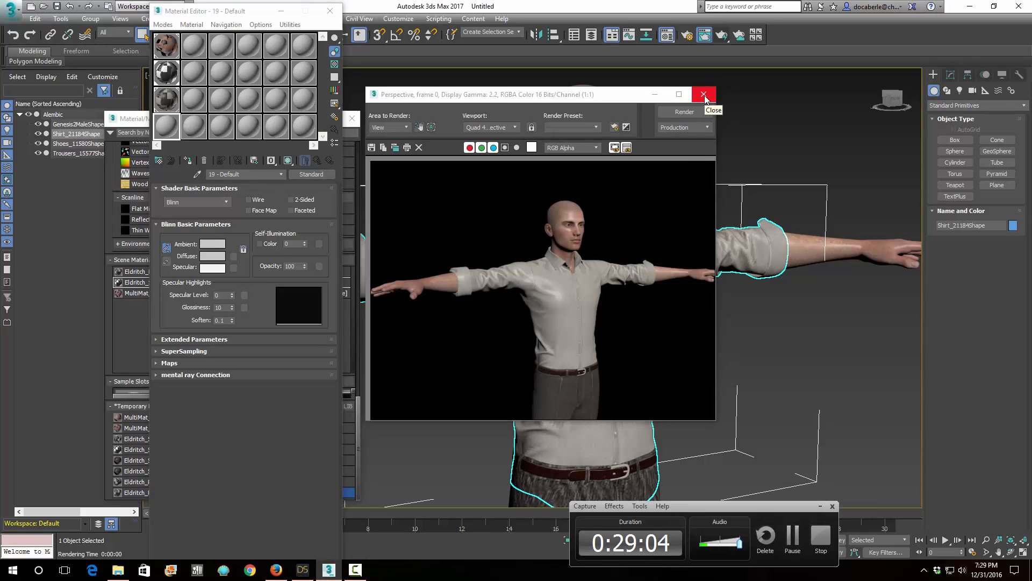
Close the frame 0 render, move the animation to frame 15, render the pose and close the rendered frame.
left_click(704, 95)
left_click(463, 522)
left_click_drag(489, 515, 559, 514)
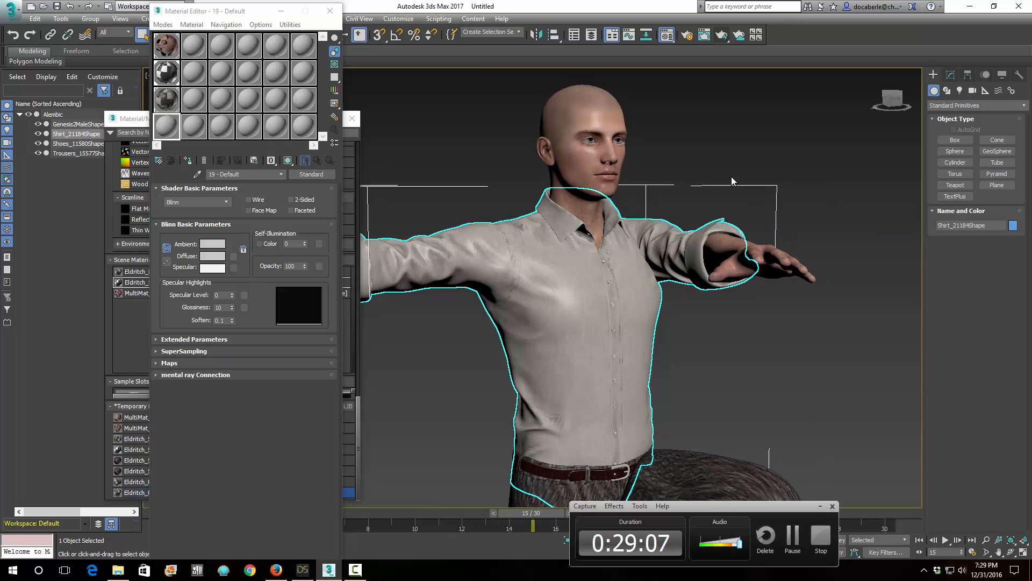
left_click(722, 36)
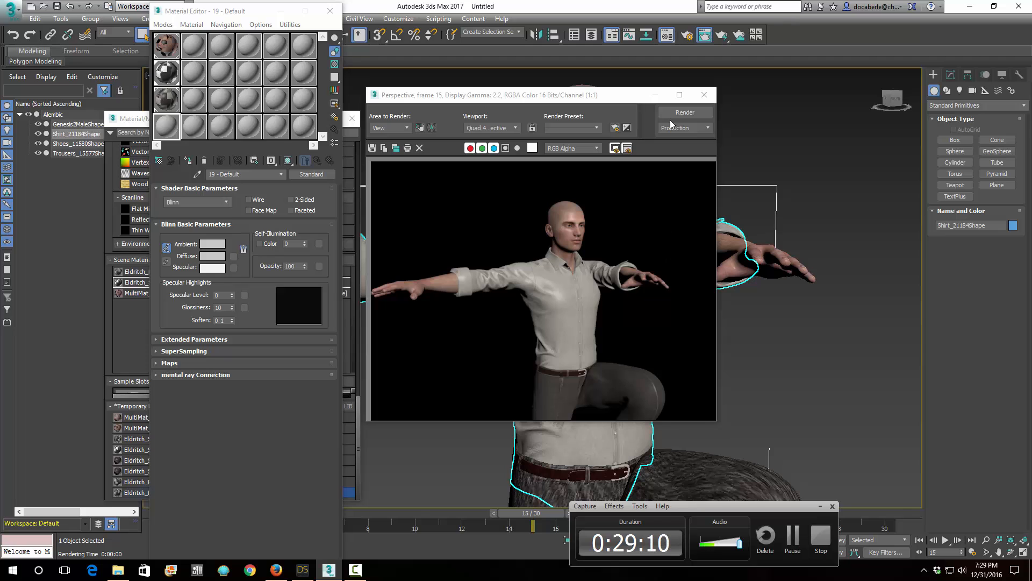
left_click(703, 96)
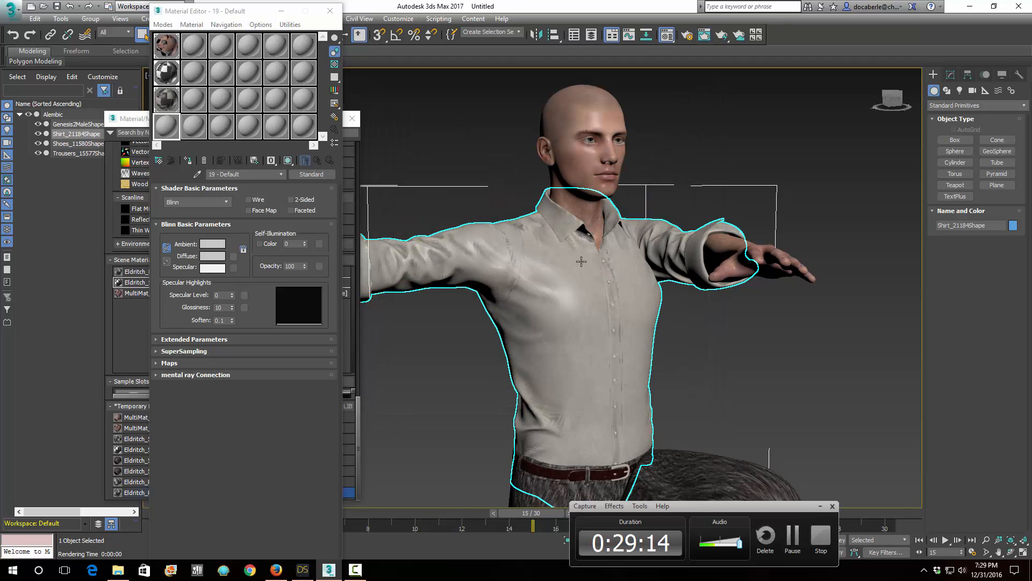
Render the deselected figure from a higher angle at frame 15, close the rendered frame and shift the Material Editor slightly.
key("ctrl+r")
left_click_drag(592, 269, 595, 320)
right_click(594, 319)
left_click(818, 177)
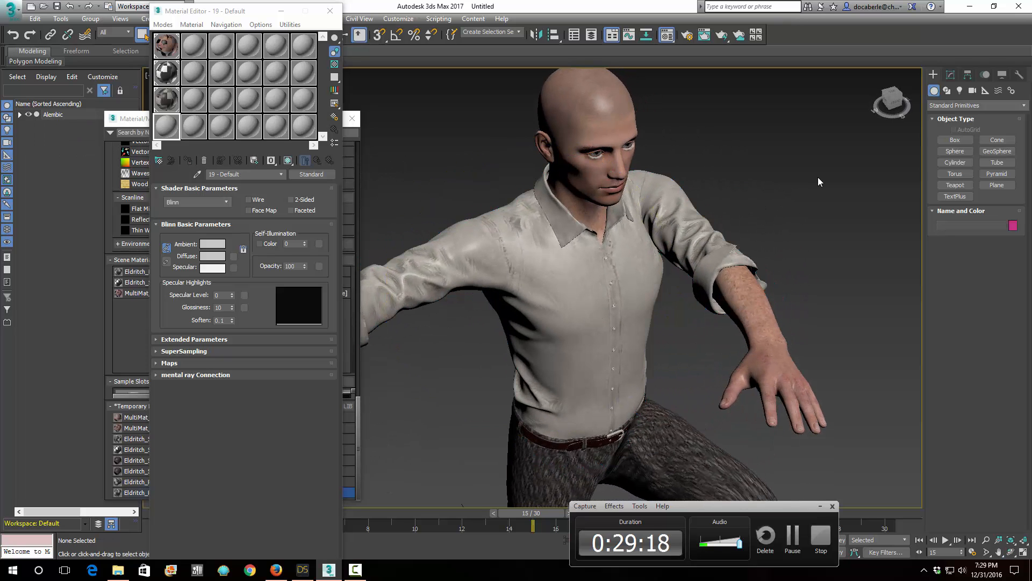
left_click(704, 35)
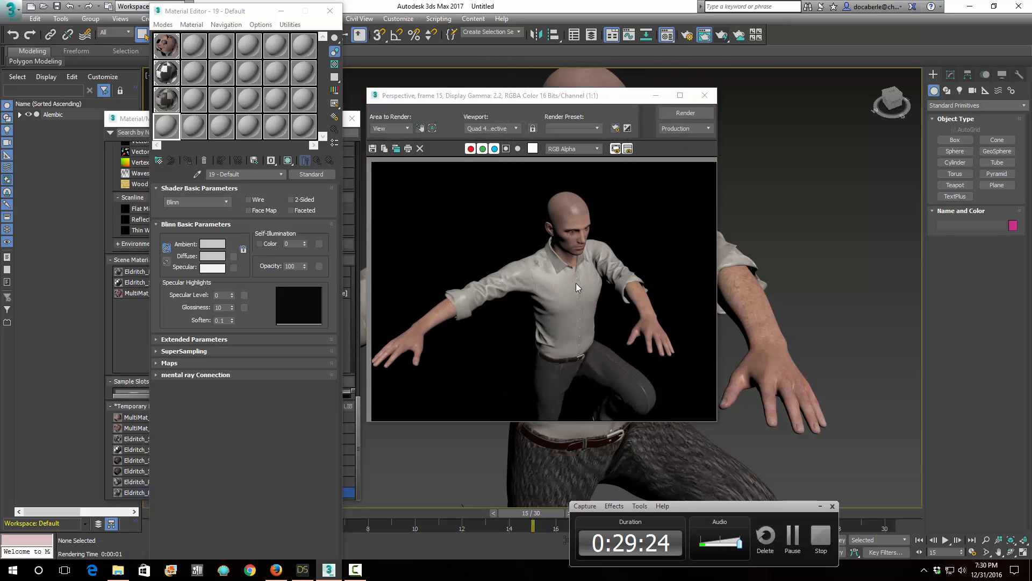
left_click(705, 96)
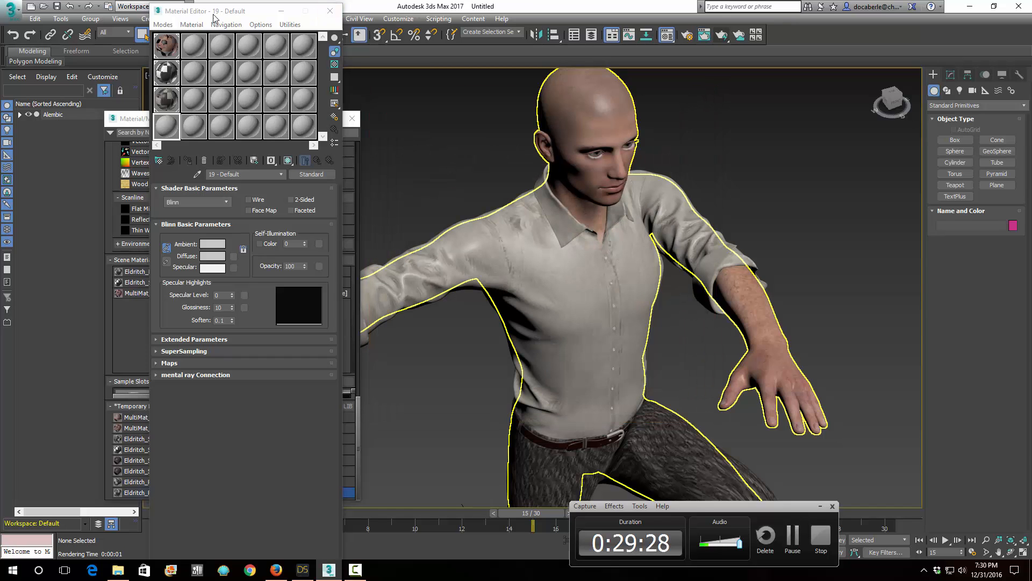
left_click_drag(226, 14, 234, 13)
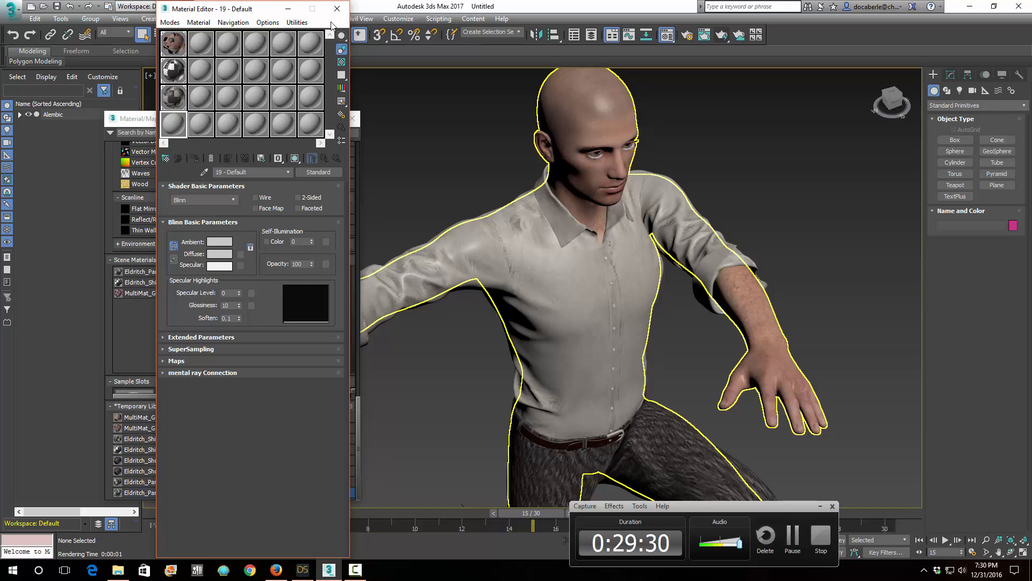